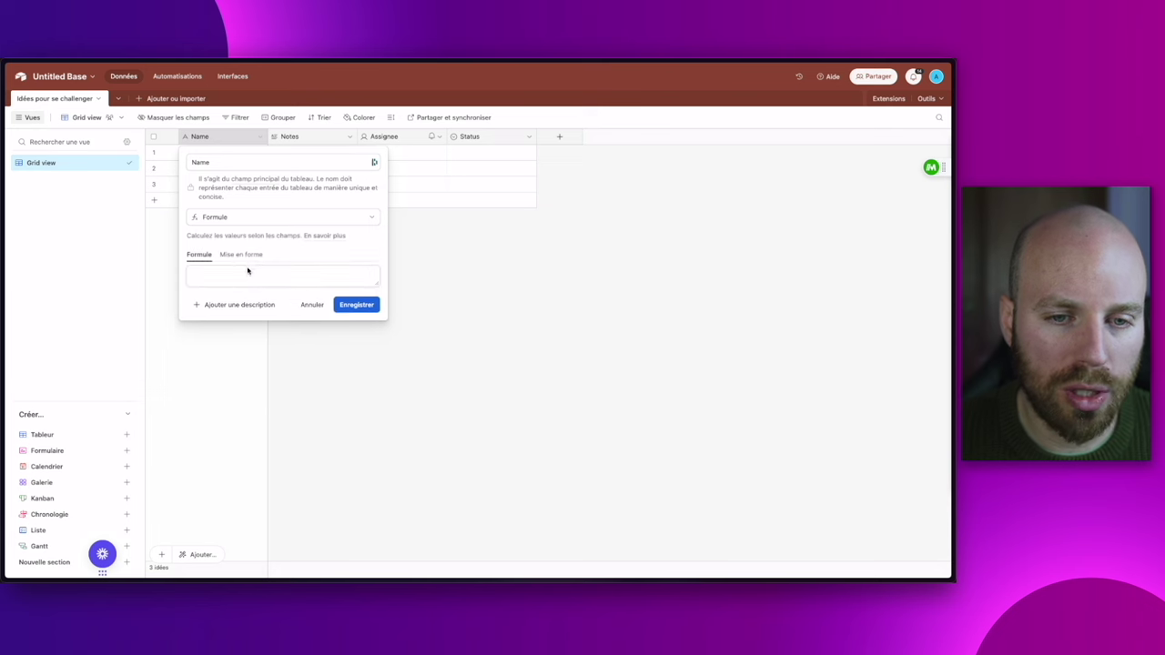
- Set the Name field's formula to CREATED_TIME(), review its date formatting options and save the field
text(da)
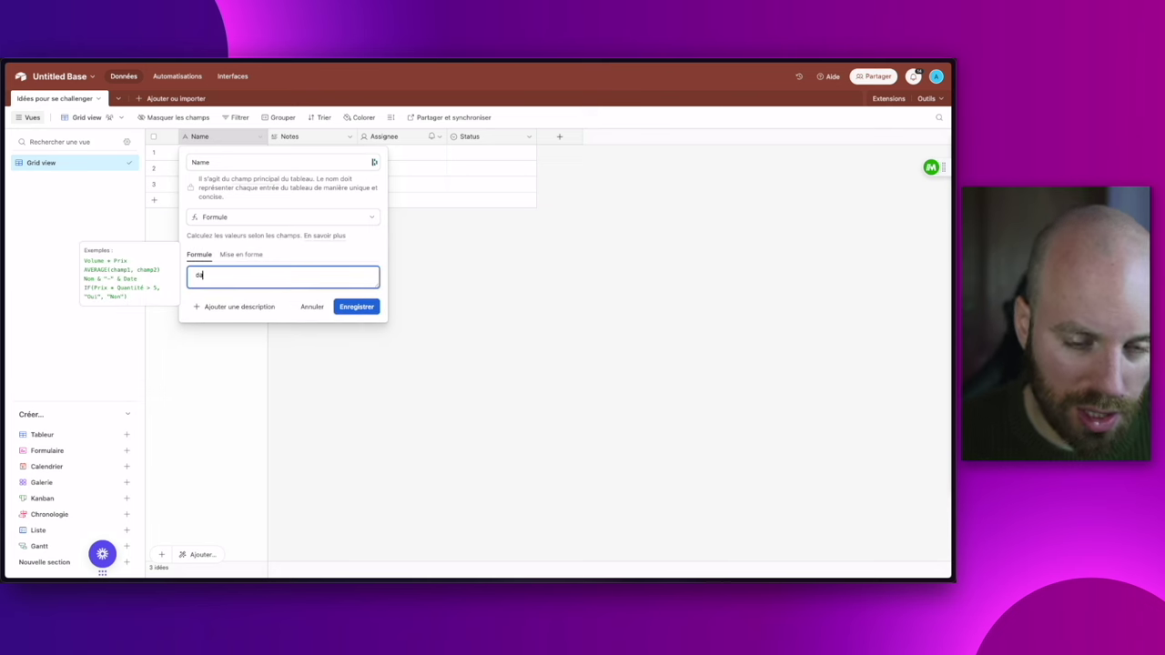
key(BackSpace)
key(BackSpace)
text(creat)
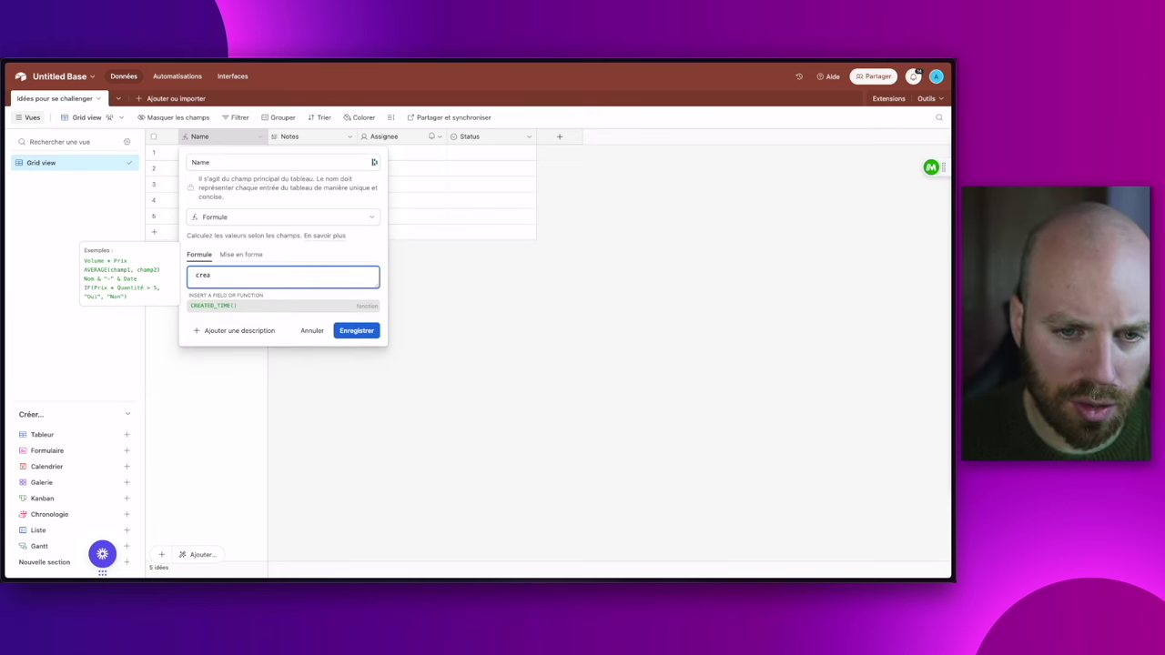
click(226, 307)
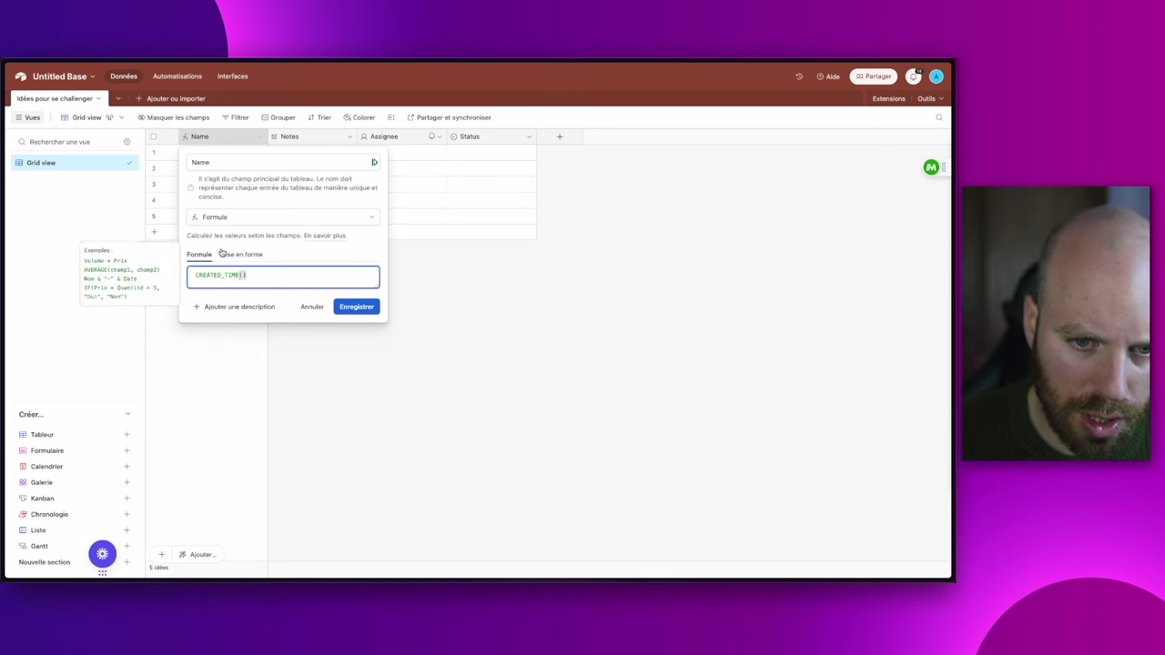
click(241, 255)
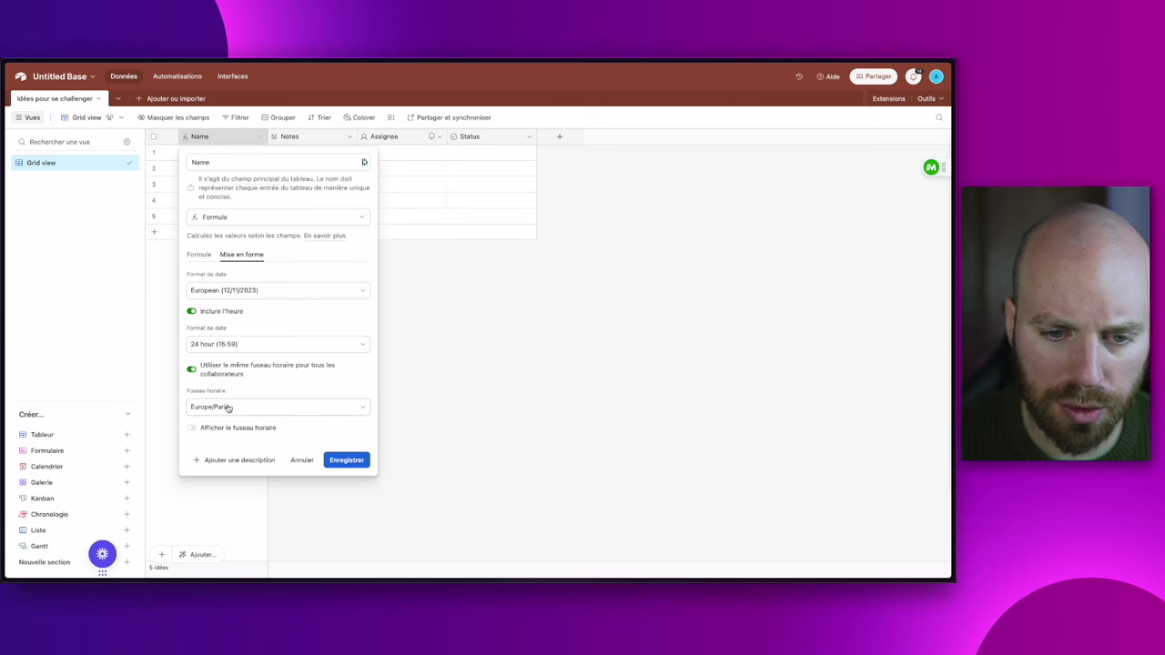
click(360, 467)
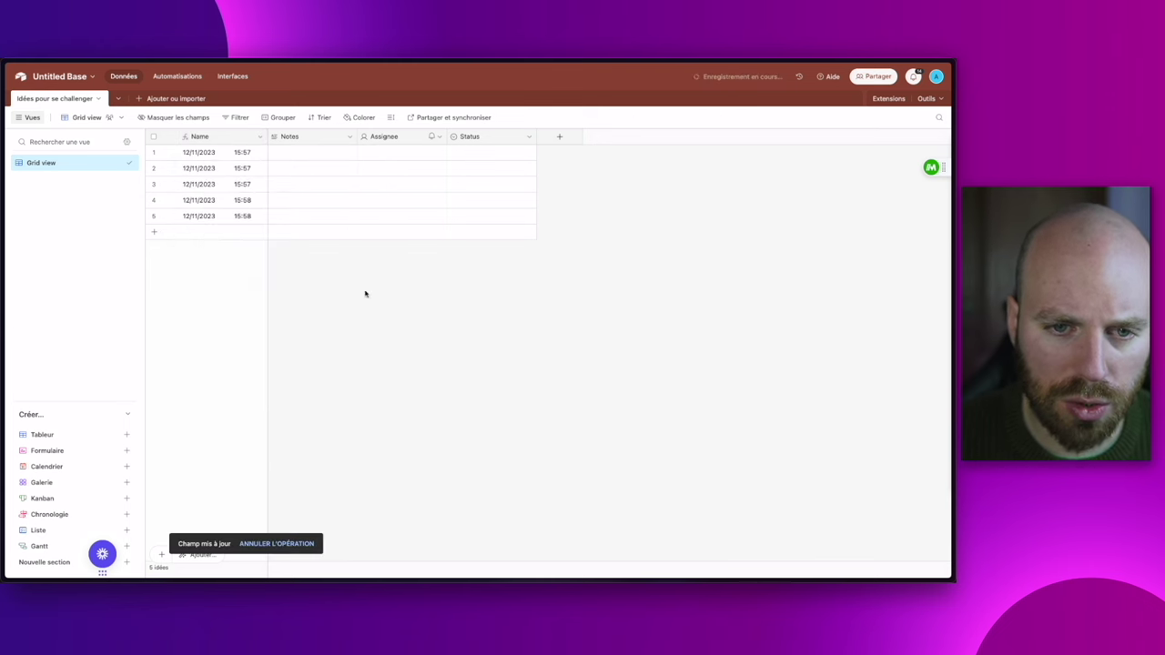
- Add three new records to the table
click(215, 233)
click(295, 282)
click(240, 248)
click(324, 303)
click(218, 264)
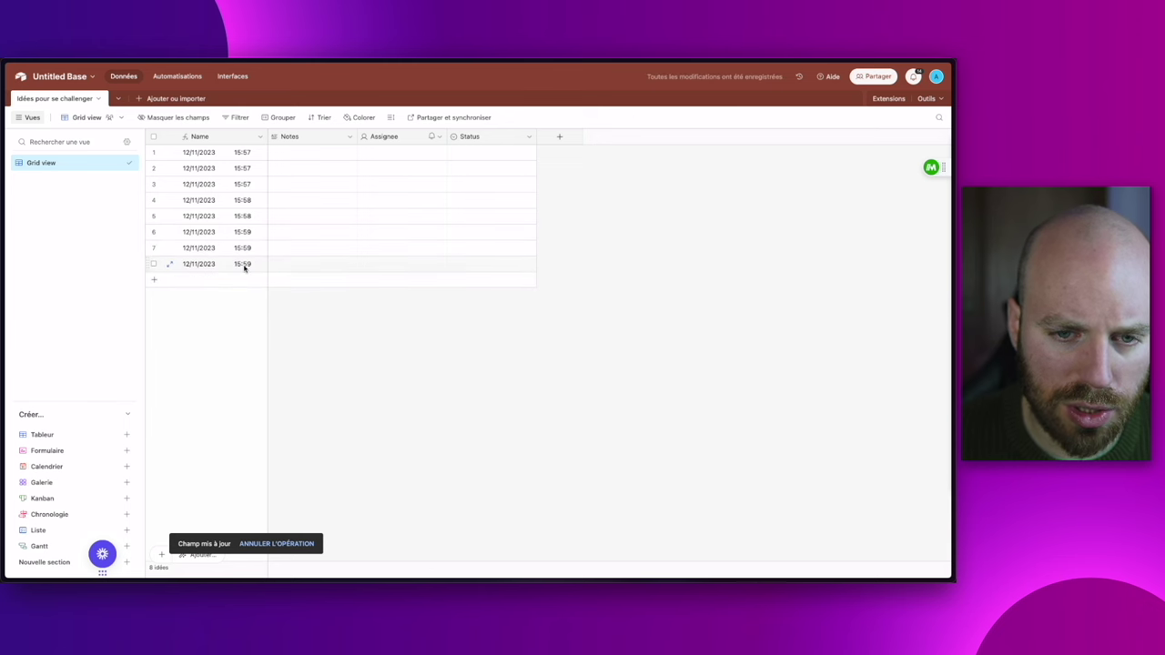
- Delete all records from the table and start again with one new empty record
shift+click(225, 162)
right_click(225, 161)
click(273, 197)
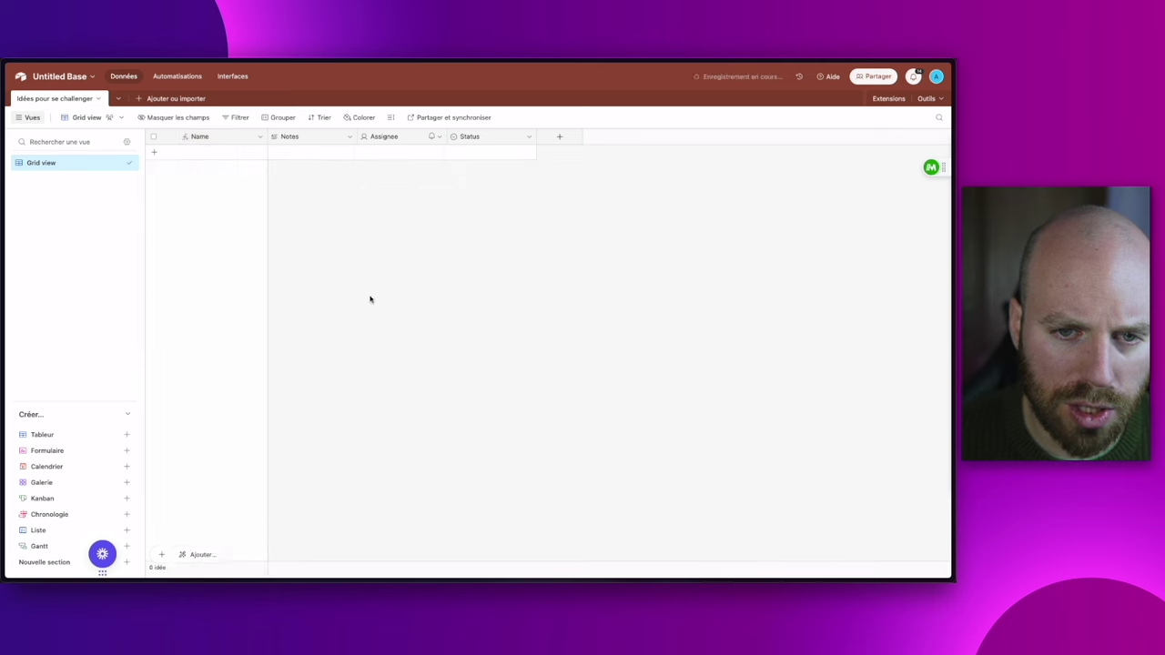
click(407, 339)
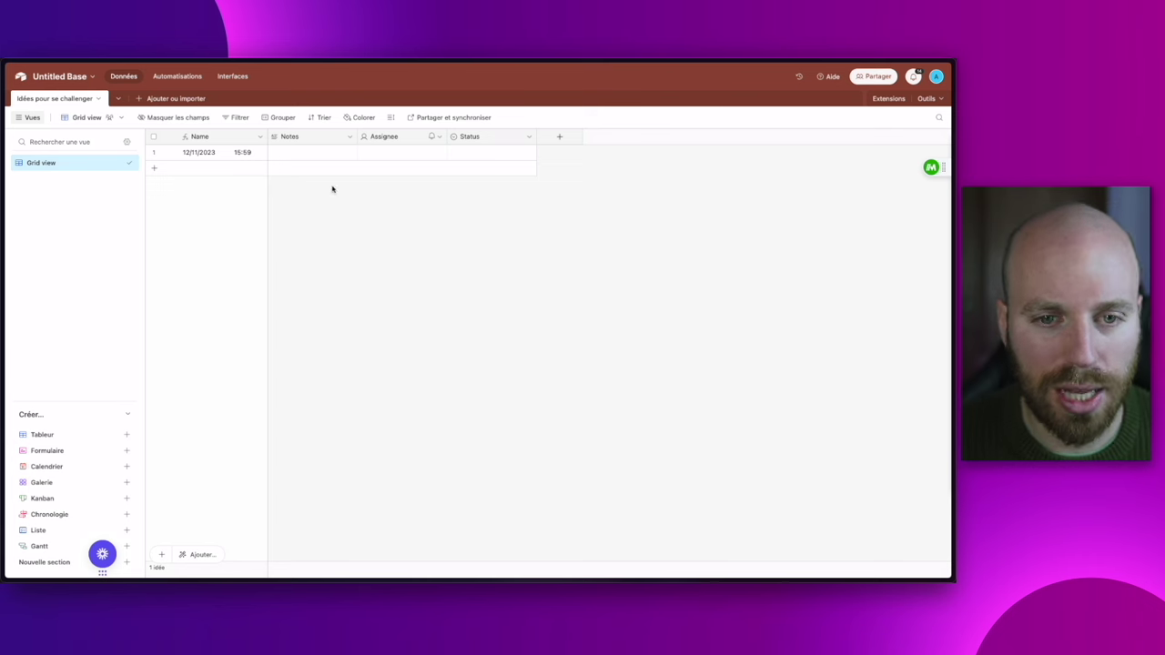
- Delete the Notes, Assignee and Status fields together
click(314, 153)
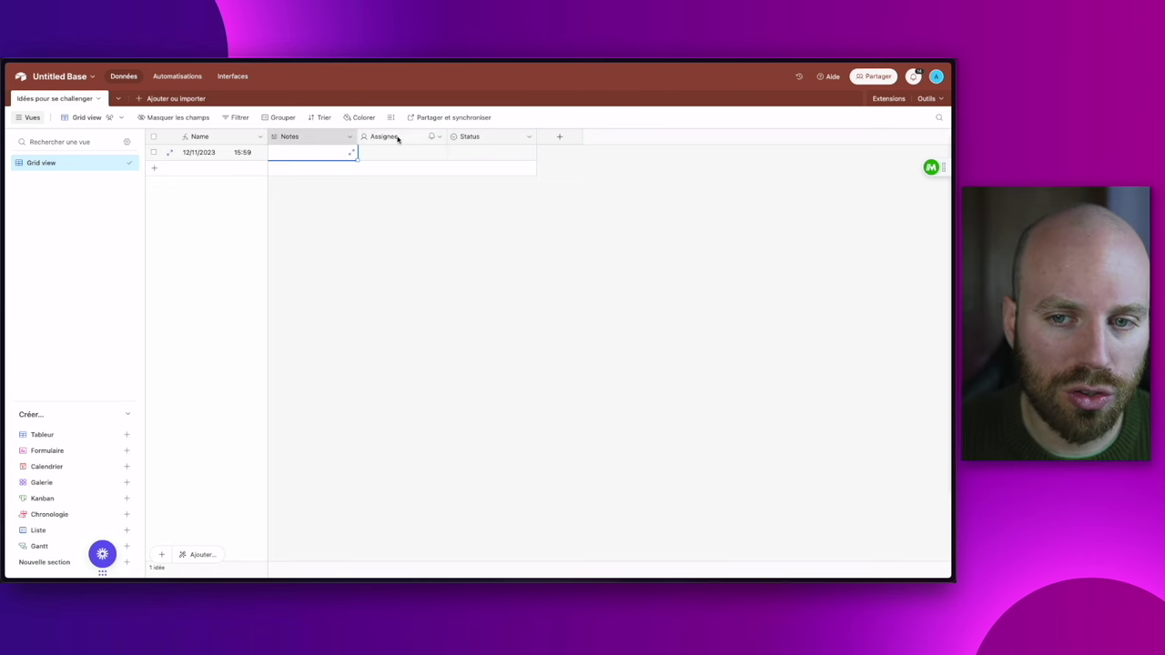
shift+click(464, 138)
right_click(461, 138)
click(500, 244)
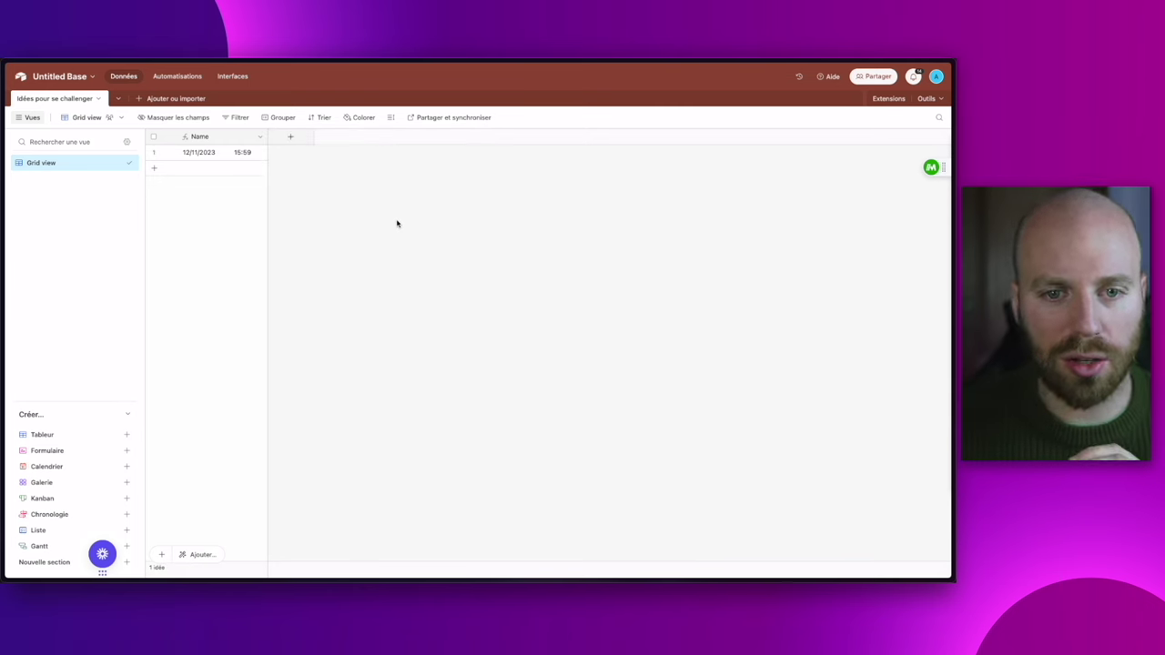
- Create a long text field (Texte long) named "Challenge du jour :"
click(286, 137)
click(323, 240)
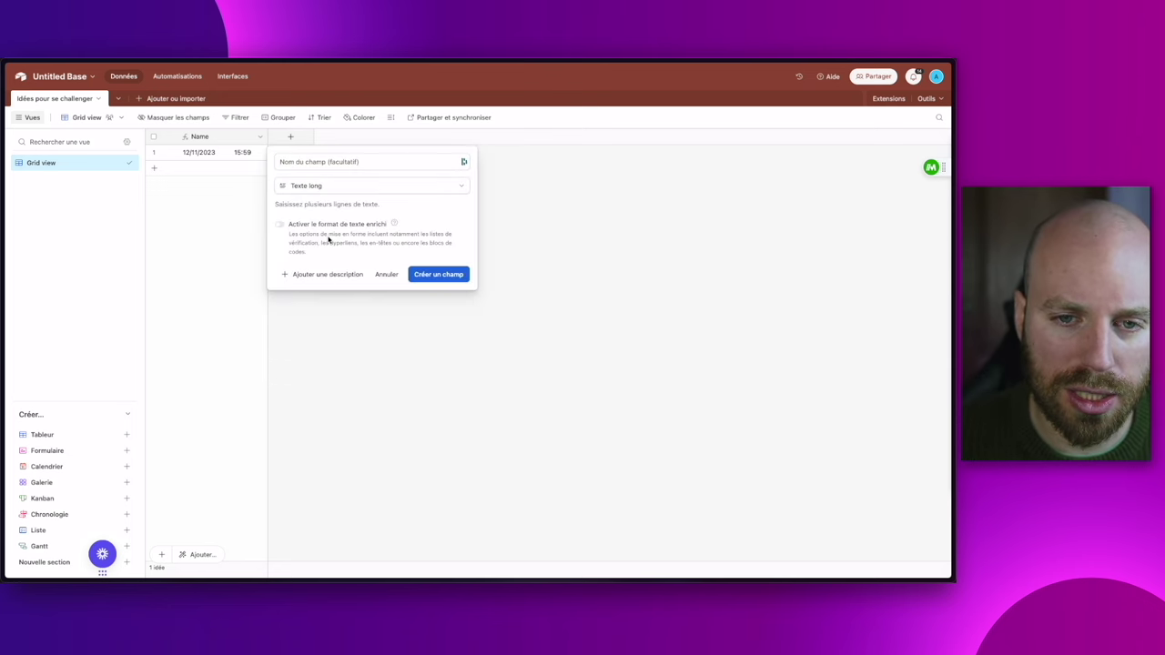
click(332, 161)
text(Result)
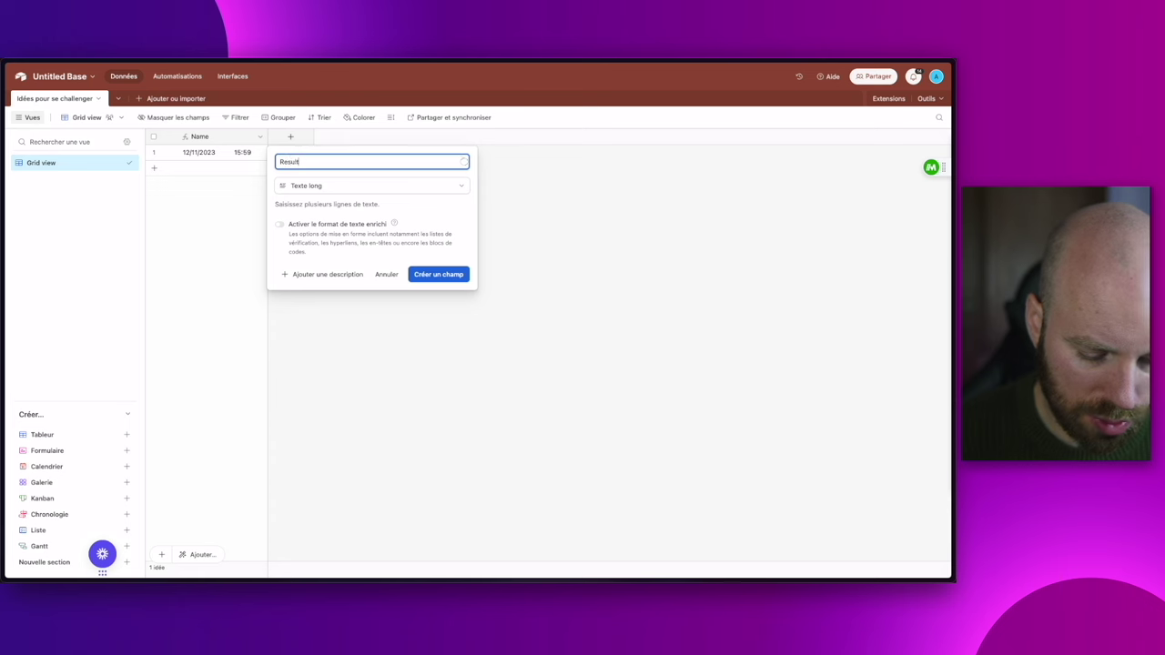
key(super+a)
text(Challenge du)
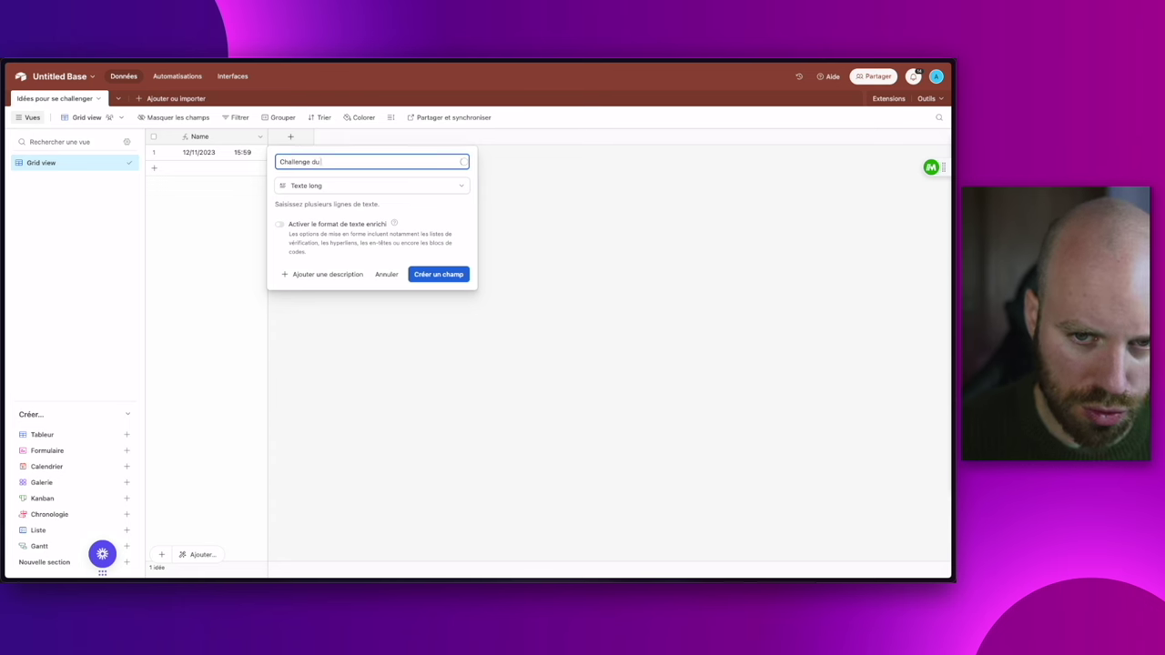
text( jour :)
key(Return)
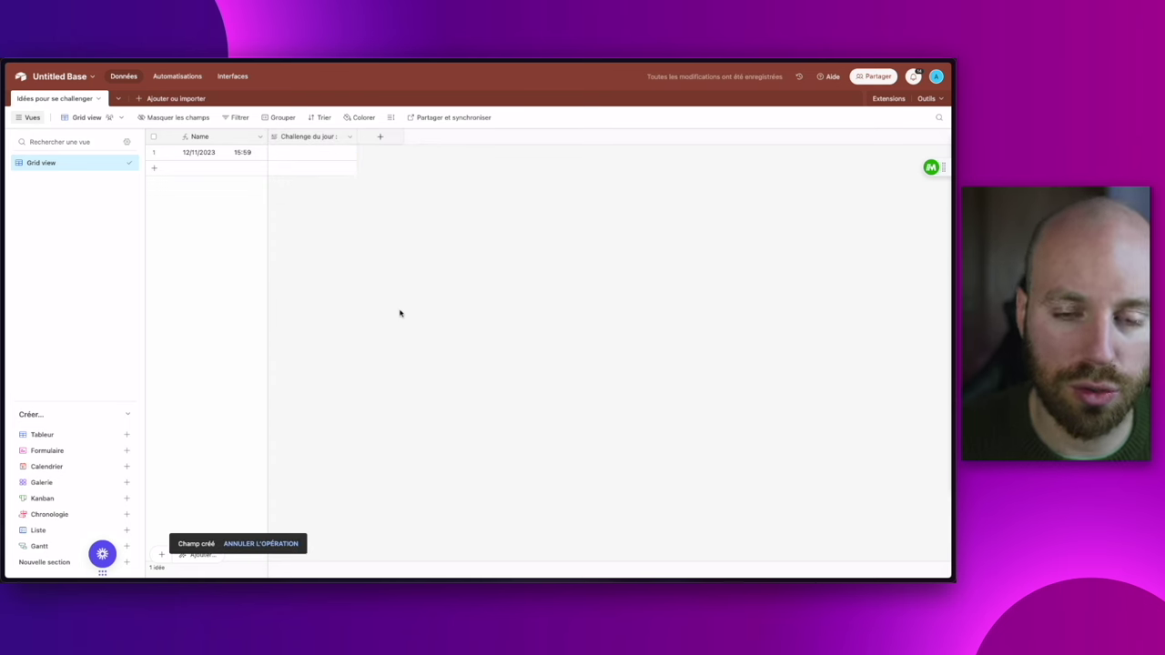
- Add two more records below the first one
click(227, 172)
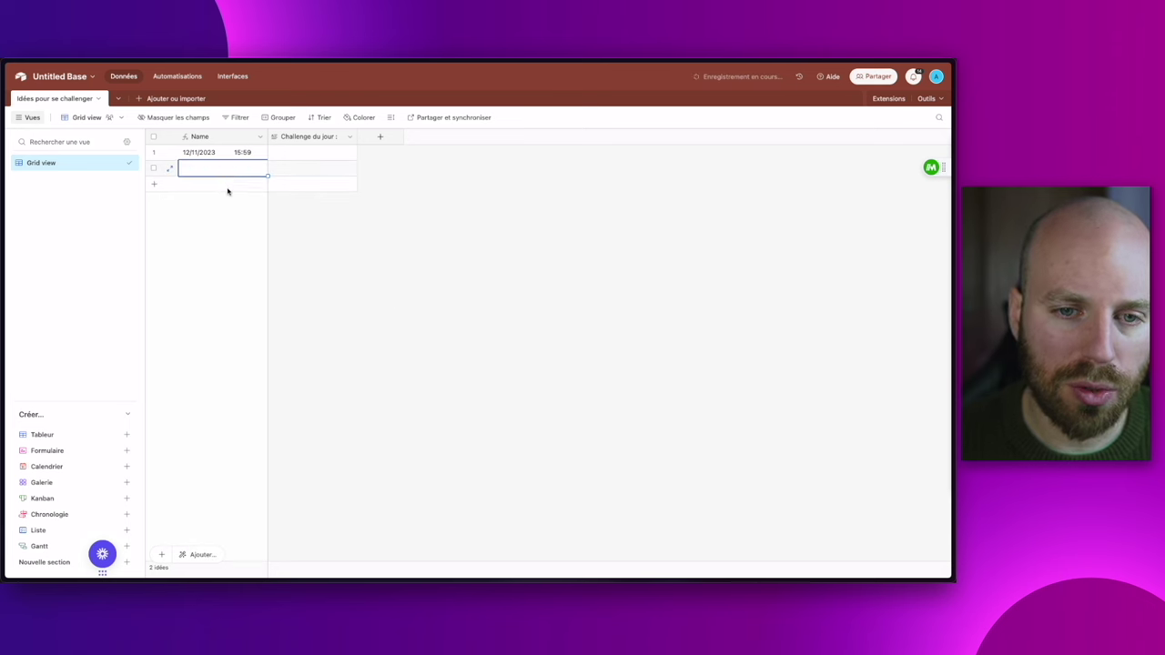
click(219, 185)
drag(224, 153, 231, 172)
click(244, 185)
click(402, 235)
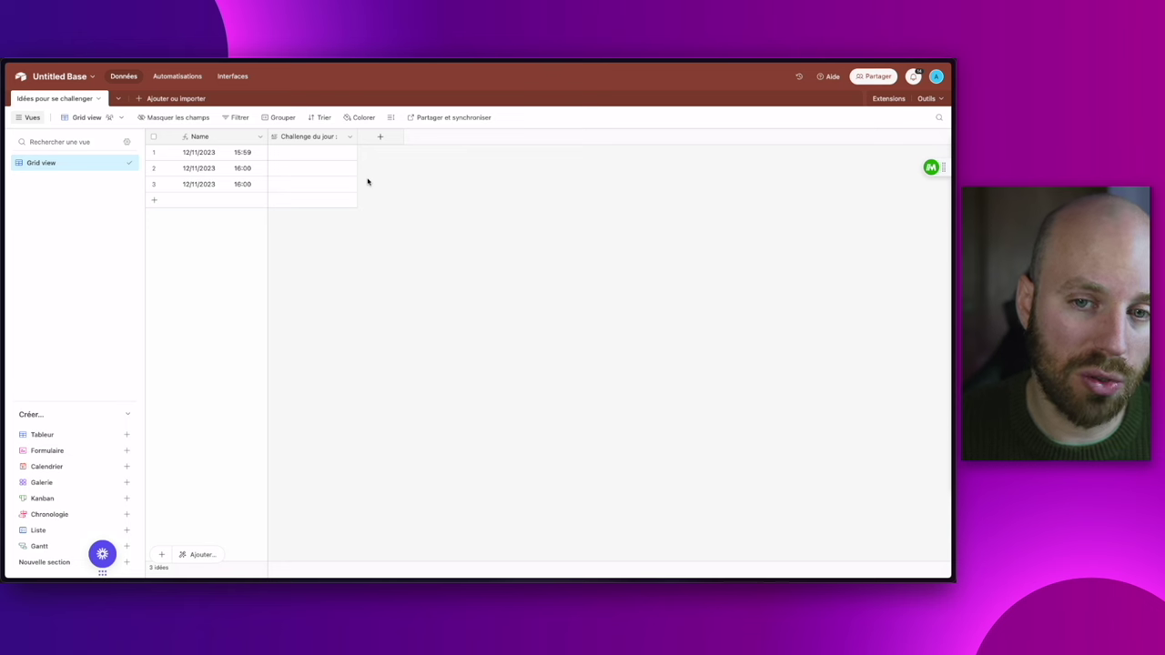
- Create a linked record field that points to the same table, "Idées pour se challenger"
click(379, 137)
click(411, 208)
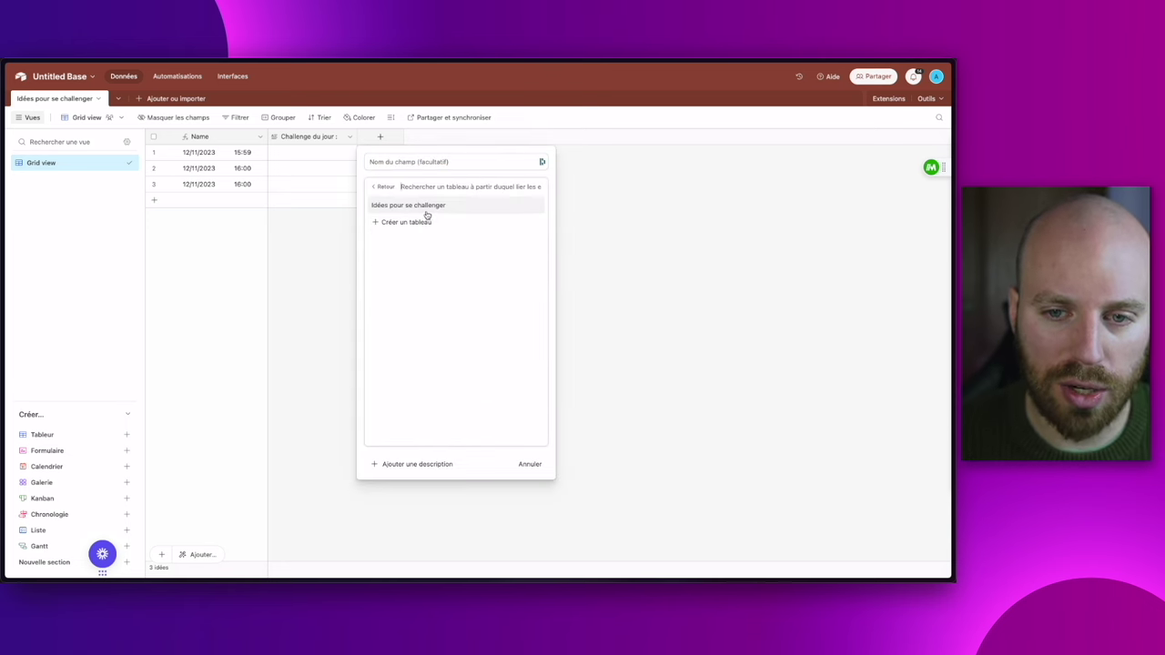
click(425, 206)
click(529, 254)
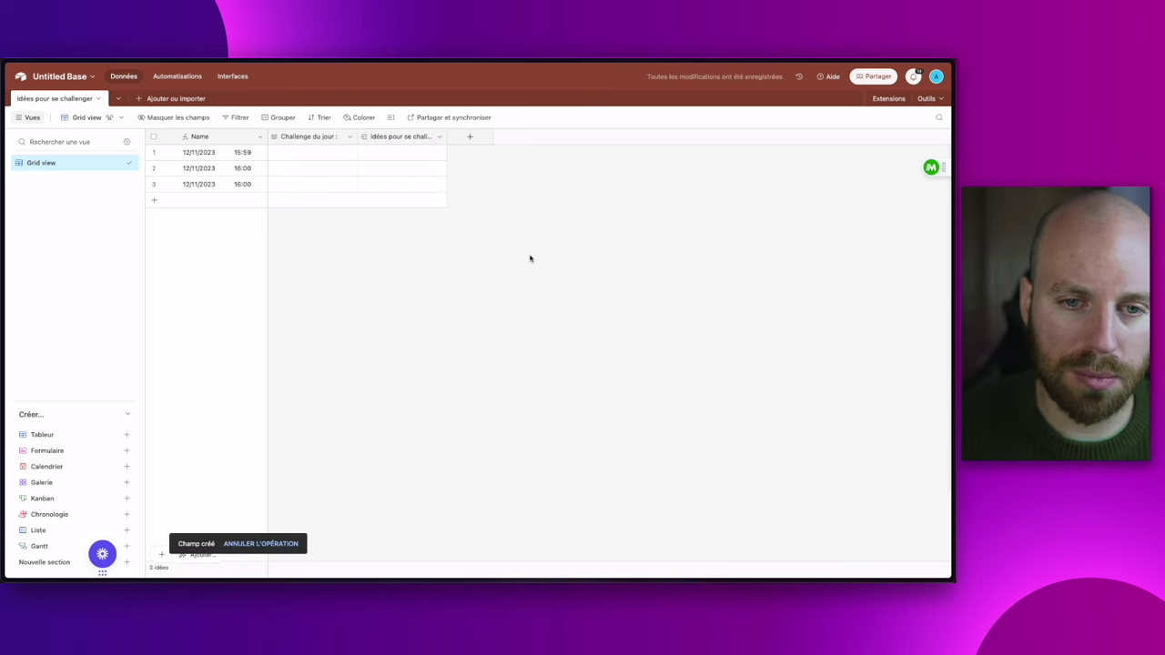
- Link both the second and third records to the 15:59 record in the linked record field
click(412, 168)
click(371, 172)
click(325, 138)
click(413, 209)
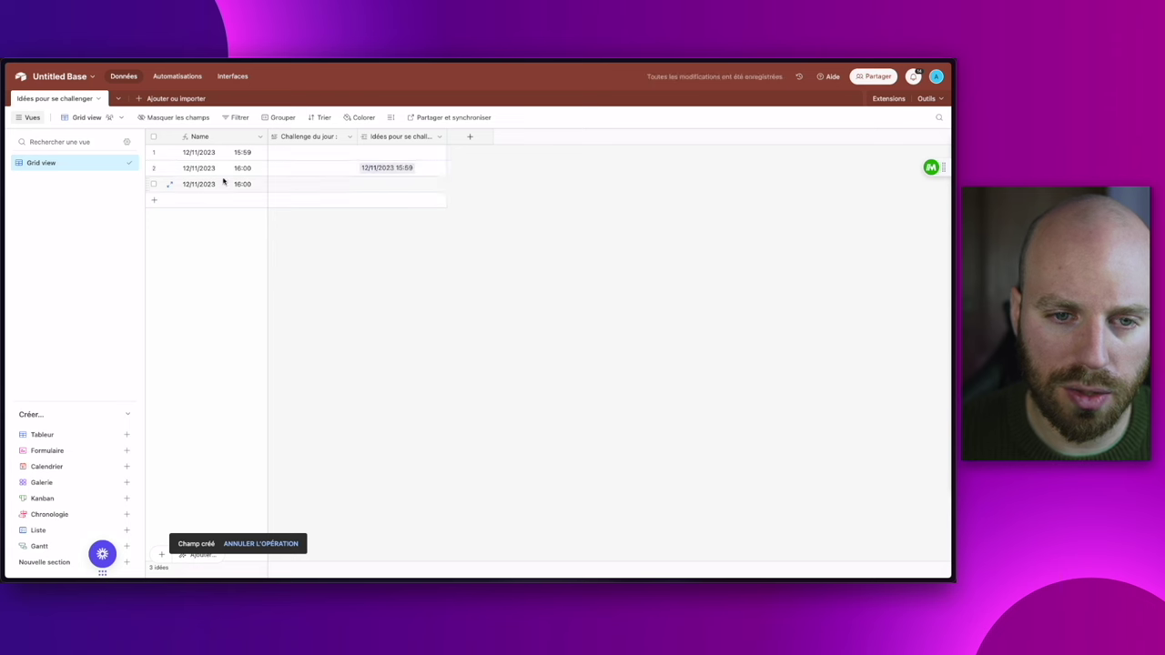
click(369, 185)
click(362, 185)
key(Return)
click(561, 271)
- Clear the linked records from the second and third rows
drag(421, 174, 419, 188)
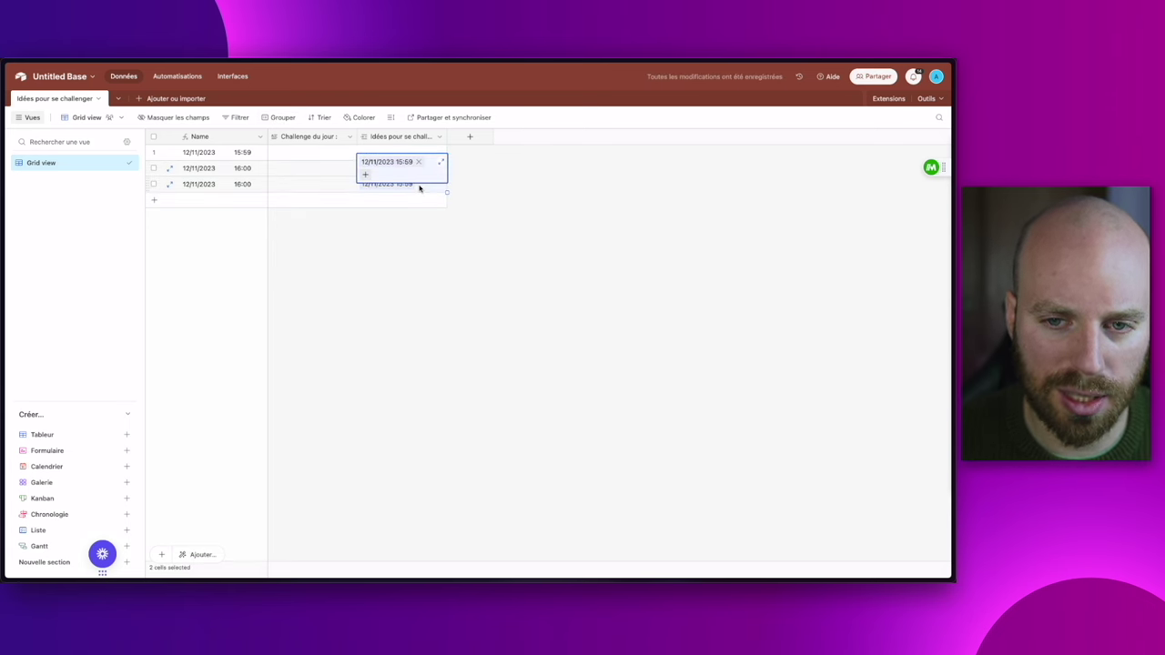
key(Delete)
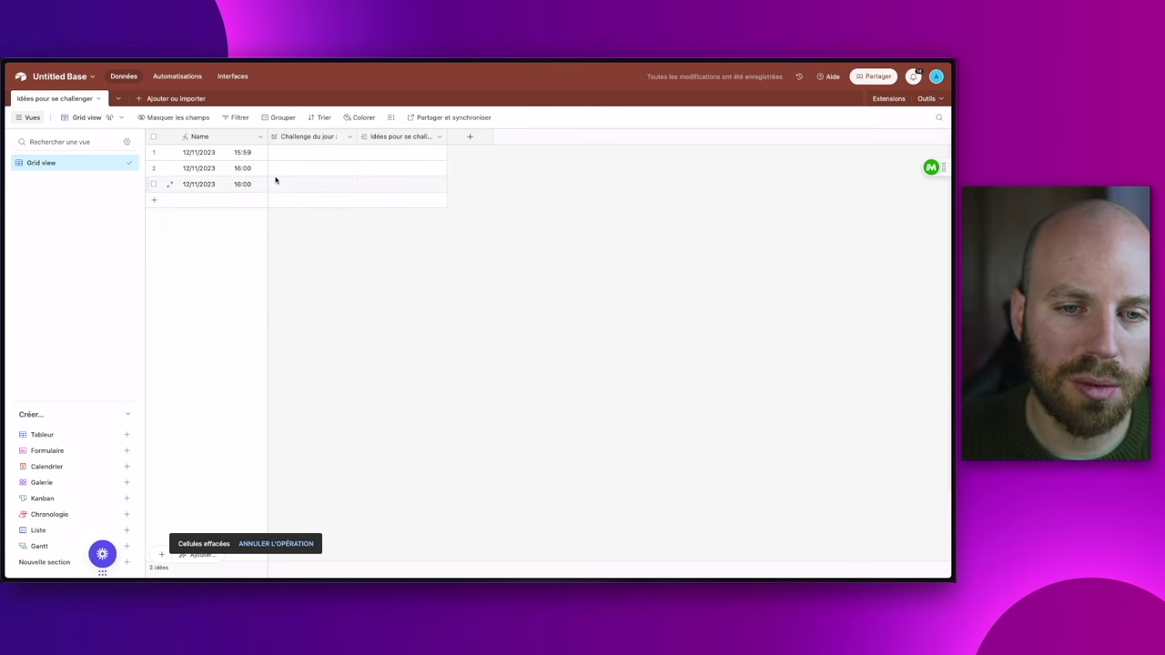
- Add a fourth record and check the empty linked record cells of the rows above it
click(189, 201)
drag(395, 152, 390, 188)
click(379, 202)
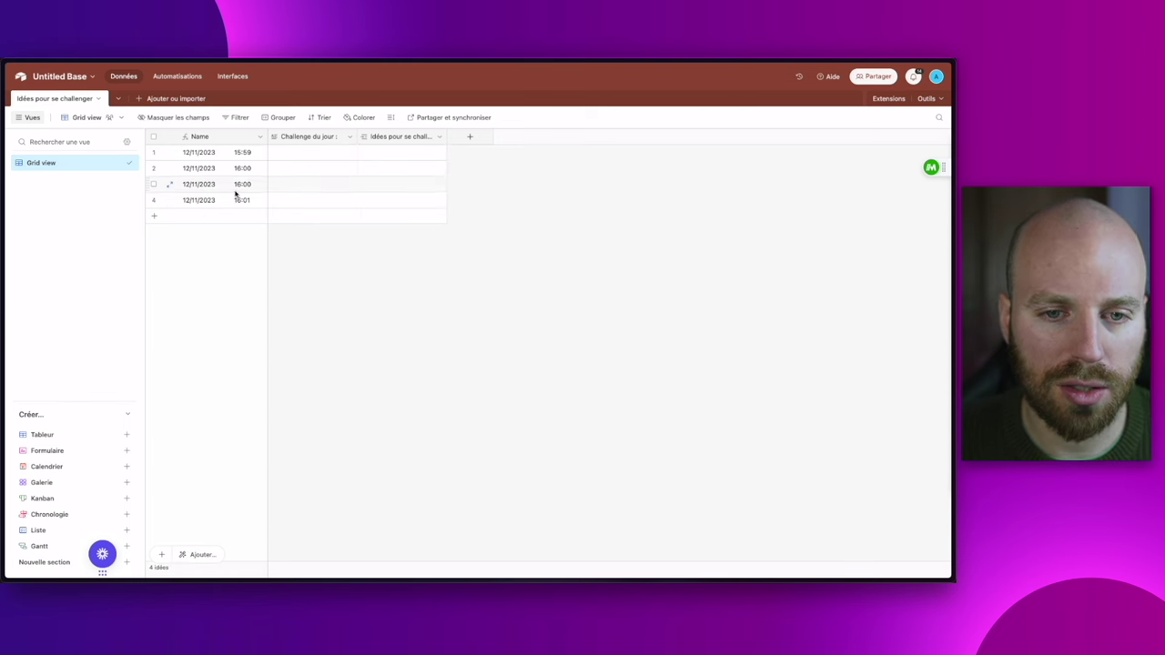
click(237, 201)
drag(397, 186, 395, 154)
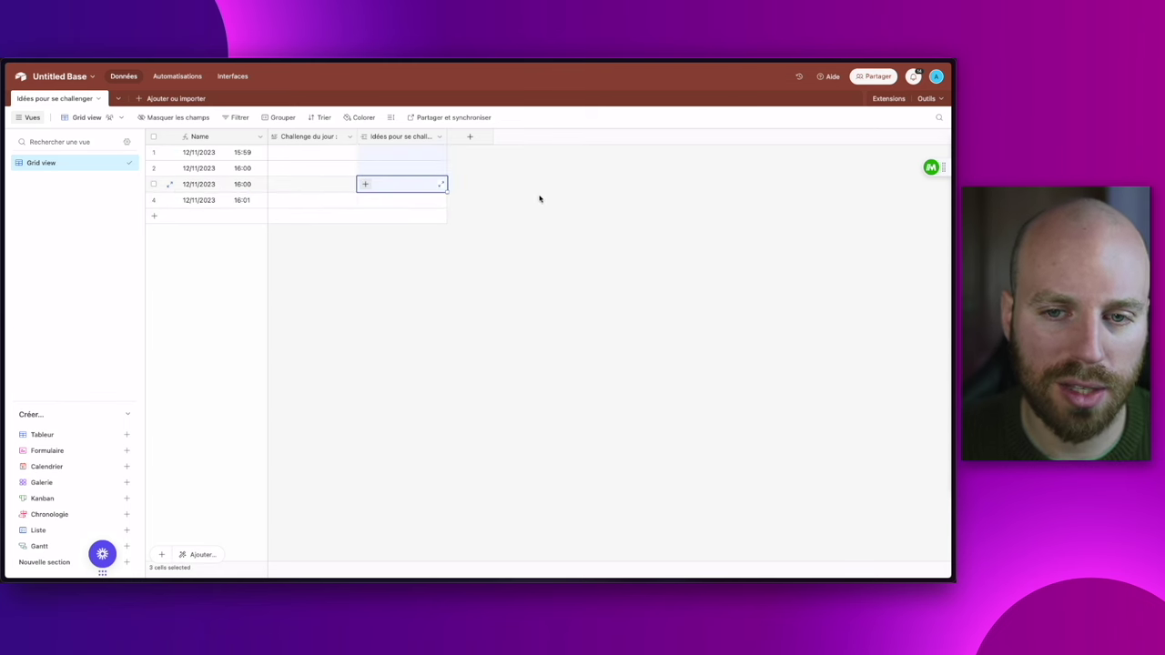
click(556, 202)
- Fill the "Challenge du jour :" field of the four records with Resultat 1, Resultat 2, Resultat 3 and Resultat 4
click(307, 154)
text(Resultat 1)
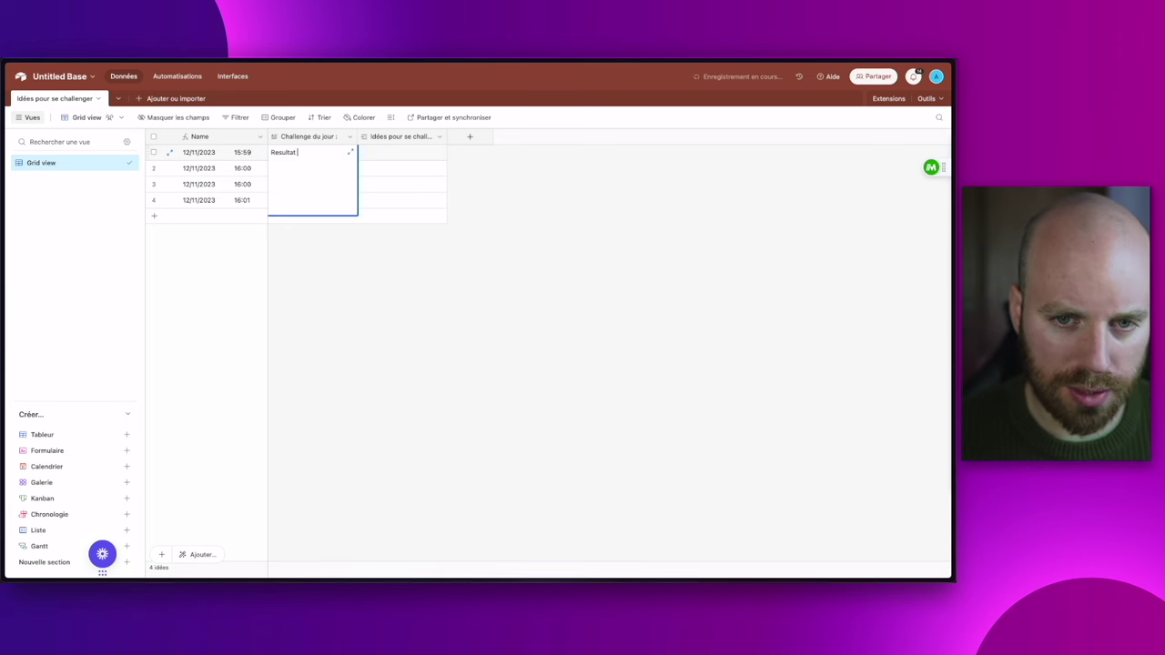
click(325, 173)
text(Resultat 1)
double_click(325, 173)
key(BackSpace)
text(2)
key(Return)
click(312, 186)
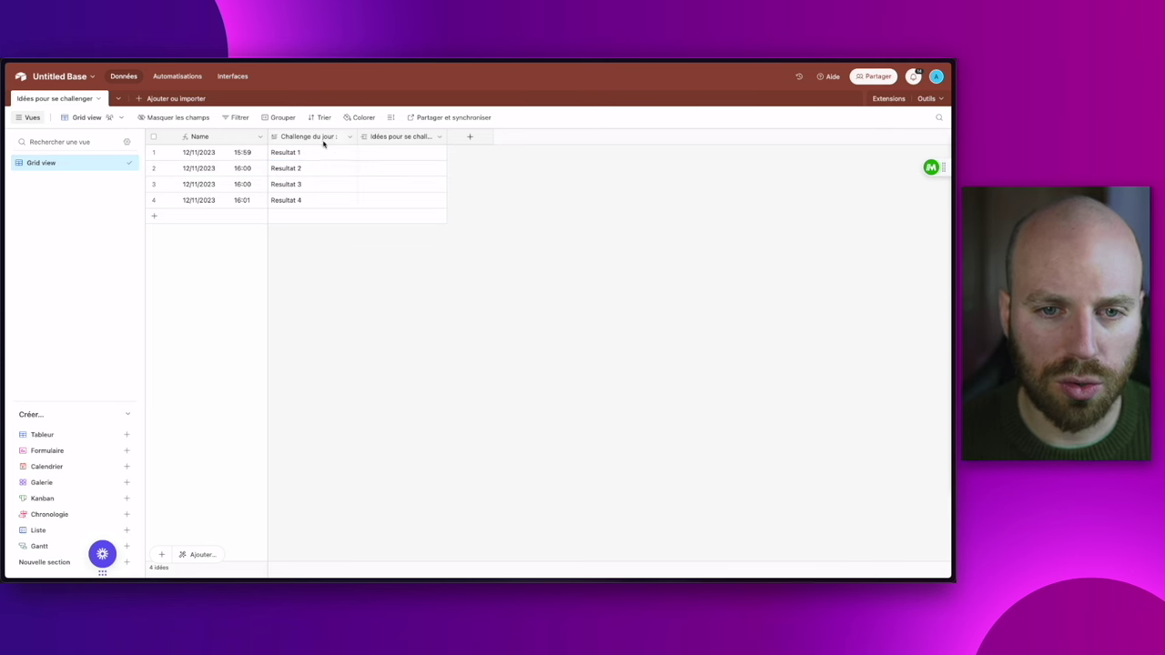
- Create a formula field with "\n- "&{Challenge du jour :} to put each result on a new dashed line
click(293, 156)
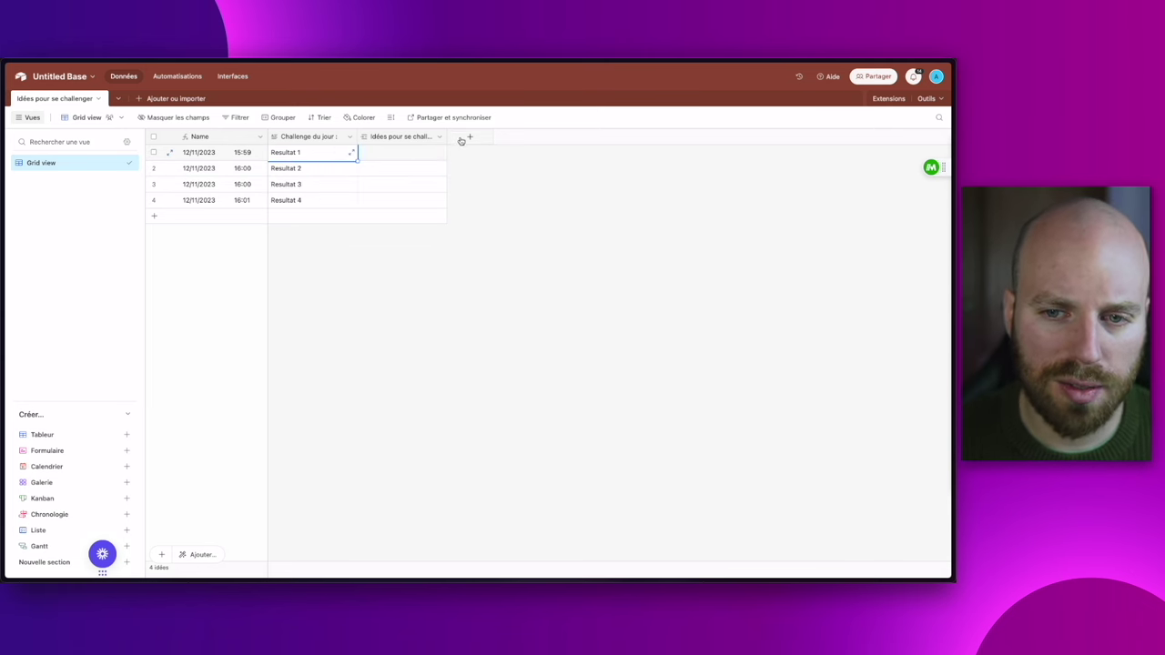
click(465, 136)
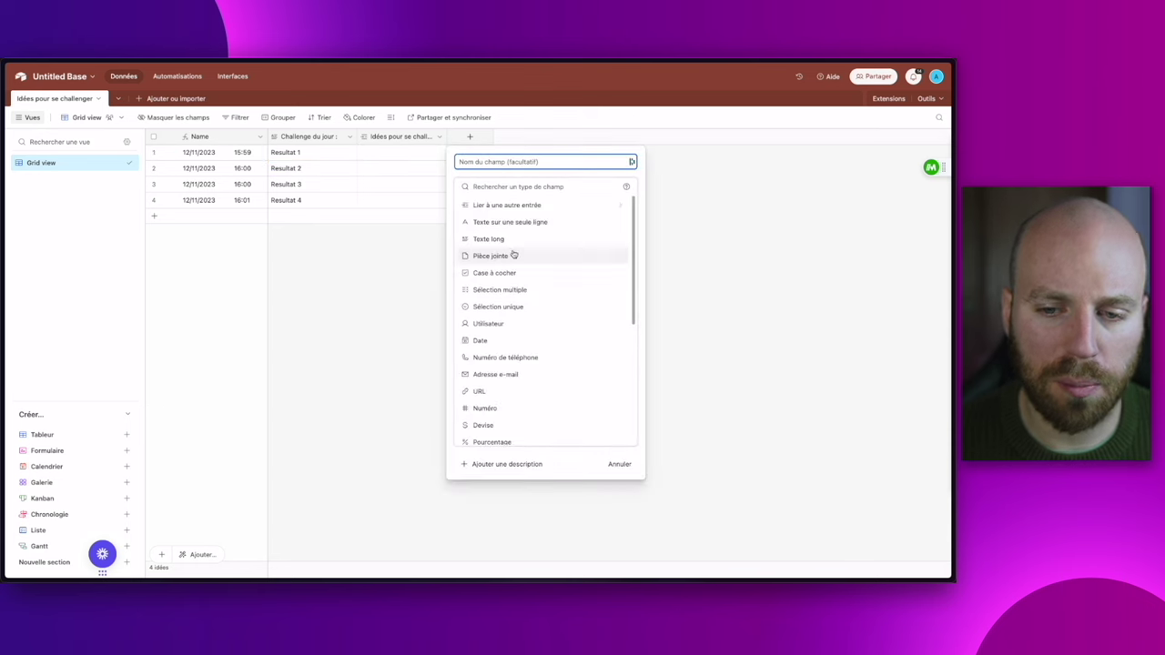
scroll(514, 382, down, 5)
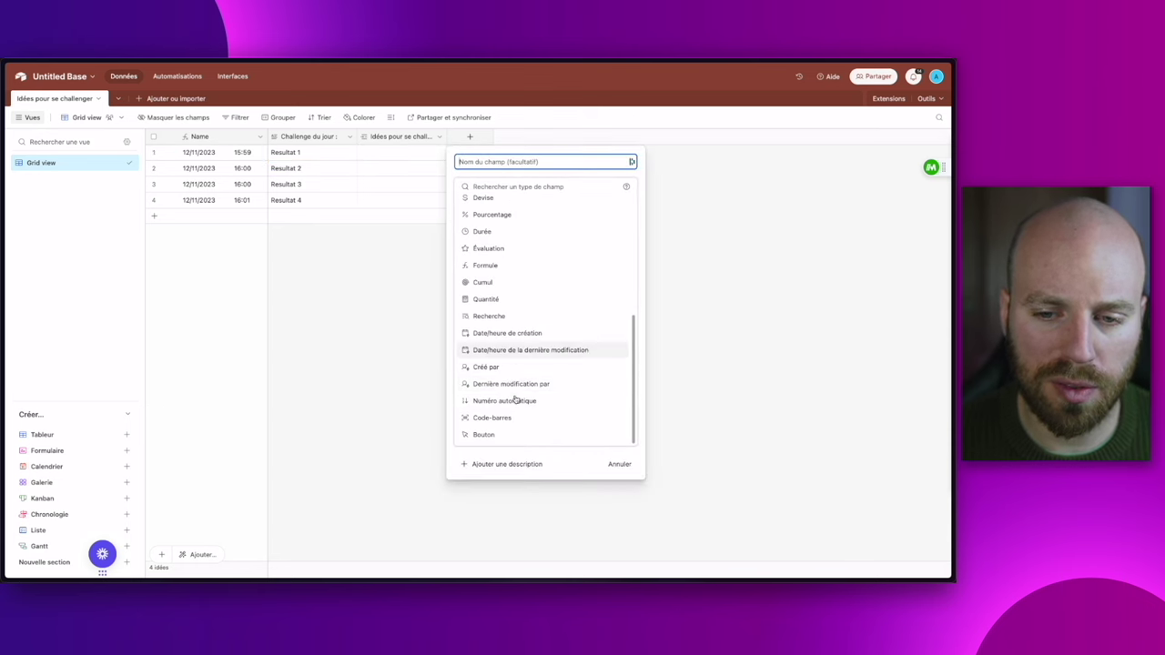
click(498, 266)
click(564, 243)
text("\n- "&{Challenge du jour :})
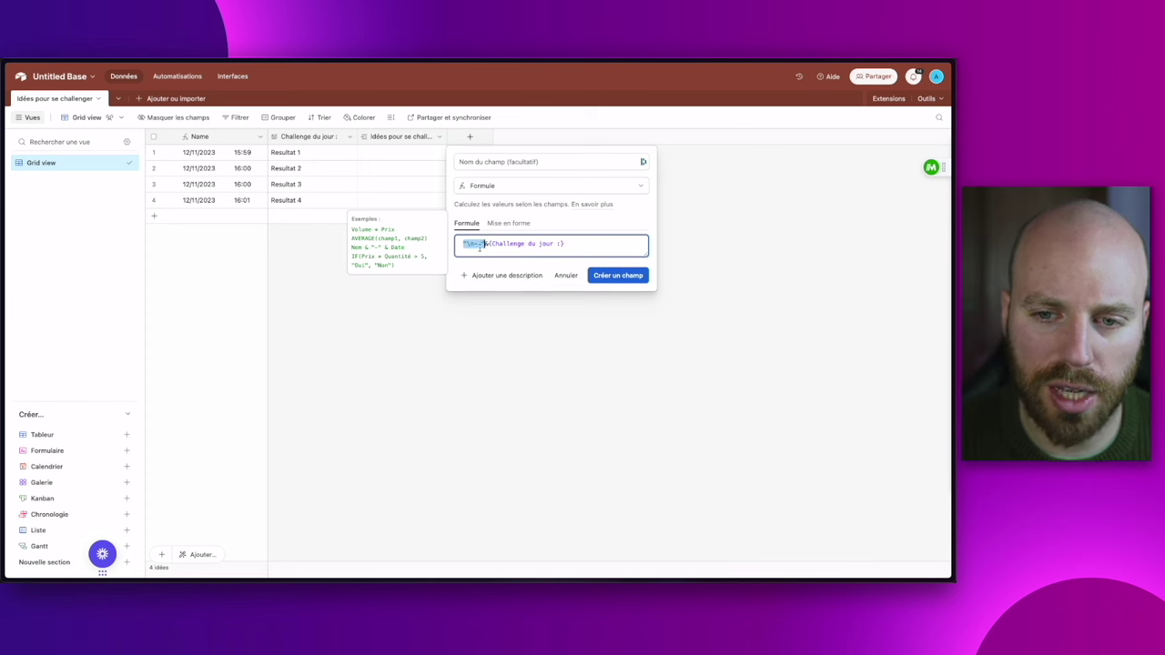
click(609, 276)
click(296, 155)
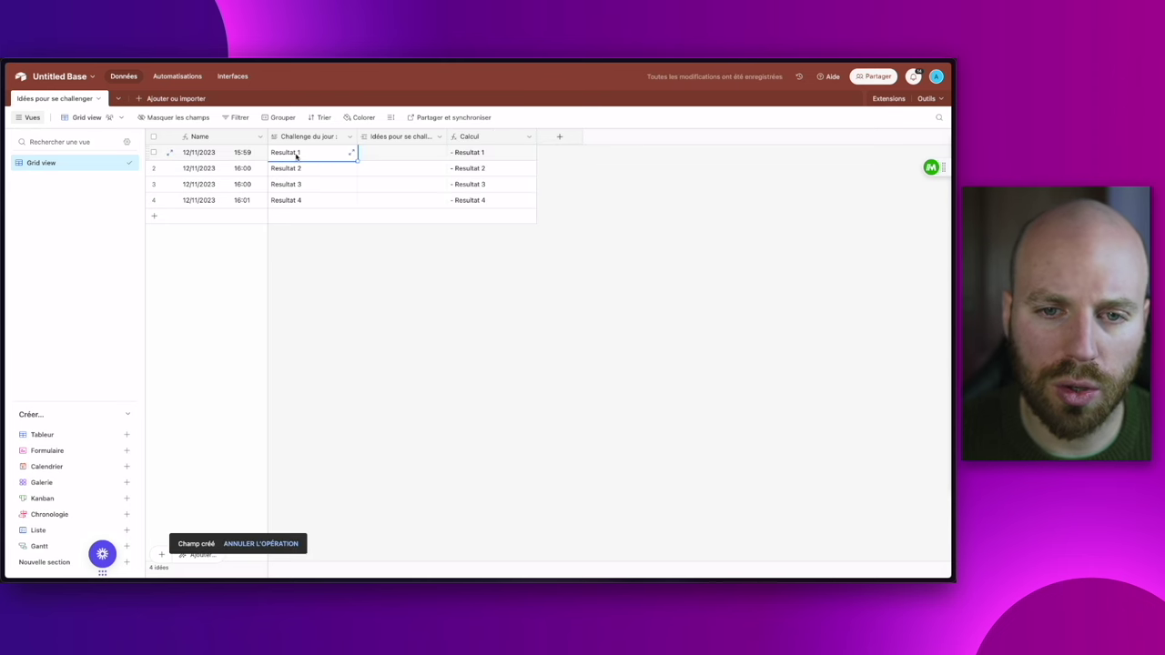
click(491, 154)
click(616, 211)
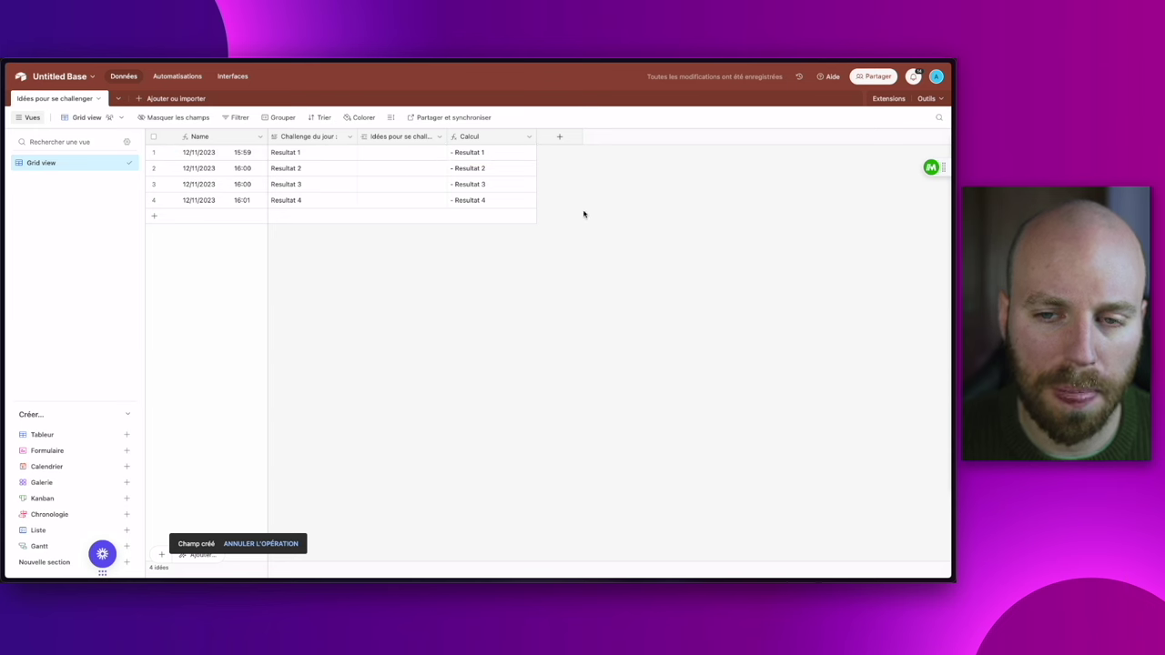
- Rename the new formula field as Resultat MEF
double_click(473, 137)
text(Resultat MEF)
click(614, 275)
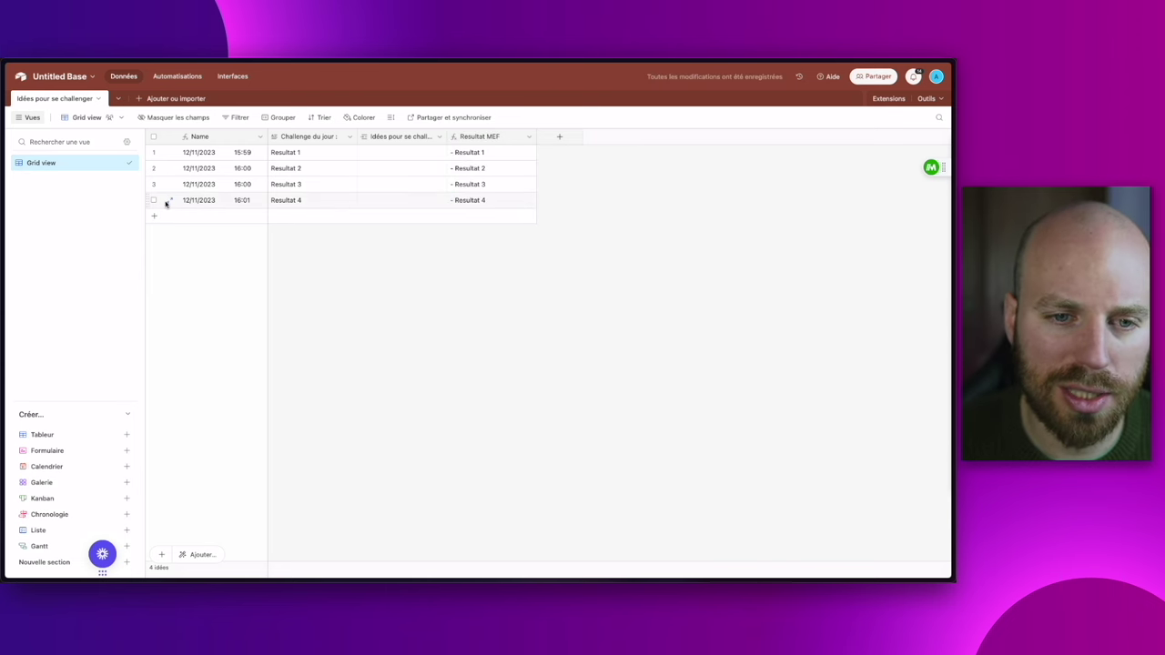
- Link the fourth record to the three earlier records through its "Idées pour se challenger" field
click(382, 204)
click(366, 200)
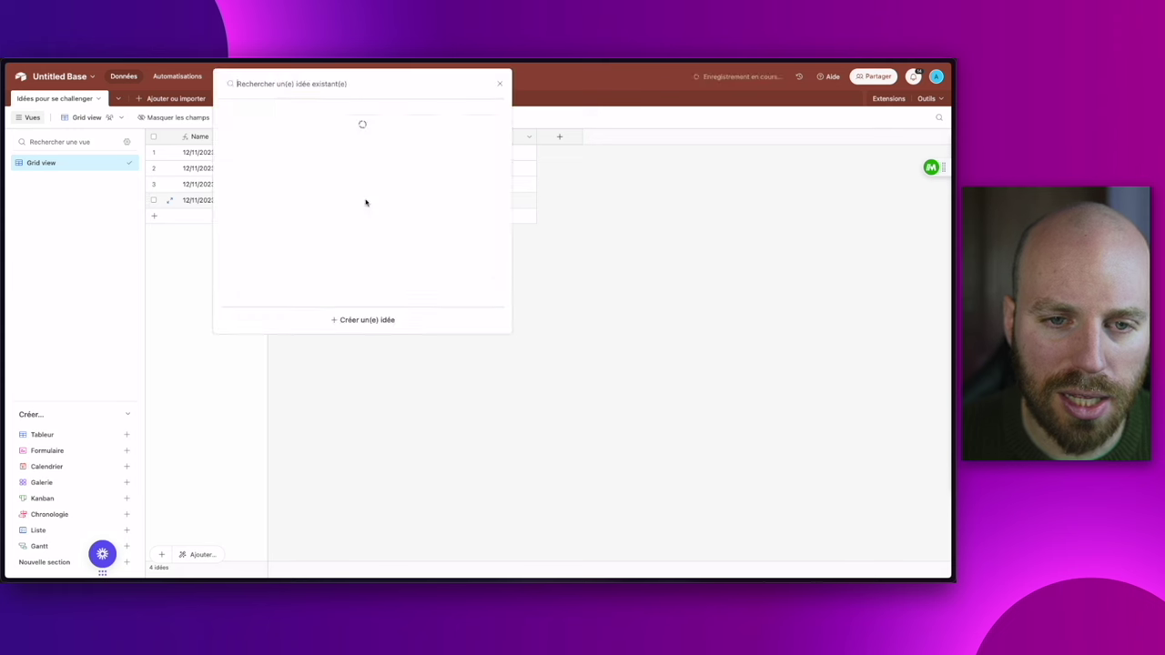
click(318, 135)
click(364, 206)
click(364, 147)
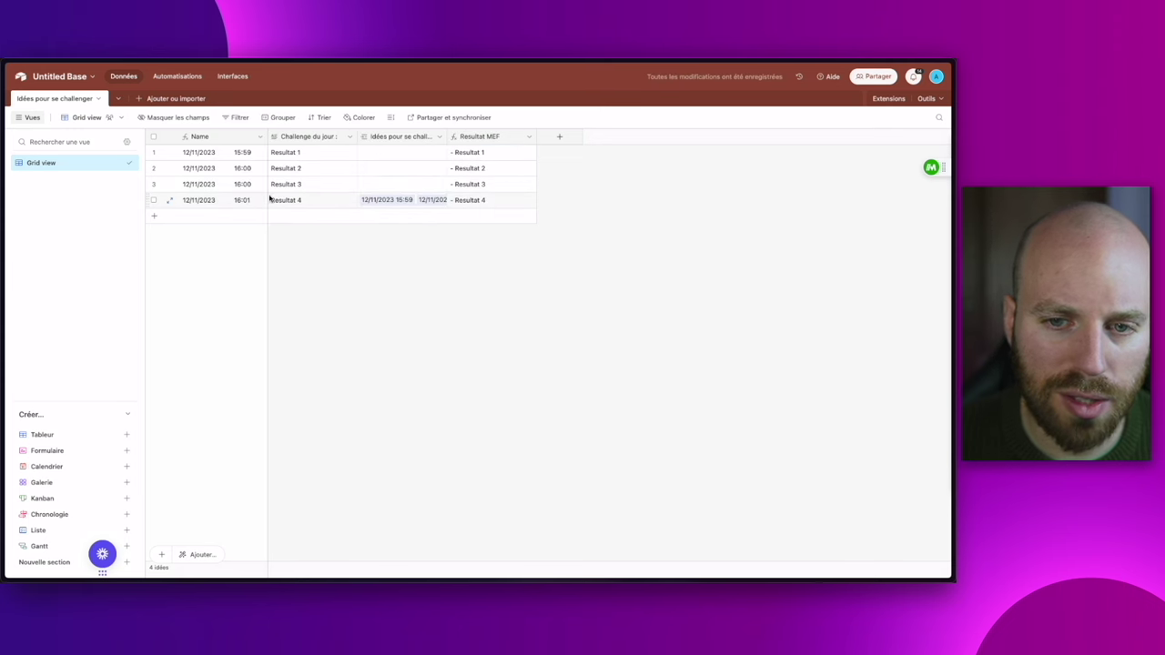
- Check the fourth record's links and the "Idées pour se challenger" cells of the first three rows
click(403, 205)
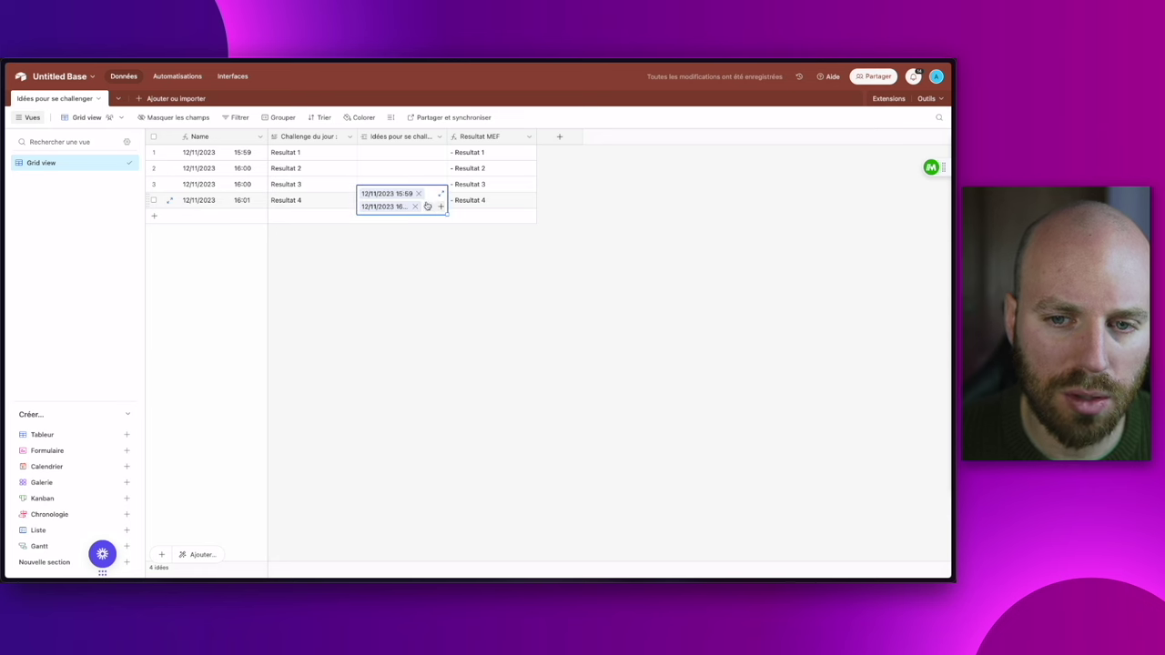
click(426, 205)
click(351, 263)
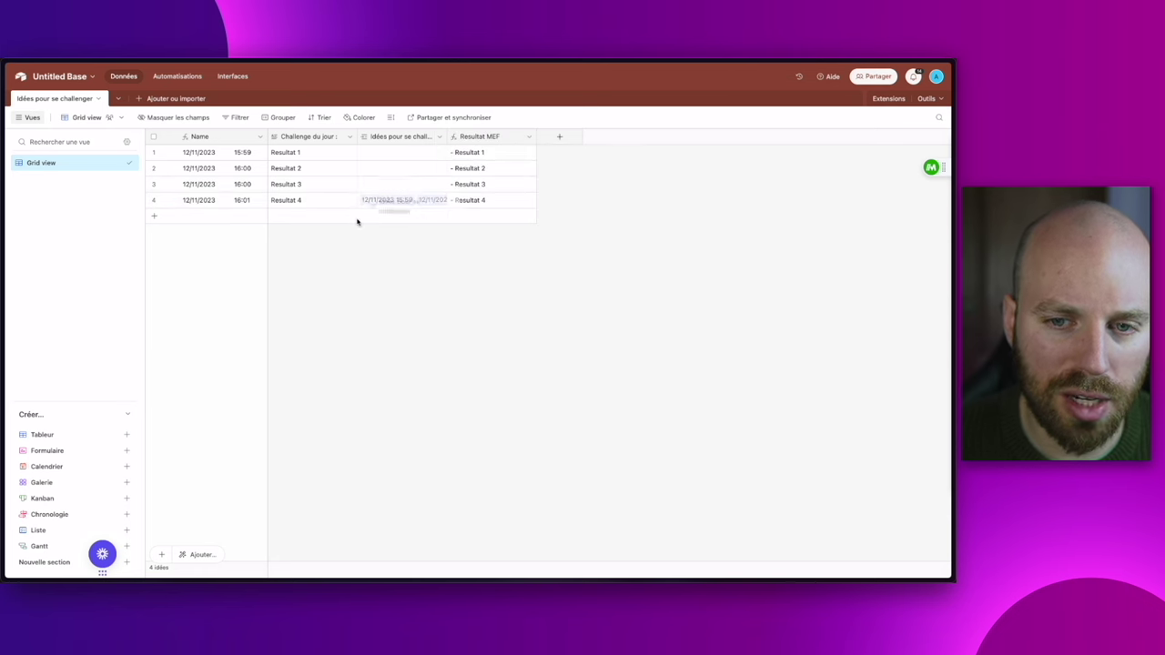
click(400, 152)
shift+click(400, 183)
click(405, 265)
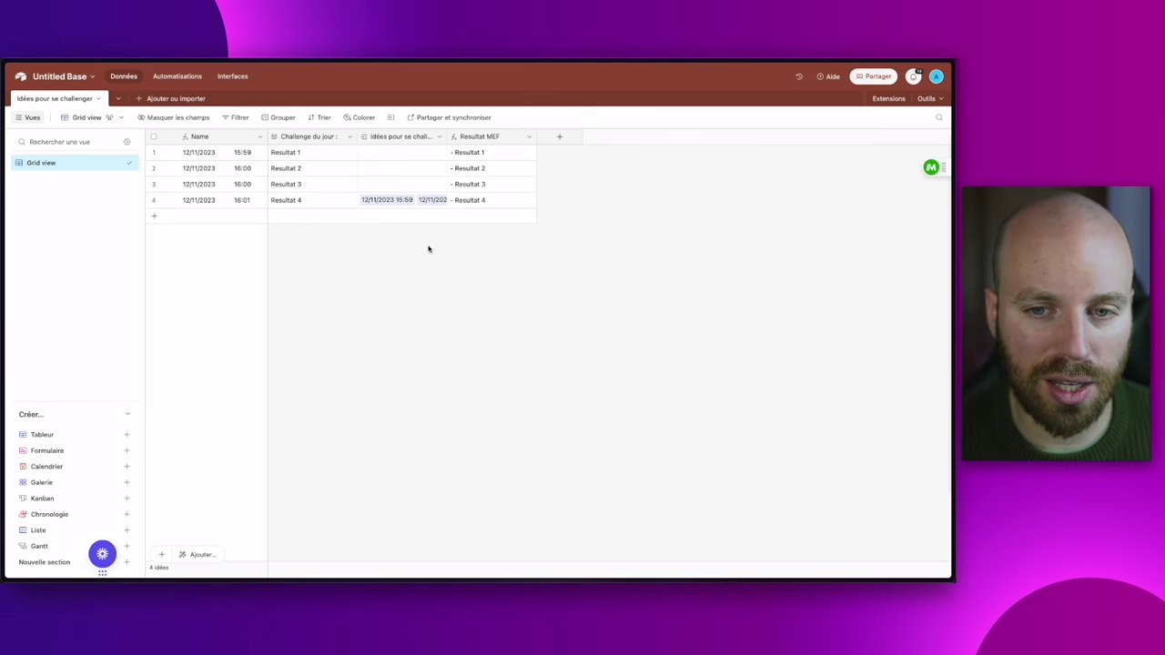
click(394, 202)
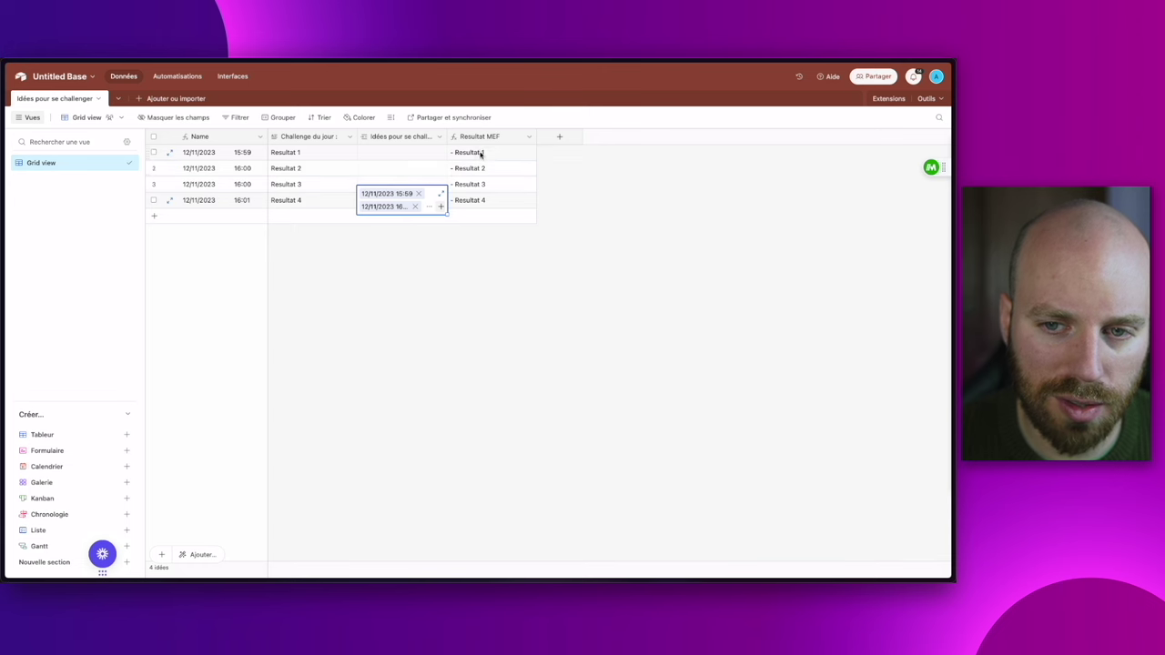
click(528, 258)
- Create a lookup field named Anciens résultats that pulls Resultat MEF from the records linked in "Idées pour se challenger"
click(560, 136)
scroll(609, 356, down, 4)
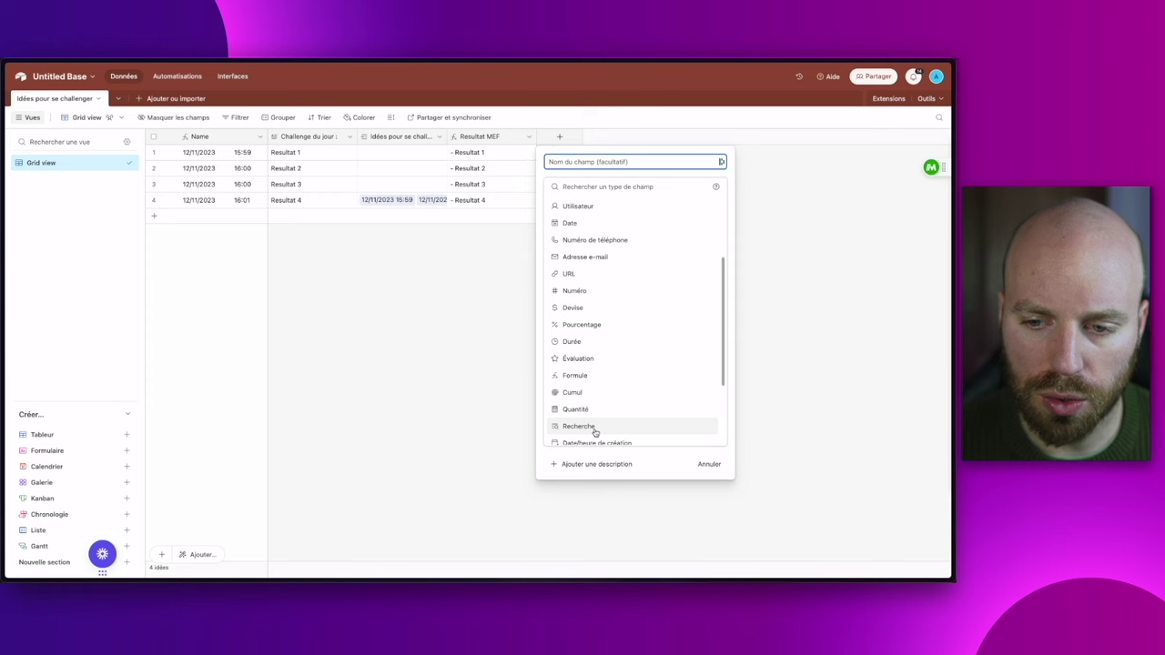
click(583, 430)
click(597, 162)
text(Anci)
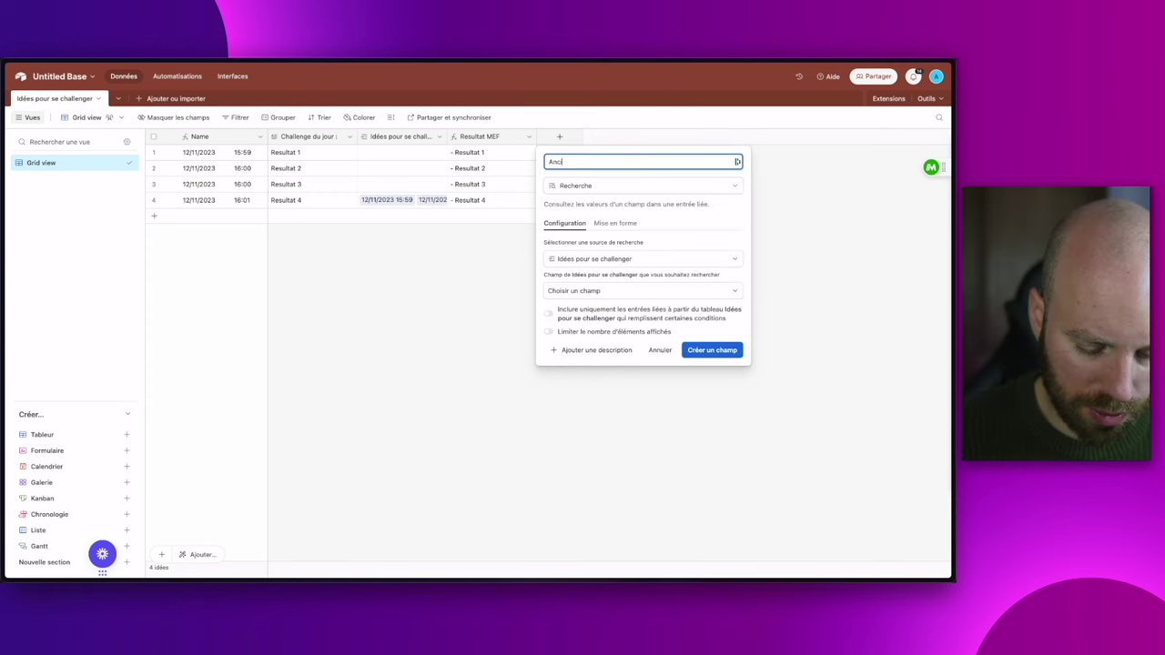
text(ens résultats)
click(587, 290)
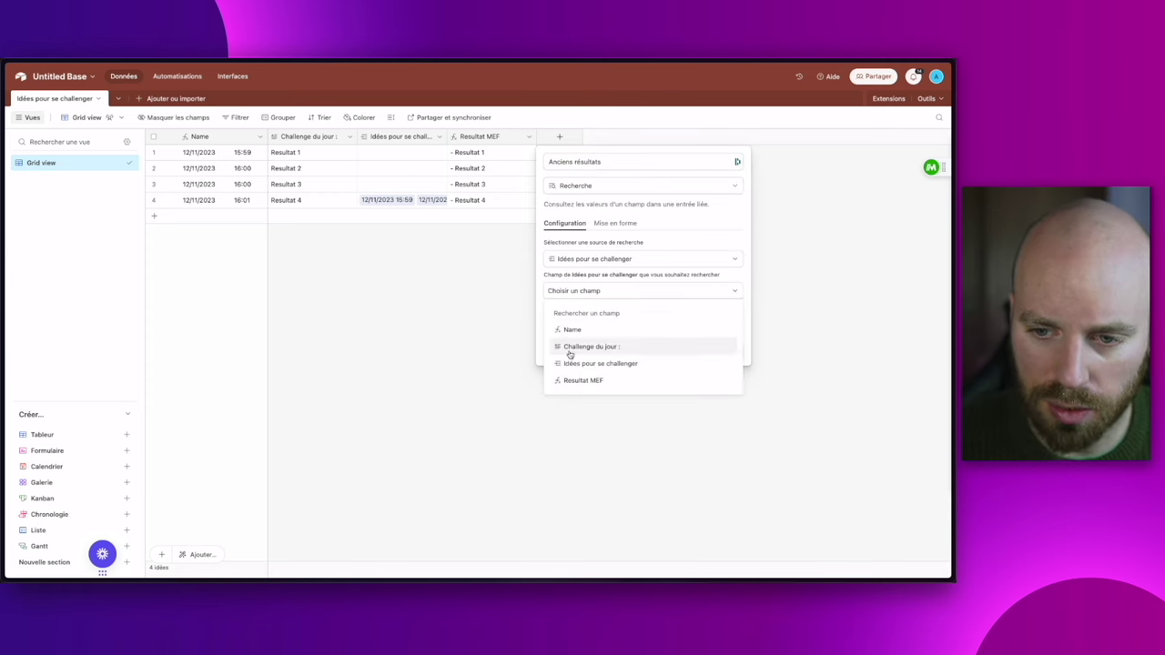
click(583, 380)
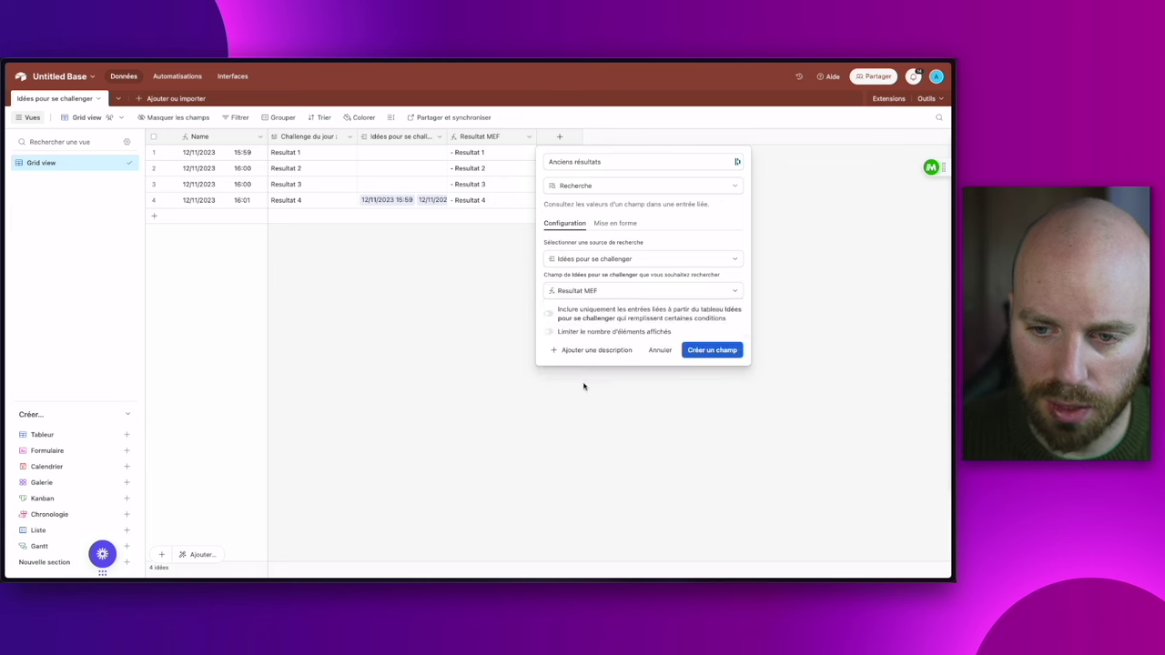
click(711, 352)
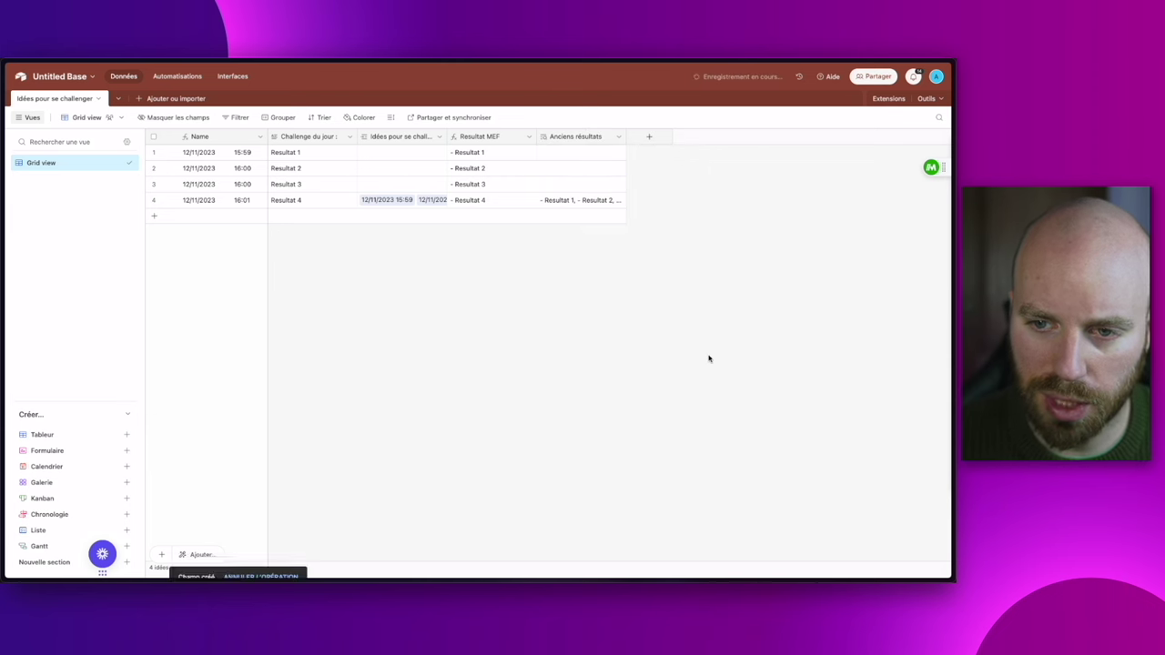
- Examine the fourth record's expanded Anciens résultats cell and the formula behind the Resultat MEF field
click(377, 202)
click(612, 198)
click(617, 199)
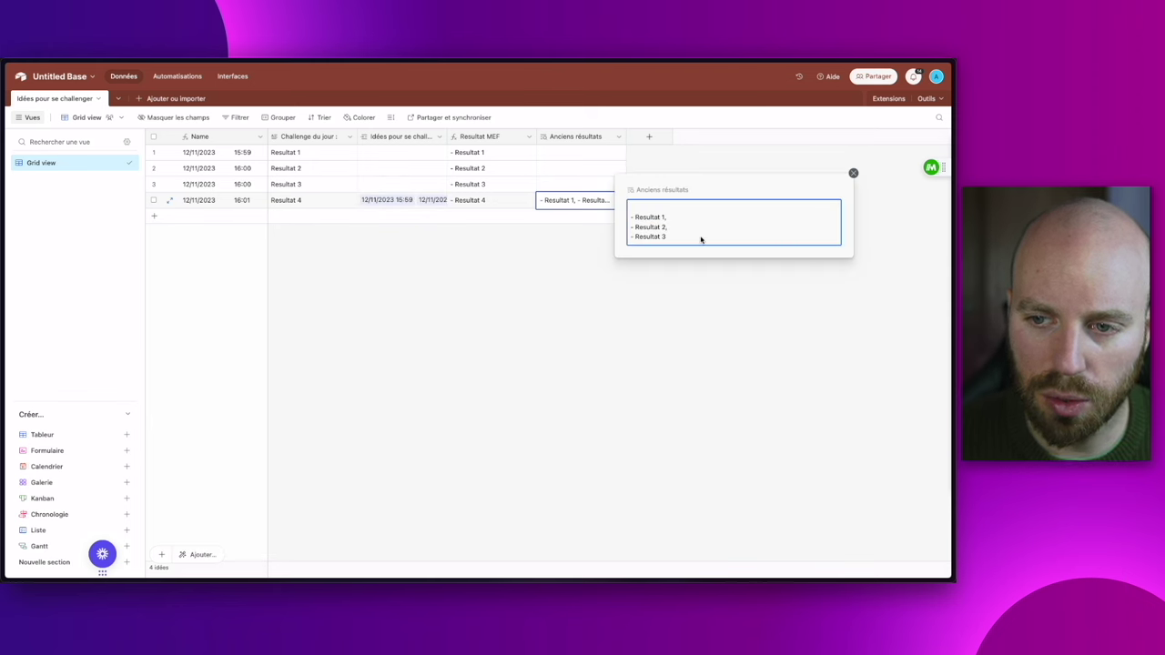
drag(491, 152, 503, 243)
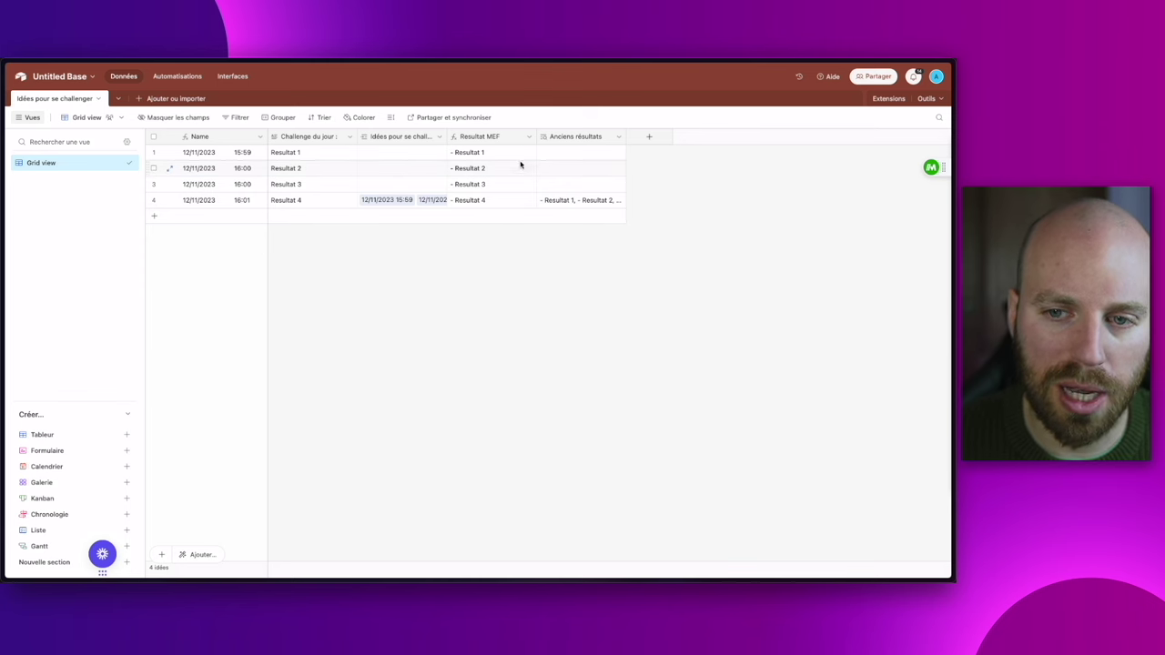
double_click(479, 139)
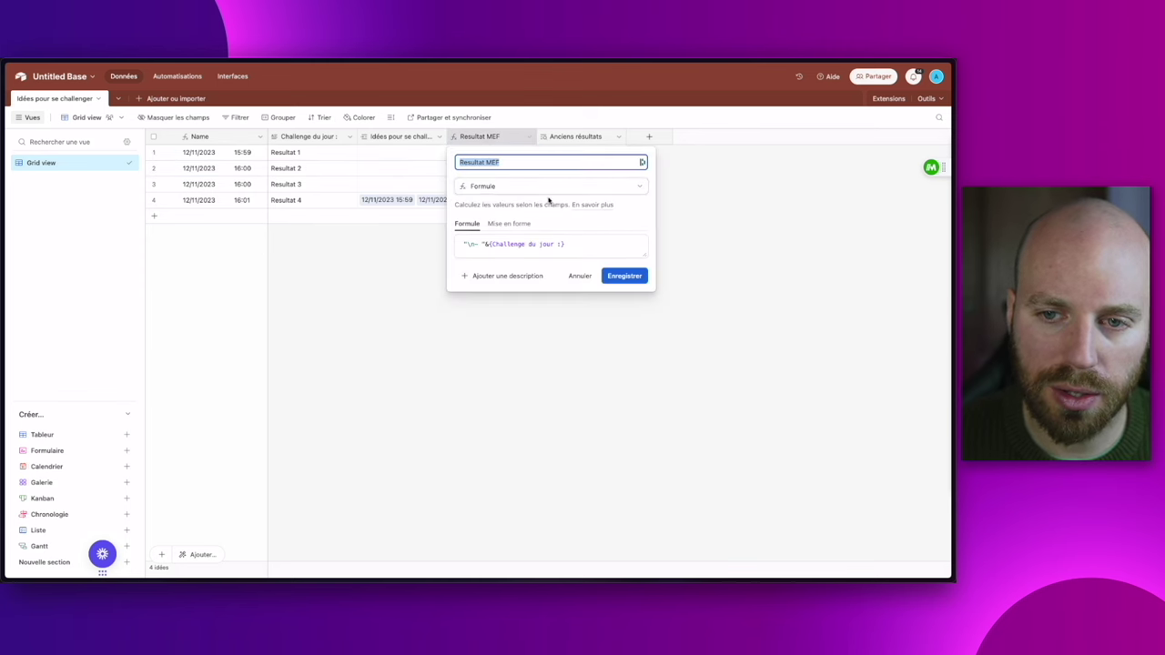
click(411, 286)
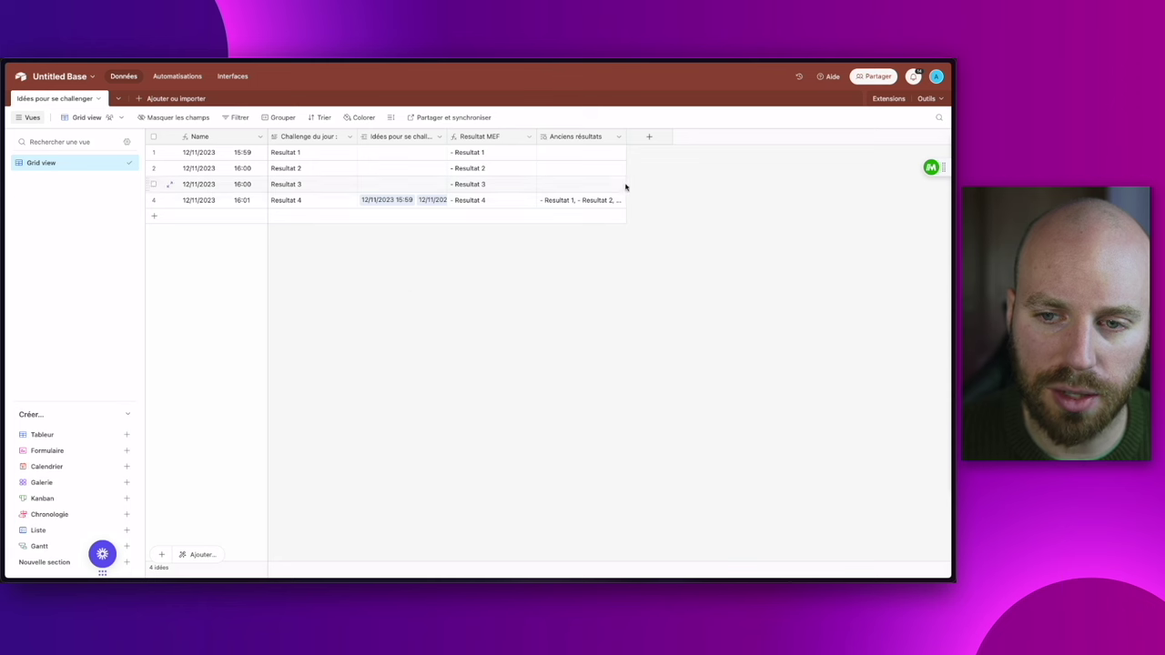
click(614, 199)
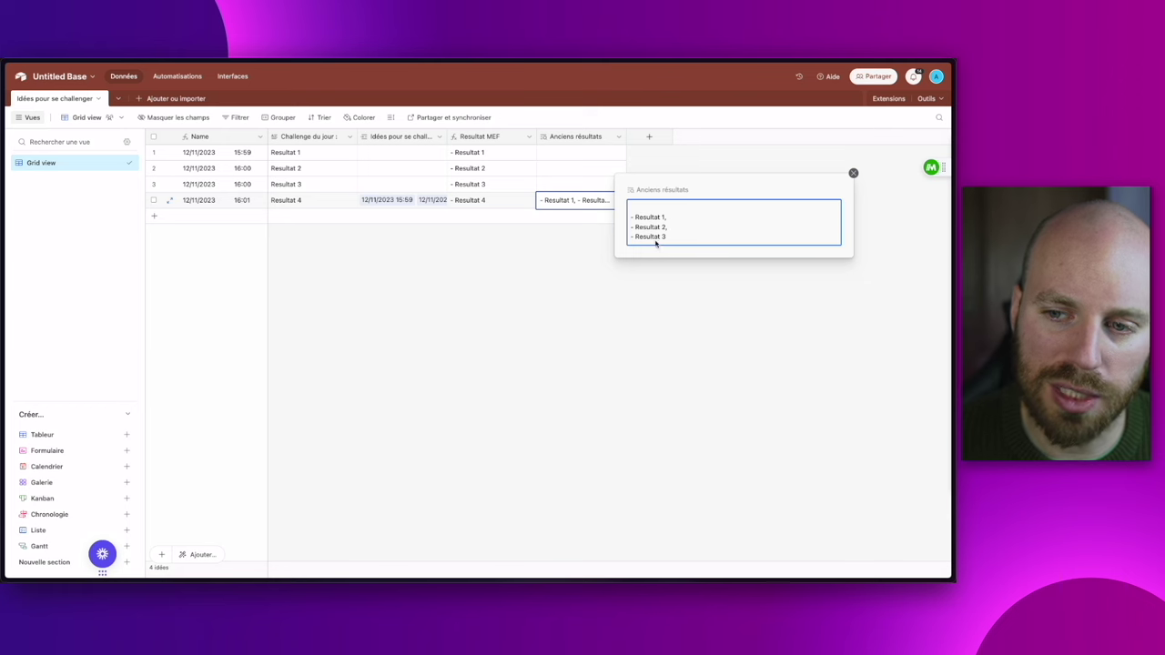
click(530, 277)
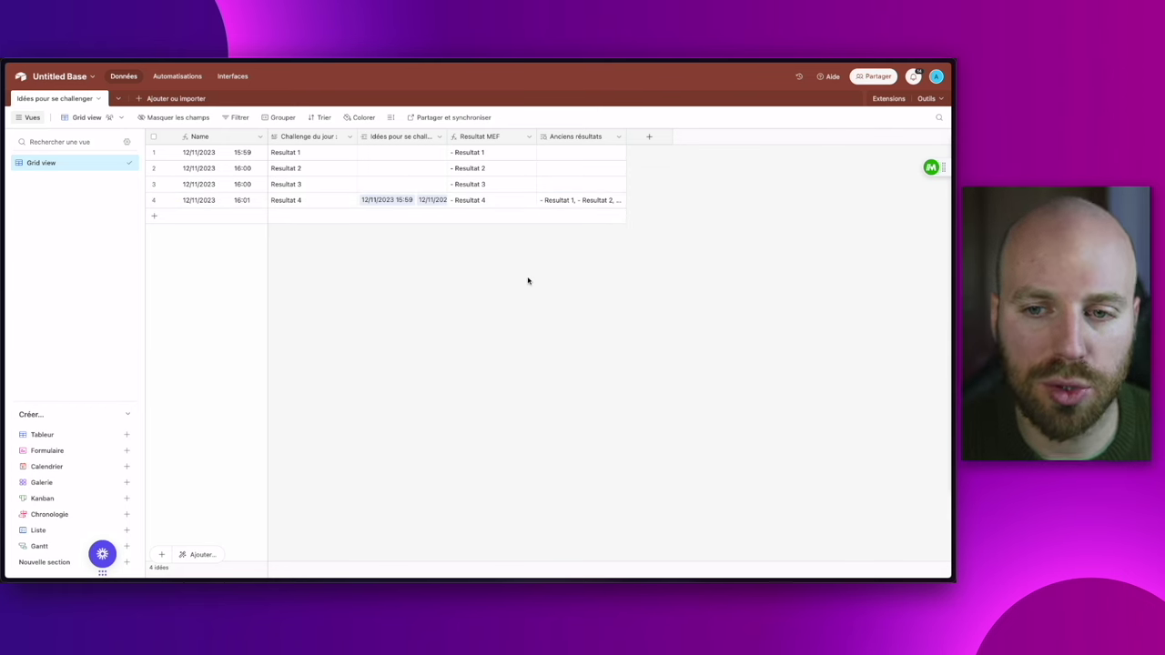
- Rename the "Idées pour se challenger" linked record field as Ancienne
double_click(400, 136)
text(Ancienne)
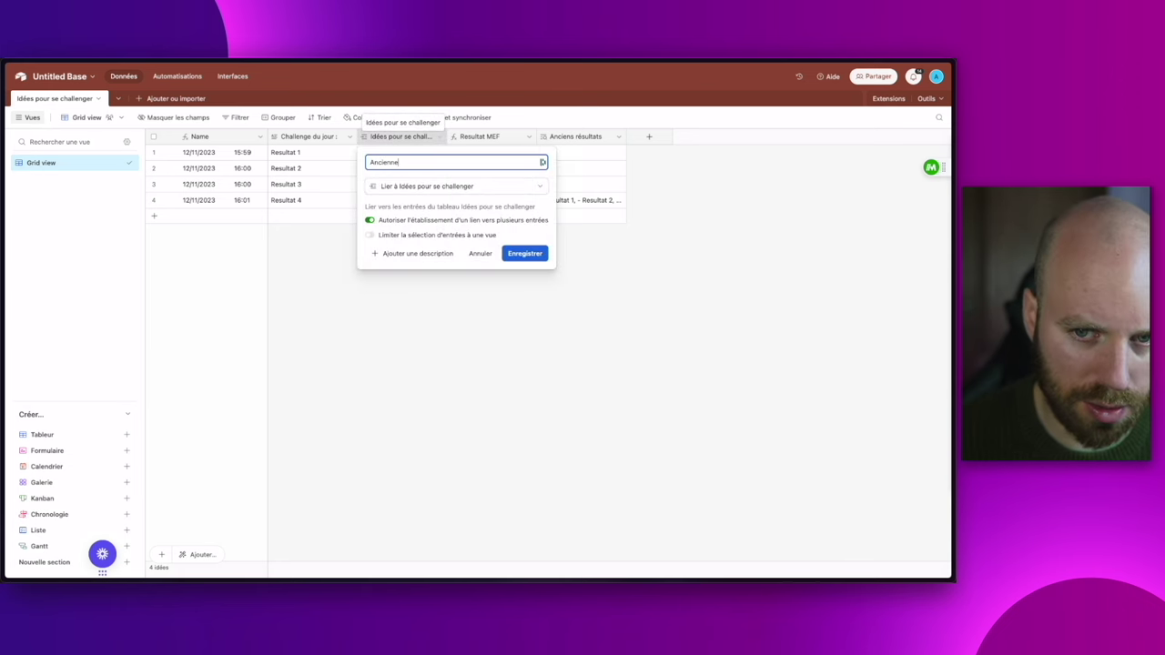
key(Return)
- Create a formula field named Prompt joining the "Donne moi 1 seule idée pour pimenter ma vie" request with Anciens résultats, and check the fourth record's text
click(649, 136)
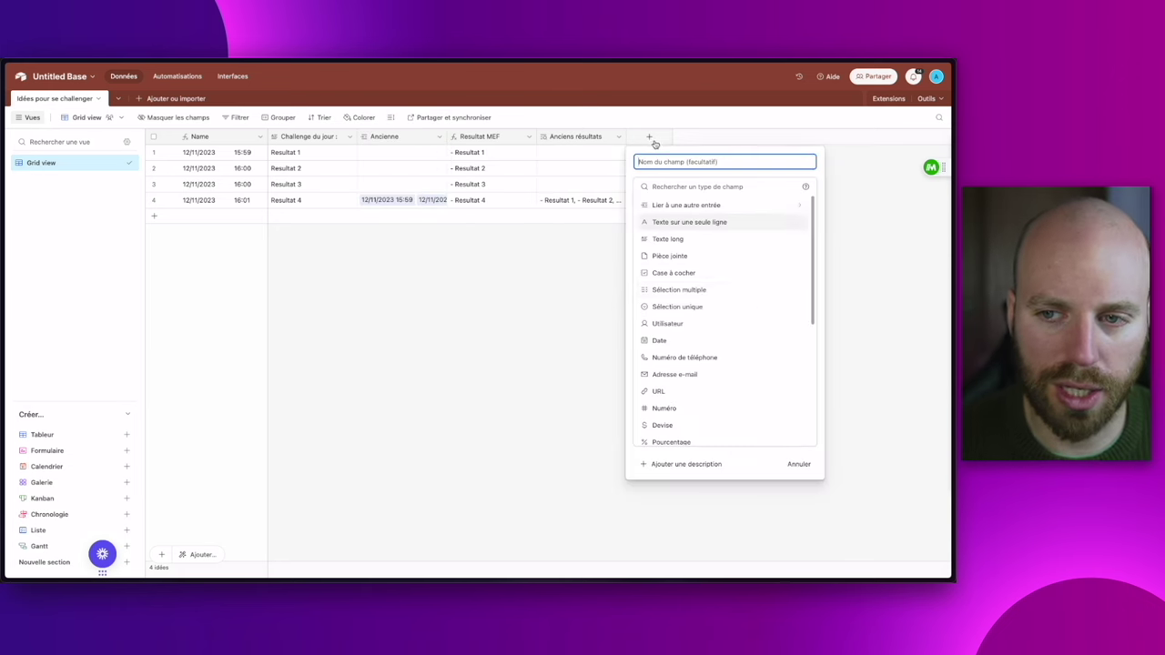
scroll(689, 395, down, 3)
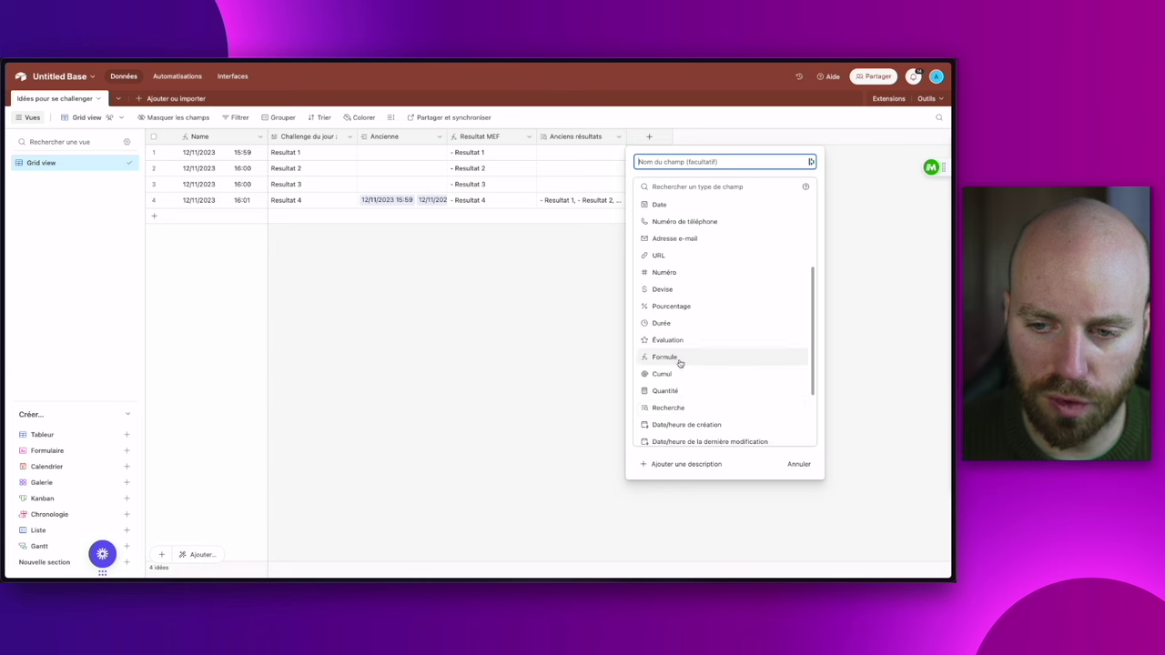
click(671, 357)
text(P)
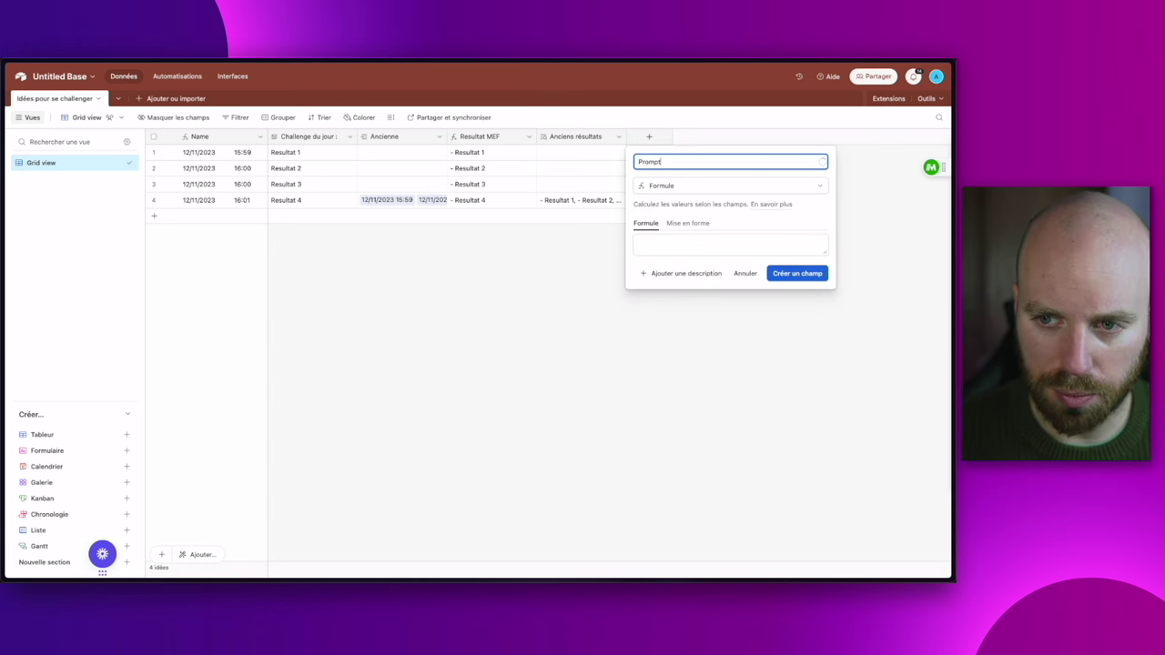
text(rompt)
click(730, 244)
text("Donne moi 1 seule idée pour pimenter ma vie, réalisable en 1 journée maximum pour me challenger dans mon quotidien (en 1 phrase). Tu m'as déjà donné ça comme idée : "&{Anciens résultats})
drag(648, 245, 788, 278)
click(806, 311)
click(691, 200)
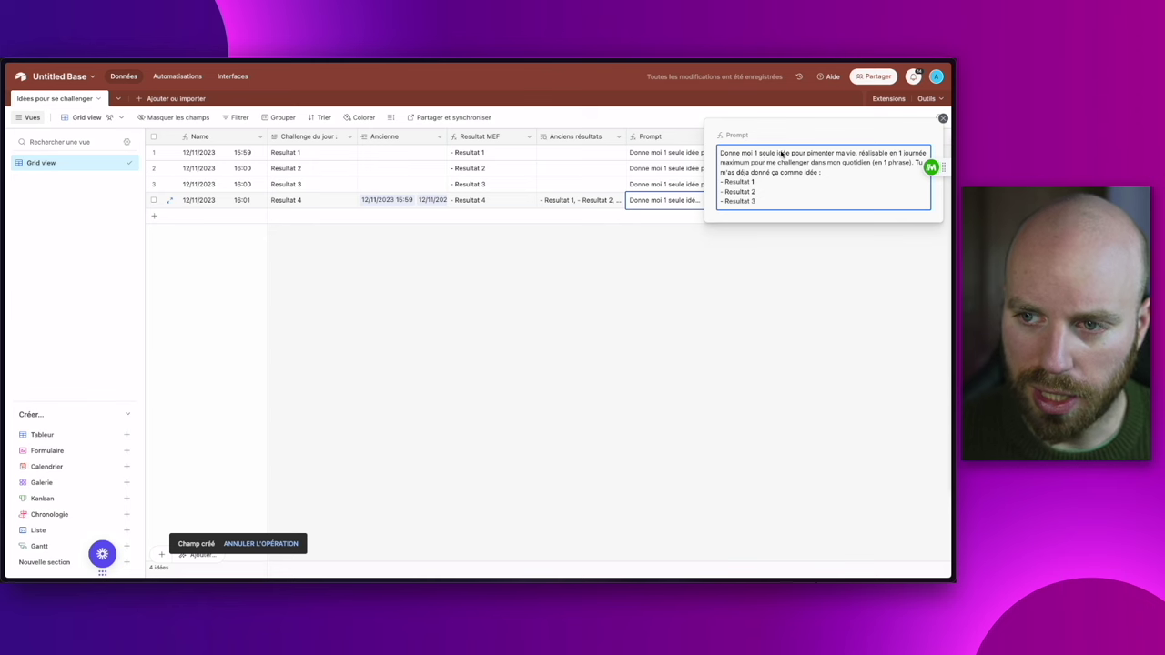
click(680, 305)
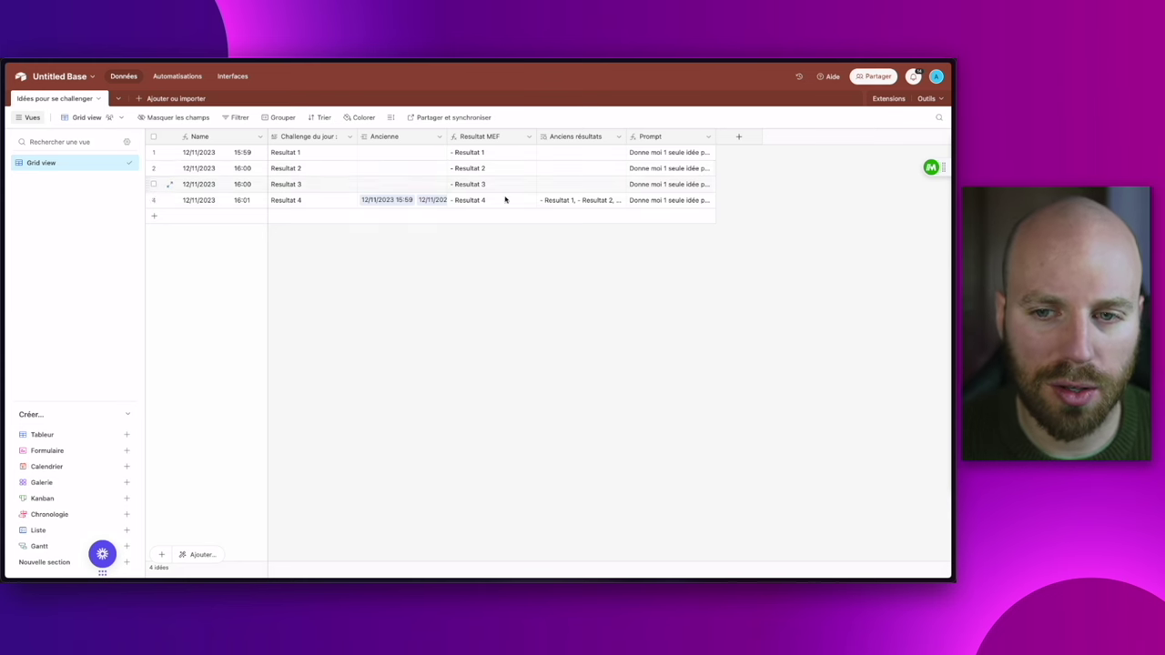
- Add a fifth record and check the Ancienne cells of the rows above it
click(201, 222)
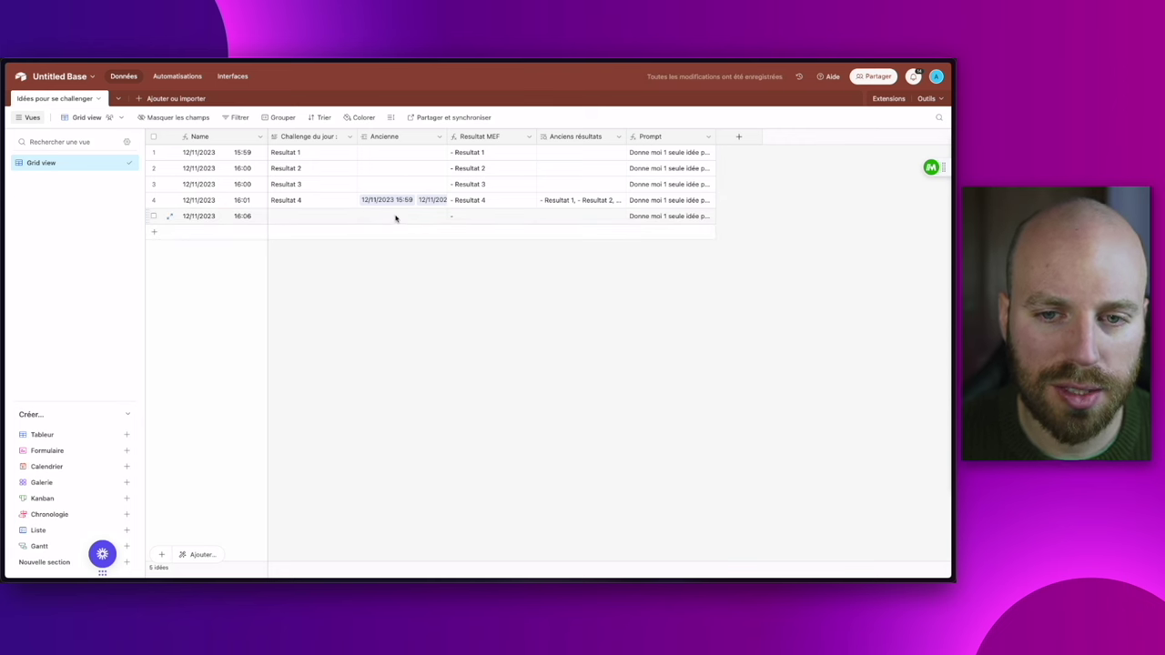
click(398, 219)
click(392, 202)
click(398, 184)
click(397, 173)
drag(398, 152, 403, 201)
click(431, 288)
click(380, 183)
click(380, 169)
click(429, 272)
click(373, 200)
click(377, 184)
click(377, 169)
- Browse the existing records available for linking in the fifth record's Ancienne cell, without choosing any
click(373, 217)
click(365, 216)
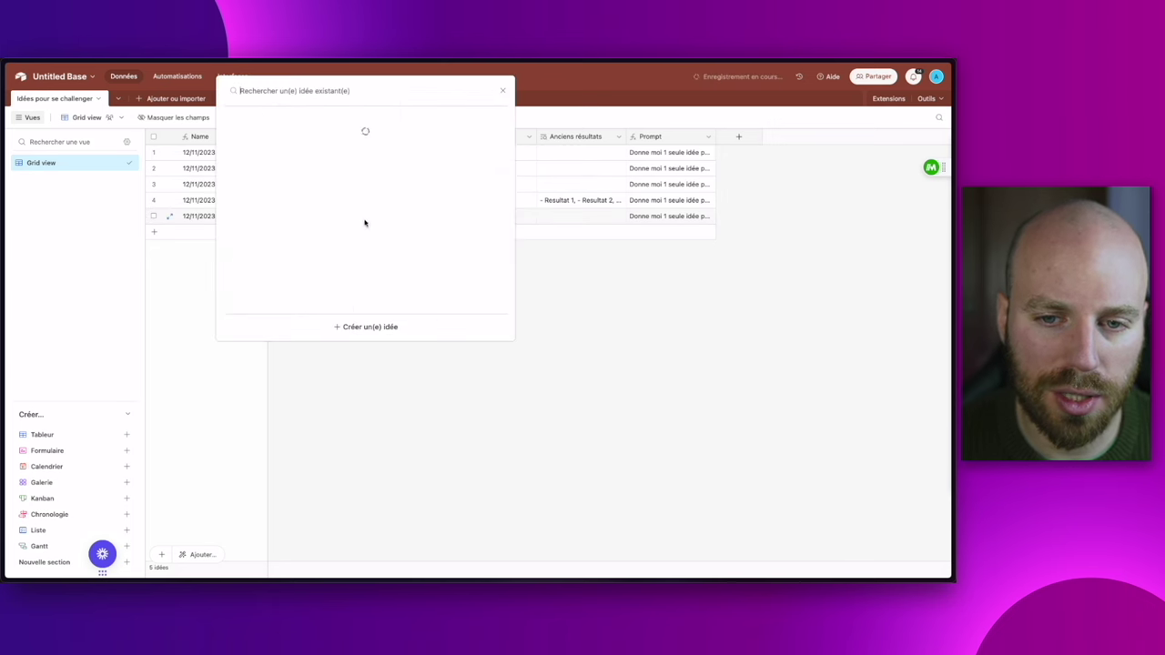
scroll(391, 264, down, 2)
scroll(414, 289, up, 1)
scroll(419, 288, down, 1)
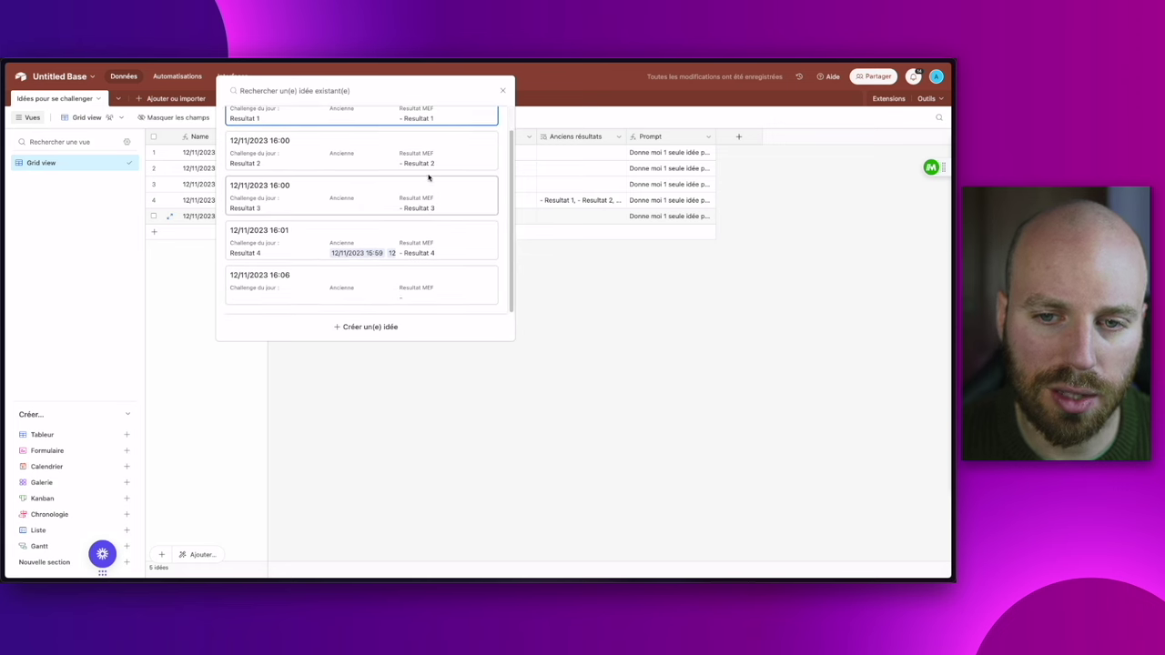
key(Escape)
click(336, 283)
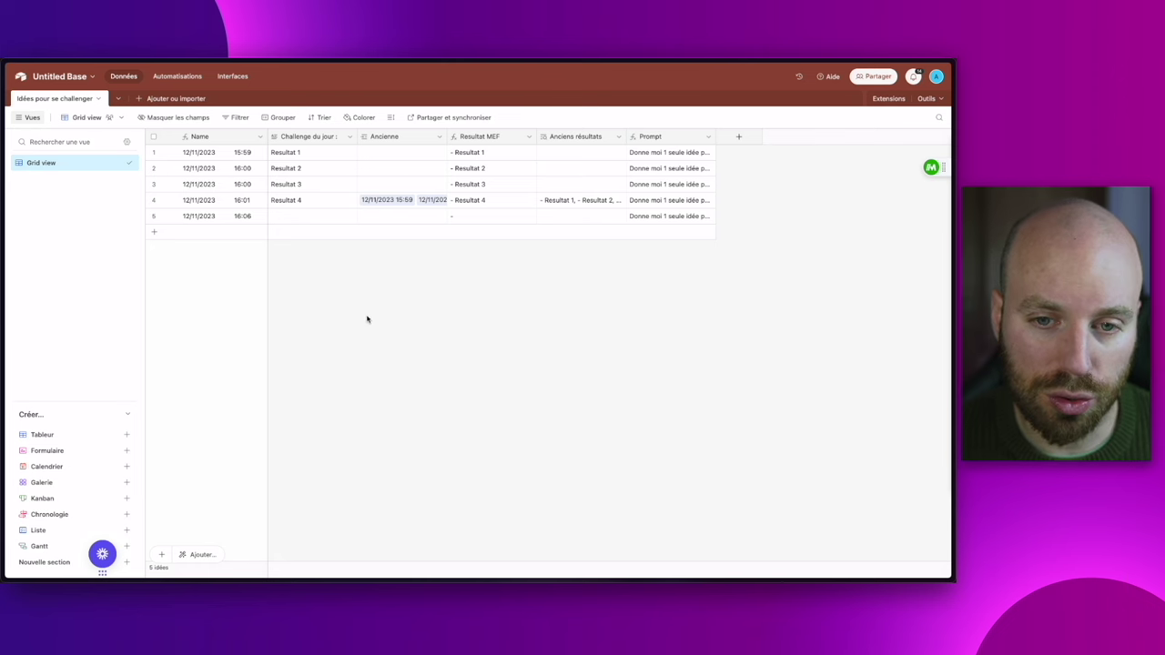
- Create a formula field named ID with the RECORD_ID() function
click(732, 139)
scroll(771, 323, down, 5)
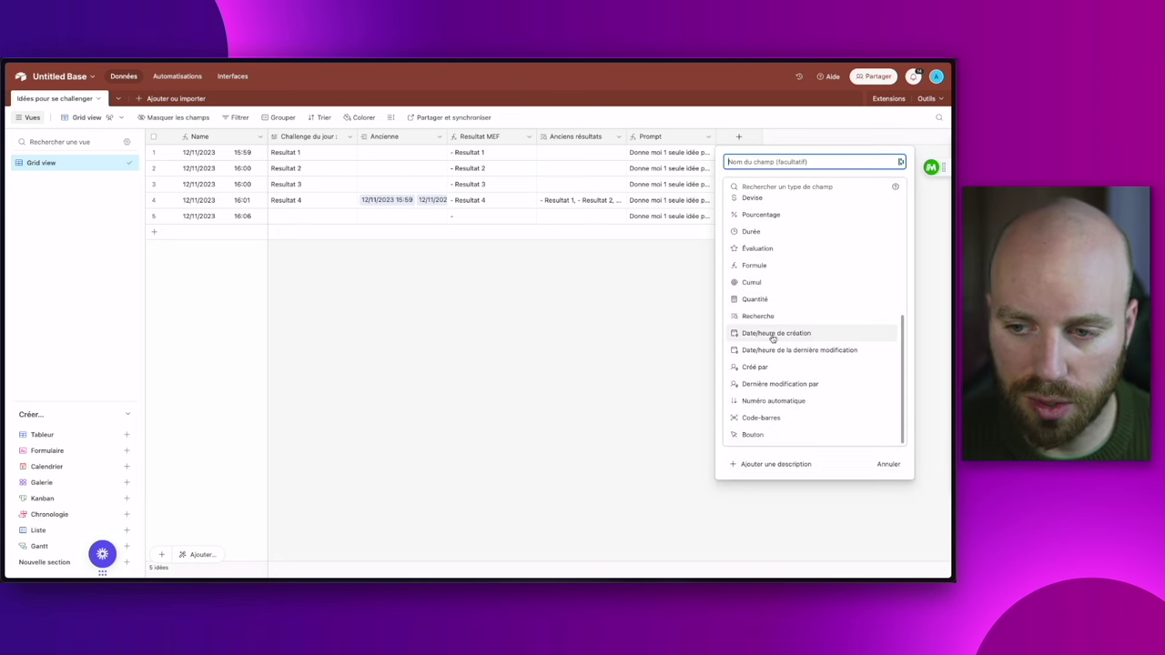
click(770, 293)
click(774, 244)
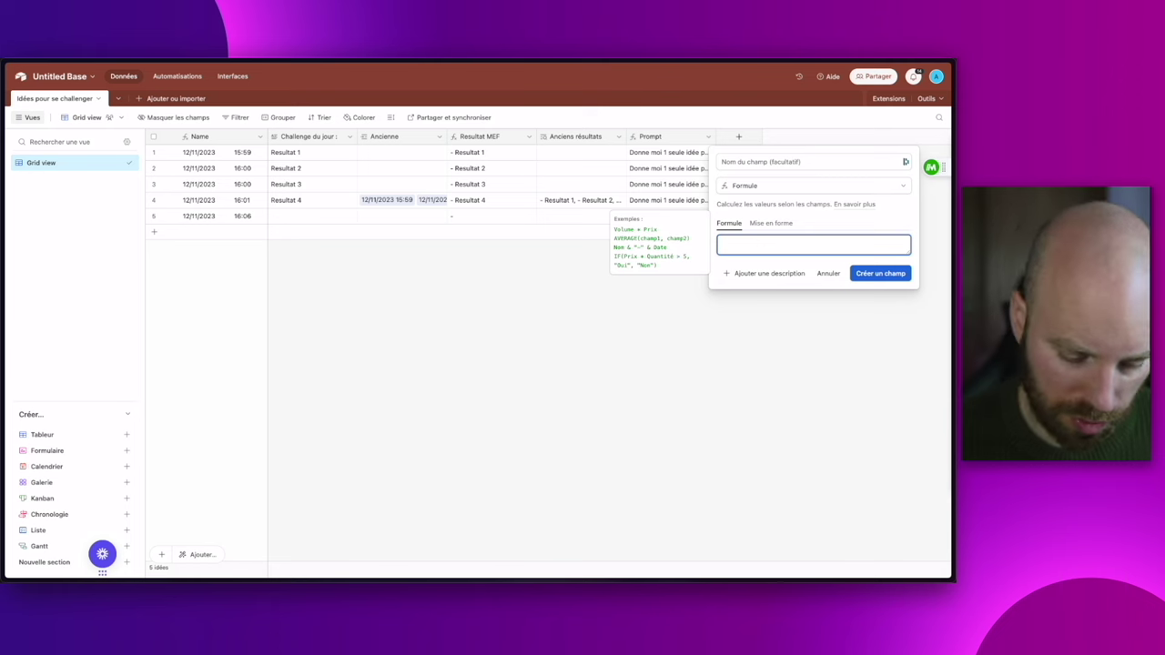
text(ID)
key(Down)
key(Return)
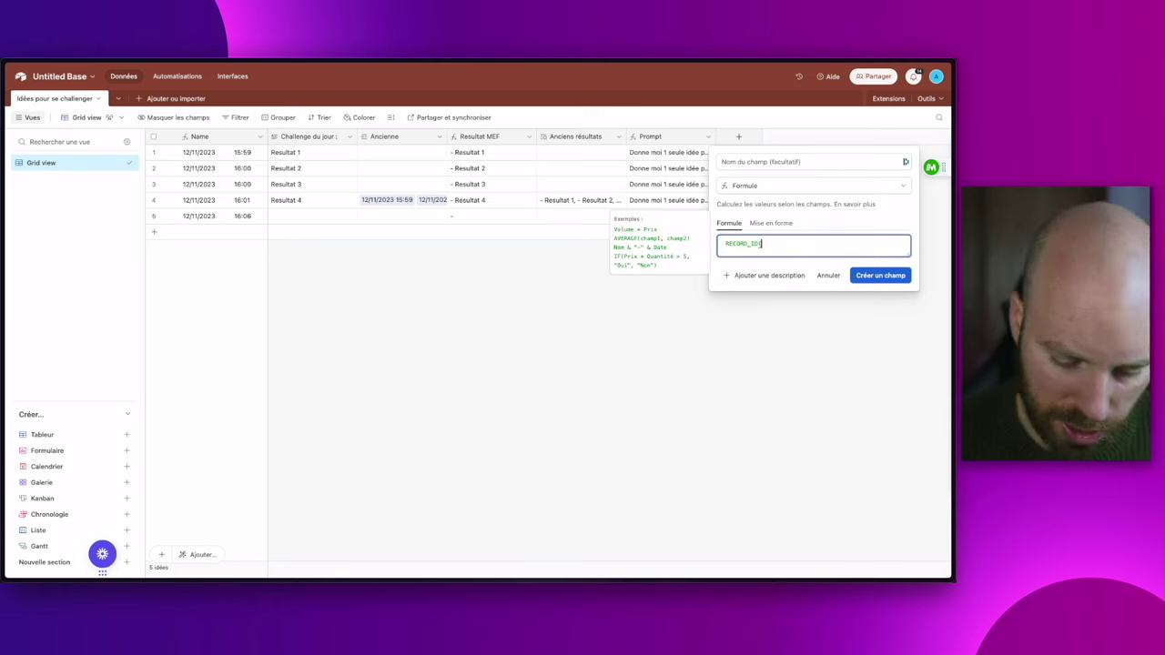
click(723, 161)
text(ID)
key(Return)
- Examine the record identifiers in the ID field for the different rows
click(748, 216)
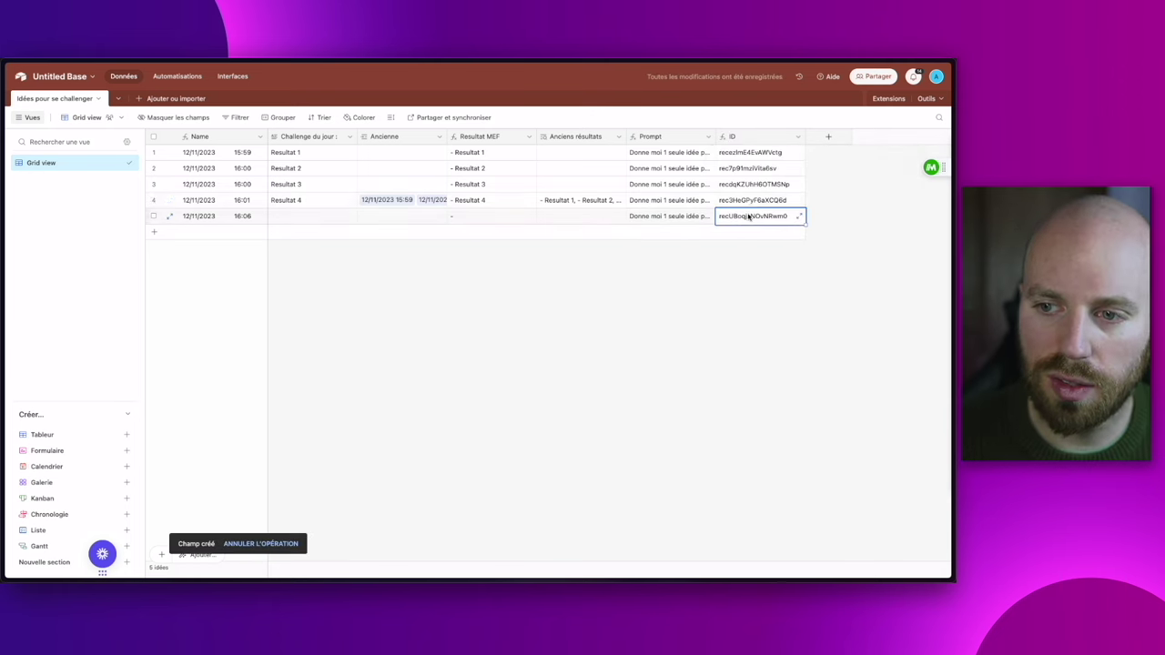
click(751, 200)
click(755, 186)
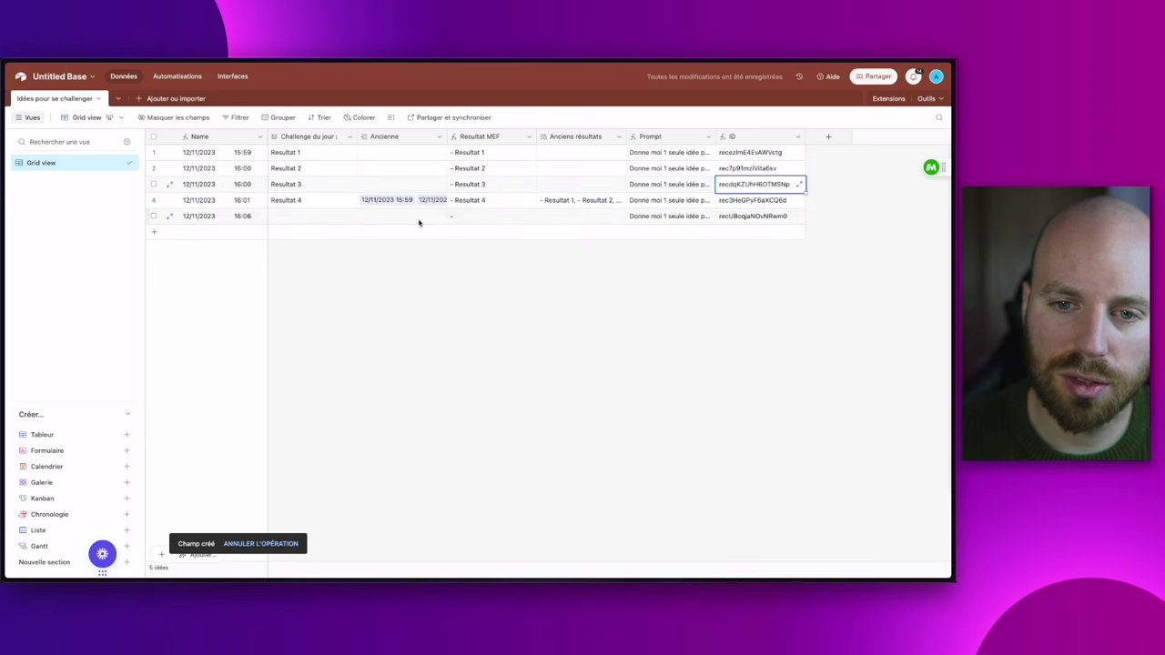
click(720, 153)
click(248, 170)
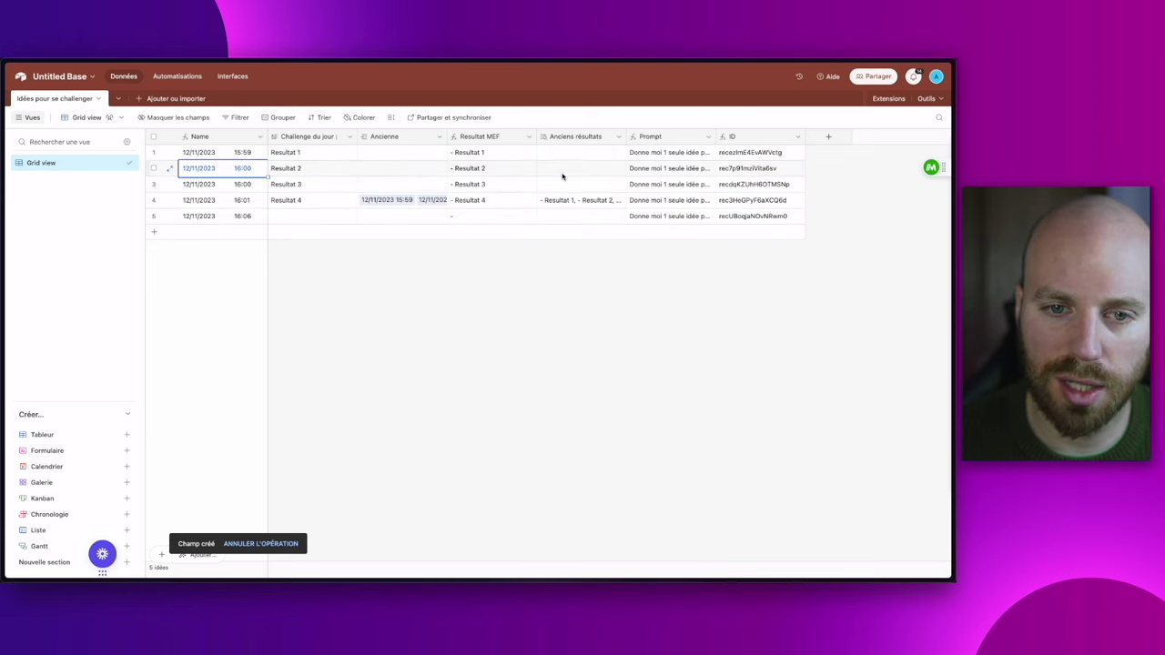
click(744, 170)
click(631, 291)
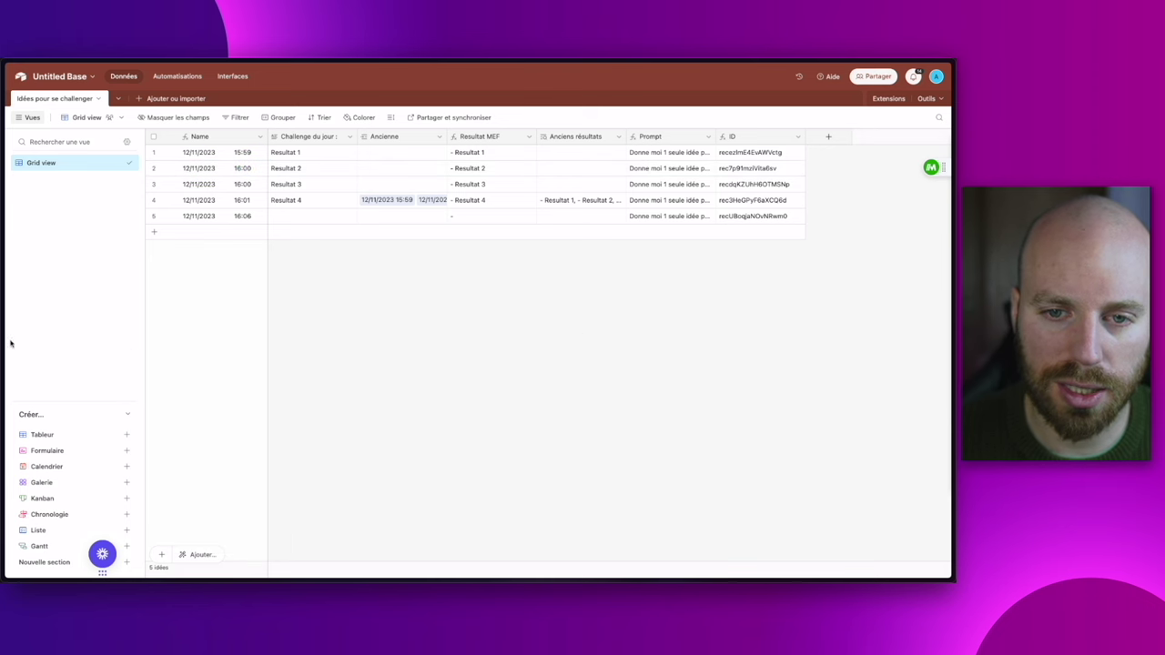
- Create a number field named Incrément with zero decimals
click(827, 137)
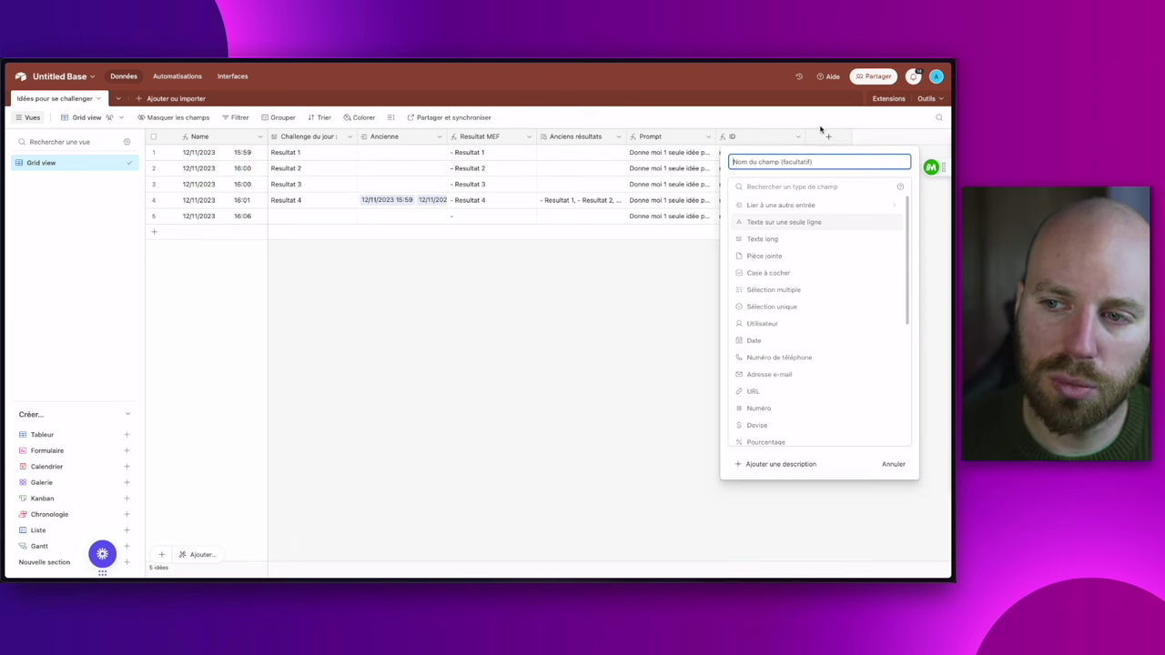
click(761, 407)
text(Incrément)
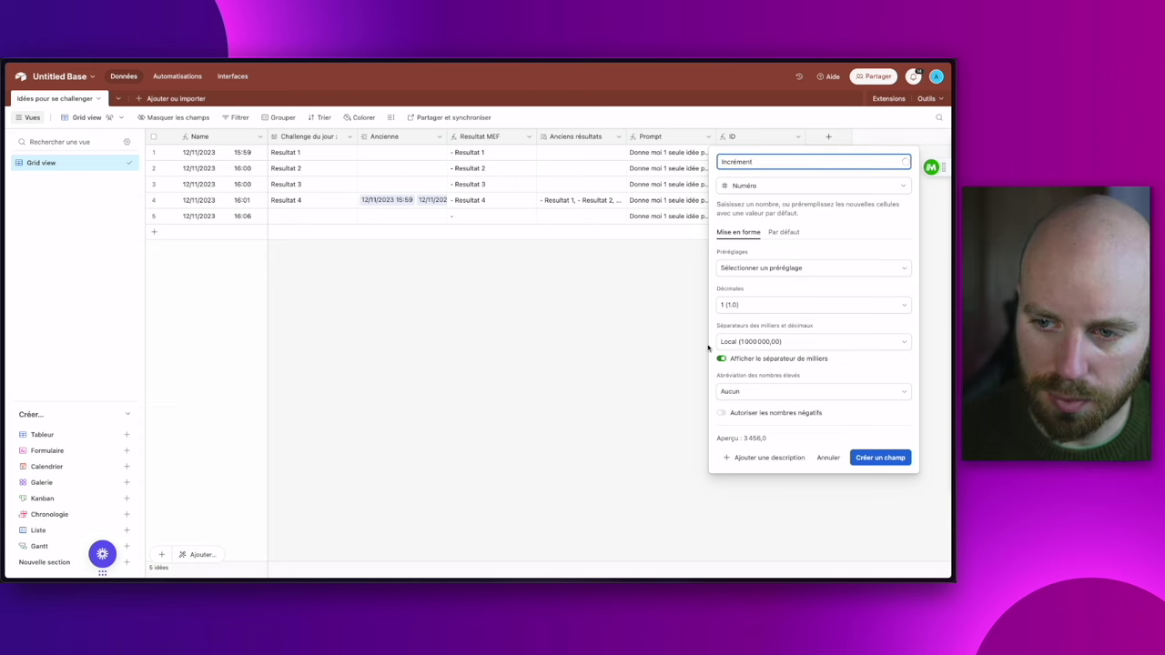
click(737, 306)
click(752, 341)
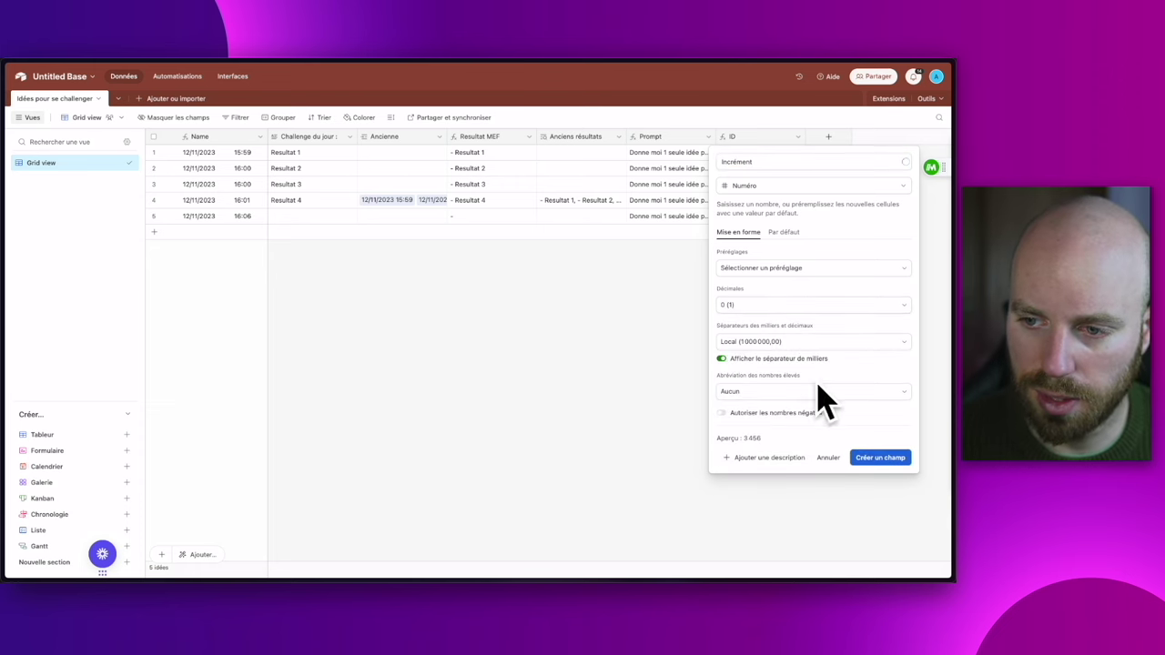
click(879, 458)
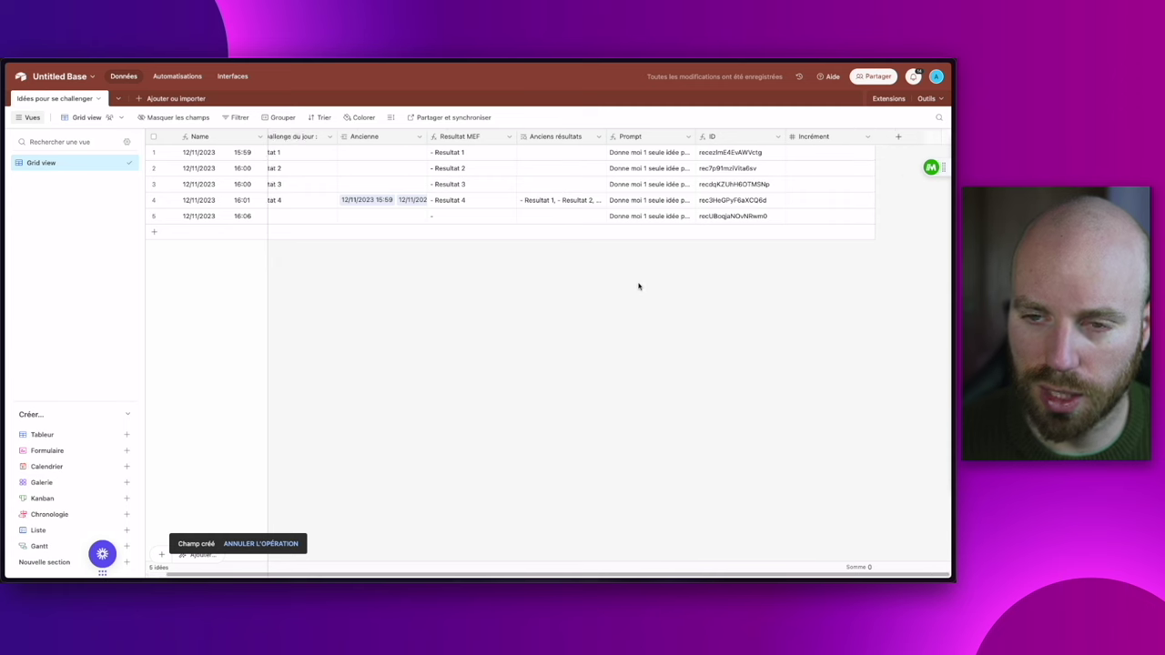
- Enter 1 in the Incrément cells of the fourth, third and second records
click(223, 217)
click(352, 201)
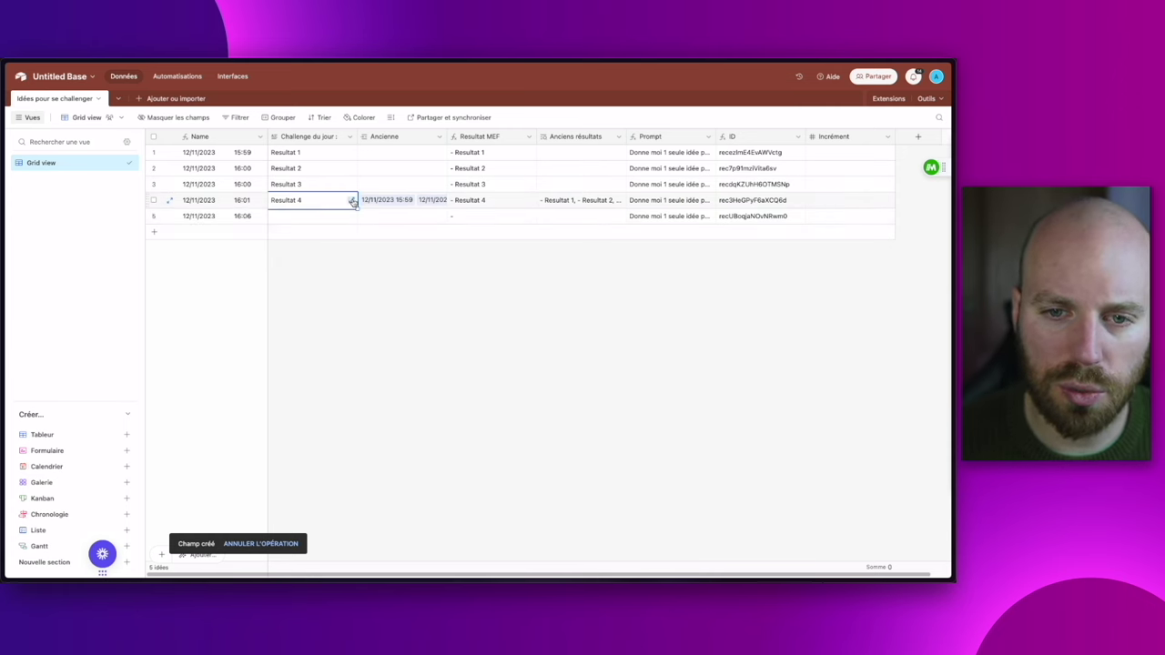
click(807, 201)
text(1)
key(Return)
click(862, 186)
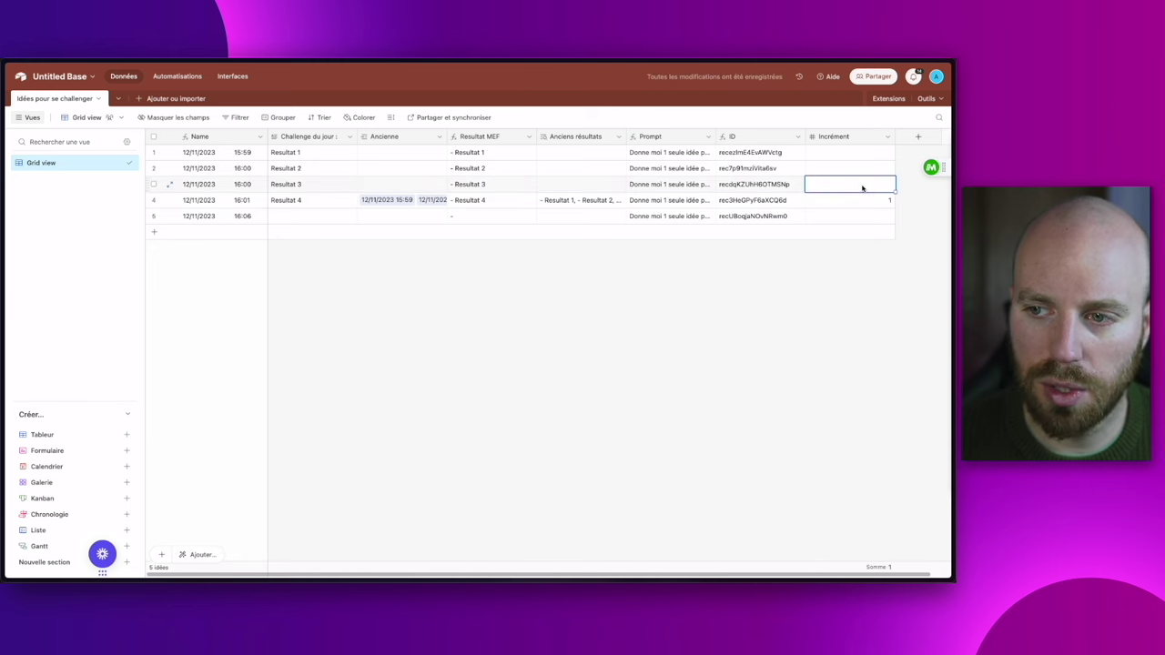
text(1)
key(Return)
click(842, 169)
text(1)
click(780, 340)
- Set the Incrément value of the fourth, third and second records to 2
click(866, 201)
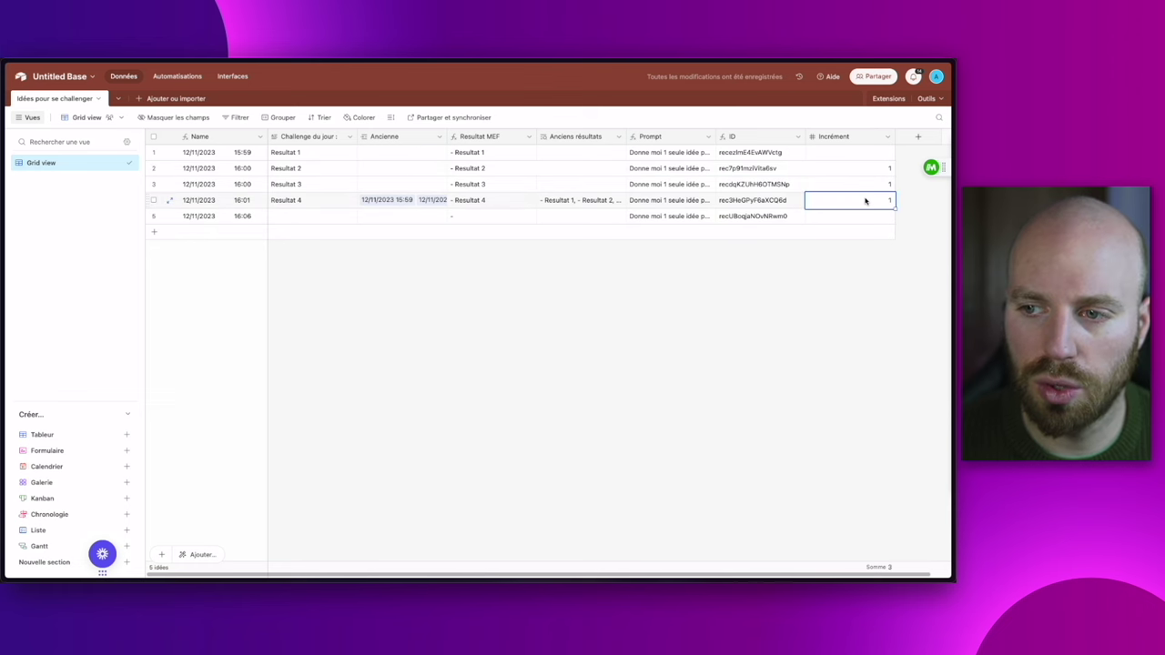
text(2)
click(860, 288)
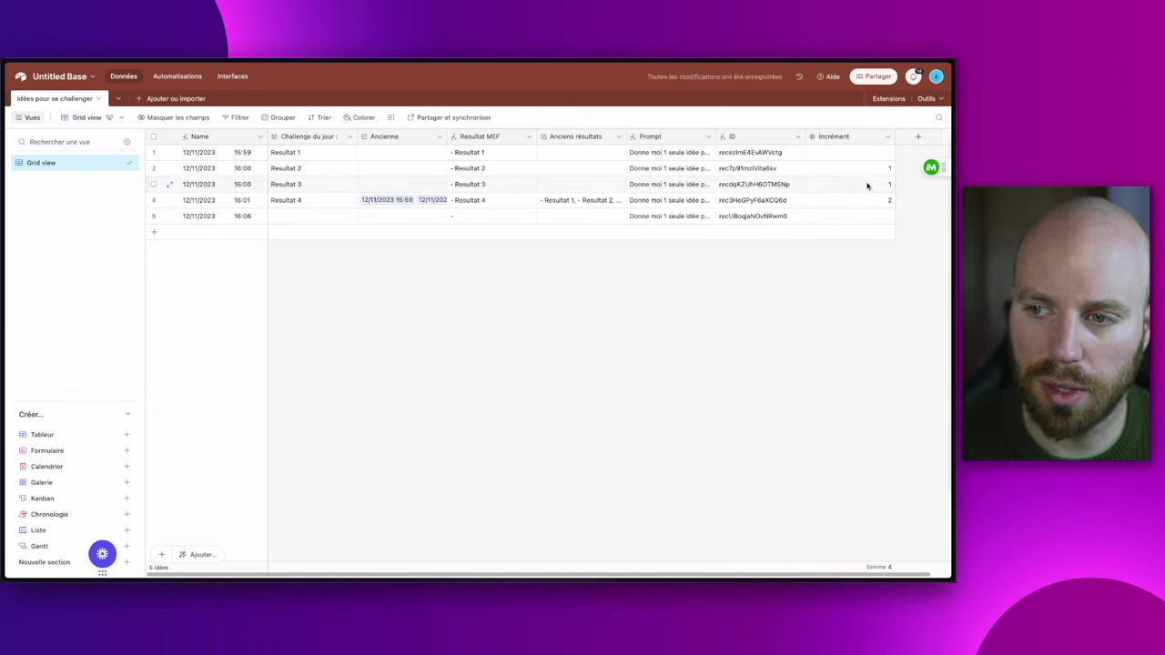
click(869, 185)
text(2)
click(869, 169)
text(2)
click(868, 309)
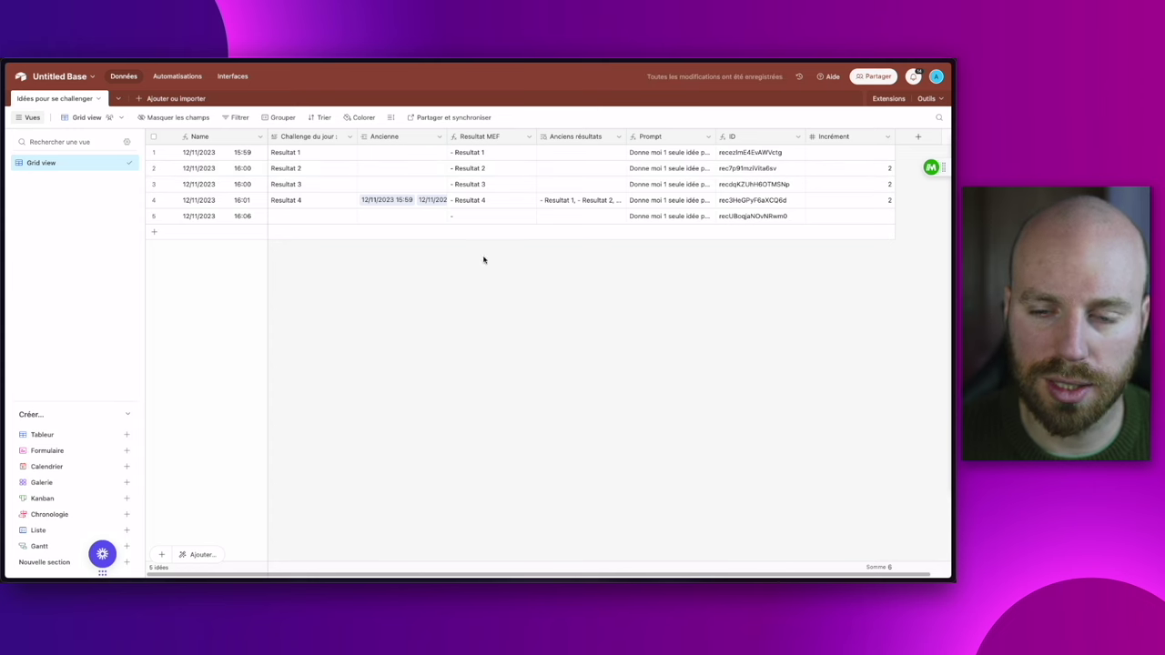
- Clear the Incrément values of the second to fourth records and enter 1 for the first record
drag(864, 200, 865, 168)
key(Delete)
scroll(691, 299, right, 1)
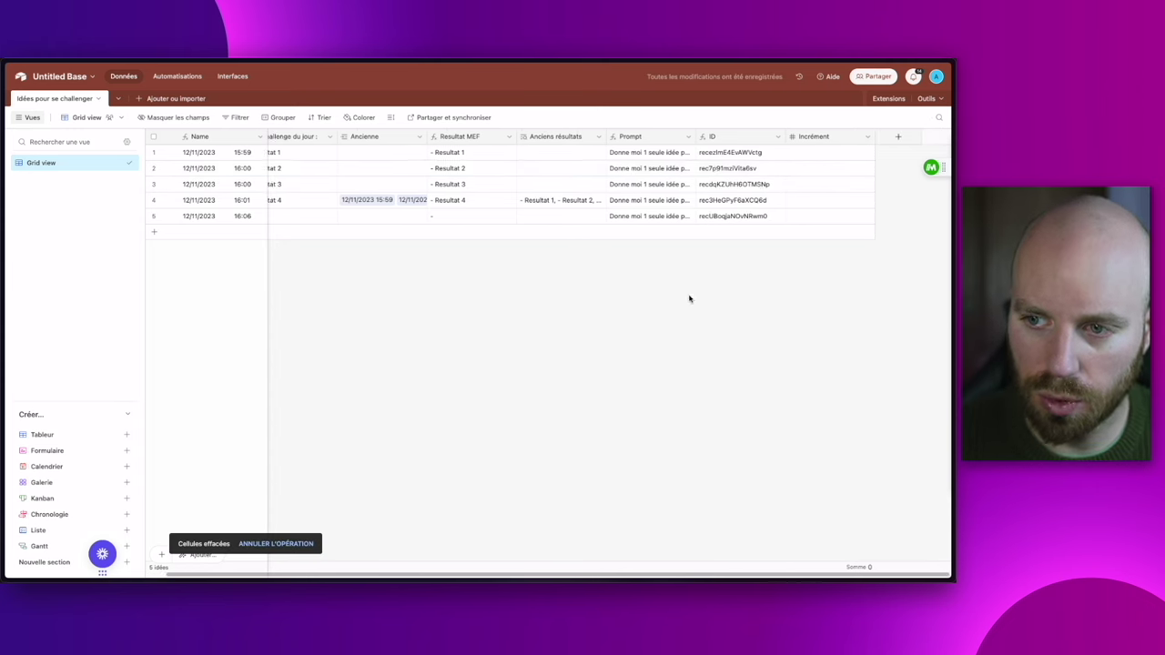
click(840, 152)
text(1)
click(835, 273)
- Create a formula field named +1 that adds 1 to the Incrément field
click(902, 135)
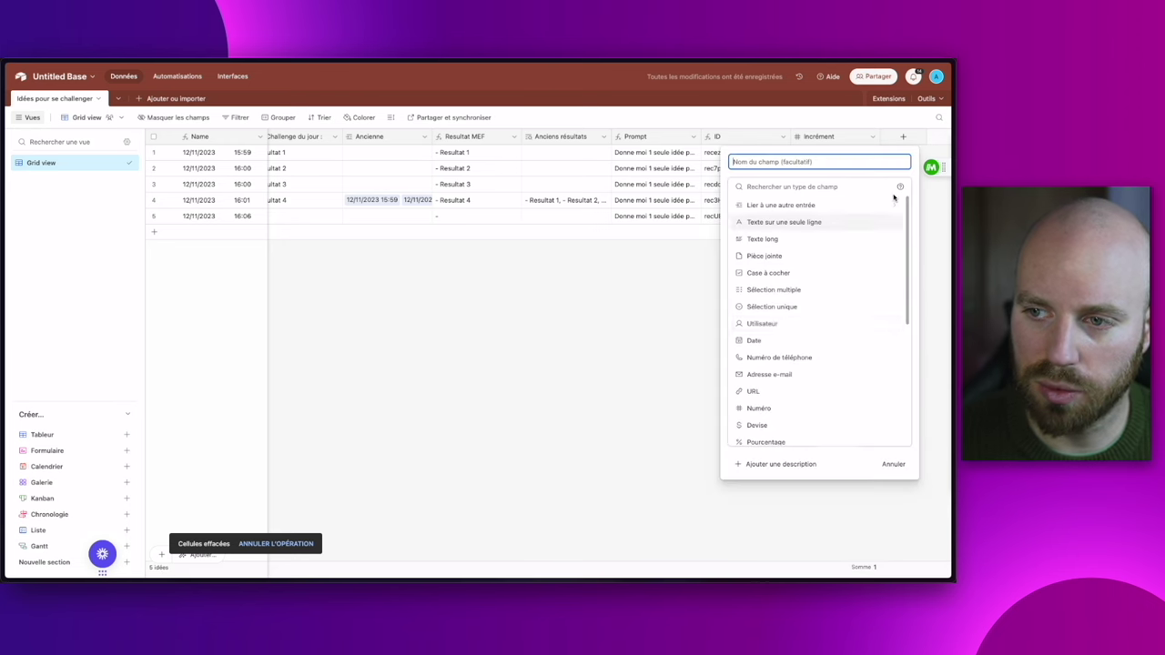
scroll(762, 393, down, 1)
scroll(767, 407, down, 2)
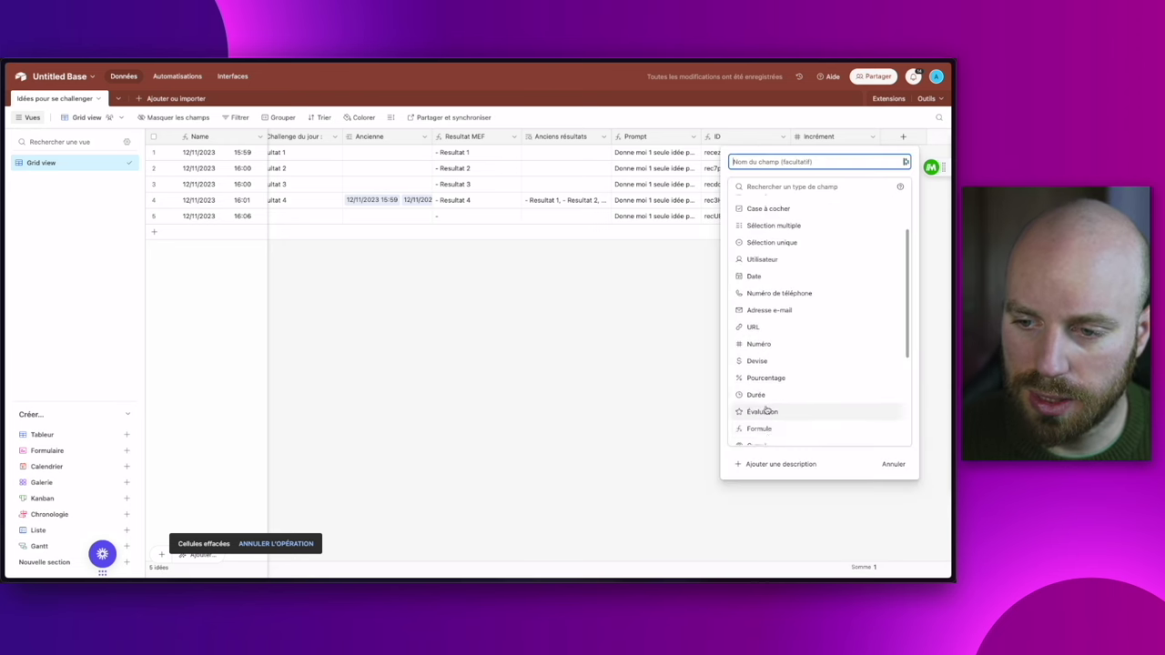
click(767, 429)
text(+1)
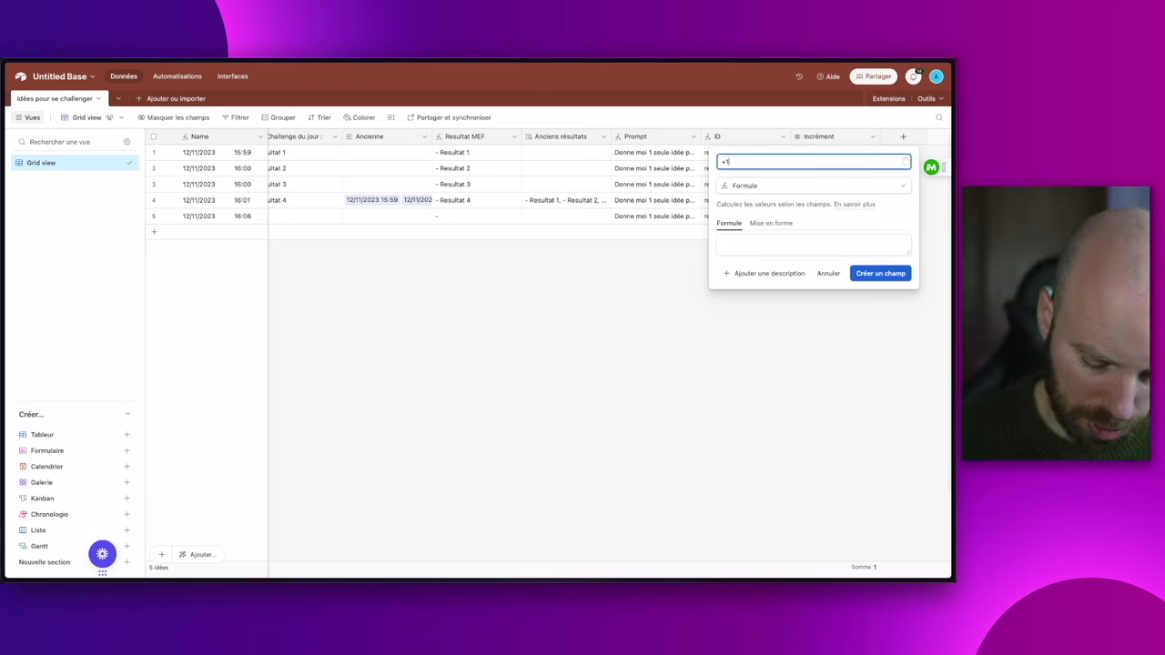
click(746, 244)
text(incr)
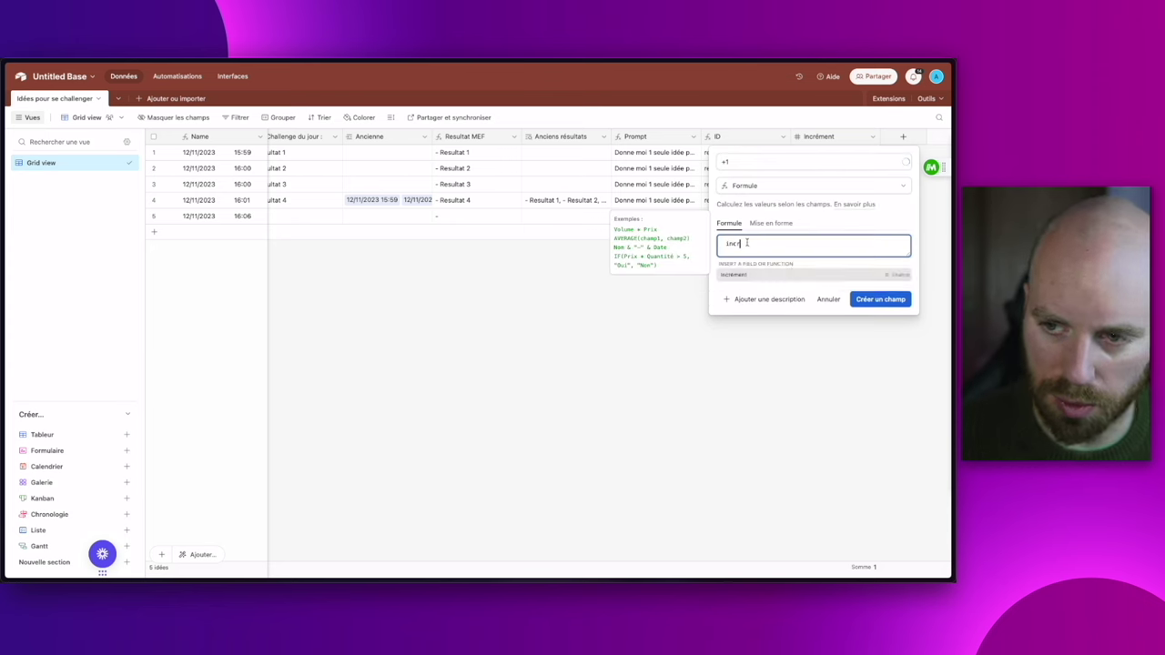
key(Tab)
text(+1)
click(880, 298)
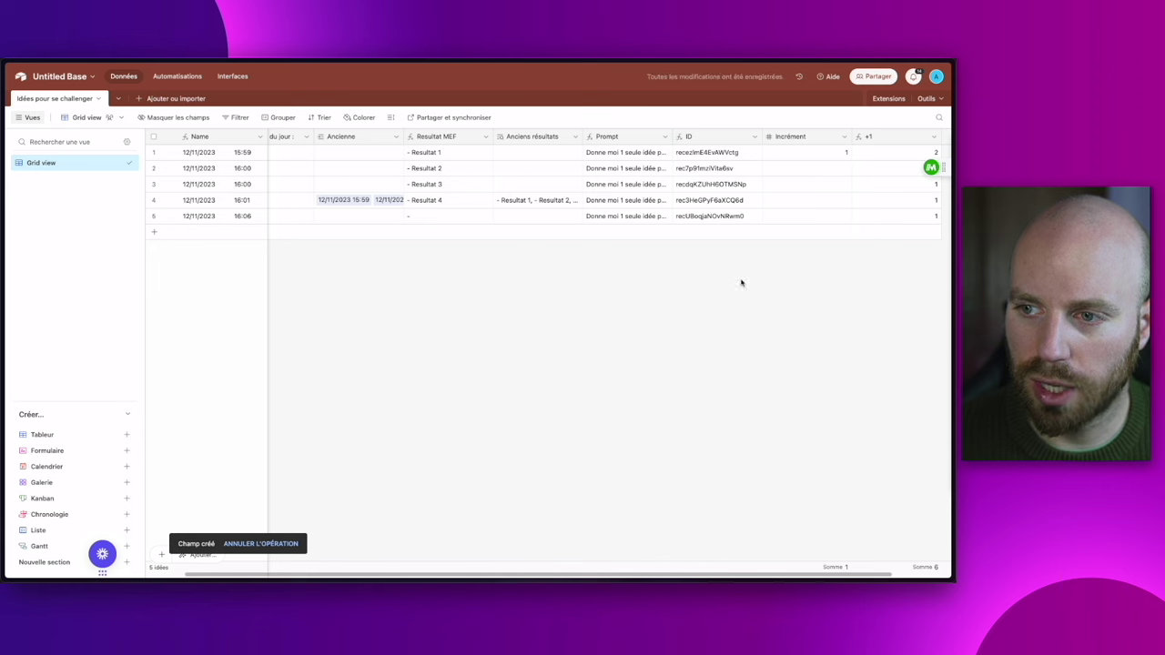
- Enter 2 in the second record's Incrément cell and 3 in the third record's
click(765, 169)
text(2)
click(782, 185)
text(3)
scroll(754, 322, left, 3)
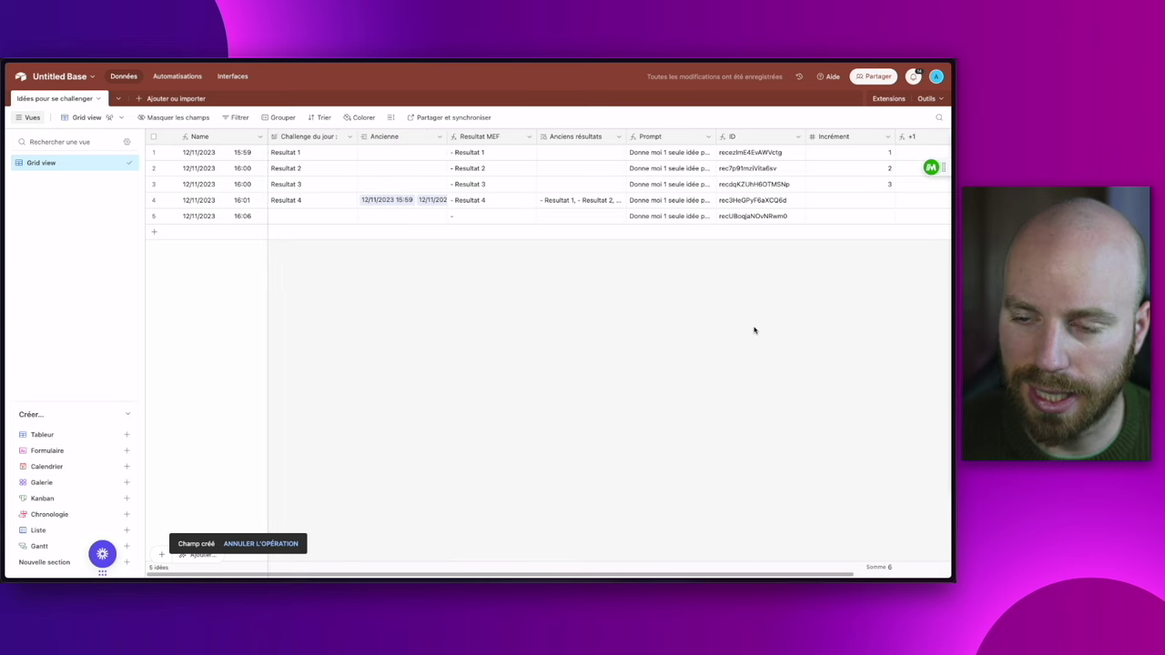
- Delete all five records from the table
drag(921, 216, 201, 184)
drag(29, 155, 209, 156)
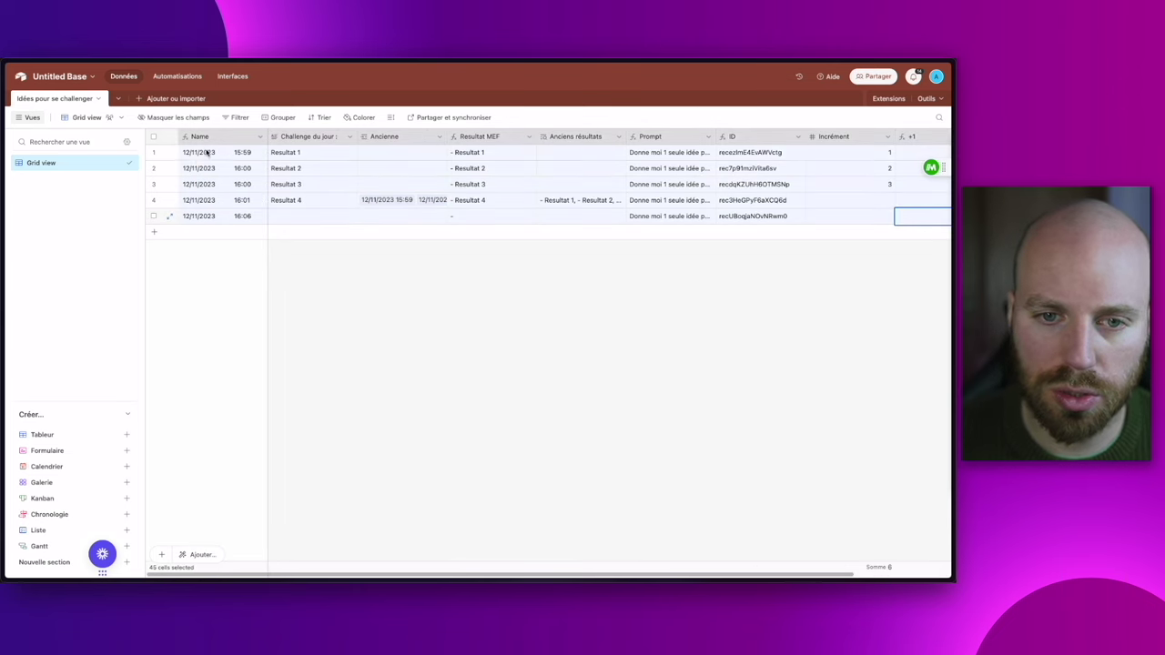
right_click(220, 159)
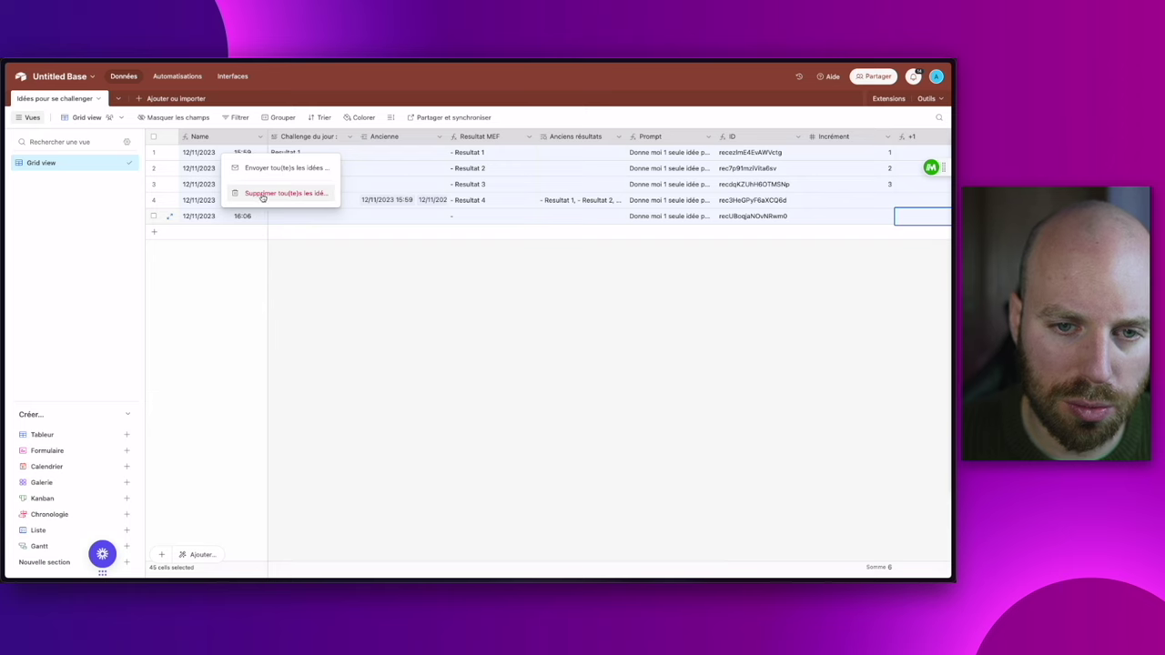
click(262, 195)
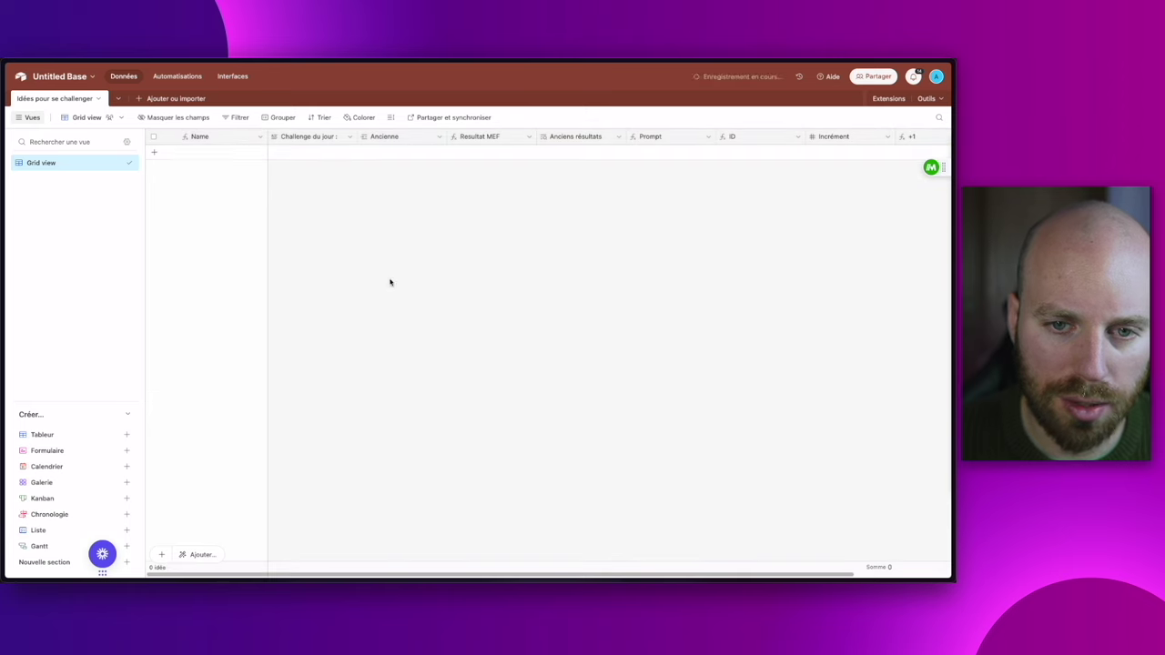
- Add a new record and enter Resultat 1 as its Challenge du jour, leaving Ancienne empty
click(195, 153)
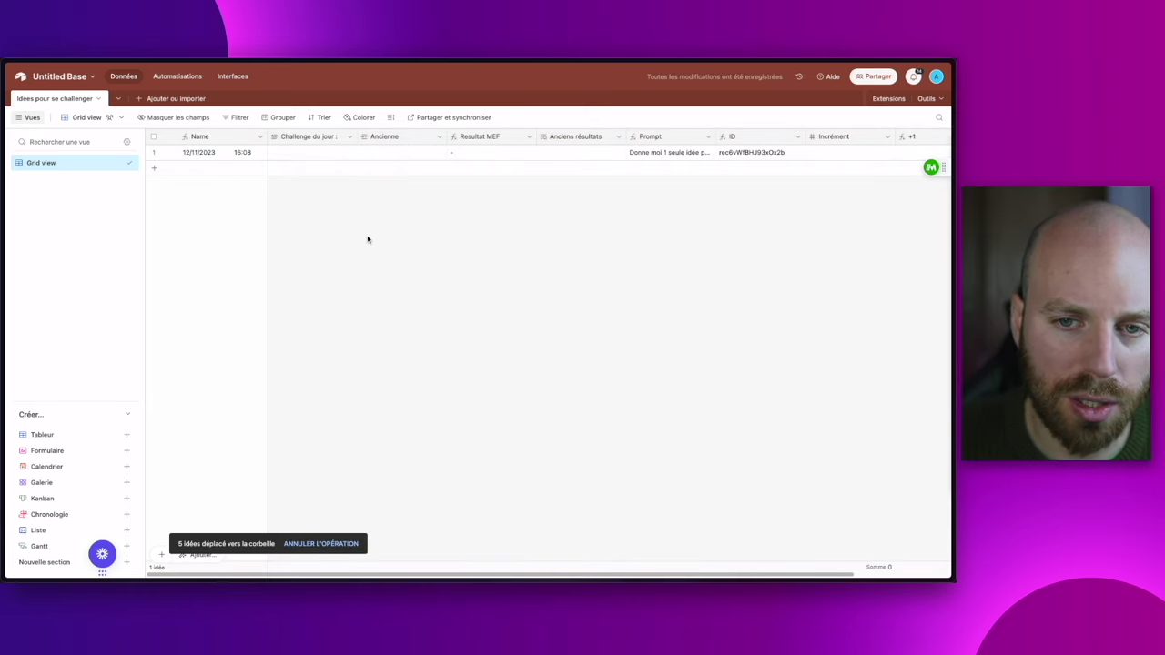
click(367, 154)
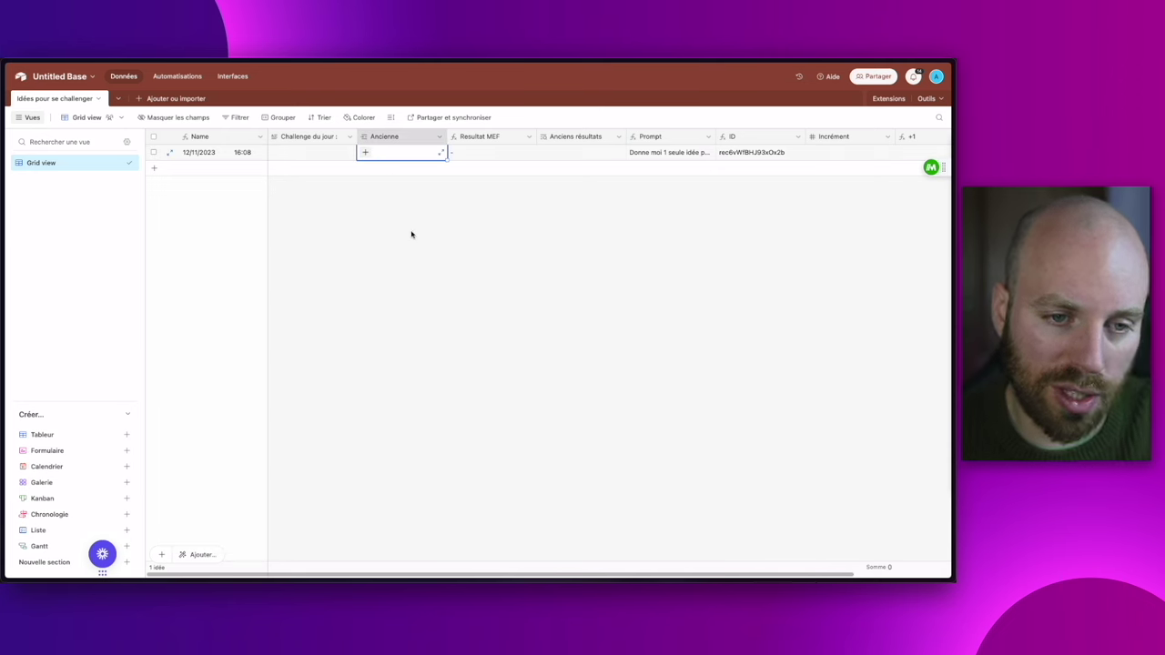
click(414, 227)
scroll(412, 196, right, 2)
scroll(407, 196, left, 2)
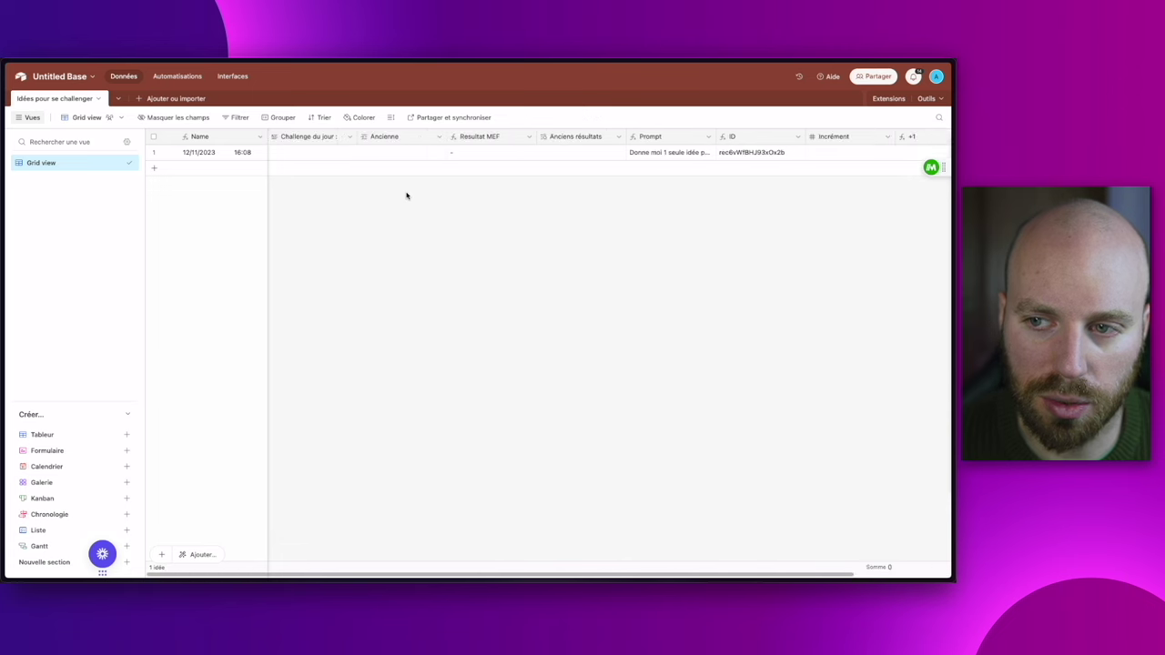
click(319, 155)
text(Res)
click(512, 214)
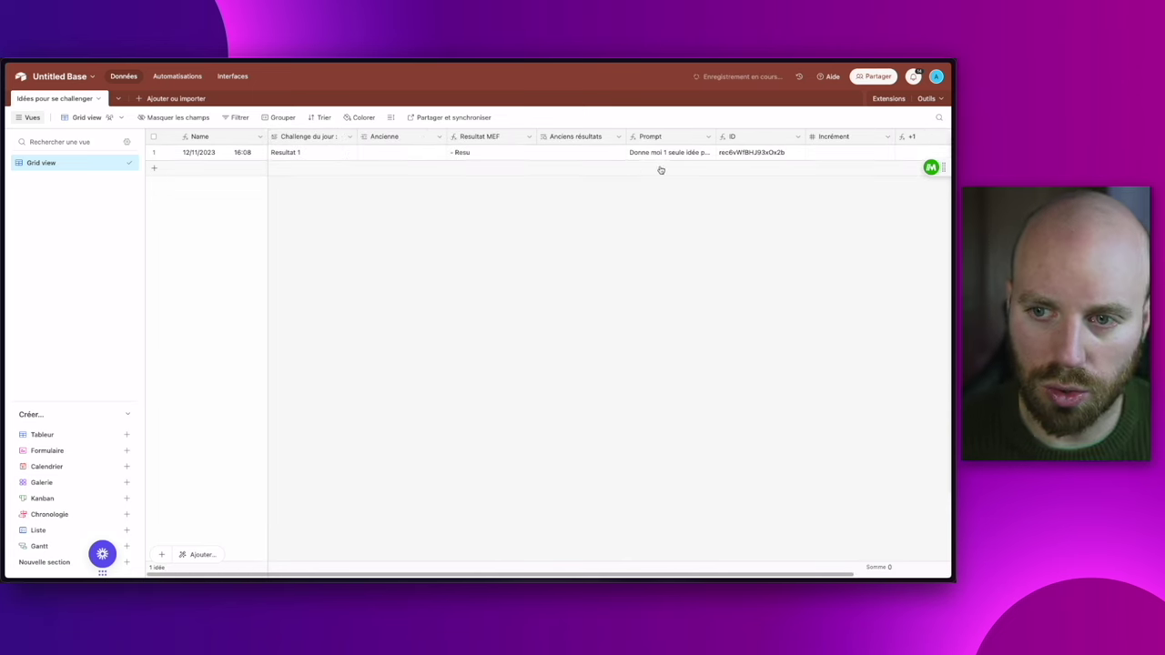
- Read the full Prompt text of the first record
click(699, 154)
click(698, 154)
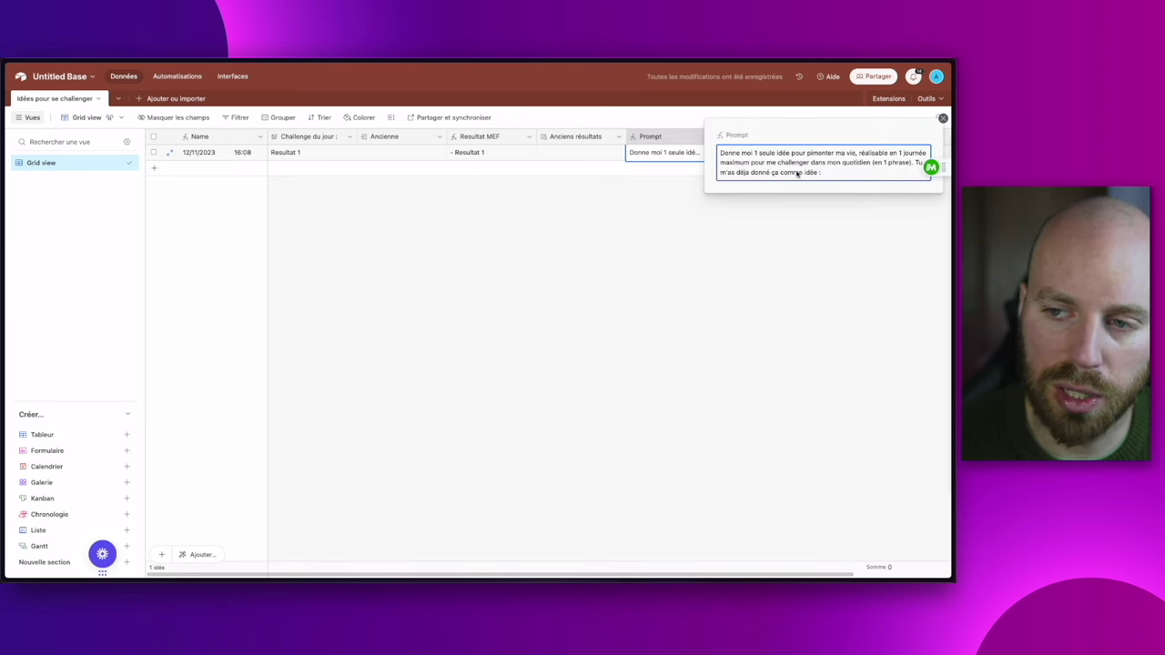
click(800, 246)
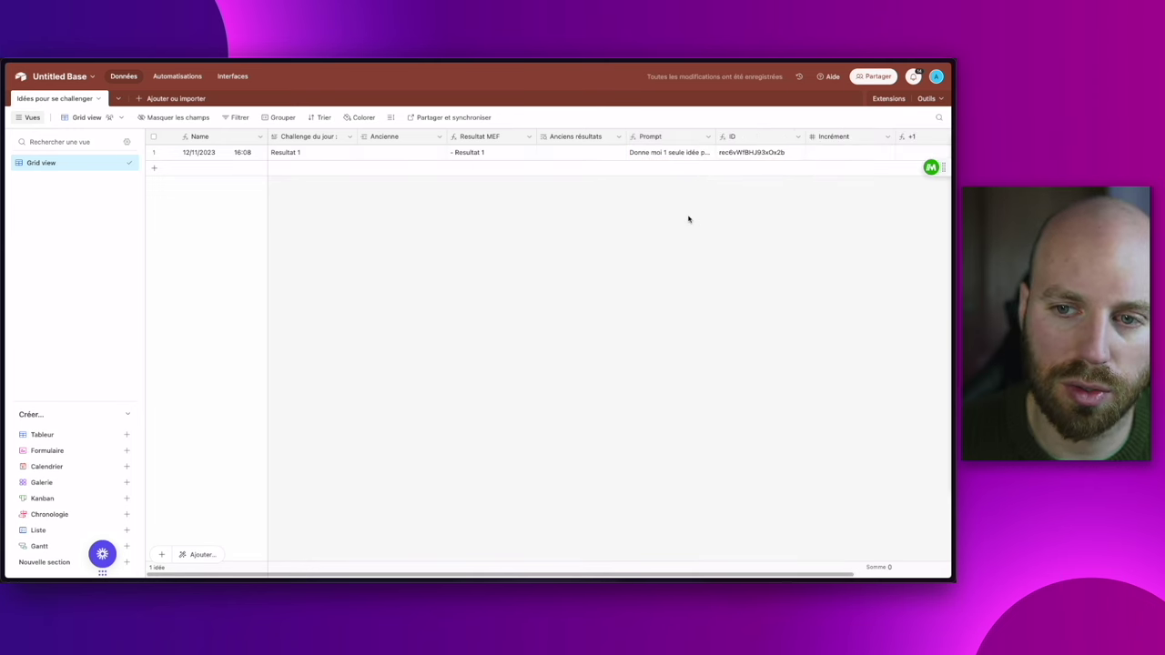
- Add a second record and link the first record in its Ancienne cell
click(195, 171)
click(412, 173)
click(365, 170)
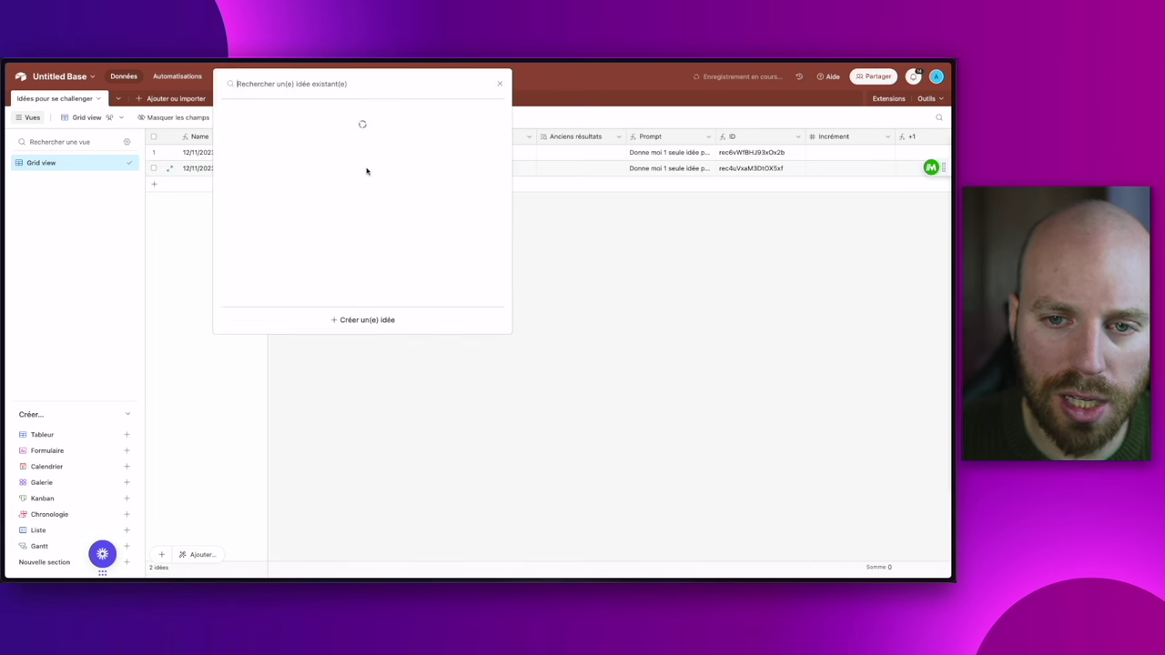
click(356, 126)
click(417, 247)
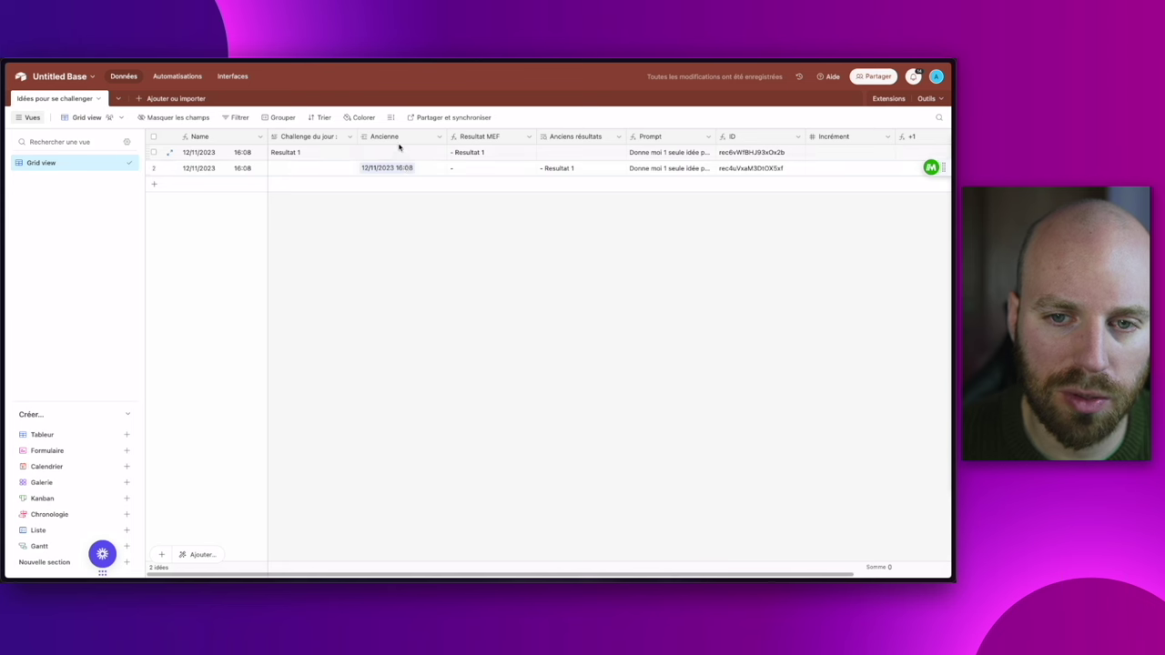
click(682, 179)
right_click(238, 186)
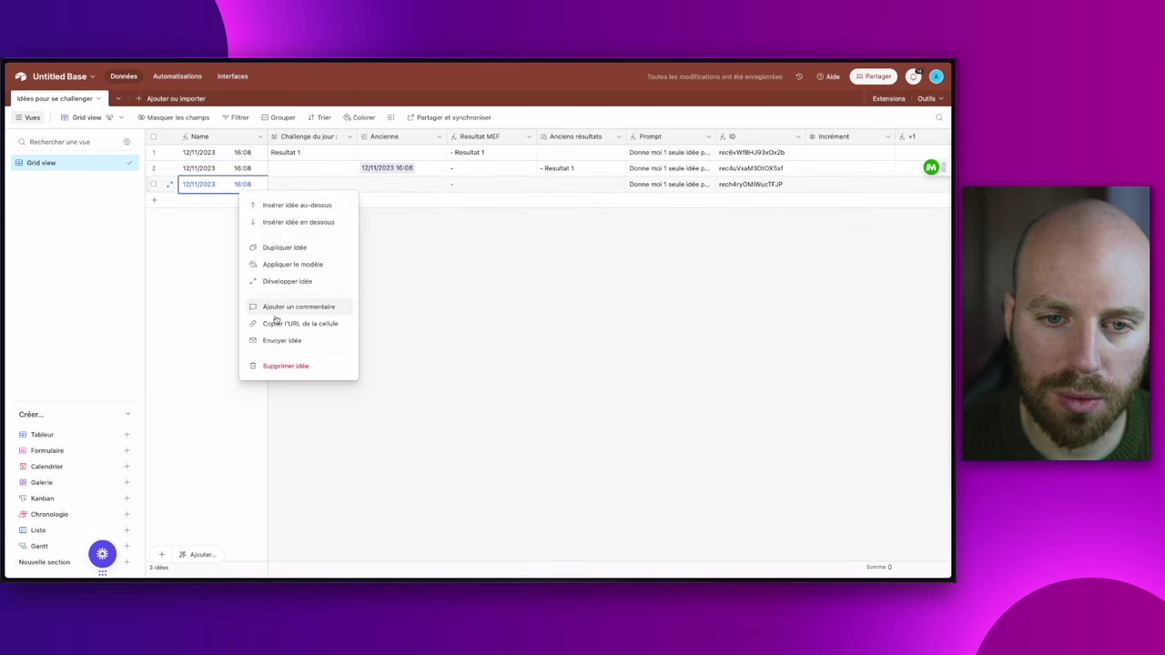
click(285, 365)
- Read the full Prompt text of the second record to check how it includes the earlier result
click(670, 171)
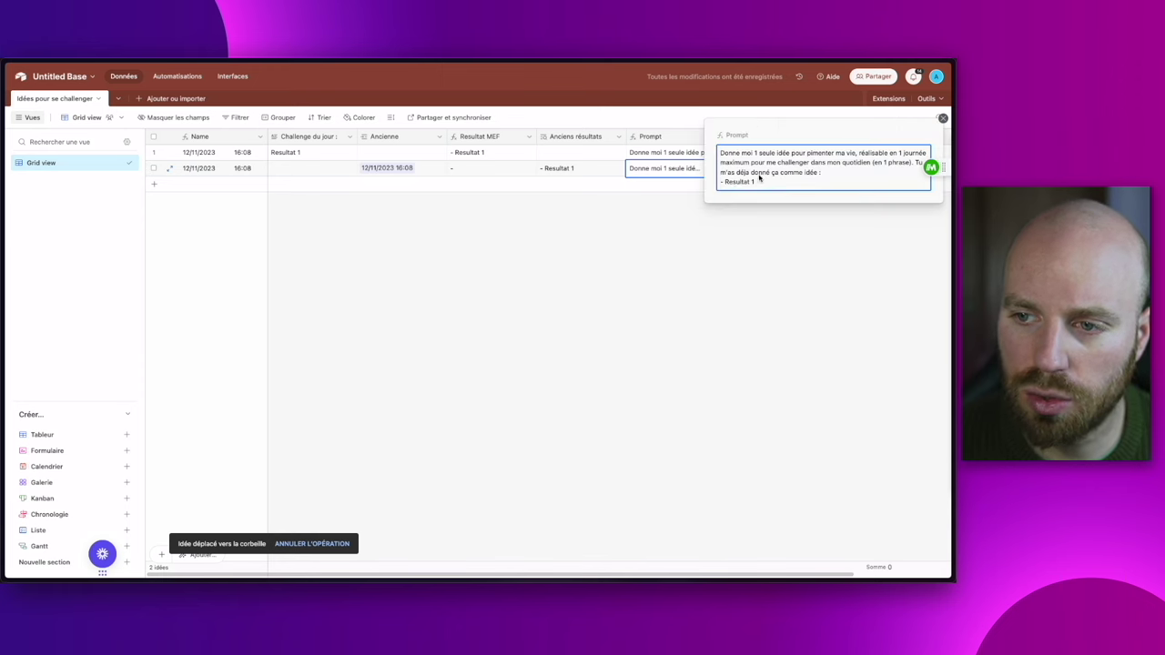
click(599, 167)
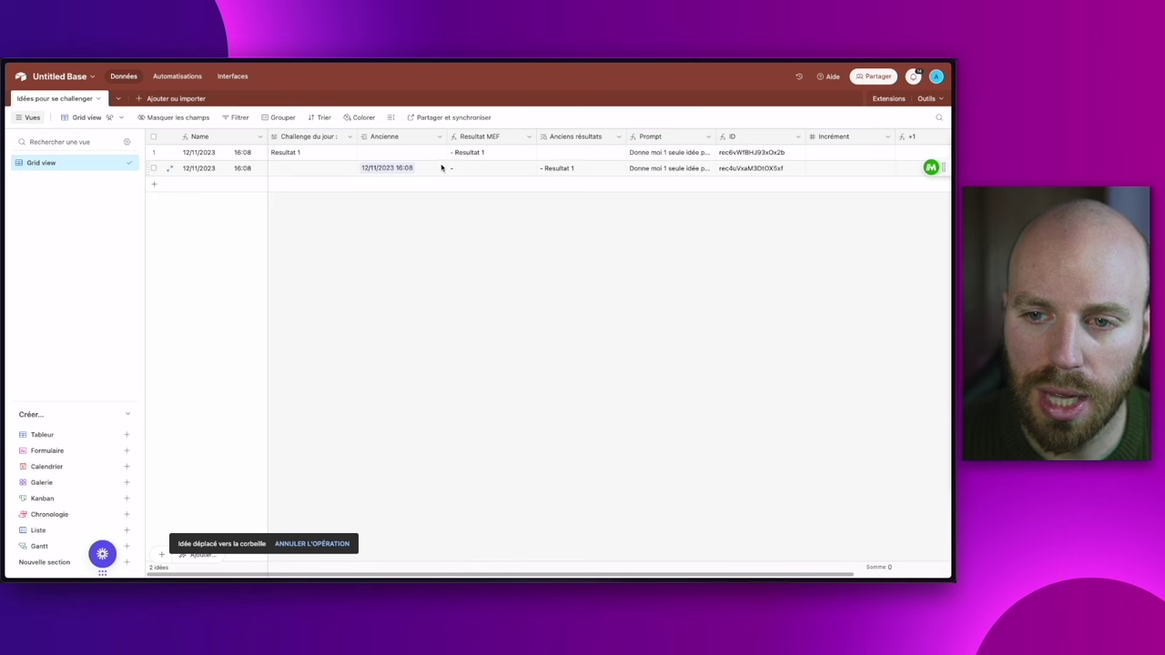
key(Delete)
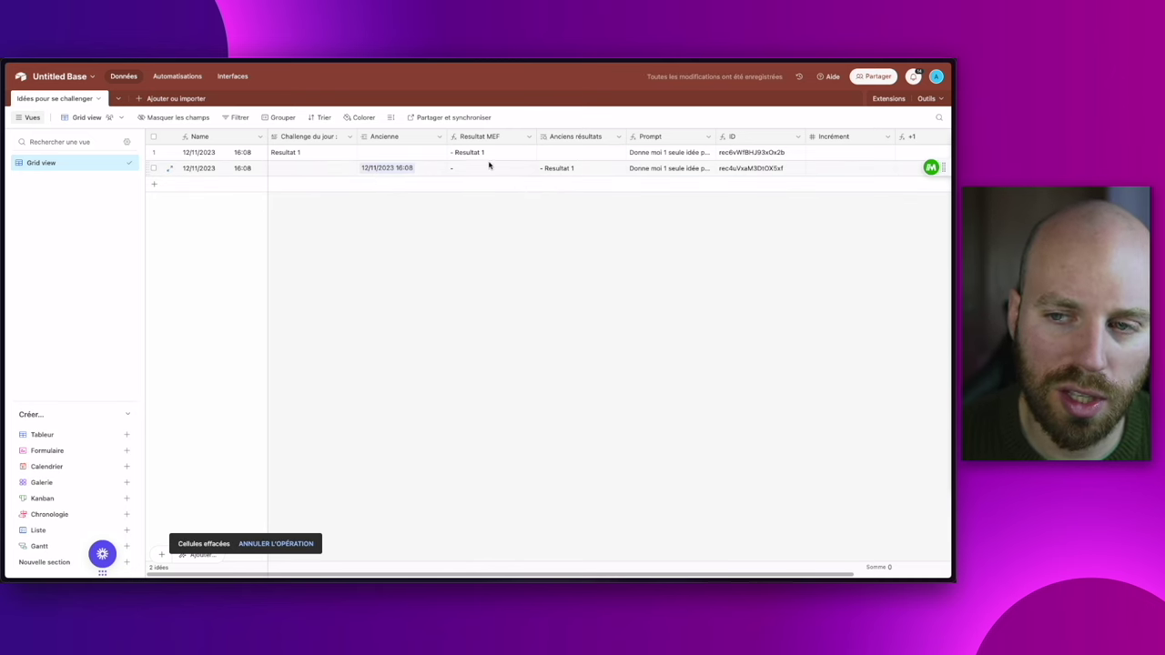
- Copy the first record's +1 value into its Incrément cell
scroll(491, 166, right, 3)
click(796, 154)
key(ctrl+c)
click(745, 155)
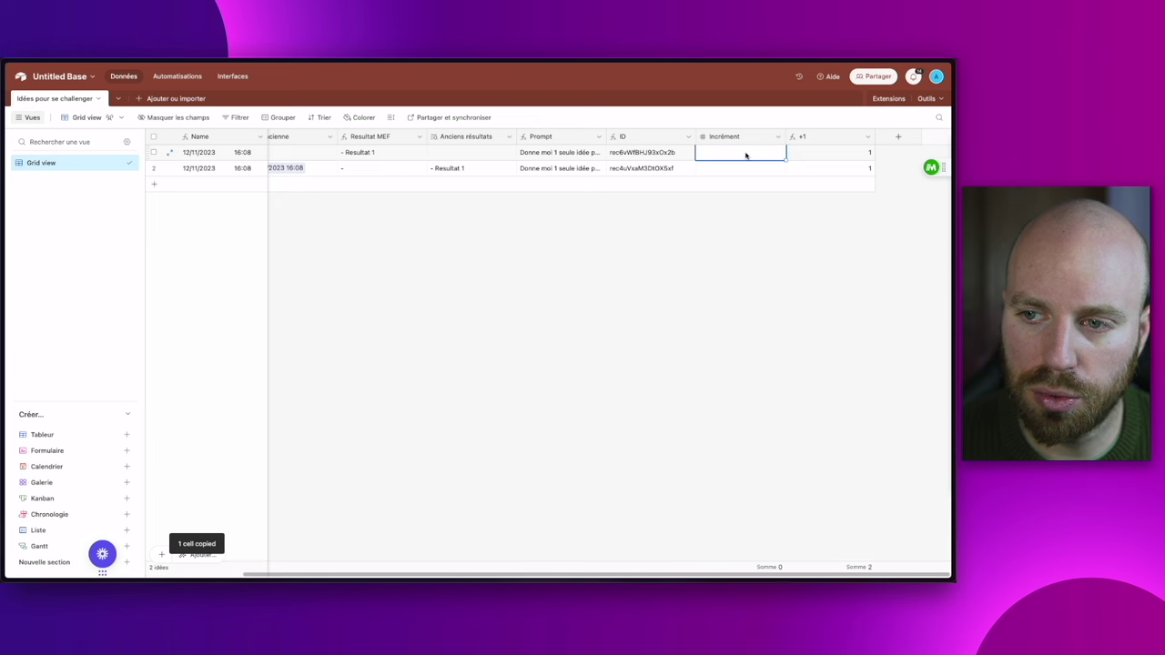
key(ctrl+v)
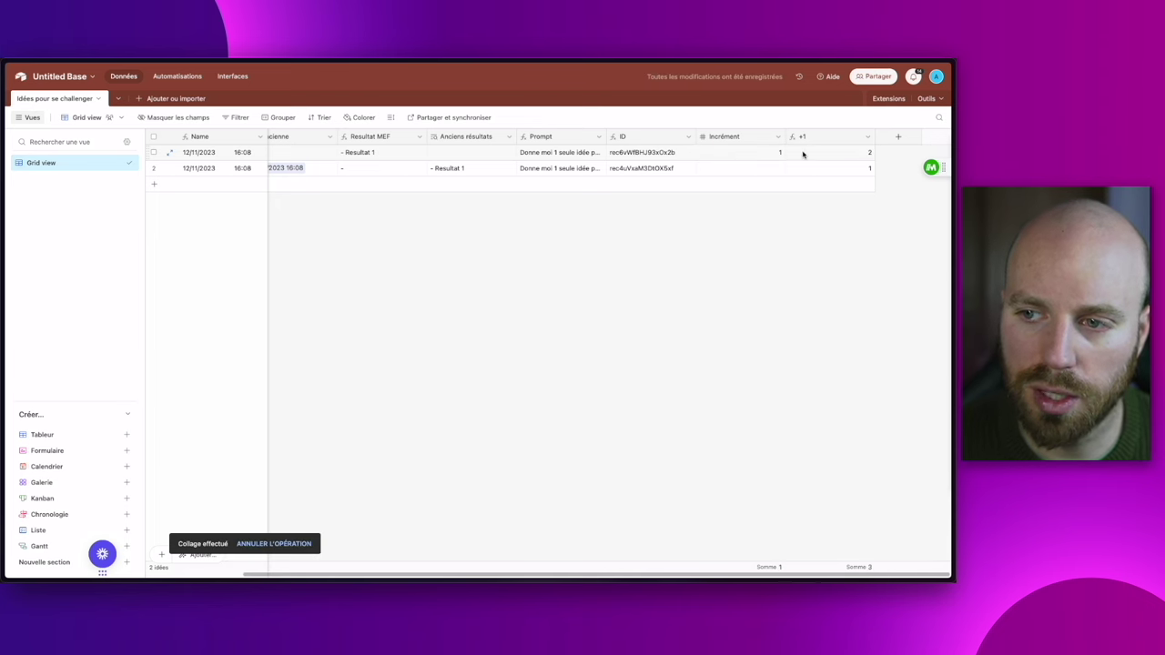
- Enter Resultat 2 as the second record's Challenge du jour
scroll(503, 323, left, 3)
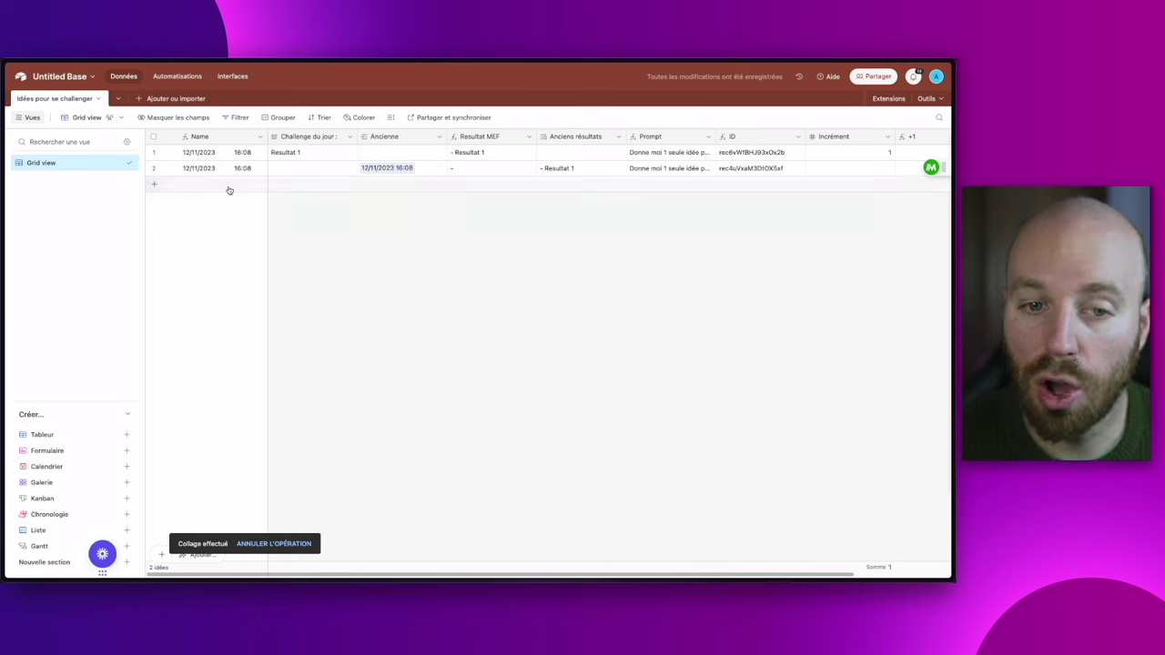
click(311, 167)
text(Resultat 2)
click(701, 187)
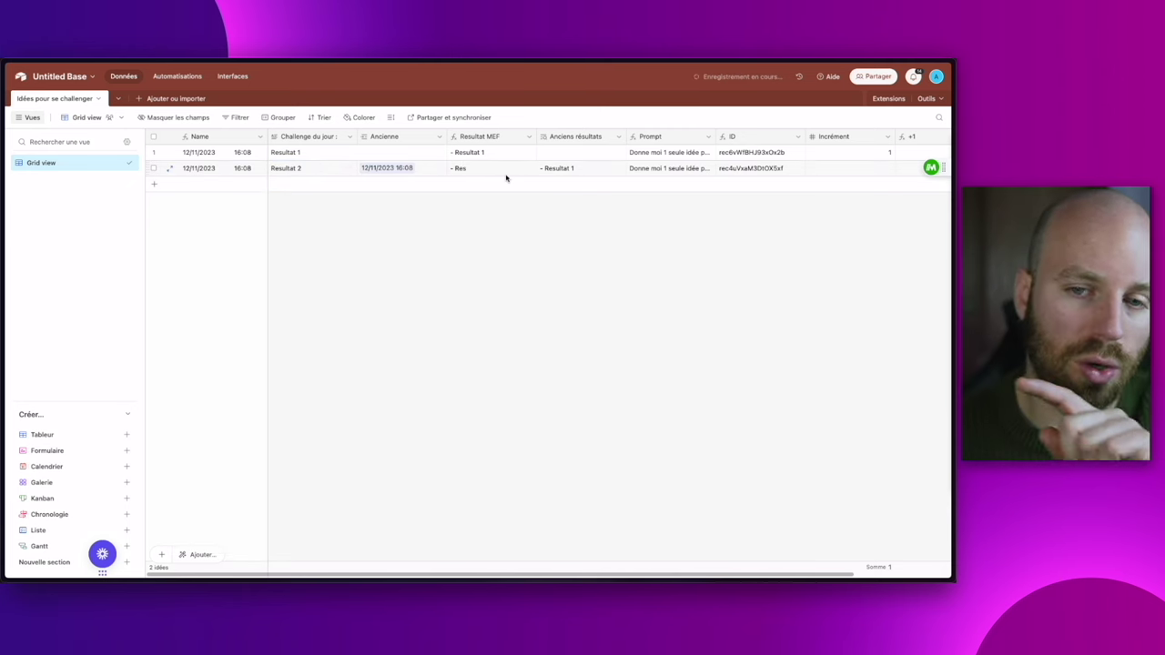
- Add a third record and link the first and second records in its Ancienne cell
click(213, 187)
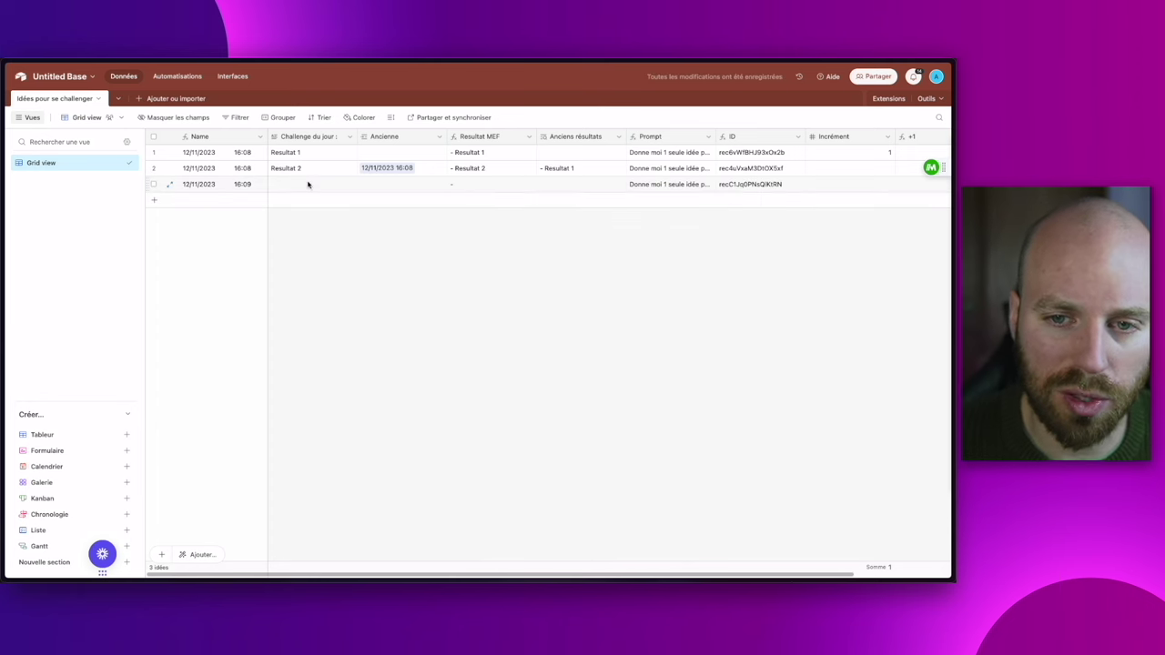
click(362, 185)
click(366, 187)
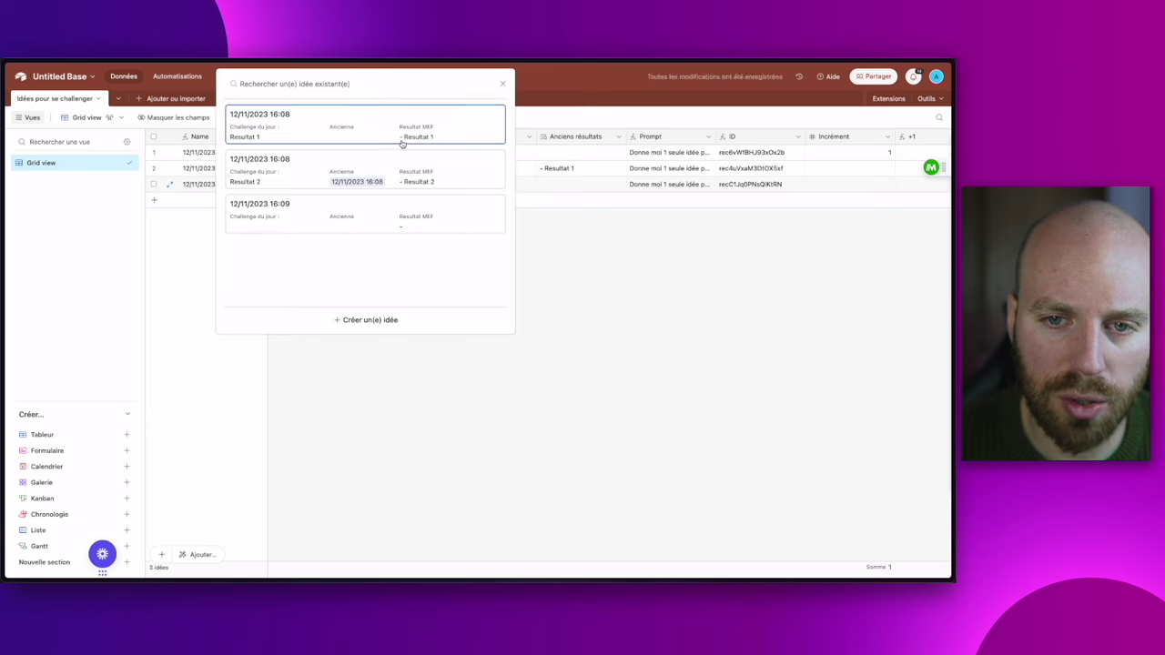
click(402, 137)
click(366, 191)
click(364, 169)
click(446, 242)
- Copy the +1 values of the first and second records into their own Incrément cells
scroll(523, 178, right, 3)
click(849, 151)
key(ctrl+c)
click(752, 151)
key(ctrl+v)
click(827, 169)
key(ctrl+c)
click(769, 169)
key(ctrl+v)
scroll(499, 188, left, 3)
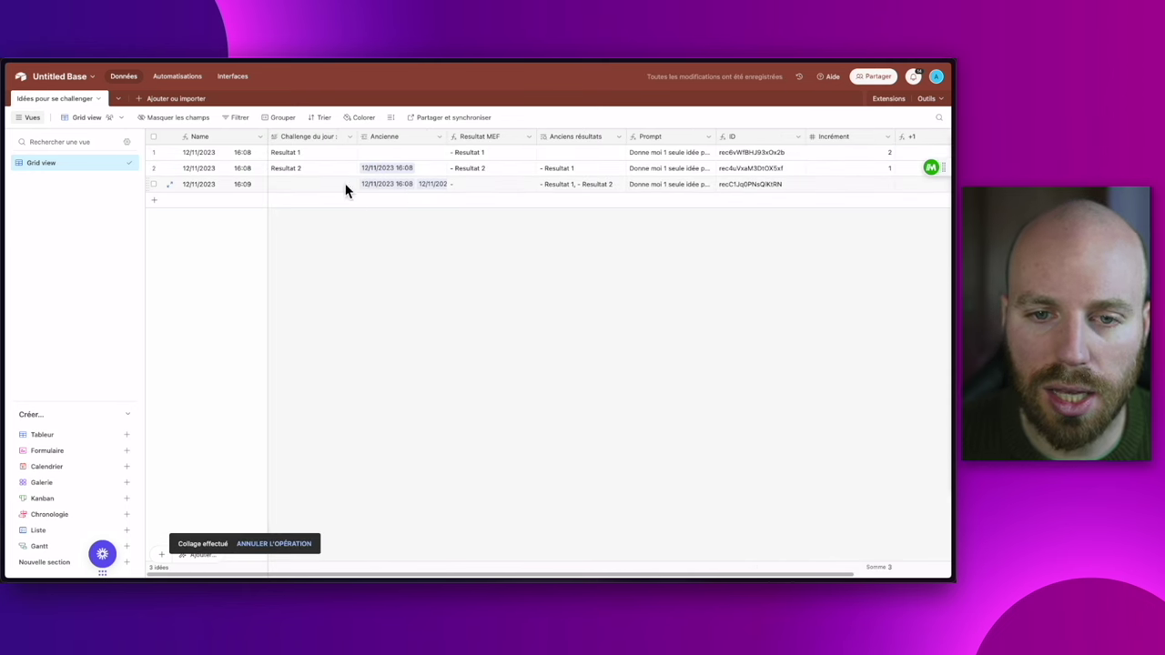
- Check the third record's full Prompt text and enter Resultat 3 as its Challenge du jour
click(321, 185)
click(694, 185)
click(707, 185)
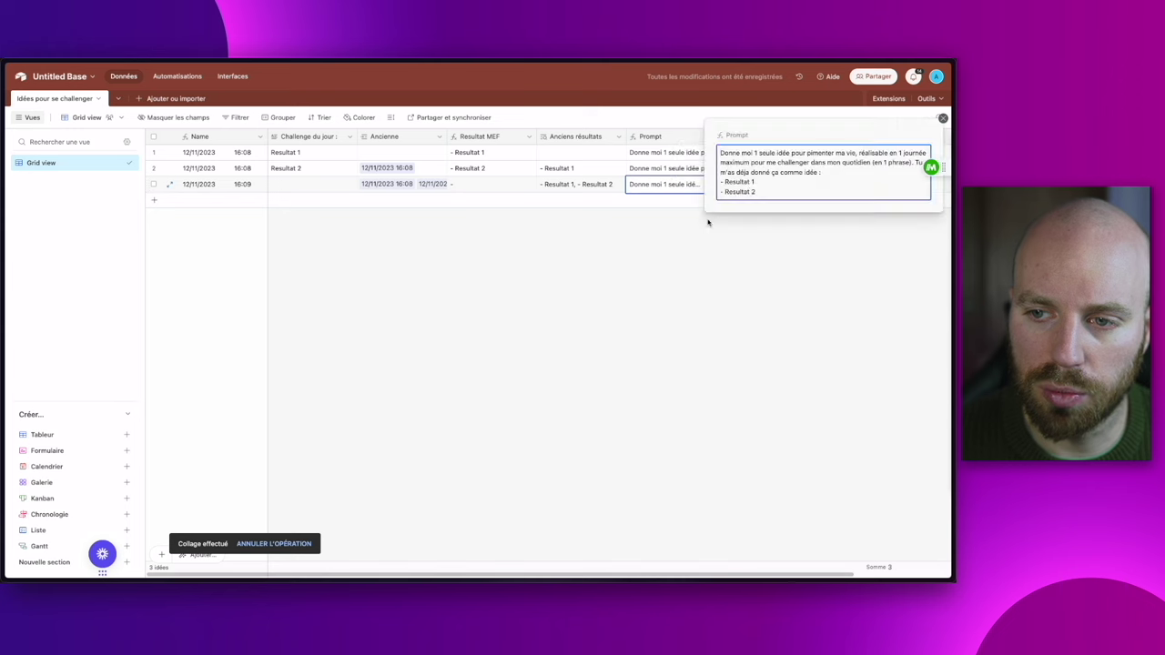
key(Escape)
click(307, 184)
text(R)
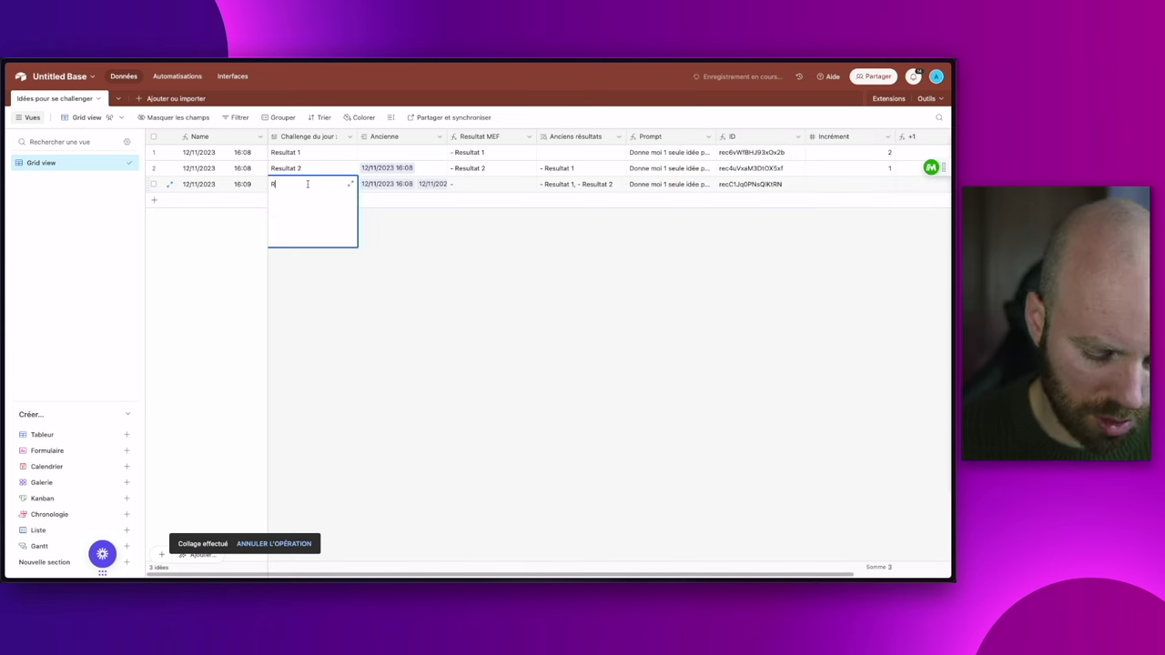
text(esultat 3)
key(Escape)
- Add a fourth record and link the first three records in its Ancienne cell
click(216, 200)
click(380, 200)
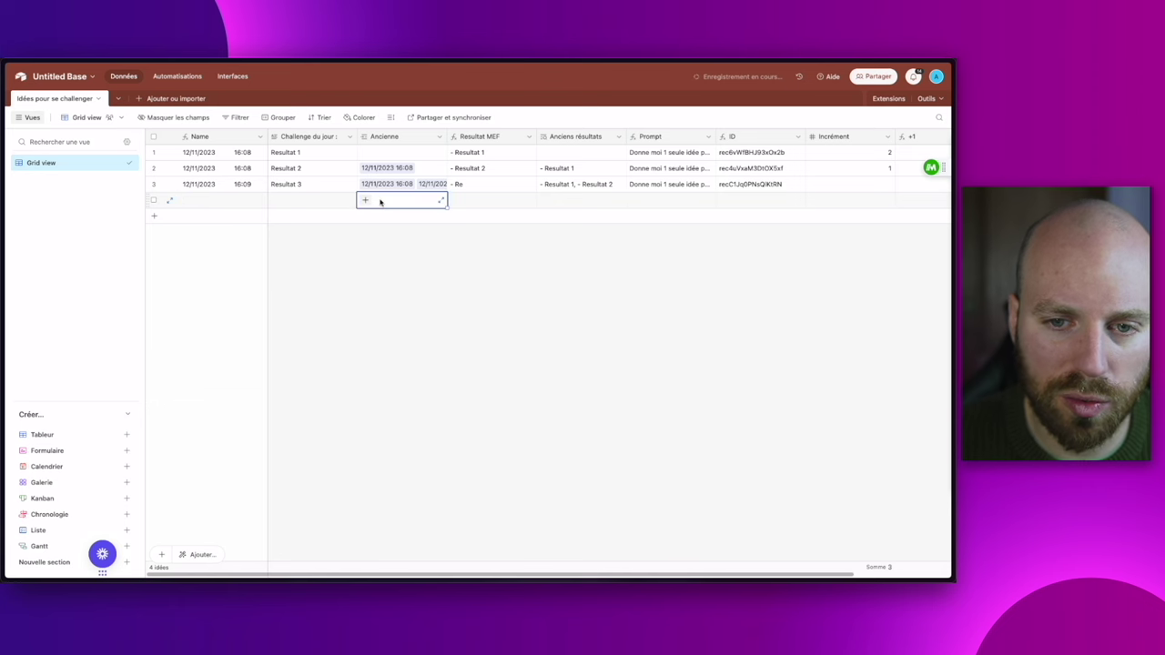
click(367, 197)
click(389, 127)
click(370, 208)
click(394, 136)
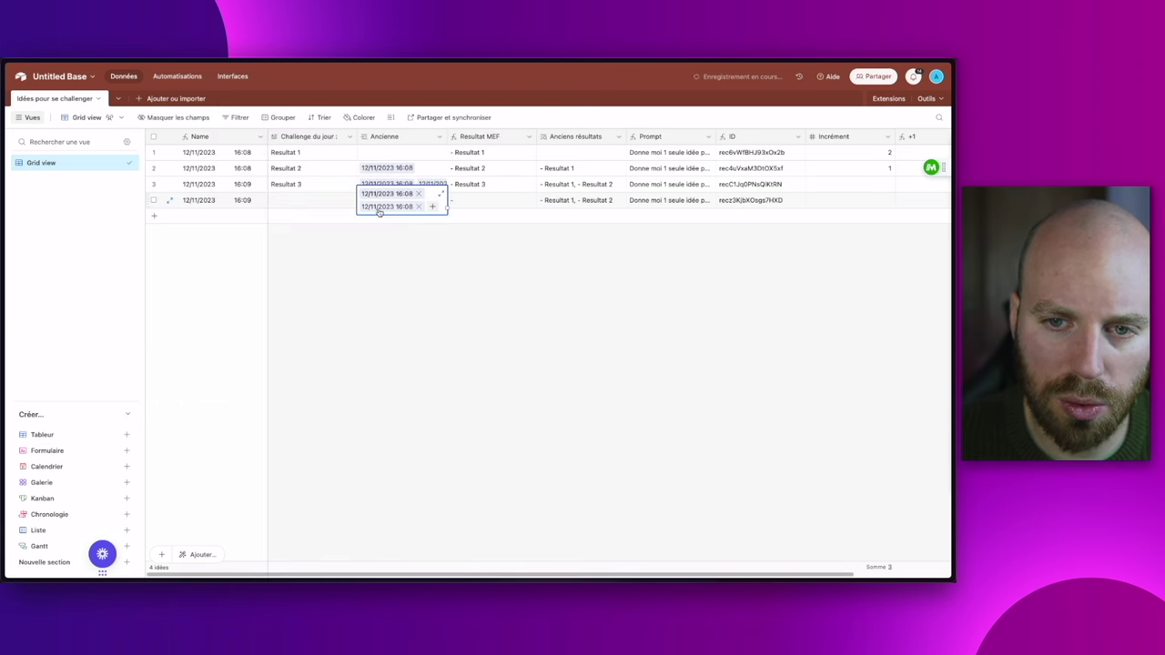
click(437, 206)
key(Escape)
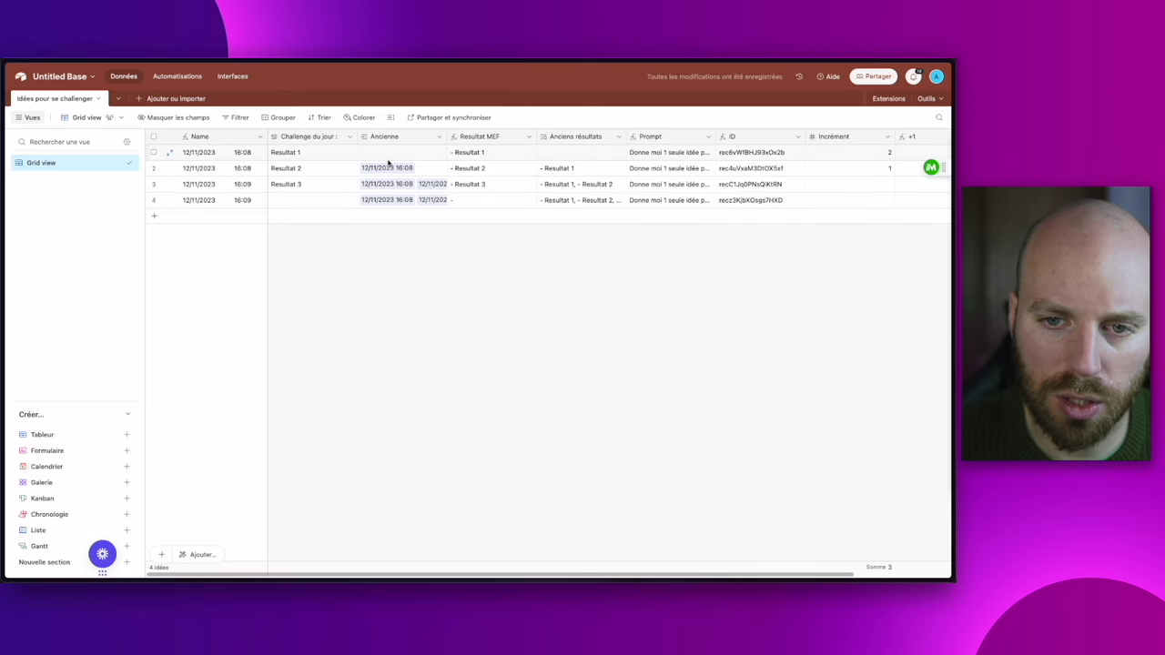
- Copy the +1 values of the first three records into their own Incrément cells
scroll(741, 154, right, 3)
click(852, 154)
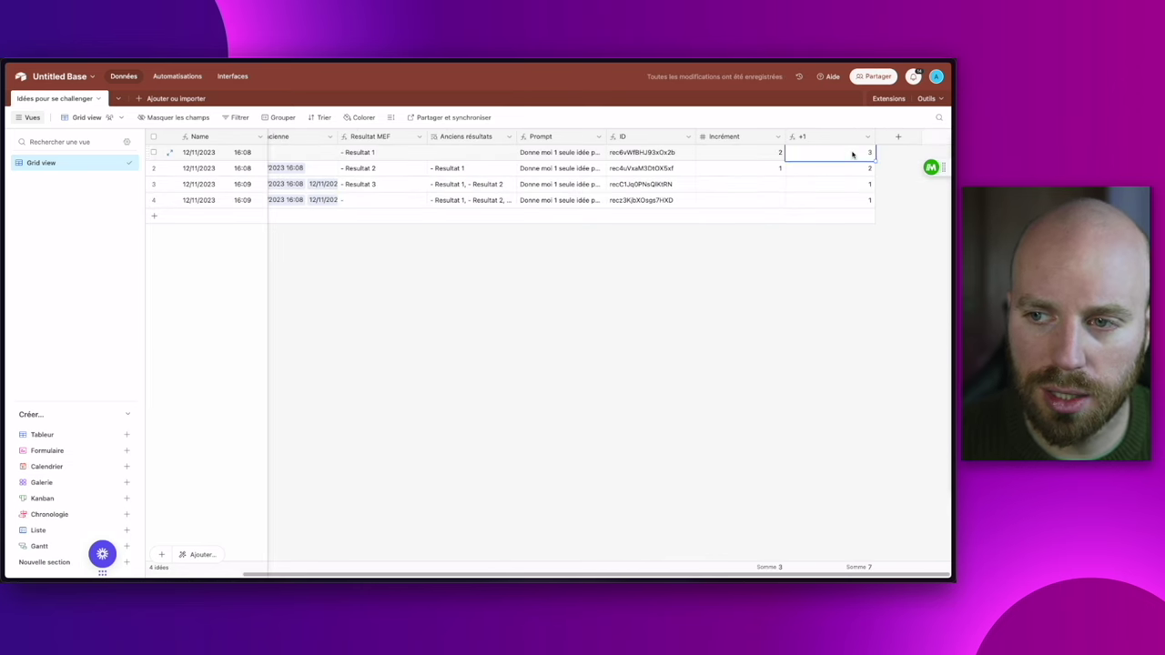
key(super+c)
click(754, 155)
key(super+v)
click(806, 172)
key(super+c)
click(774, 169)
key(super+v)
click(816, 185)
key(super+c)
click(762, 184)
key(super+v)
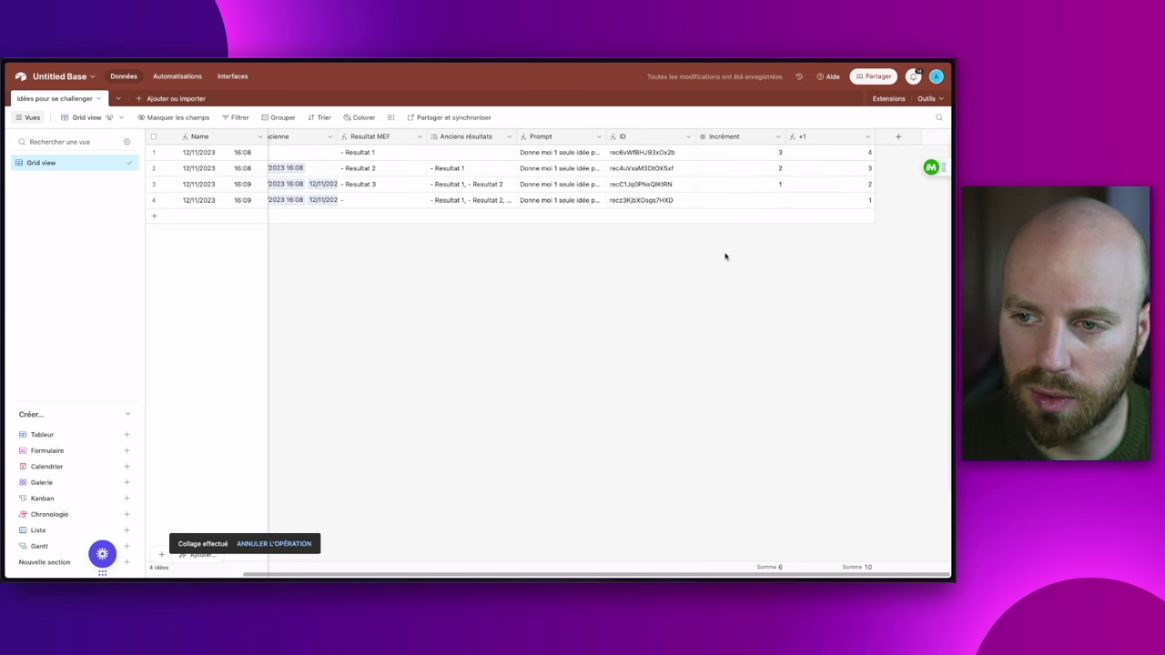
- Check the fourth record's full Prompt text and enter Resultat 4 as its Challenge du jour
scroll(614, 263, left, 3)
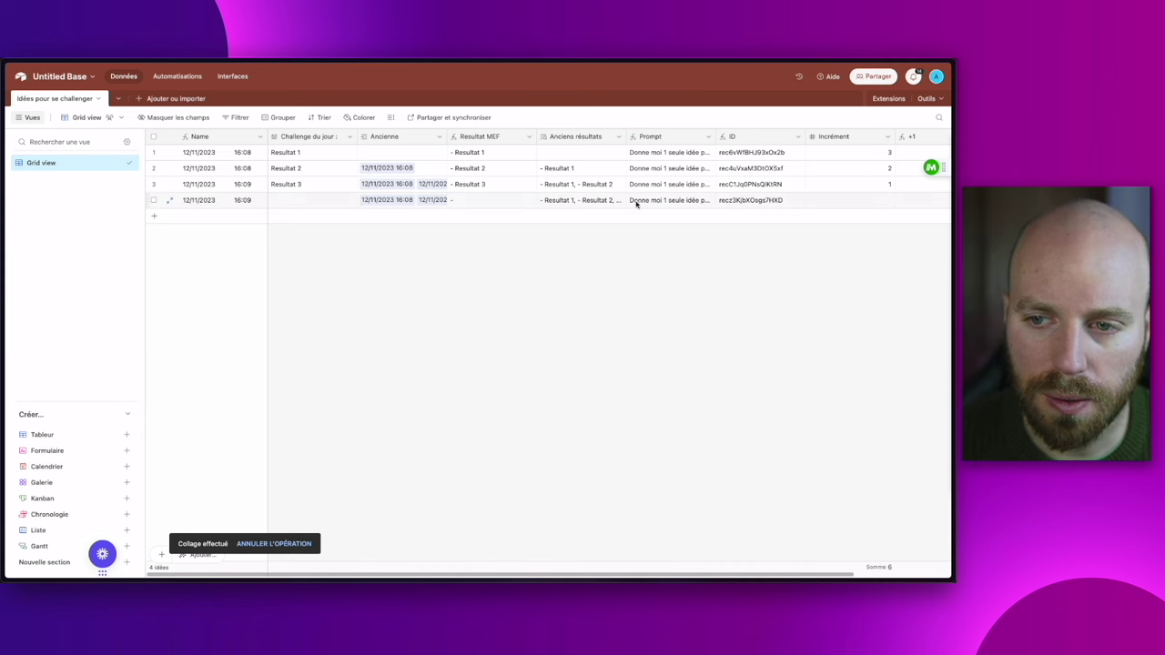
click(698, 200)
click(713, 202)
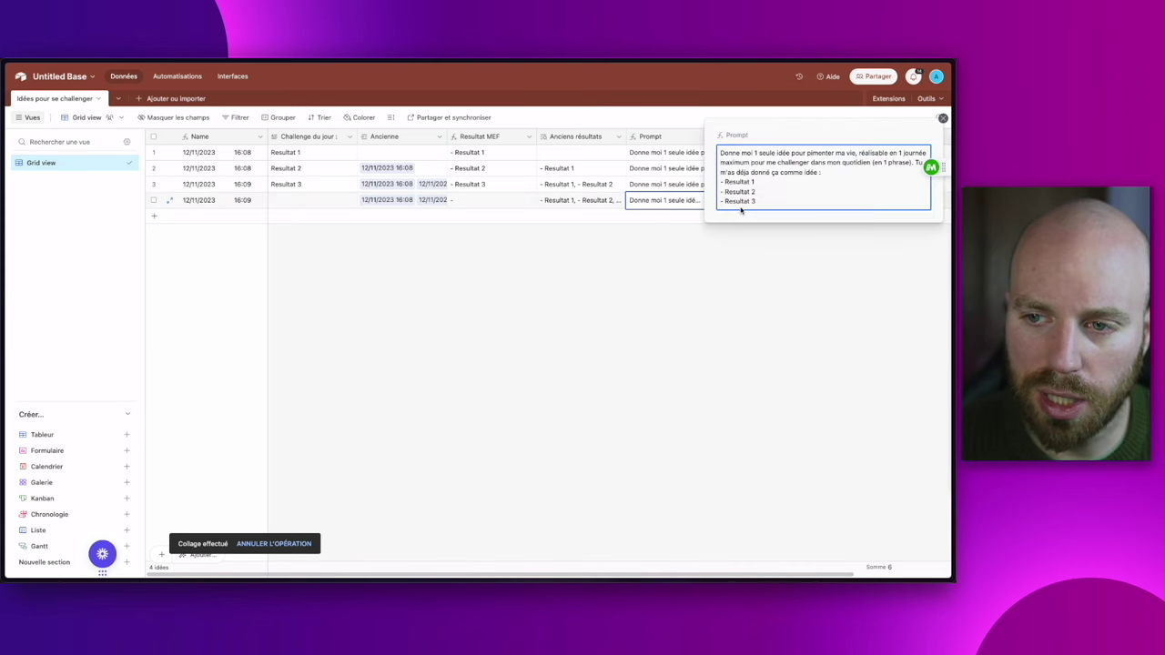
click(309, 204)
text(Resultat 4)
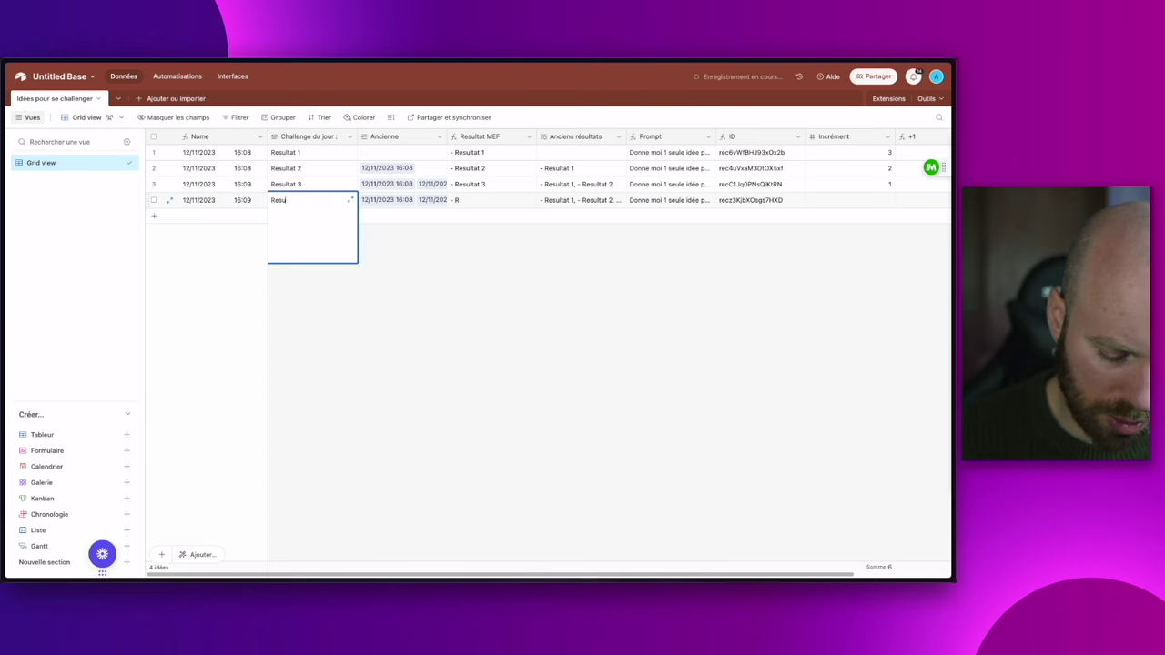
click(591, 270)
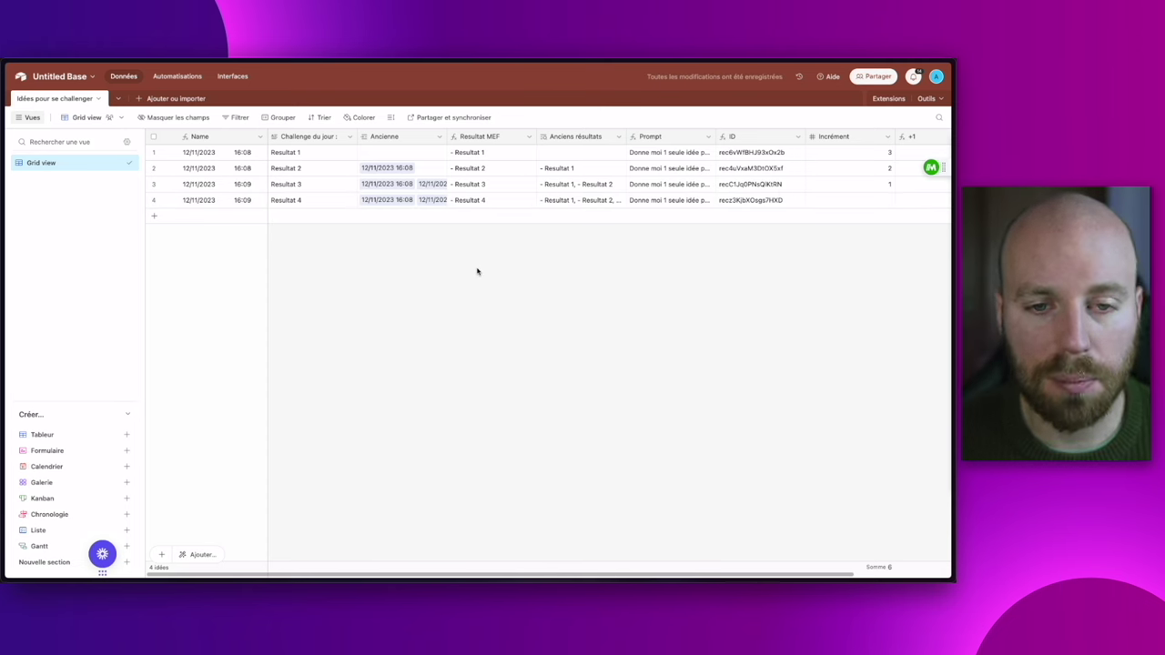
- Add a fifth, empty record below Resultat 4 and select its Ancienne cell
click(213, 216)
click(373, 277)
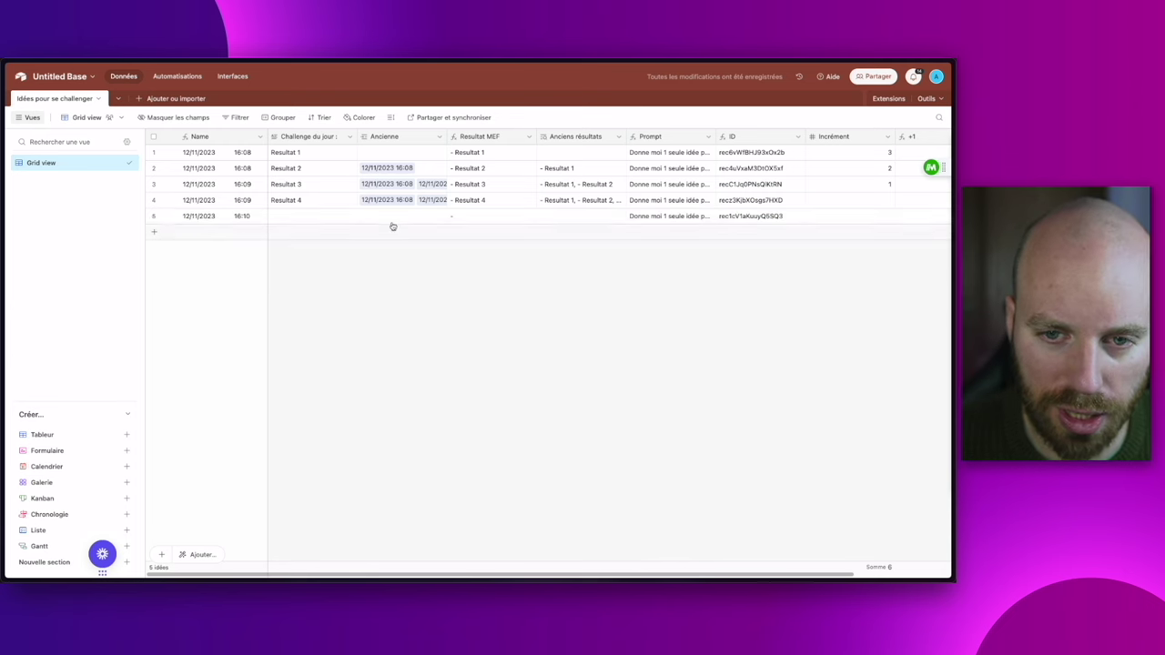
click(386, 220)
- Compare the Incrément values of the first four records with their linked Ancienne entries
scroll(435, 257, right, 4)
drag(710, 153, 725, 186)
click(757, 153)
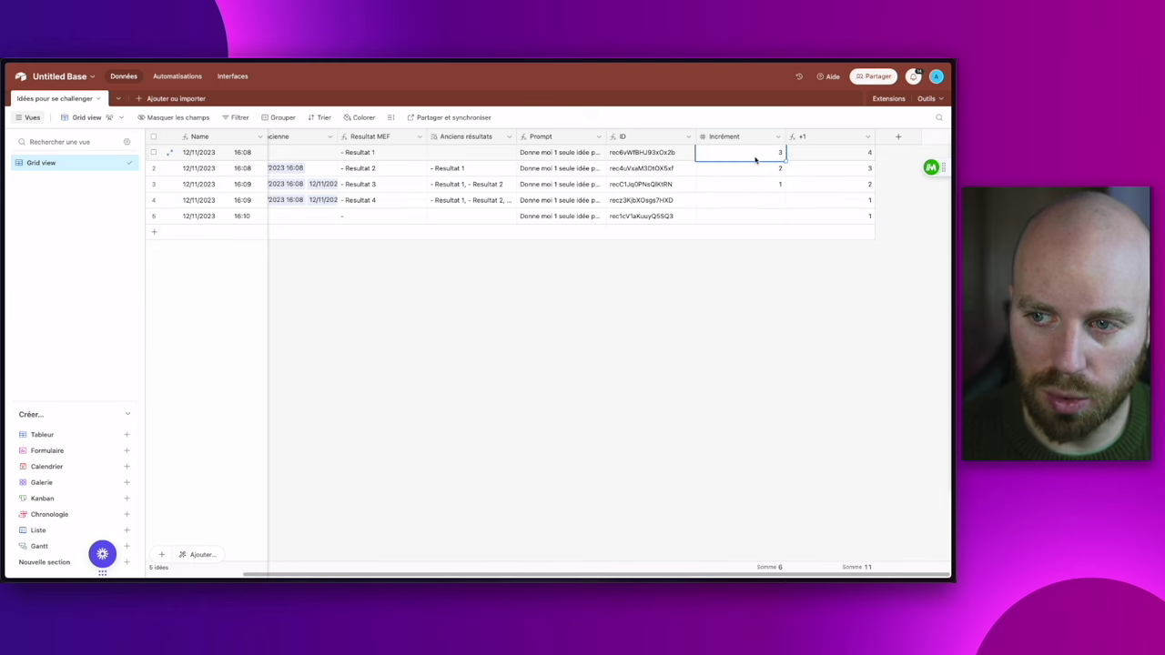
drag(746, 172, 741, 203)
scroll(648, 204, left, 3)
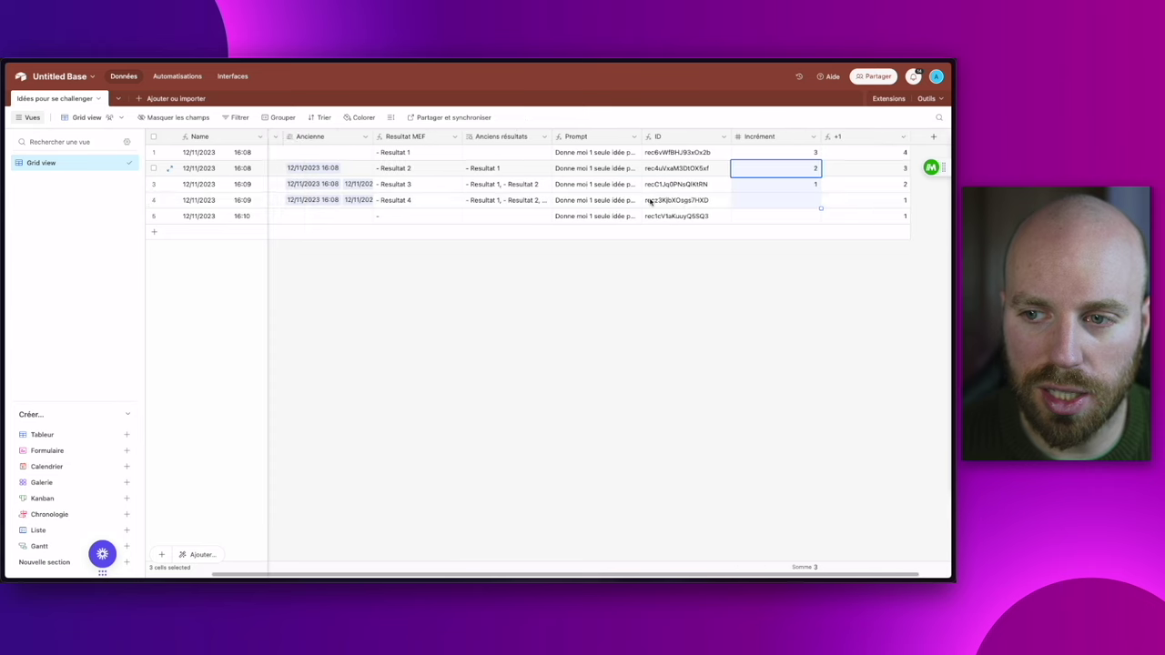
scroll(401, 178, right, 3)
scroll(384, 175, left, 2)
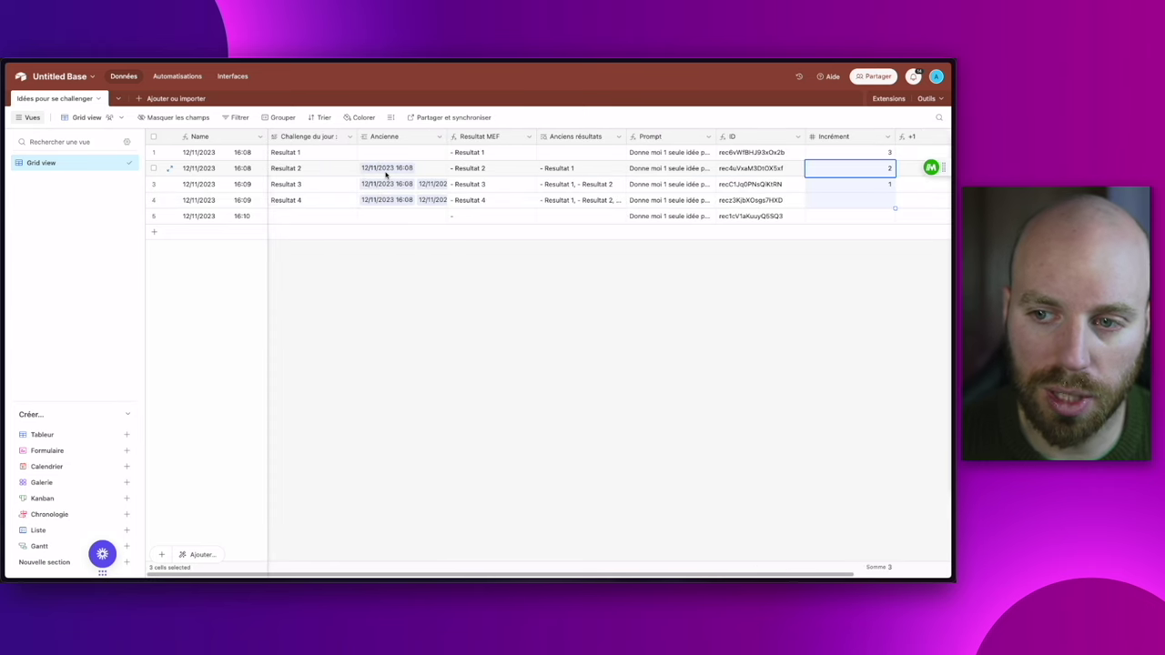
scroll(389, 175, right, 2)
scroll(389, 175, left, 2)
click(315, 262)
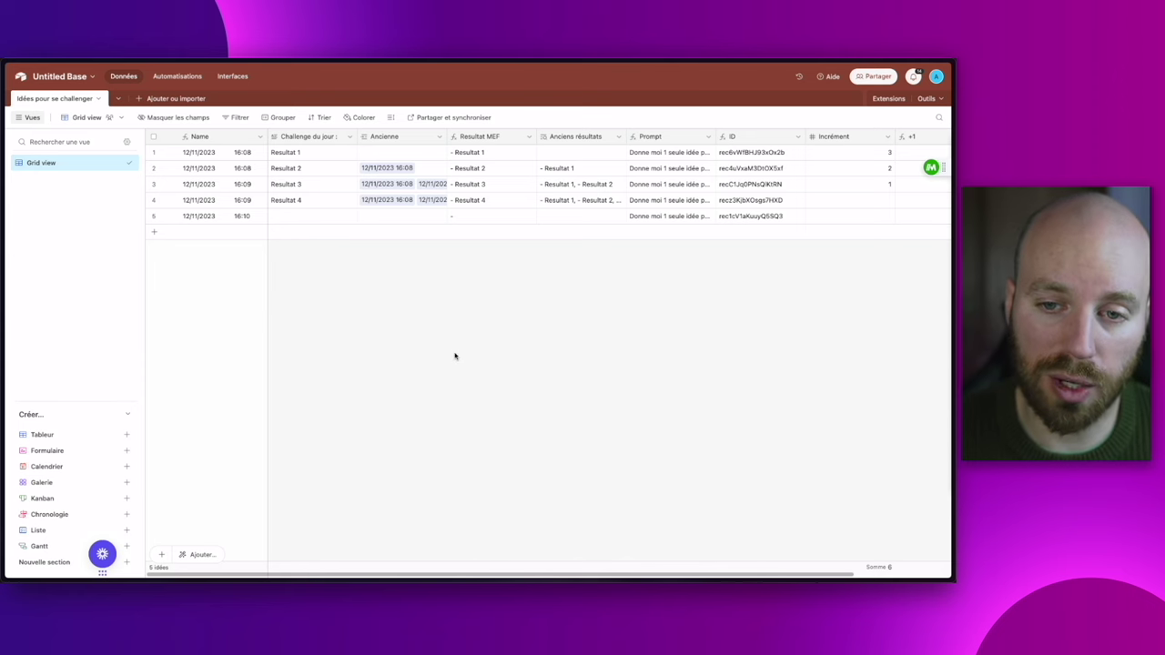
- Create an automation triggered when an entry is created in the Idées pour se challenger table
click(176, 76)
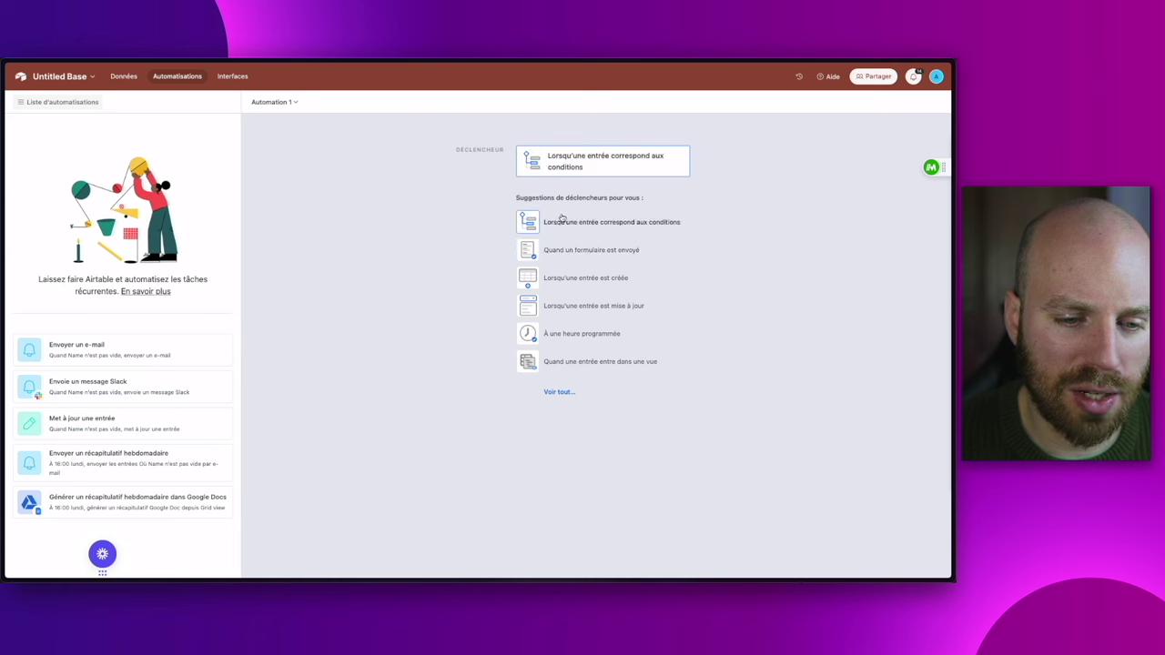
click(576, 279)
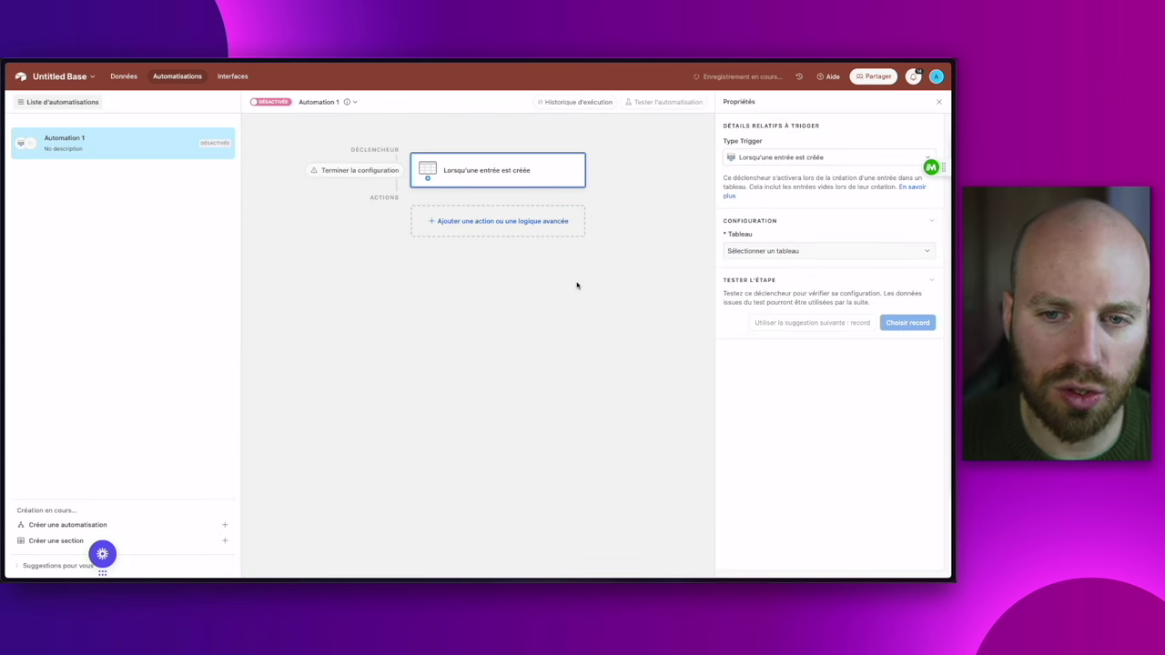
click(771, 253)
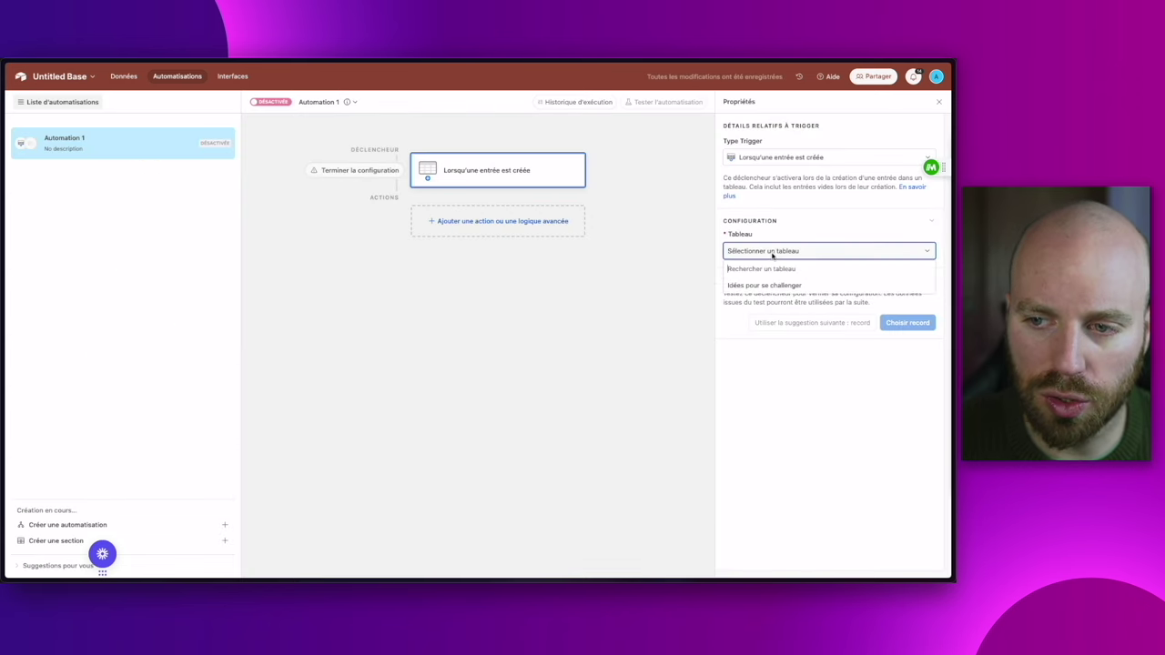
click(739, 286)
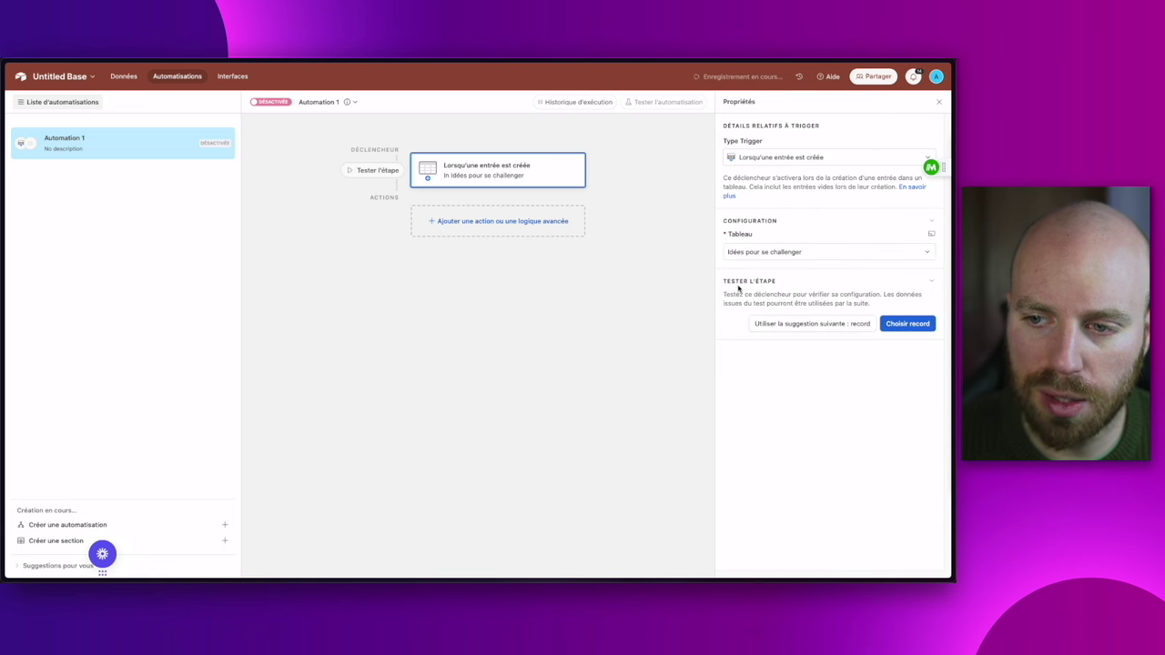
- Test the trigger with the empty 12/11/2023 16:10 record
click(900, 327)
scroll(473, 340, down, 1)
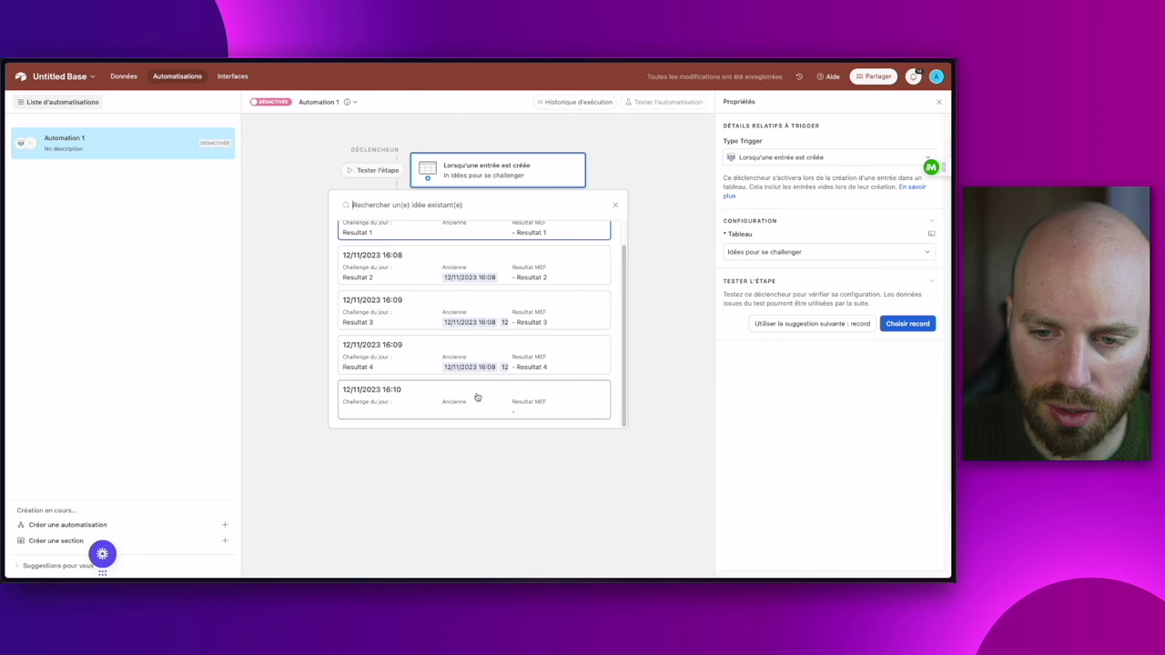
click(427, 404)
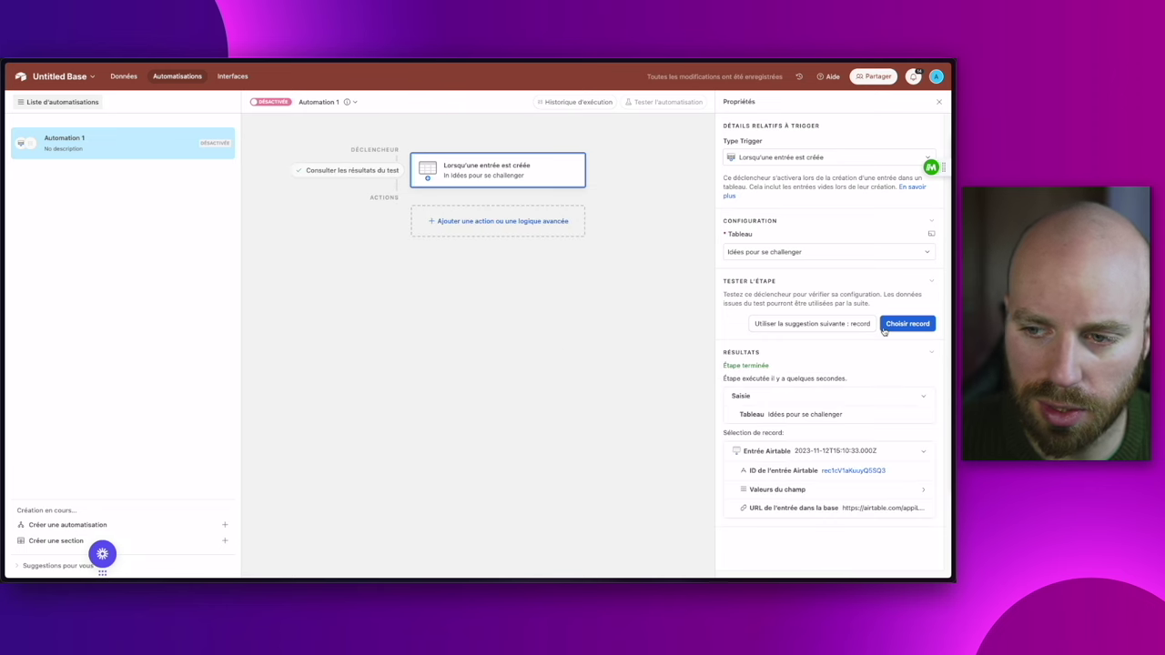
- Add a Rechercher des entrées action on the Idées pour se challenger table, searching by Condition
click(445, 220)
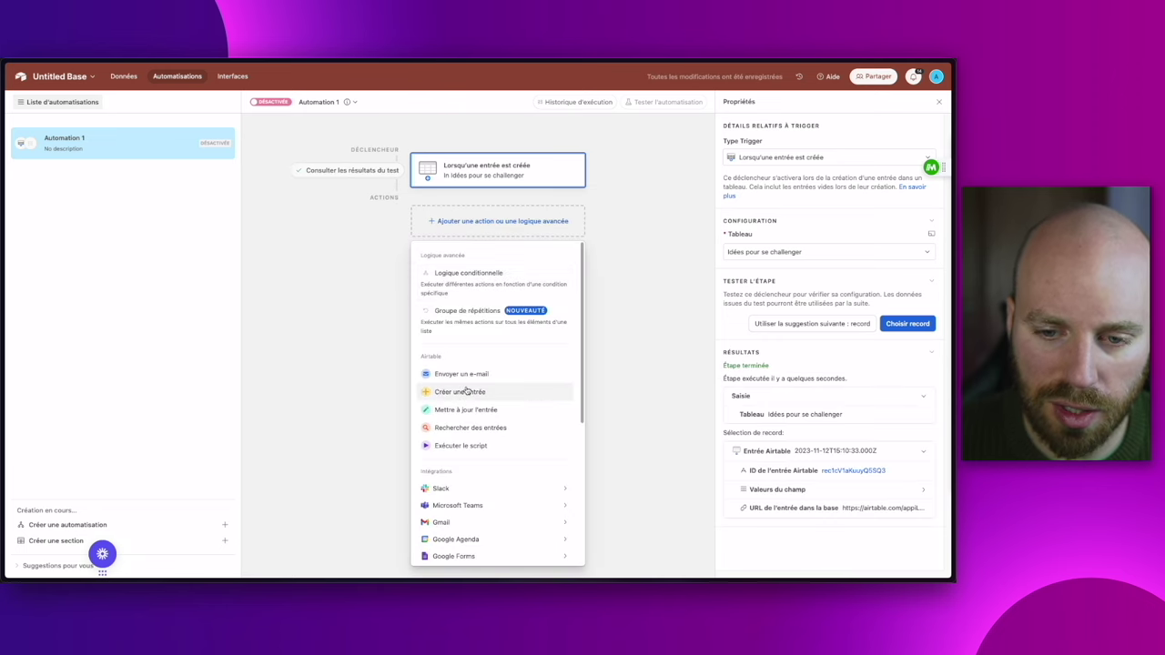
click(477, 425)
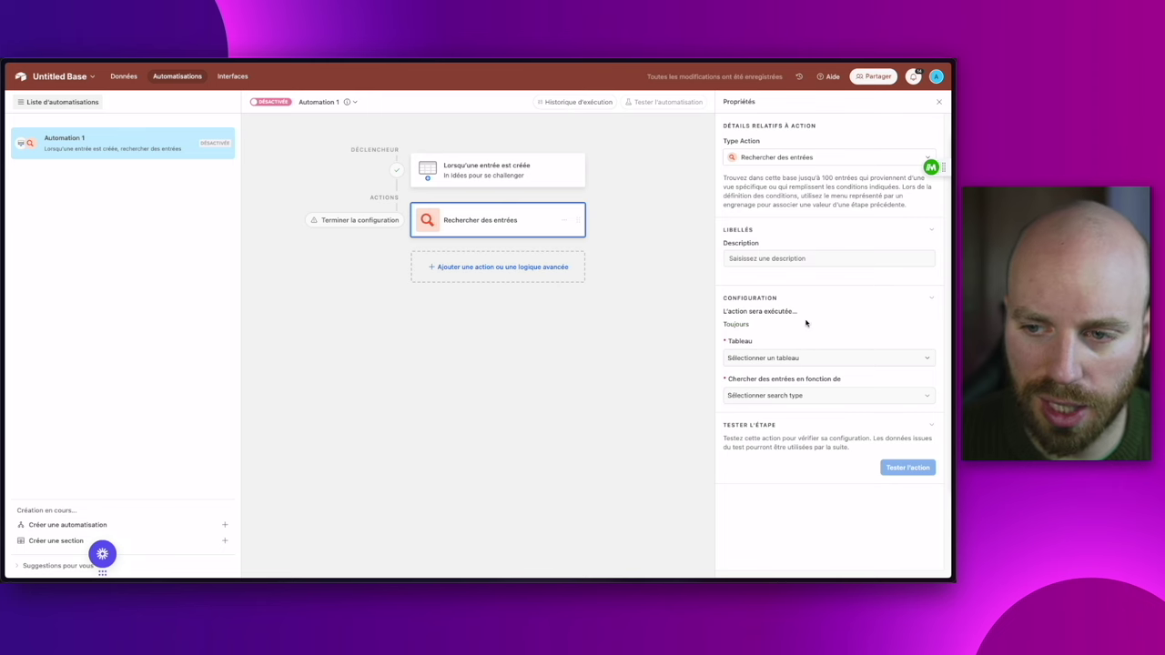
click(792, 357)
click(763, 390)
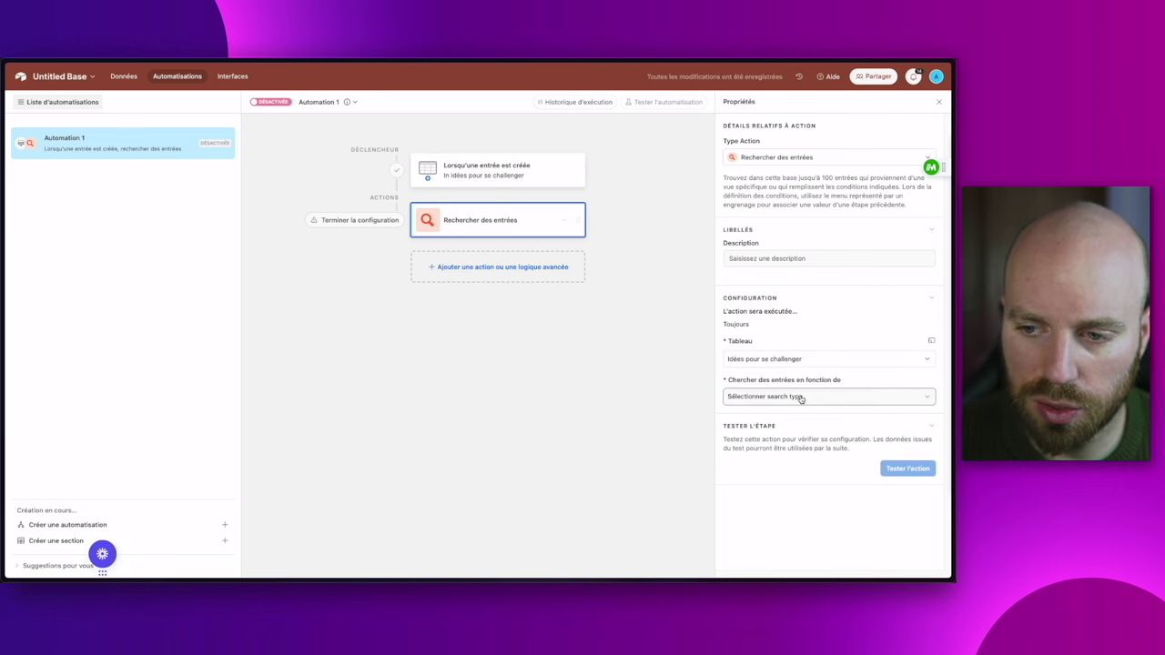
click(801, 398)
click(755, 434)
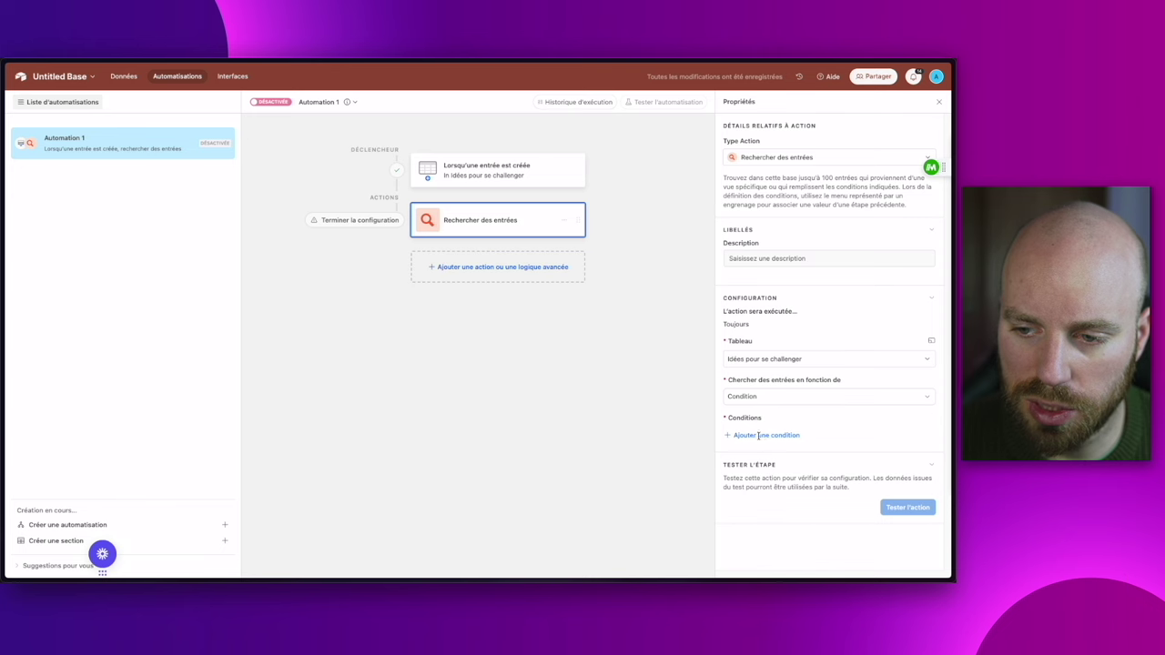
- Add a search condition requiring Incrément to be different from 3
click(759, 436)
click(780, 436)
scroll(802, 542, down, 2)
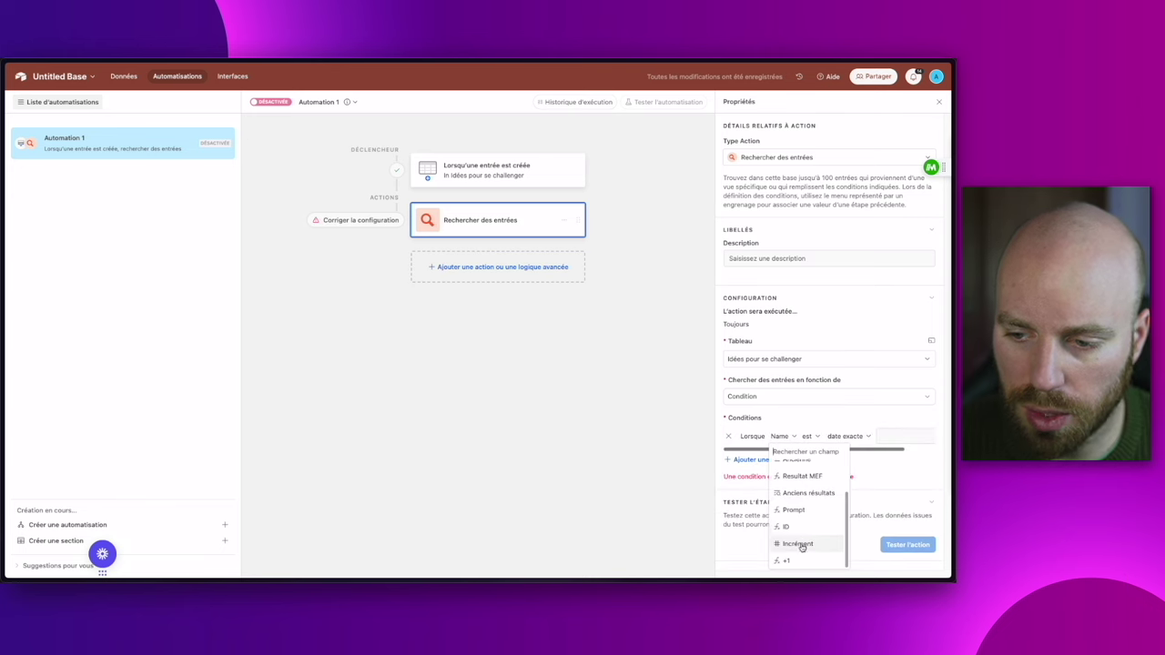
click(801, 544)
click(819, 436)
click(831, 491)
click(848, 438)
text(3)
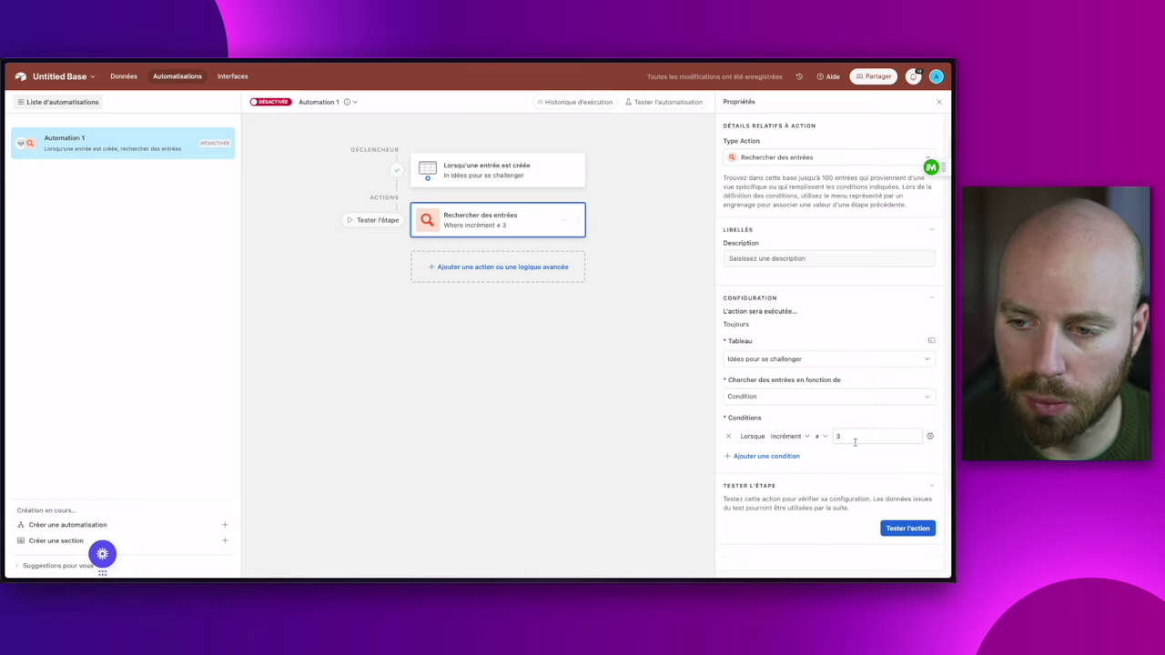
- Test the record search action and review all columns of the entries it finds
click(898, 529)
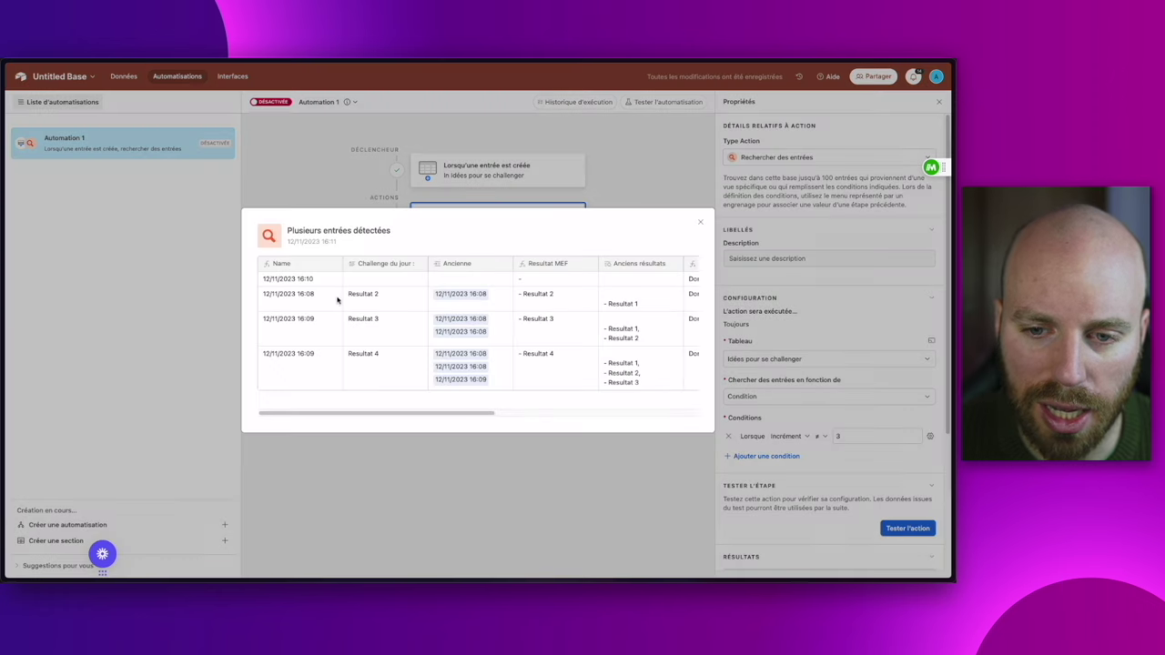
drag(321, 285, 308, 362)
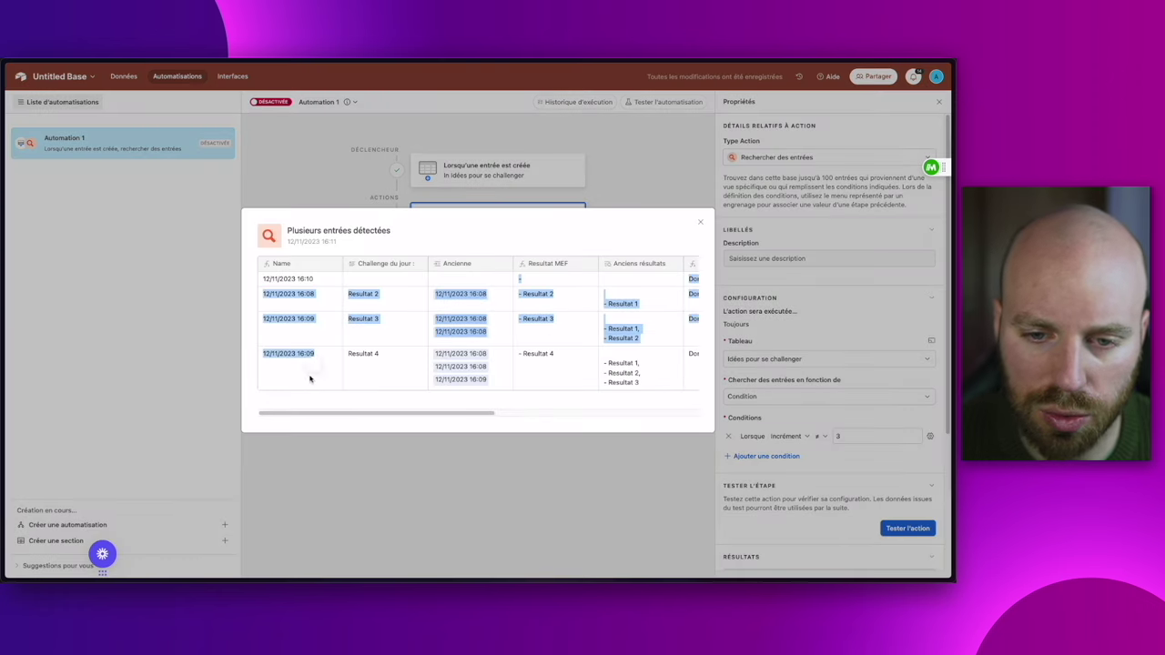
click(311, 375)
scroll(393, 324, right, 10)
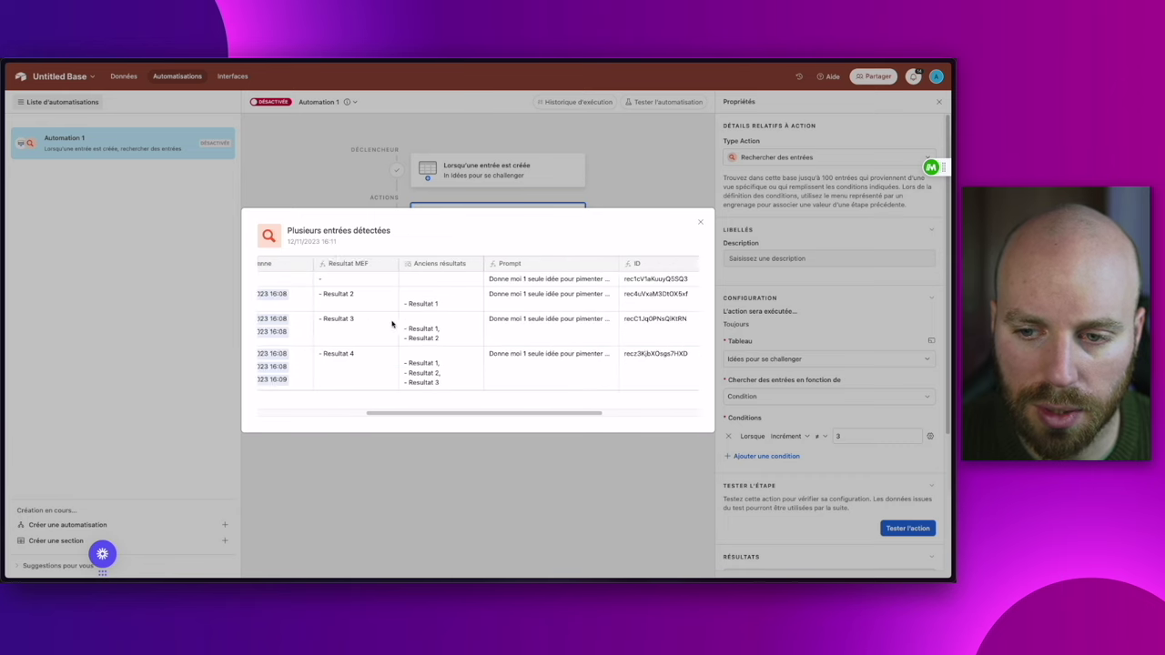
scroll(392, 318, left, 10)
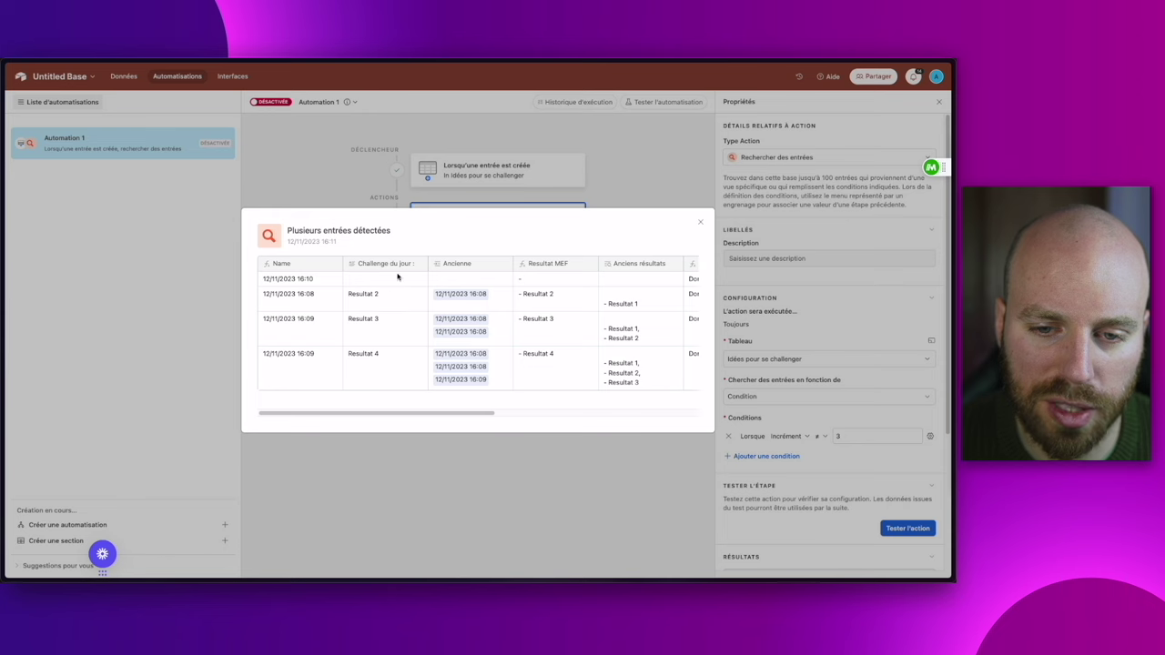
- Examine the columns of the entries found by the search test, focusing on the 12/11/2023 16:10 record
scroll(393, 288, right, 3)
scroll(395, 294, left, 3)
scroll(395, 295, right, 5)
scroll(395, 295, left, 5)
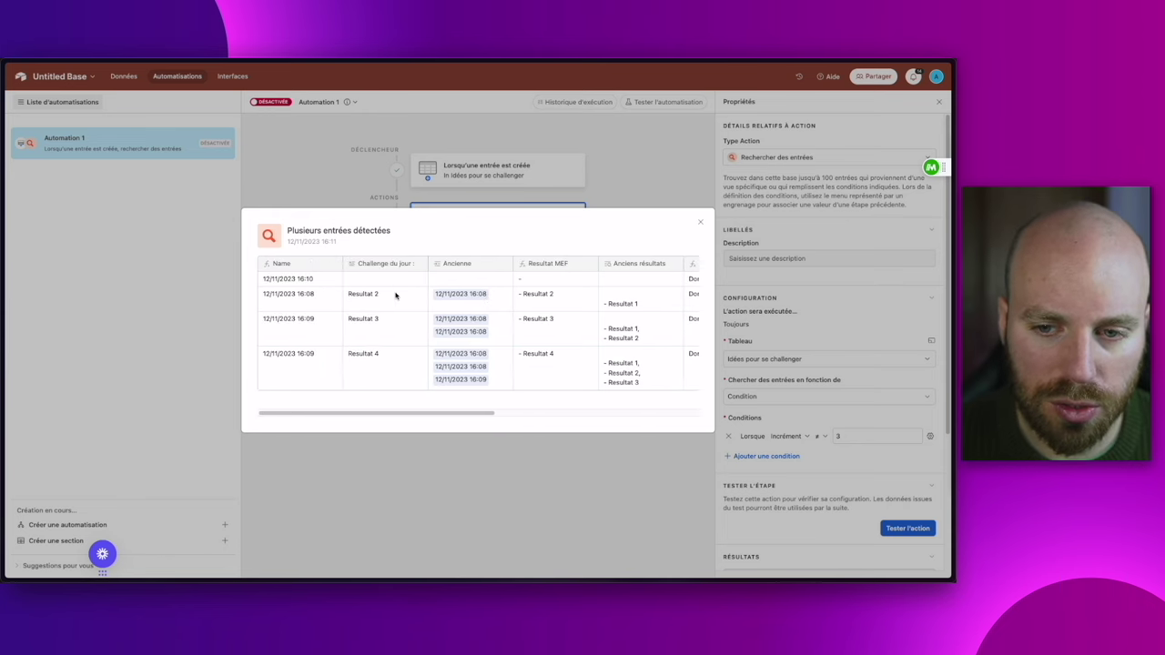
drag(265, 280, 341, 284)
drag(654, 281, 636, 282)
middle_click(651, 292)
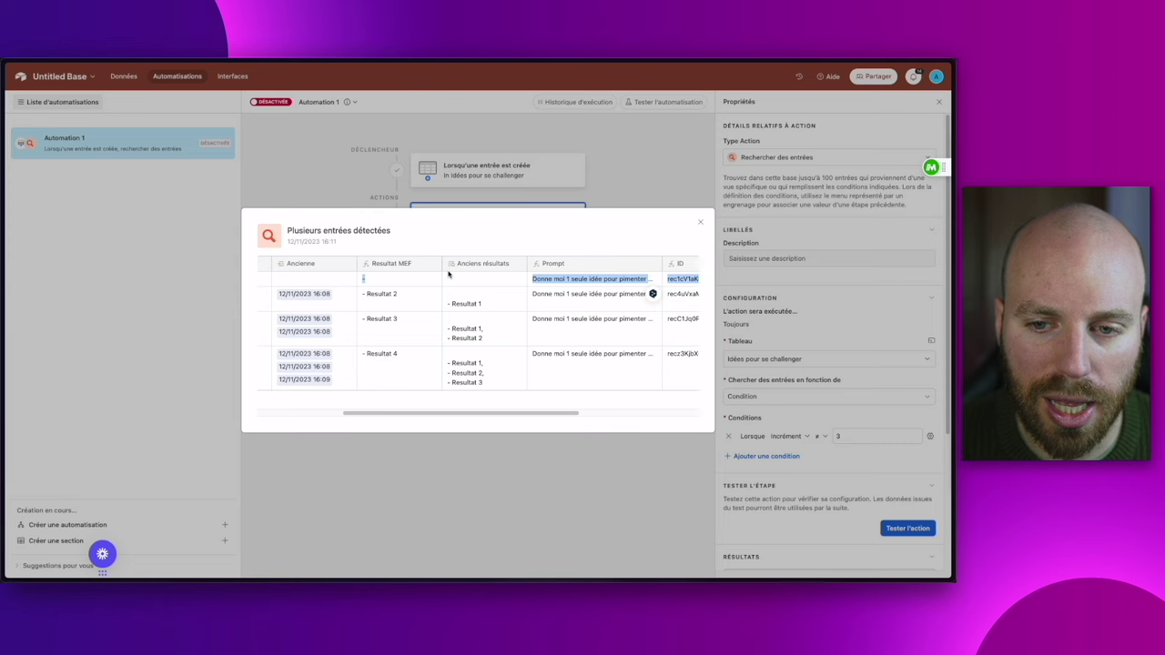
scroll(419, 277, right, 5)
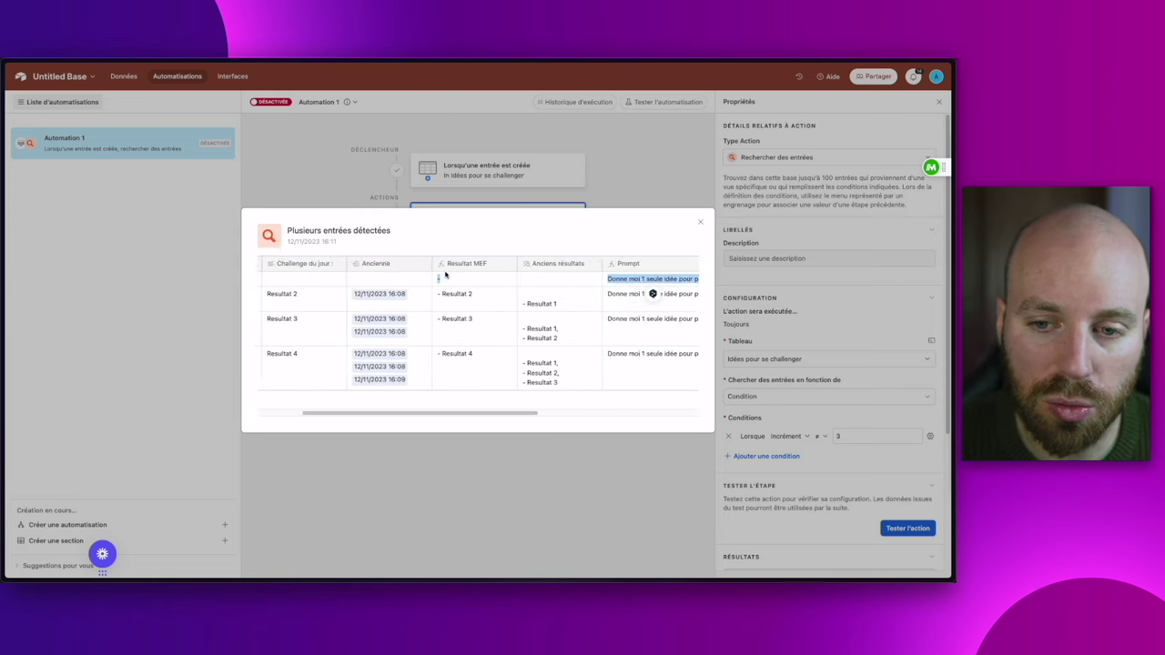
scroll(444, 275, left, 5)
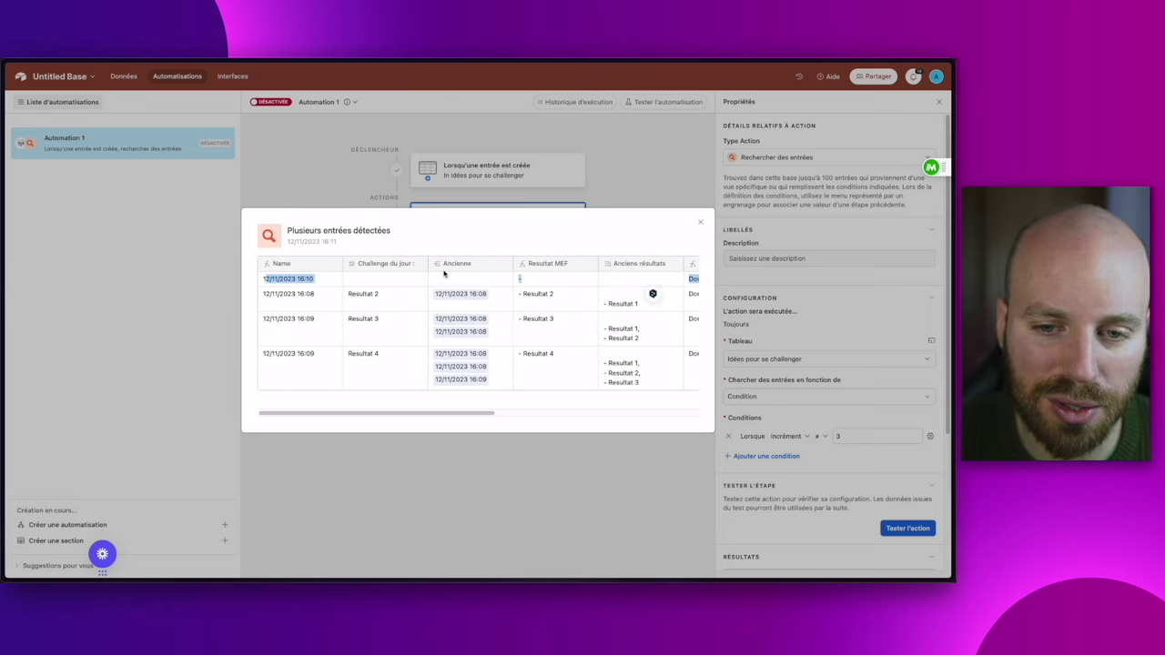
click(700, 225)
- Add a dynamic search condition requiring ID est the trigger's ID de l'entrée Airtable, and test the record search
click(769, 456)
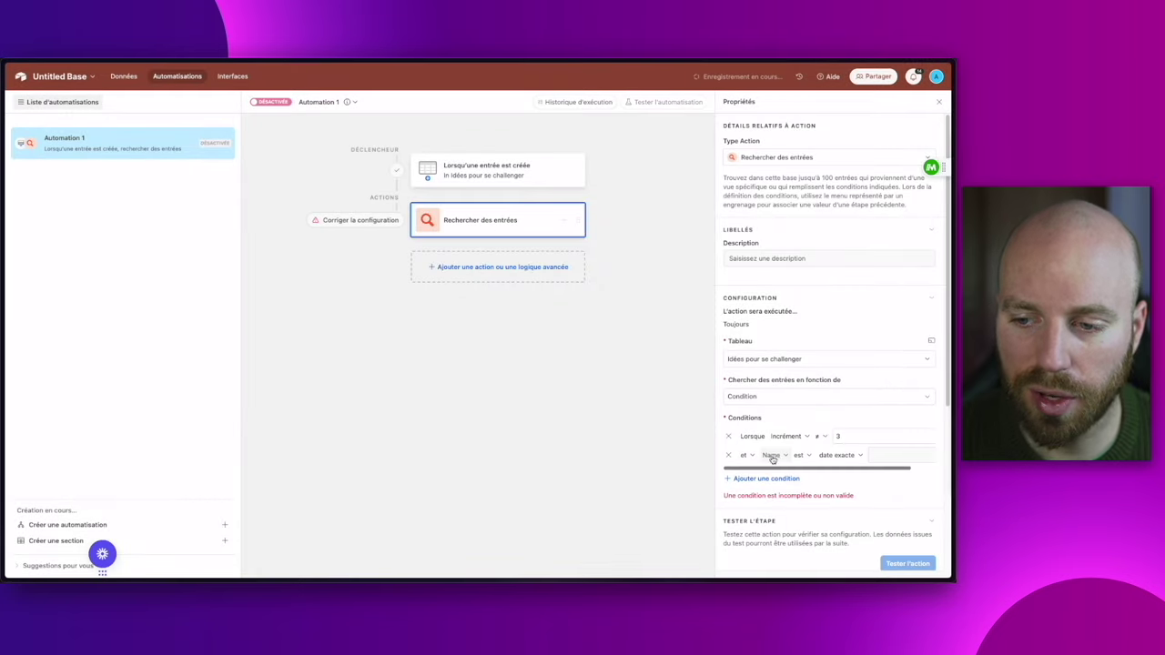
click(774, 455)
scroll(774, 428, down, 3)
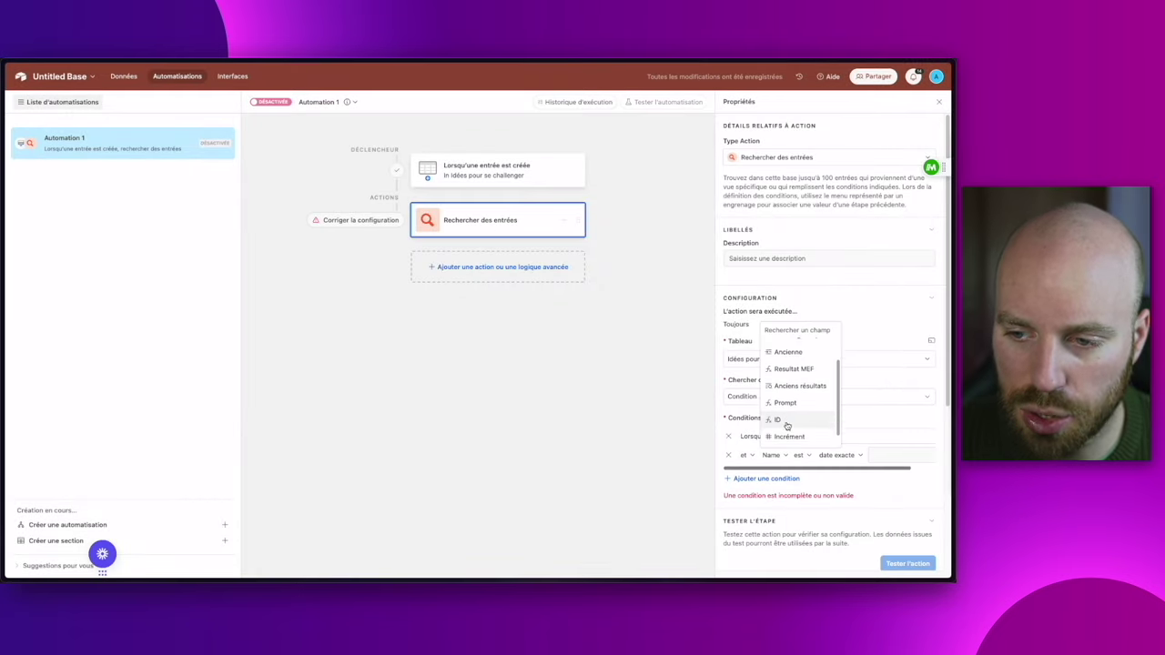
click(787, 414)
click(929, 455)
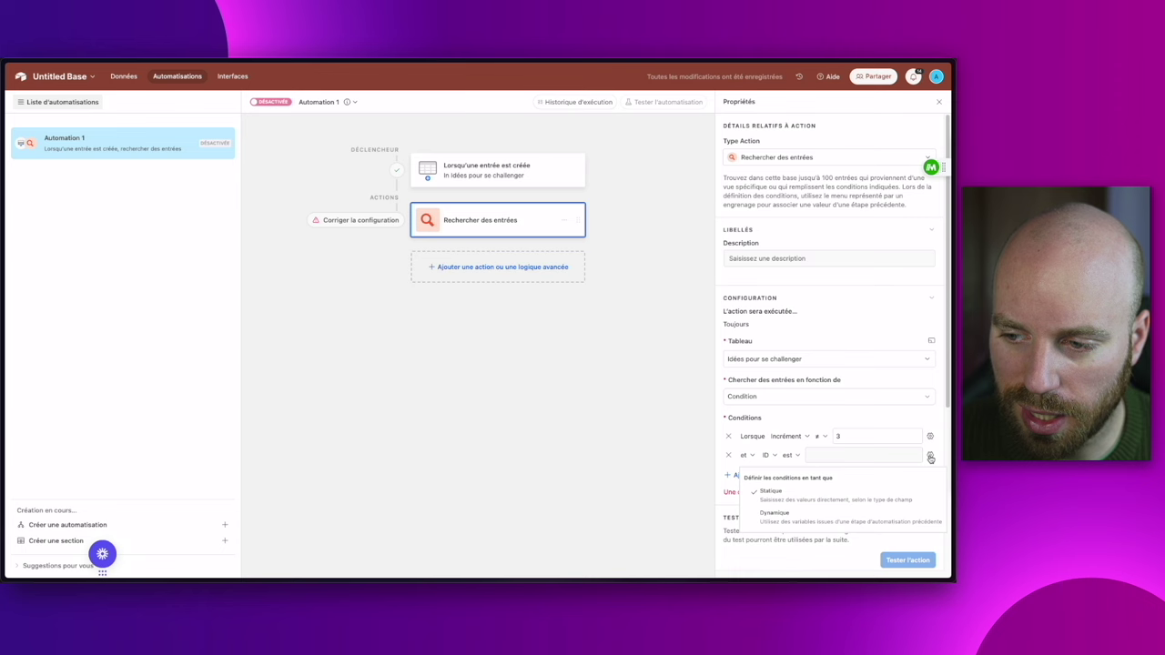
click(802, 521)
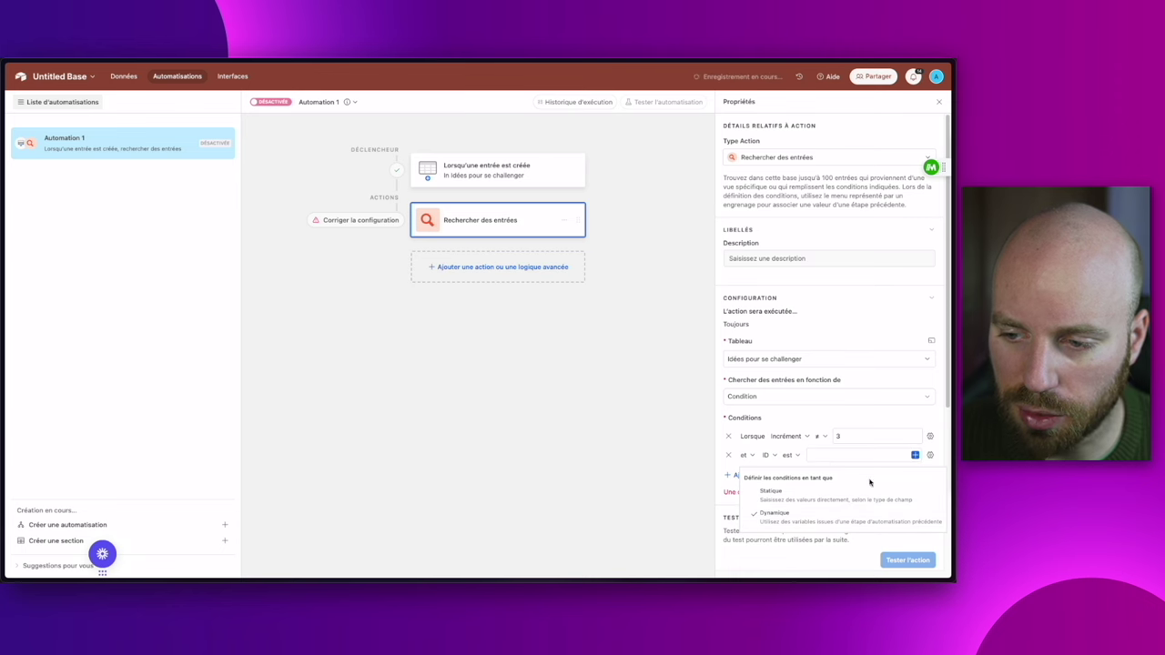
click(914, 455)
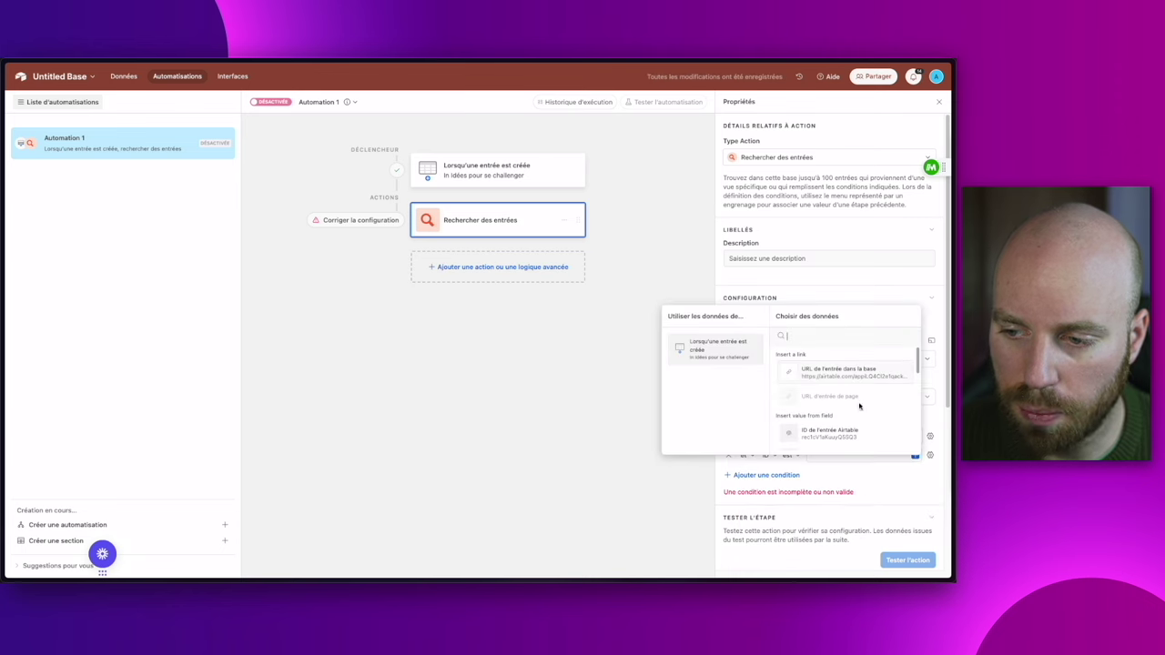
click(810, 431)
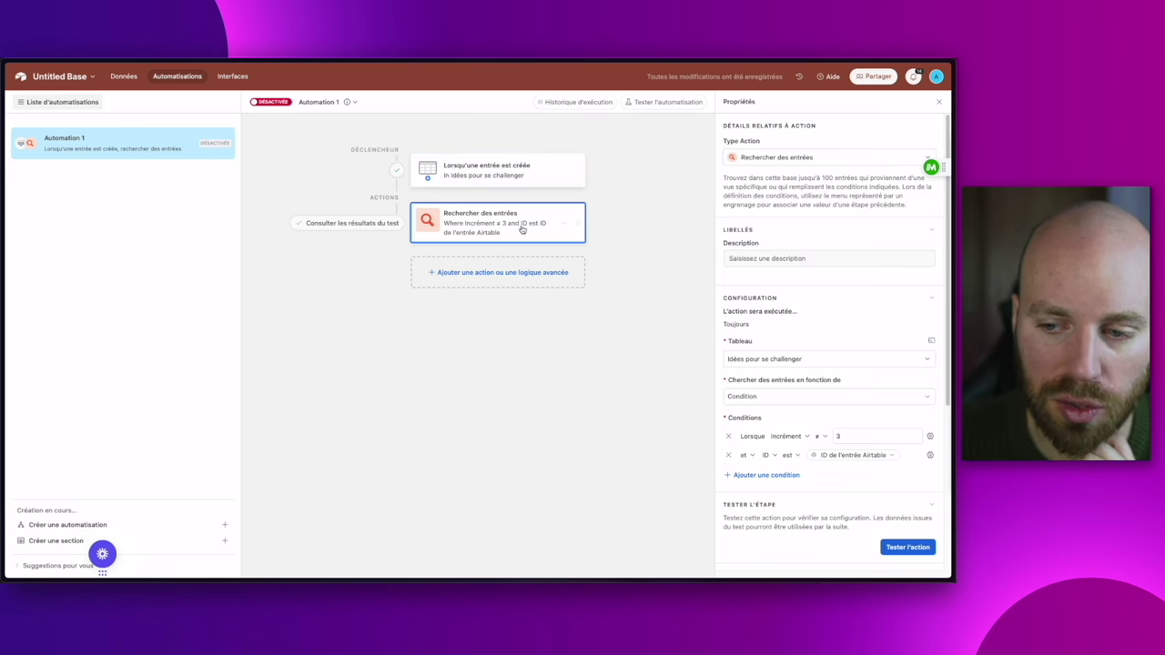
click(909, 548)
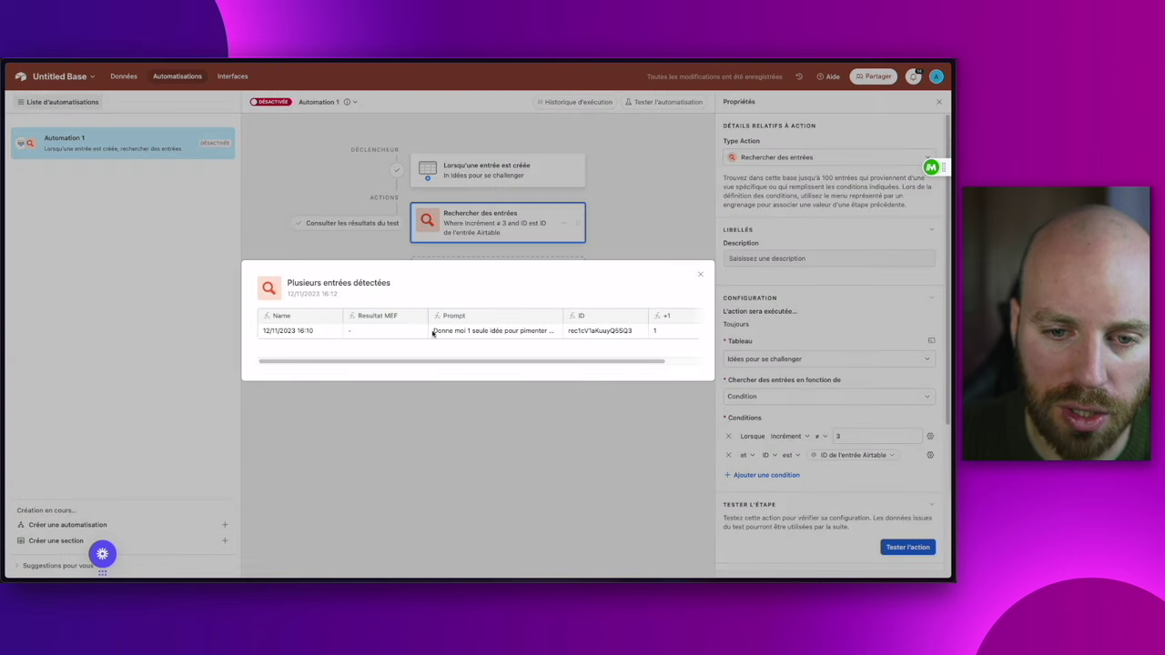
click(699, 274)
- Change the ID condition to n'est pas the trigger's ID de l'entrée Airtable, and retest the record search
click(796, 456)
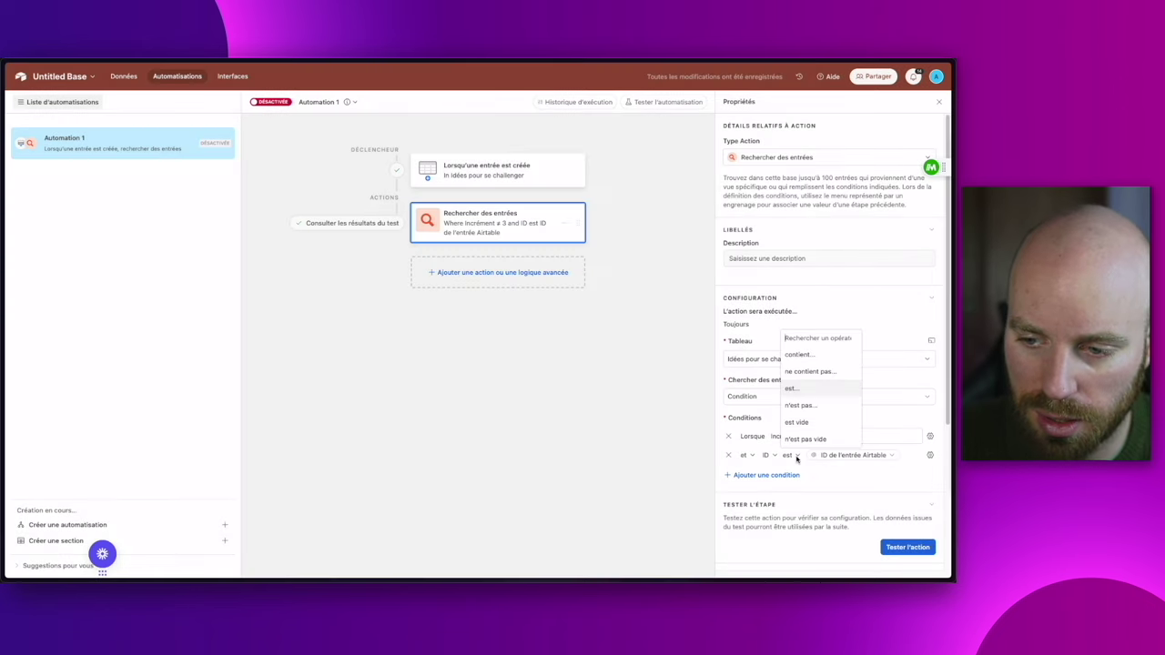
click(800, 405)
click(914, 455)
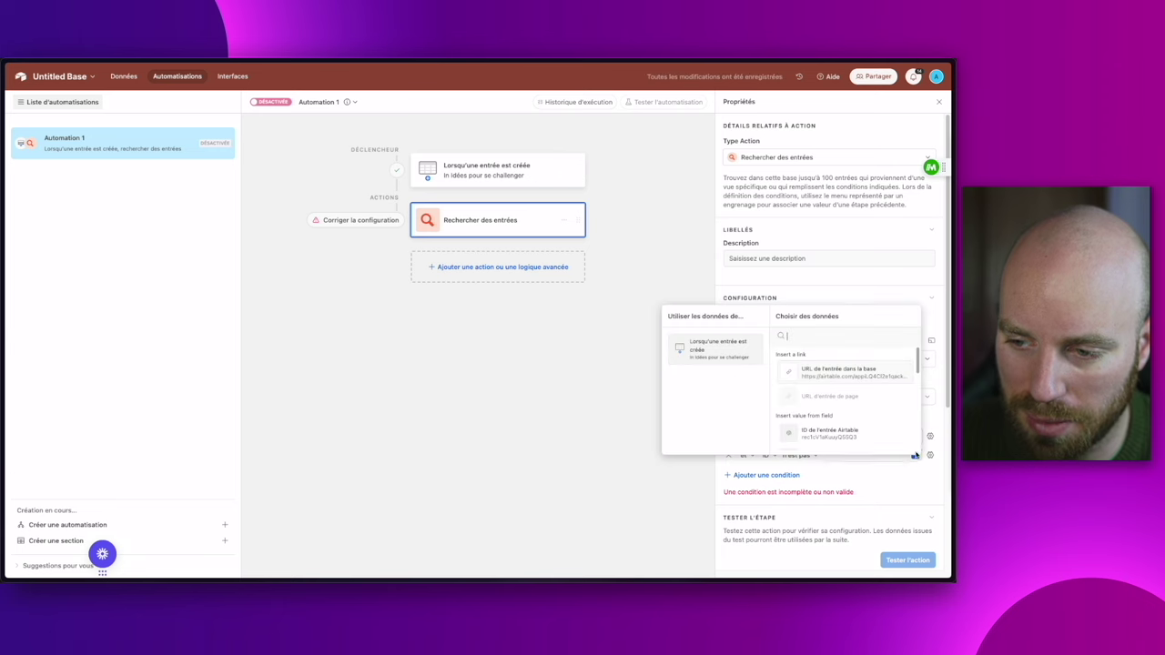
click(819, 433)
click(903, 547)
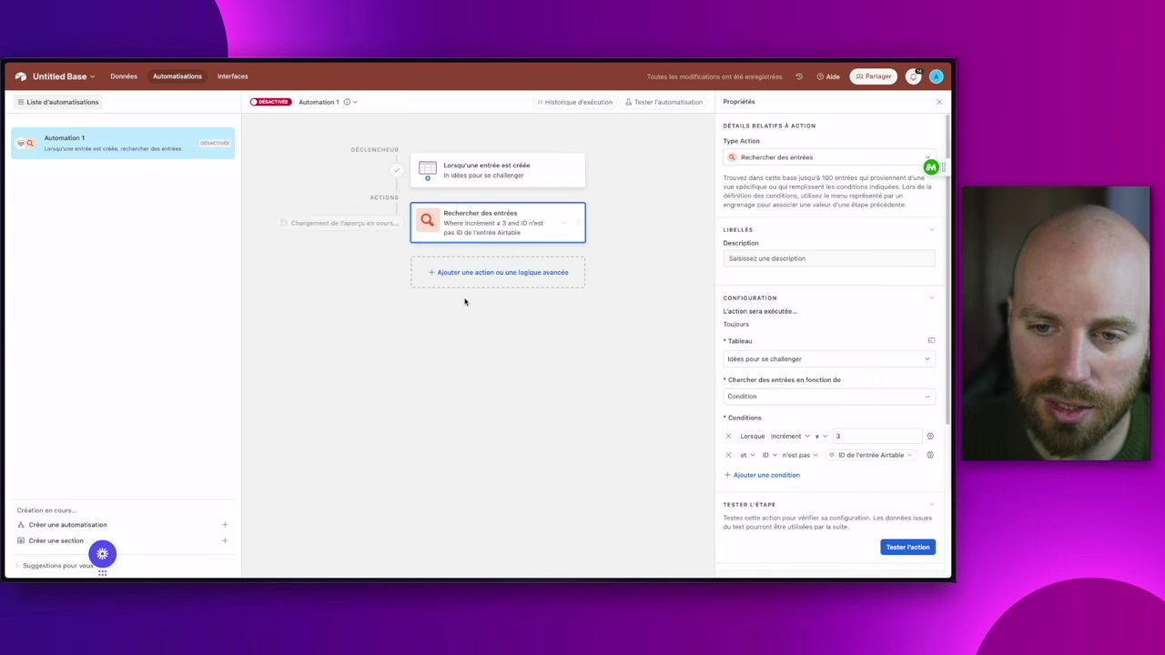
scroll(330, 306, right, 5)
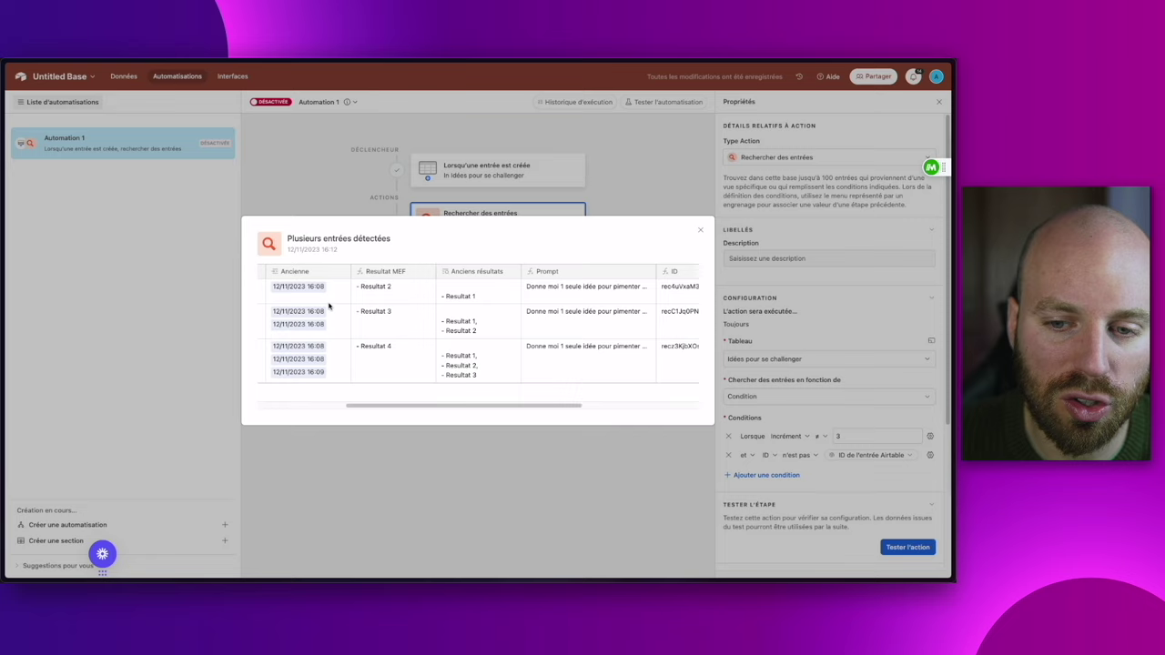
key(Escape)
- Add a Mettre à jour l'entrée action on Idées pour se challenger, targeting the trigger's ID de l'entrée Airtable
click(480, 278)
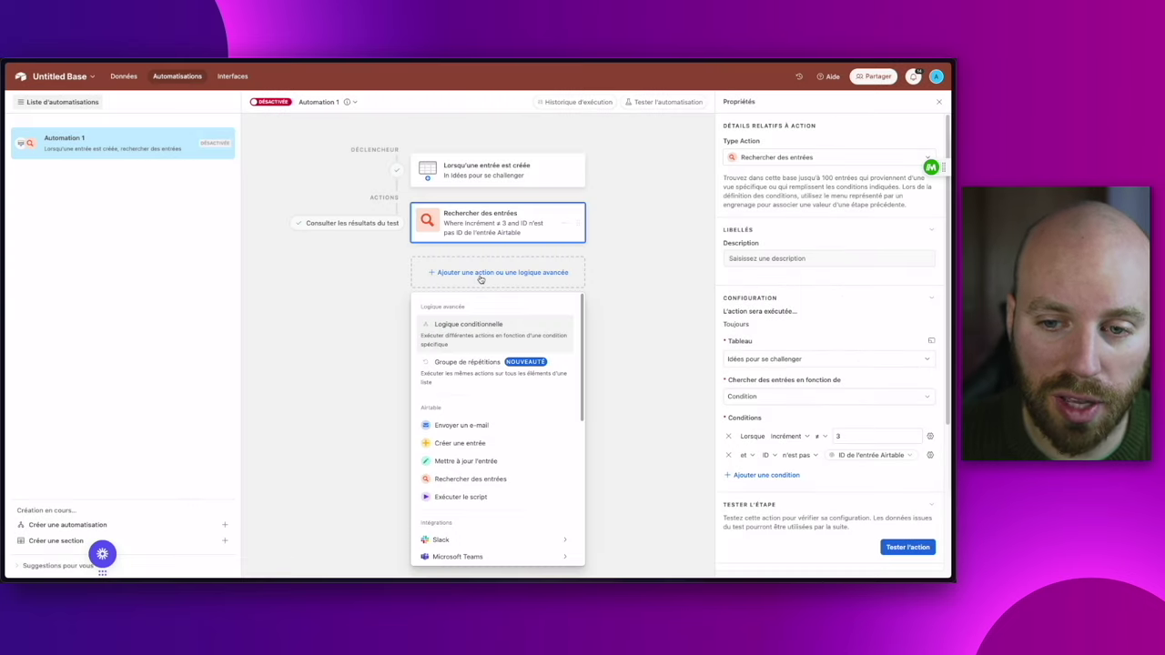
click(475, 462)
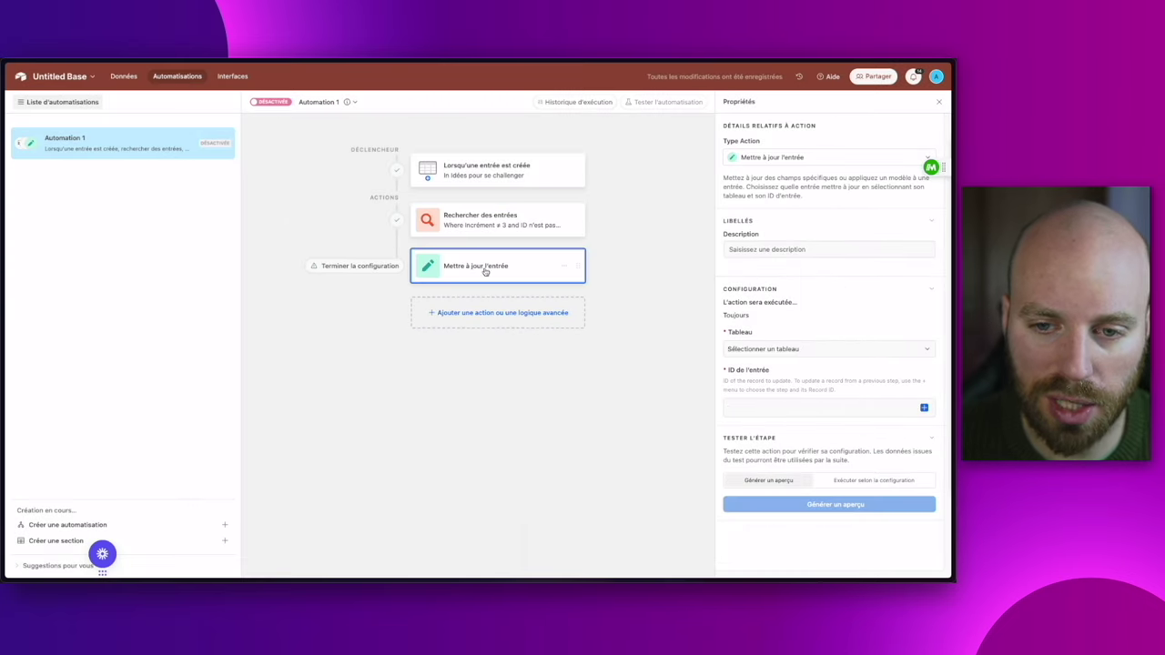
click(766, 350)
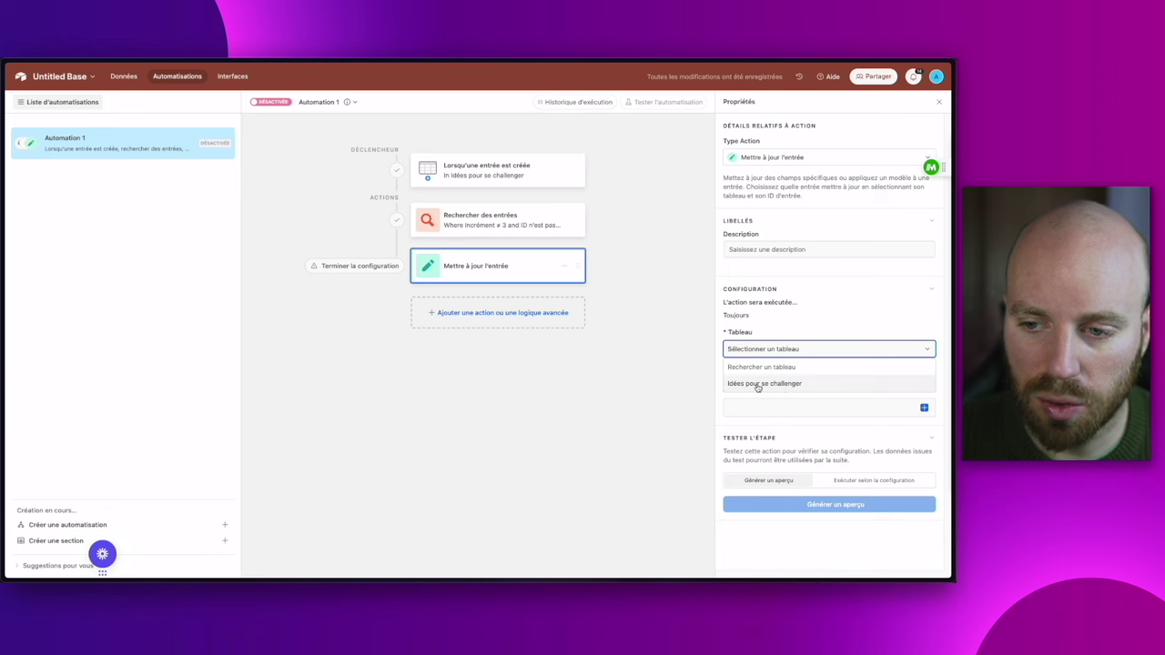
click(756, 383)
click(924, 409)
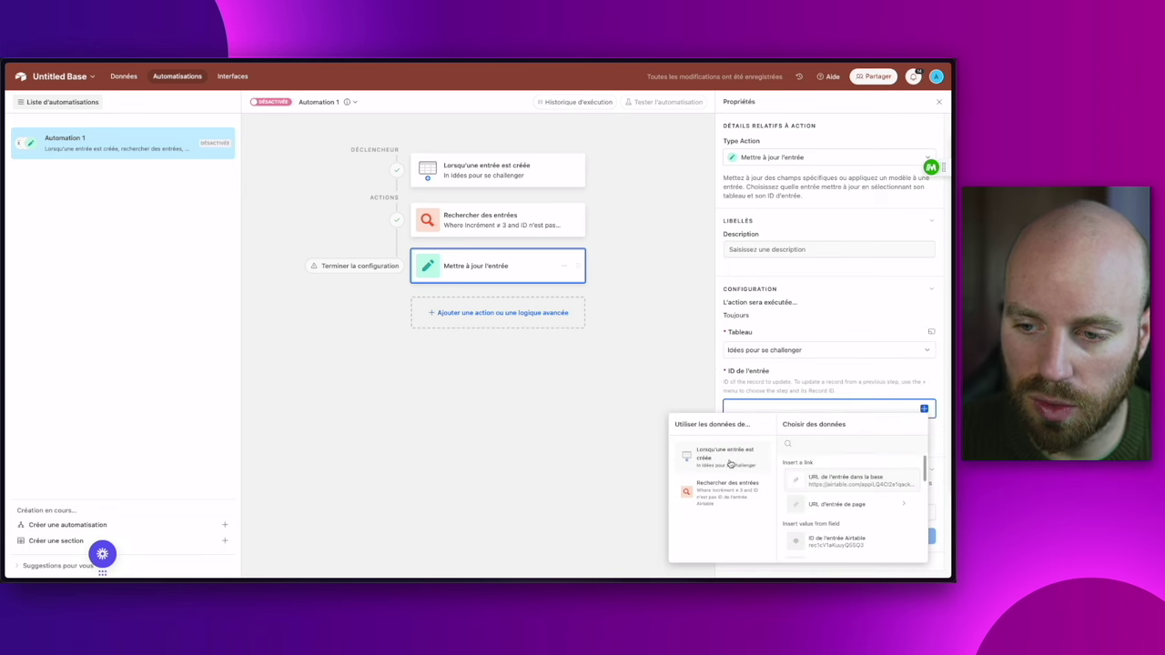
click(819, 540)
- Add the Ancienne field to the update and fill it with the list of Airtable record IDs from Rechercher des entrées
click(784, 431)
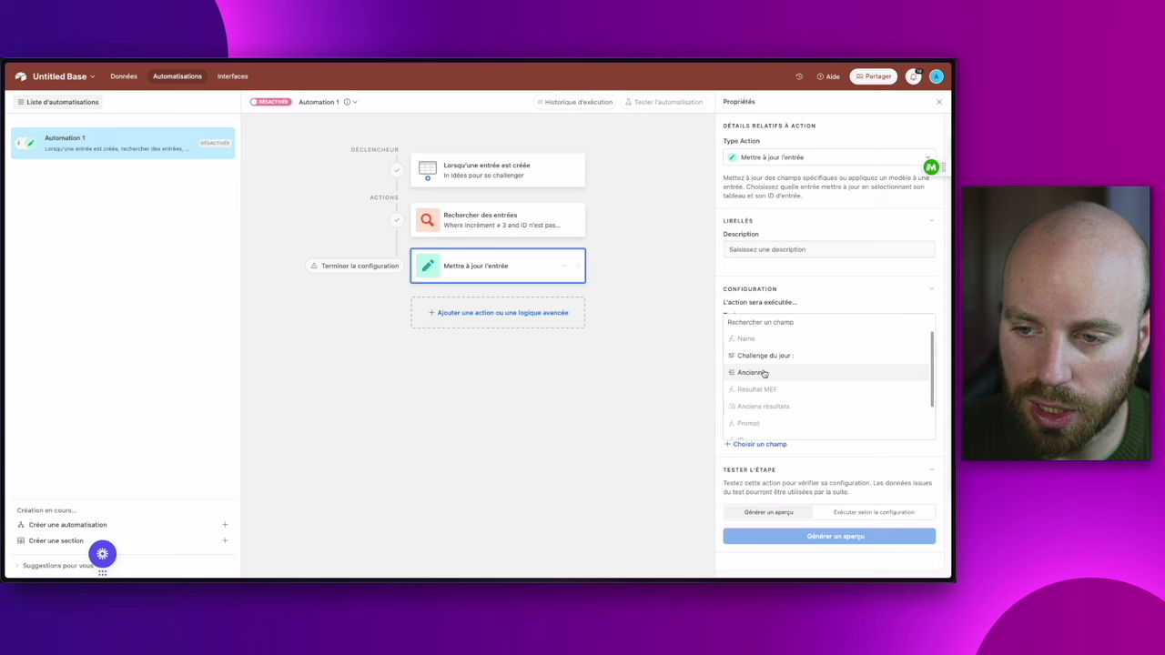
click(750, 373)
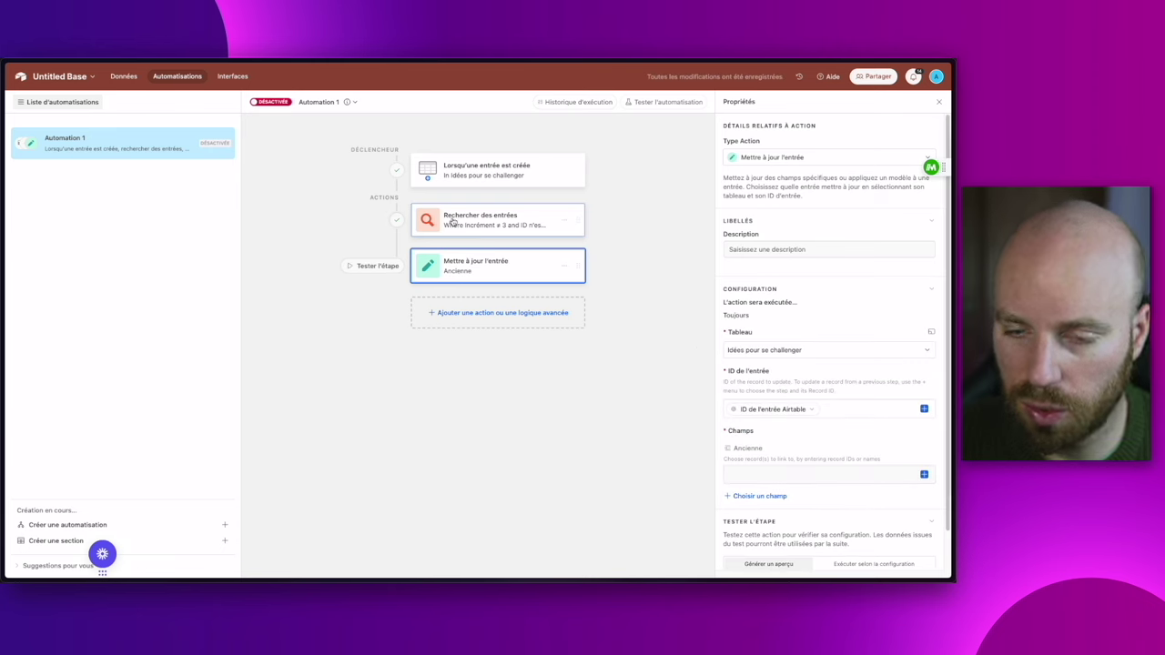
click(904, 476)
click(719, 403)
scroll(839, 454, down, 4)
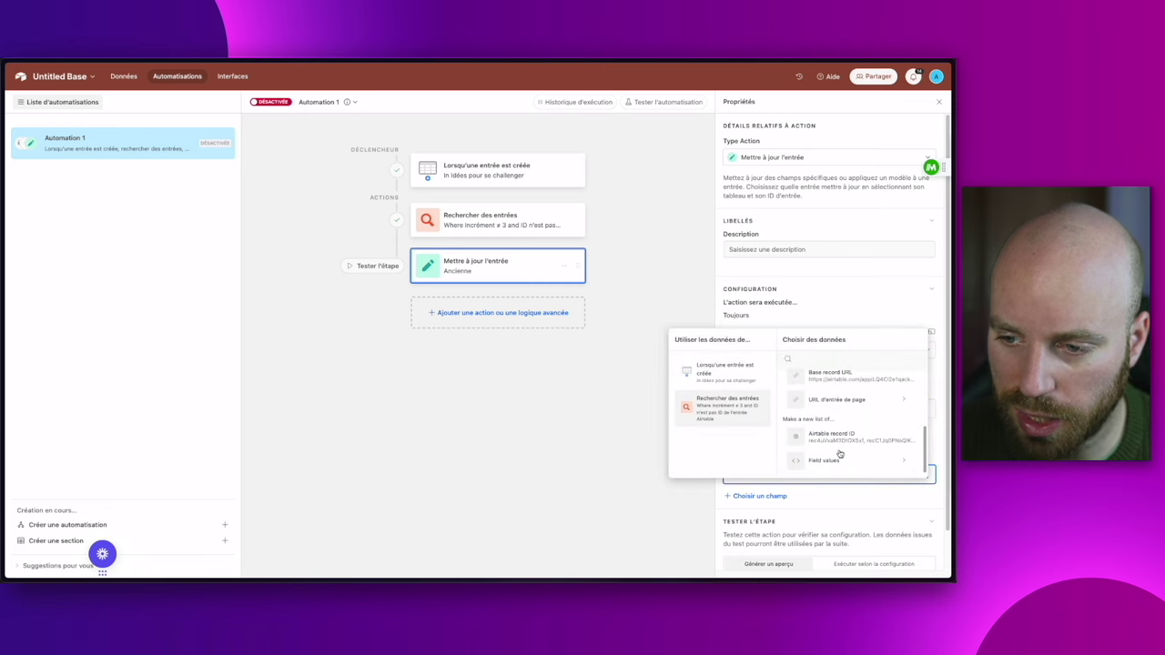
click(838, 440)
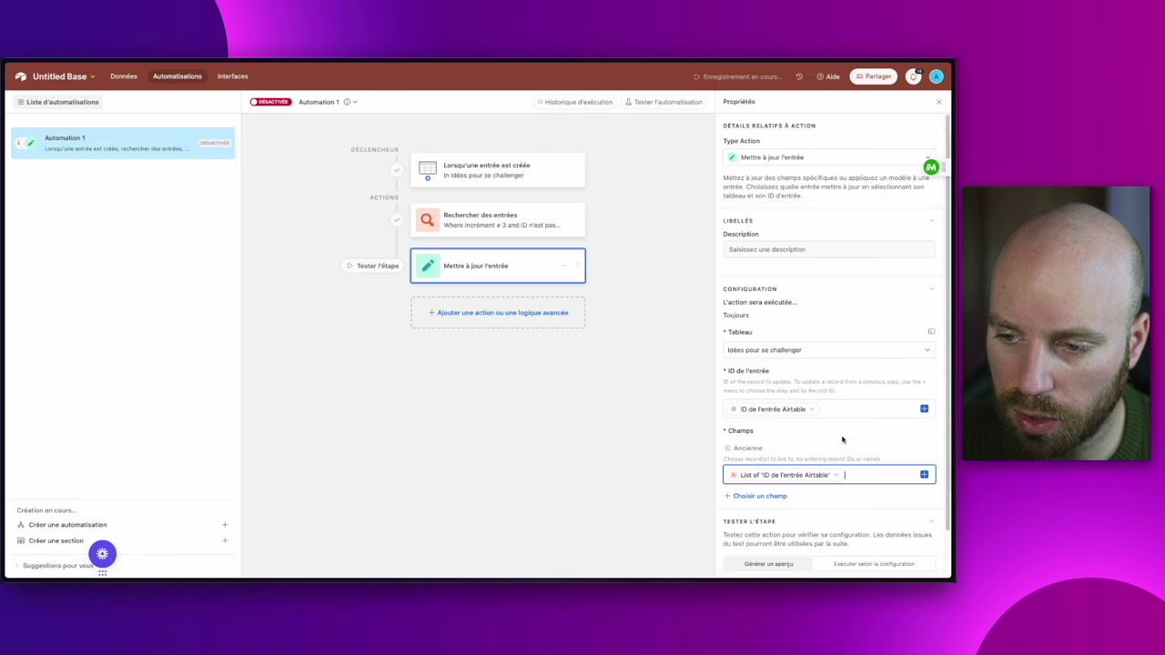
- Generate a preview of the update action and check the linked Ancienne entries
scroll(853, 497, down, 1)
click(848, 547)
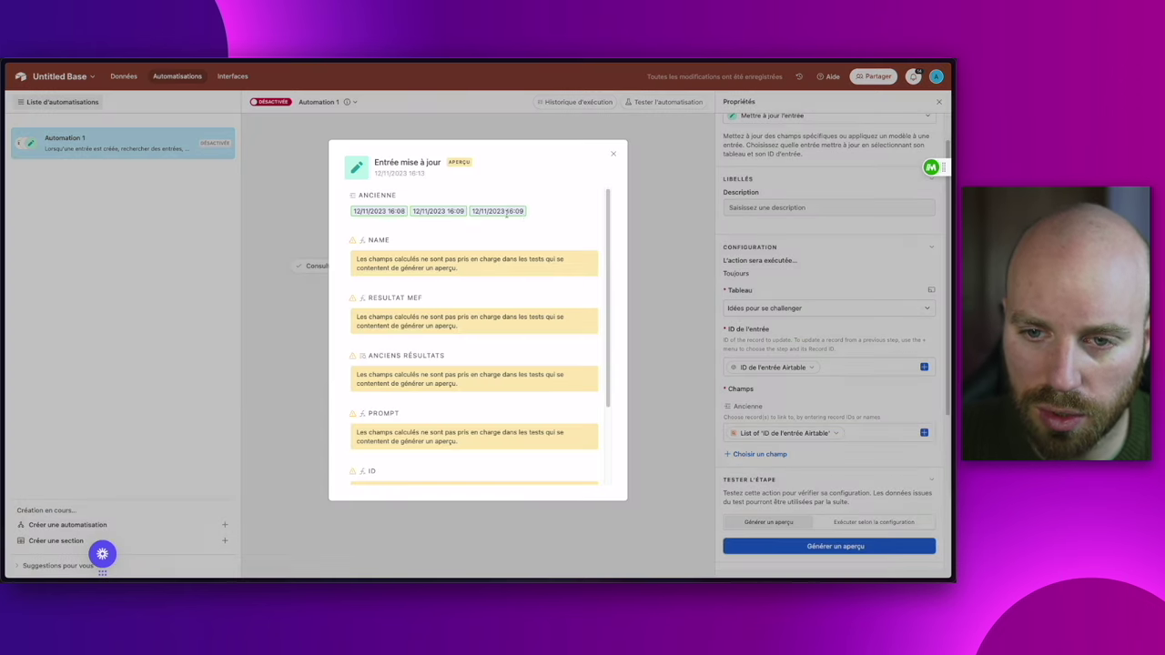
click(613, 154)
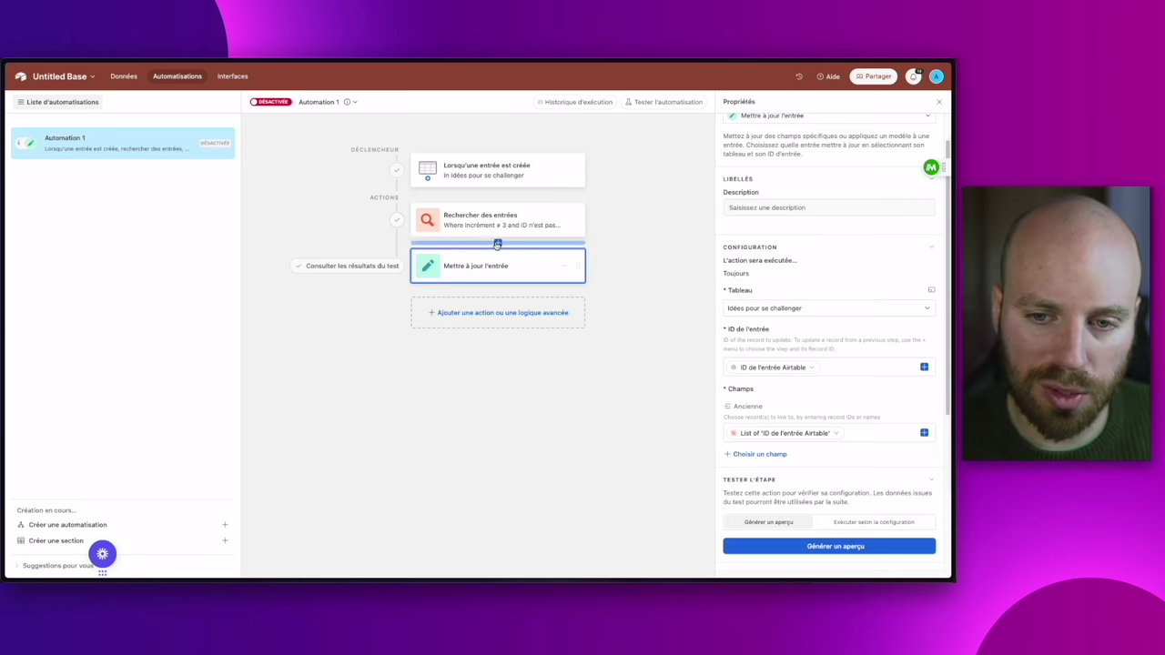
- Add a Groupe de répétitions that uses the Rechercher des entrées results as its input list
click(466, 313)
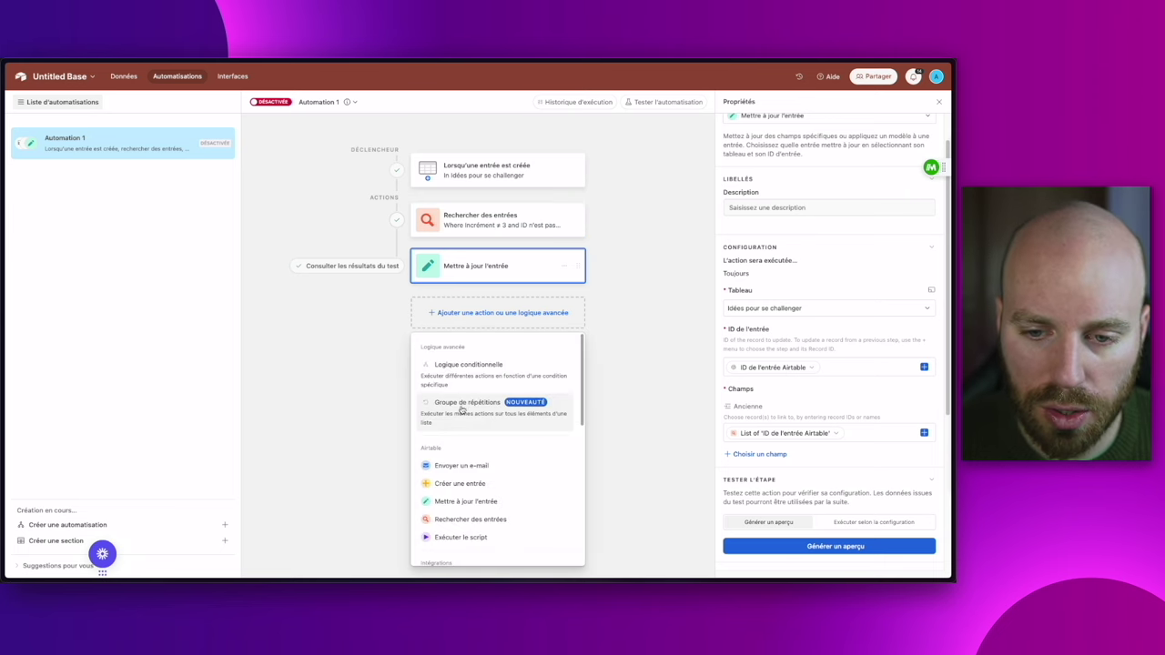
click(475, 405)
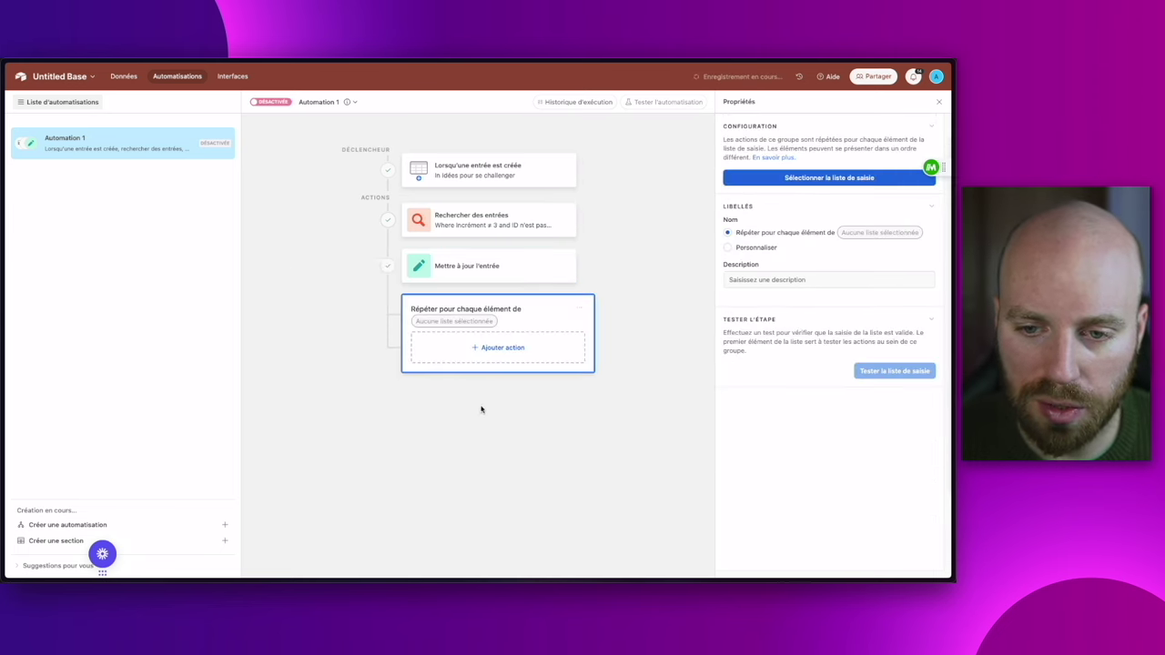
click(836, 175)
click(725, 267)
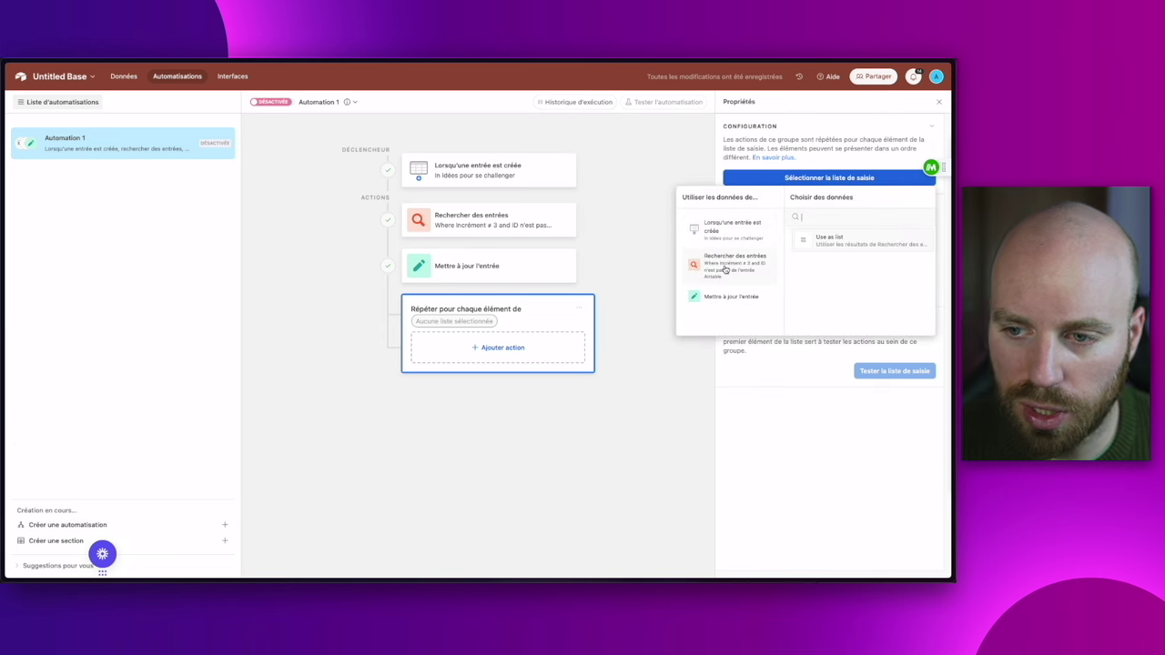
click(828, 242)
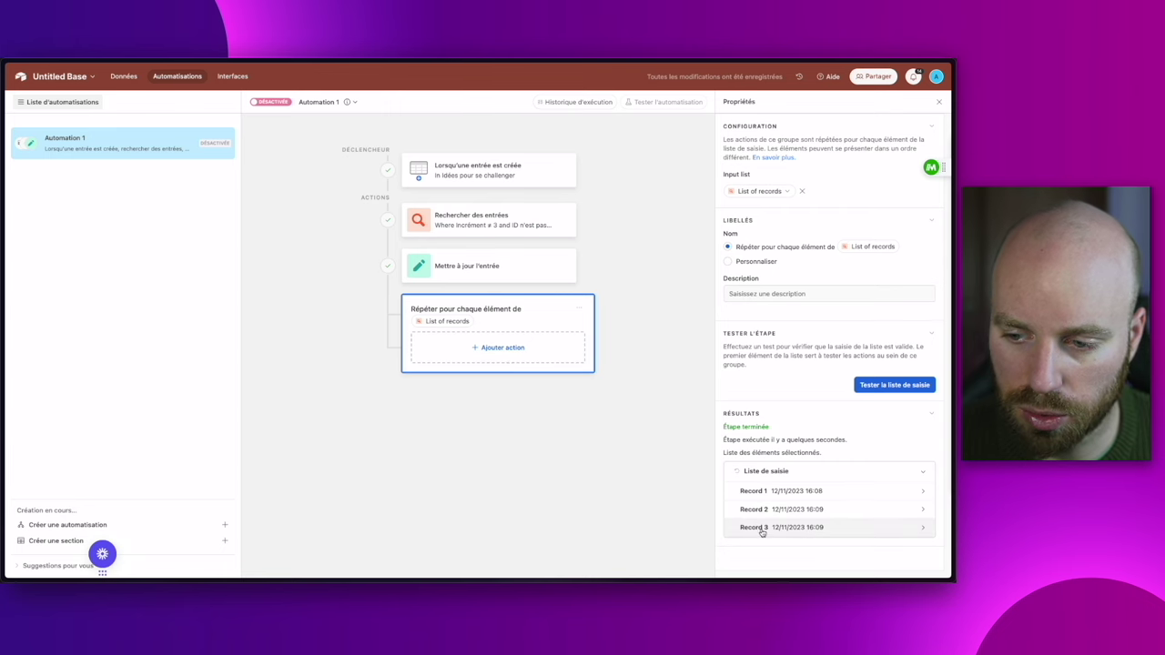
- Add a Mettre à jour l'entrée action inside the repeating group on Idées pour se challenger, targeting the current item's Airtable record ID
click(505, 350)
click(468, 418)
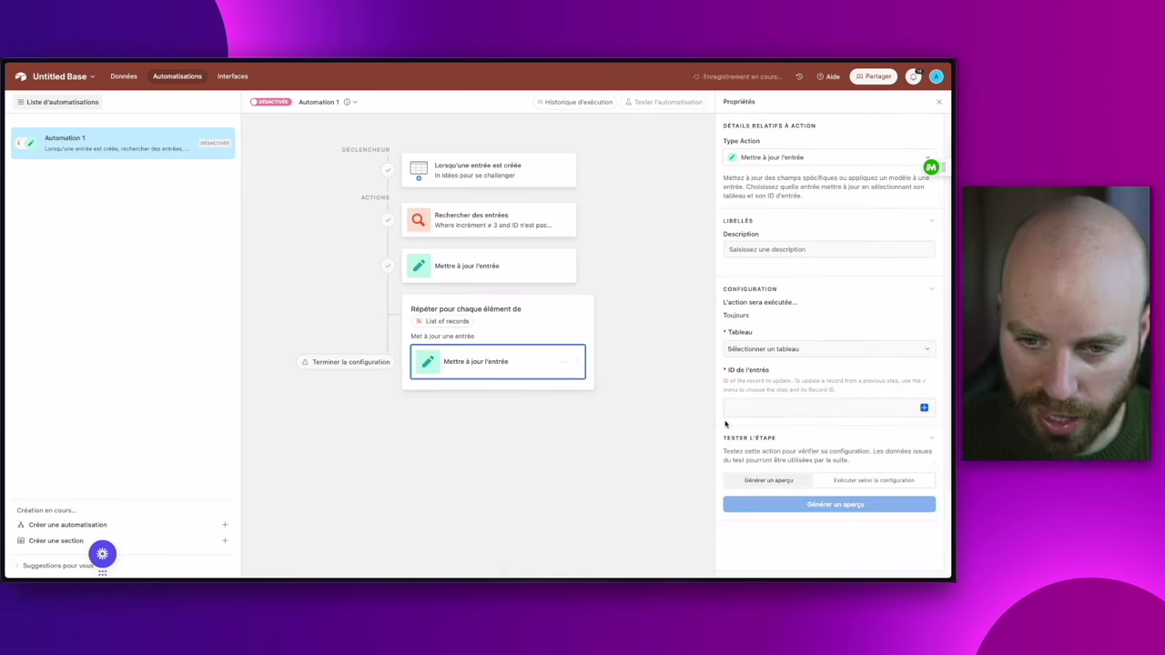
click(778, 350)
click(764, 366)
click(924, 407)
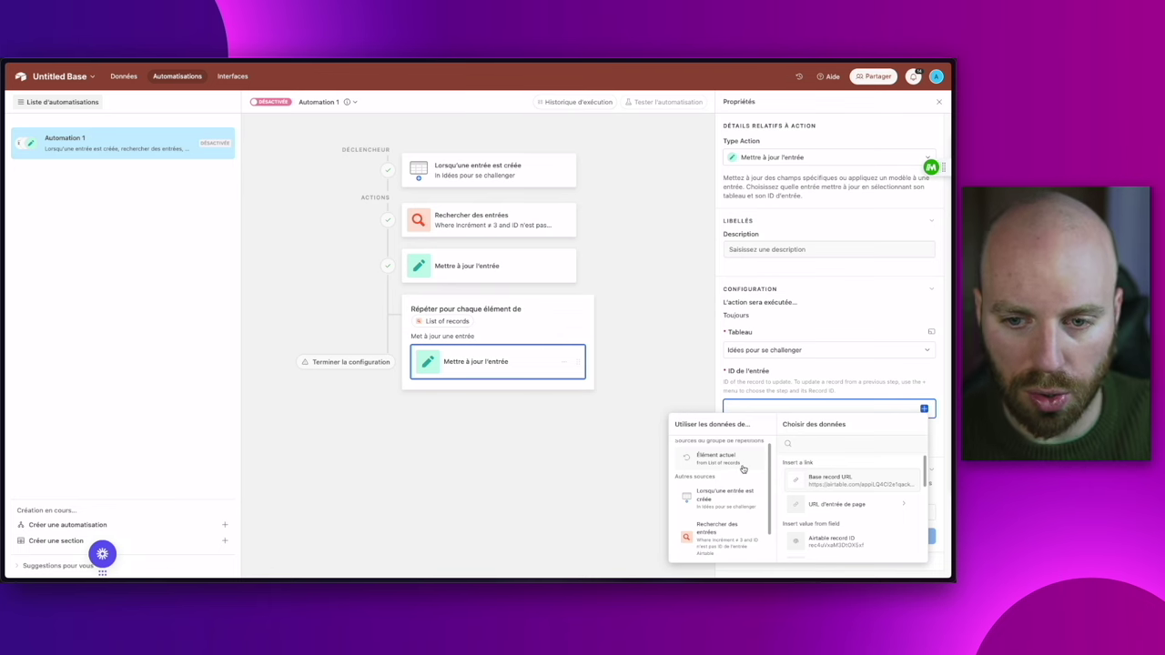
click(832, 541)
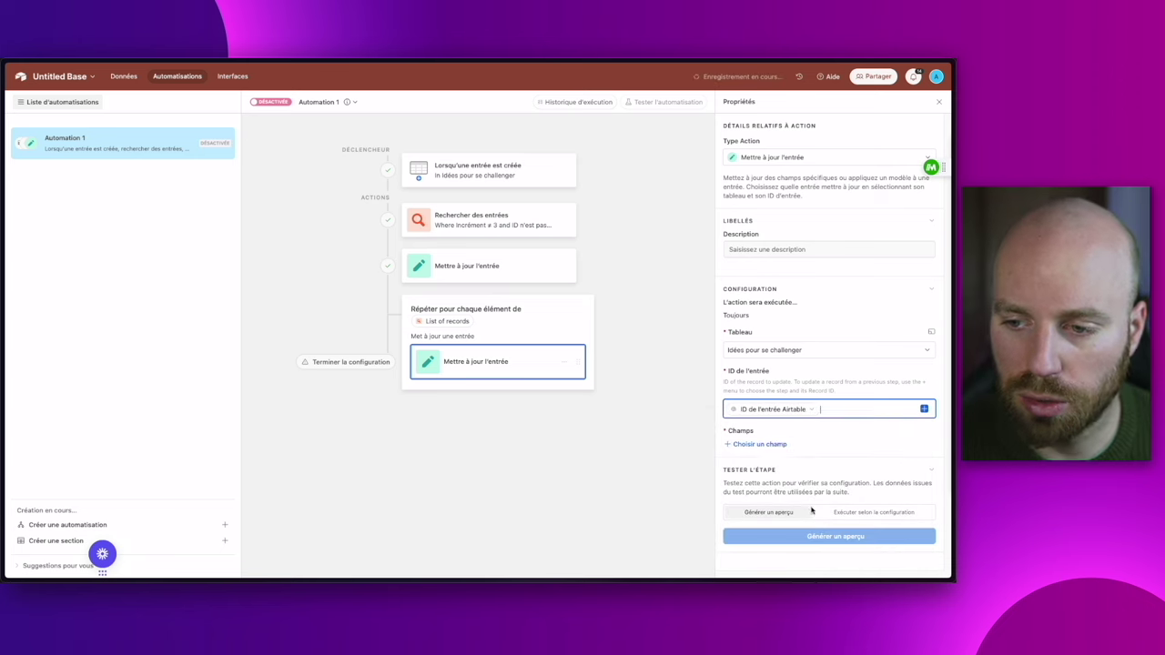
- Add the Incrément field to the repeating update action and fill it dynamically with the current item's +1 value
click(753, 444)
click(770, 417)
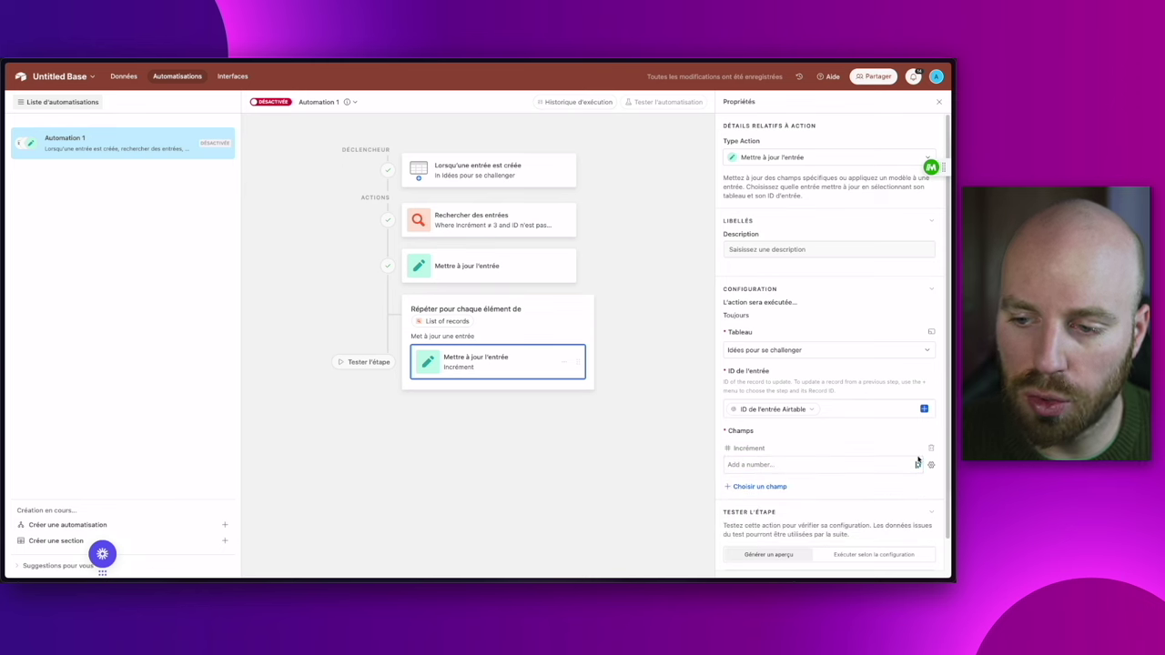
click(930, 465)
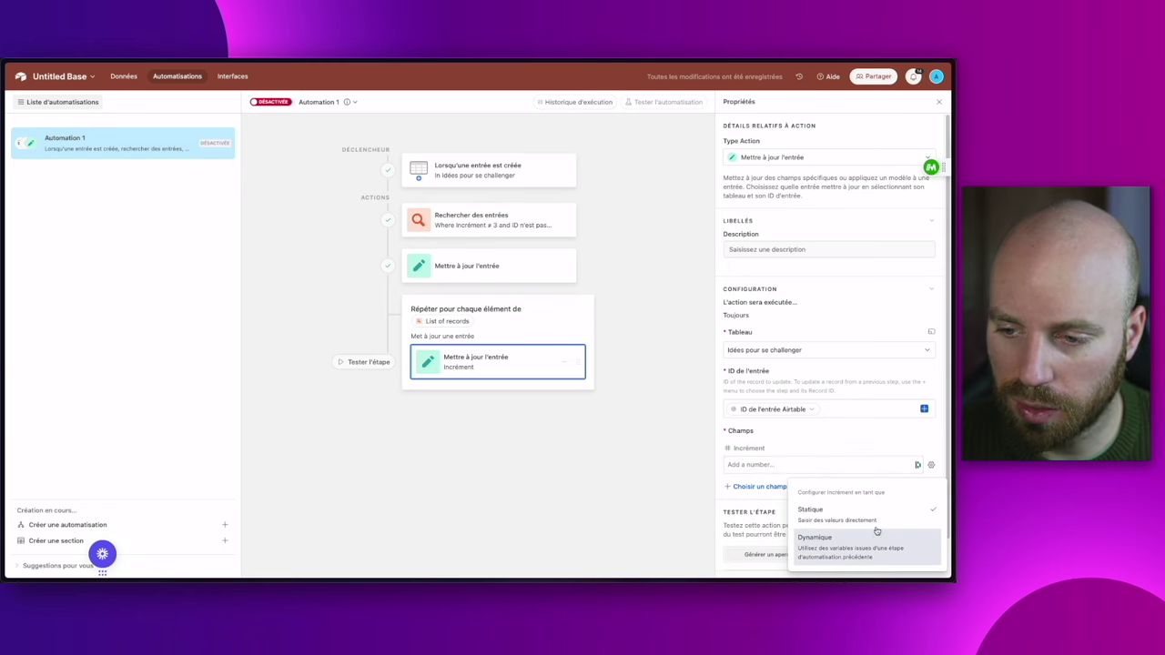
click(876, 536)
click(842, 465)
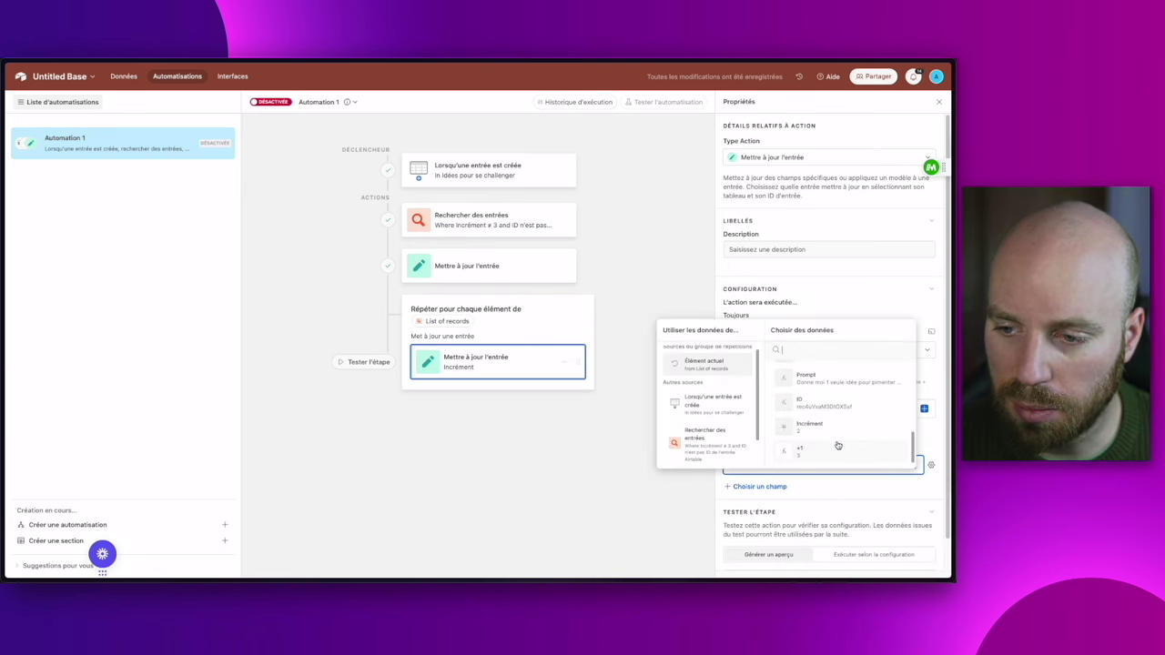
click(804, 451)
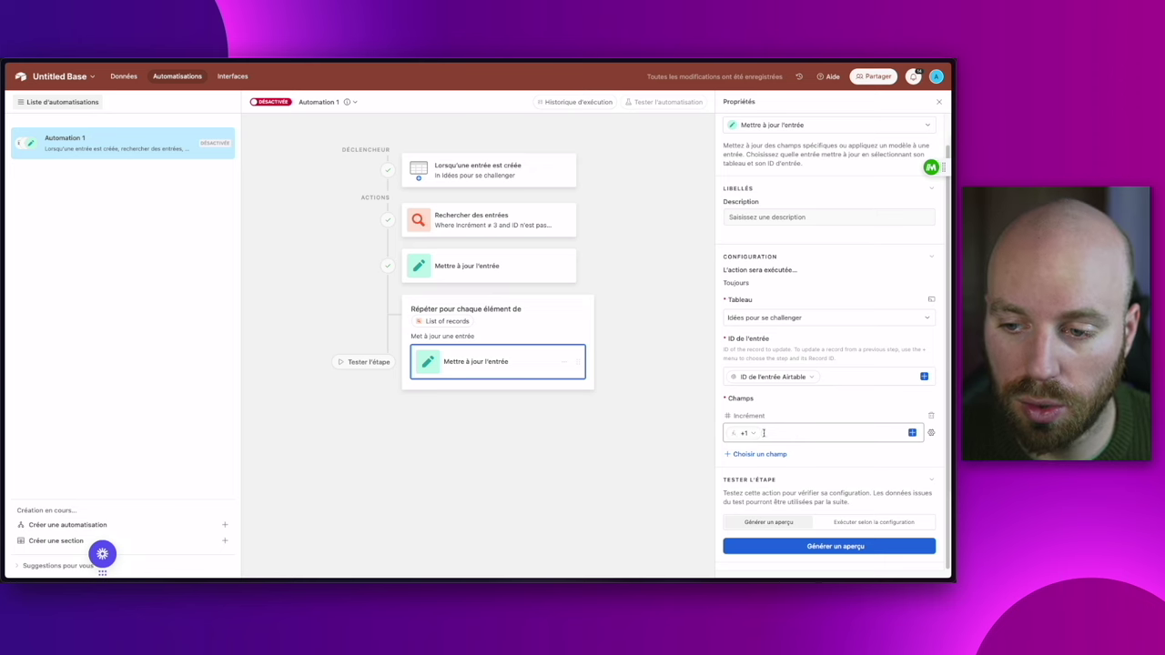
- Generate a preview of the repeating update action and check the Incrément change
click(807, 548)
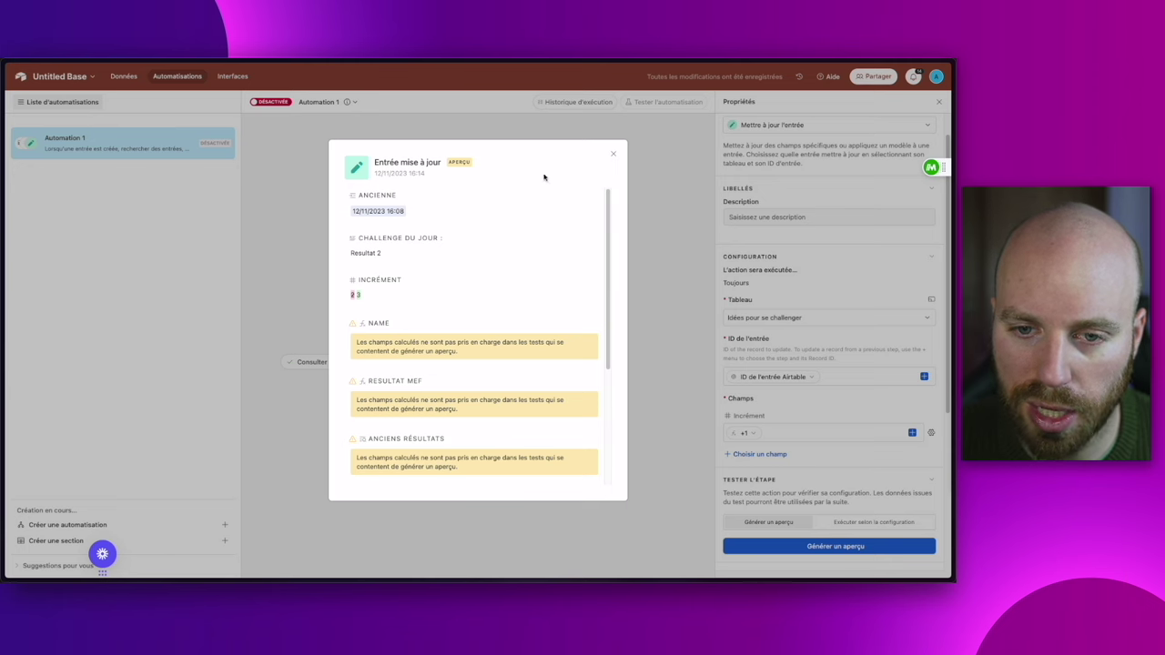
click(612, 154)
click(505, 331)
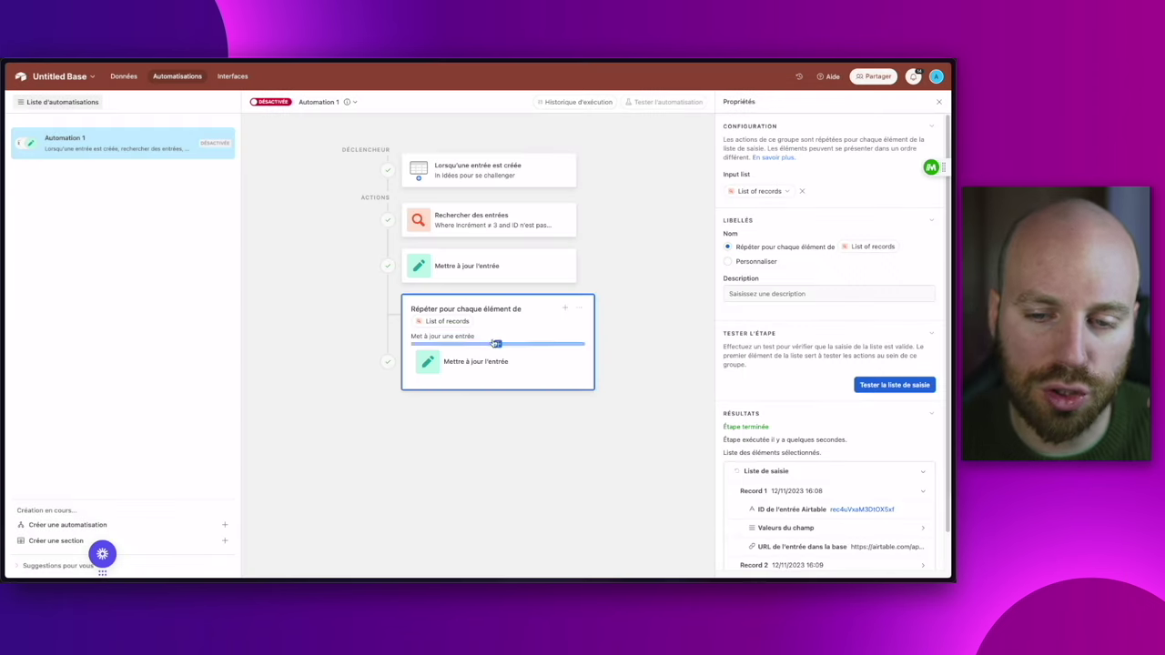
- Rename the automation as Activation and turn it on
click(354, 102)
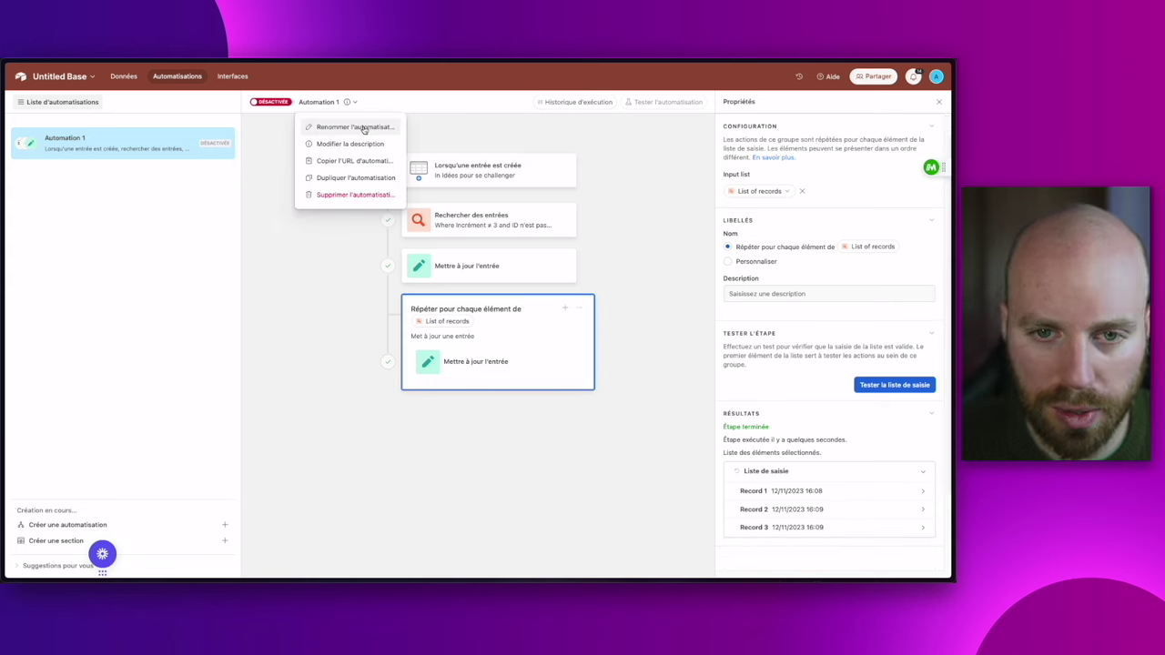
click(360, 127)
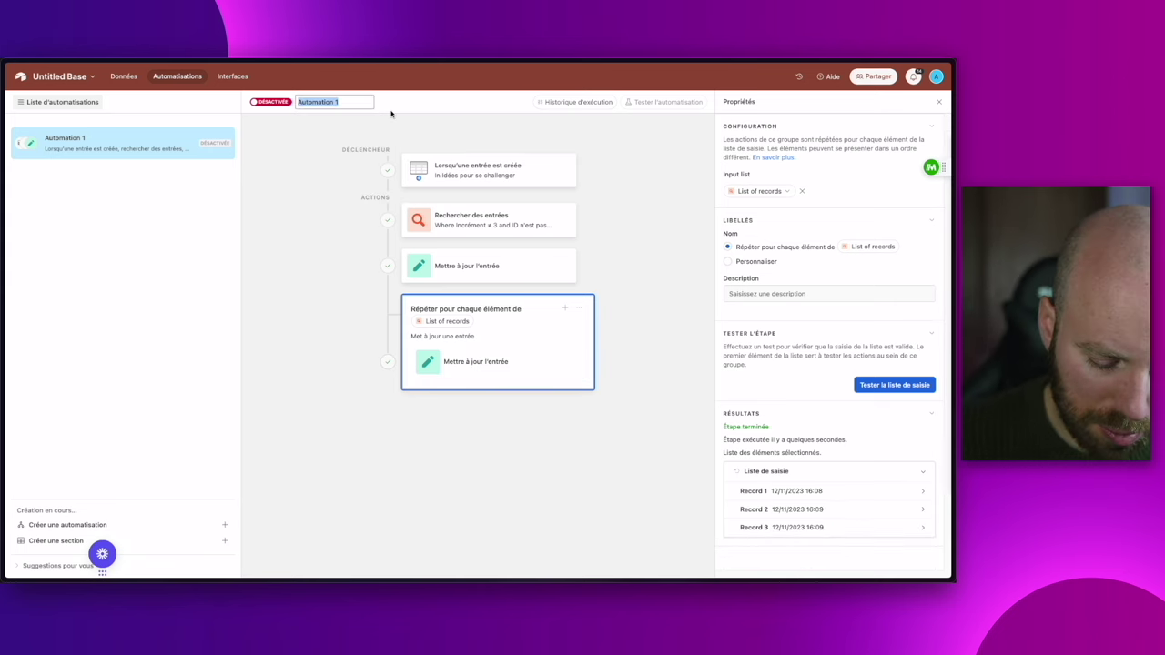
text(Activation)
key(Return)
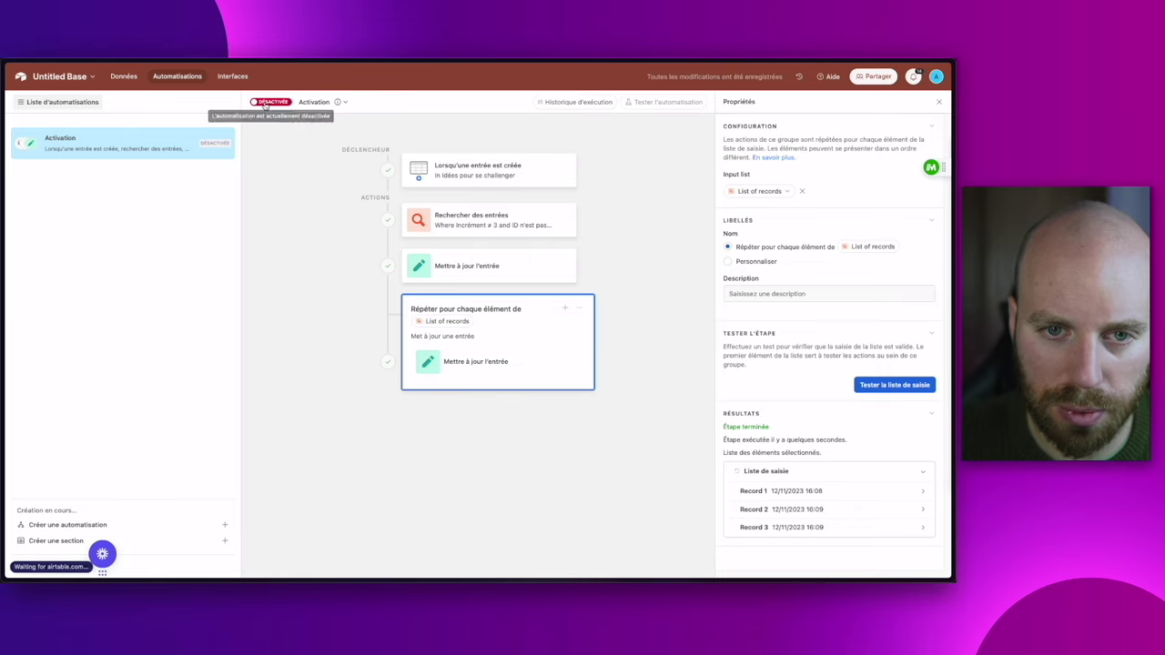
- Delete all five existing records from the Idées pour se challenger table
click(124, 76)
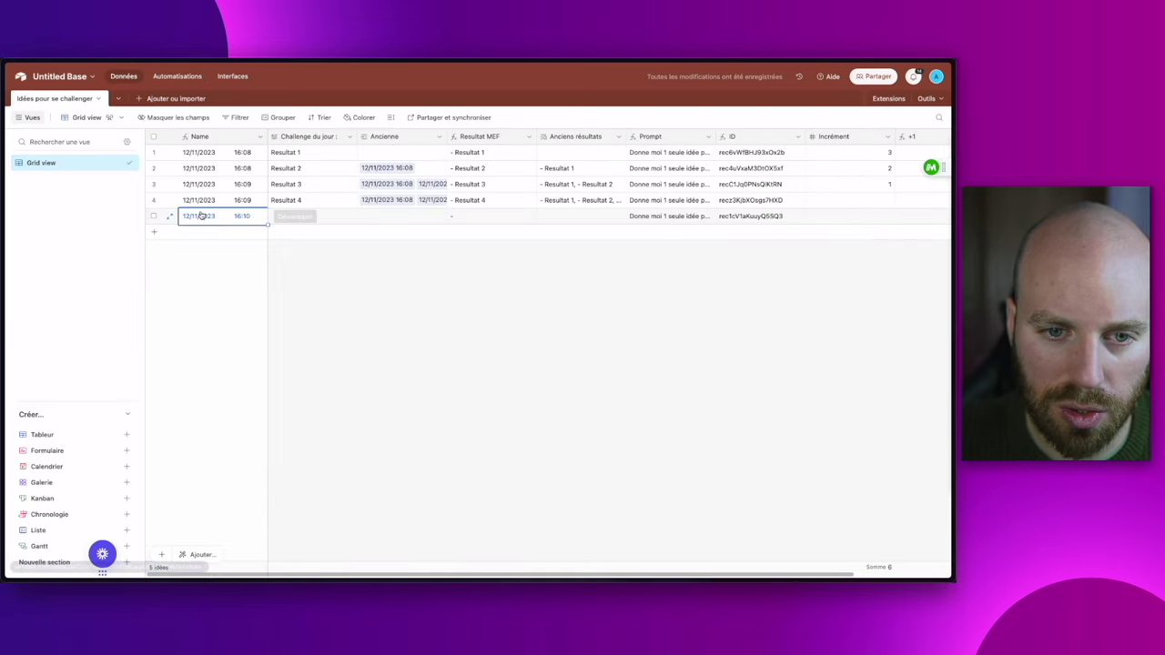
drag(198, 216, 209, 158)
right_click(208, 161)
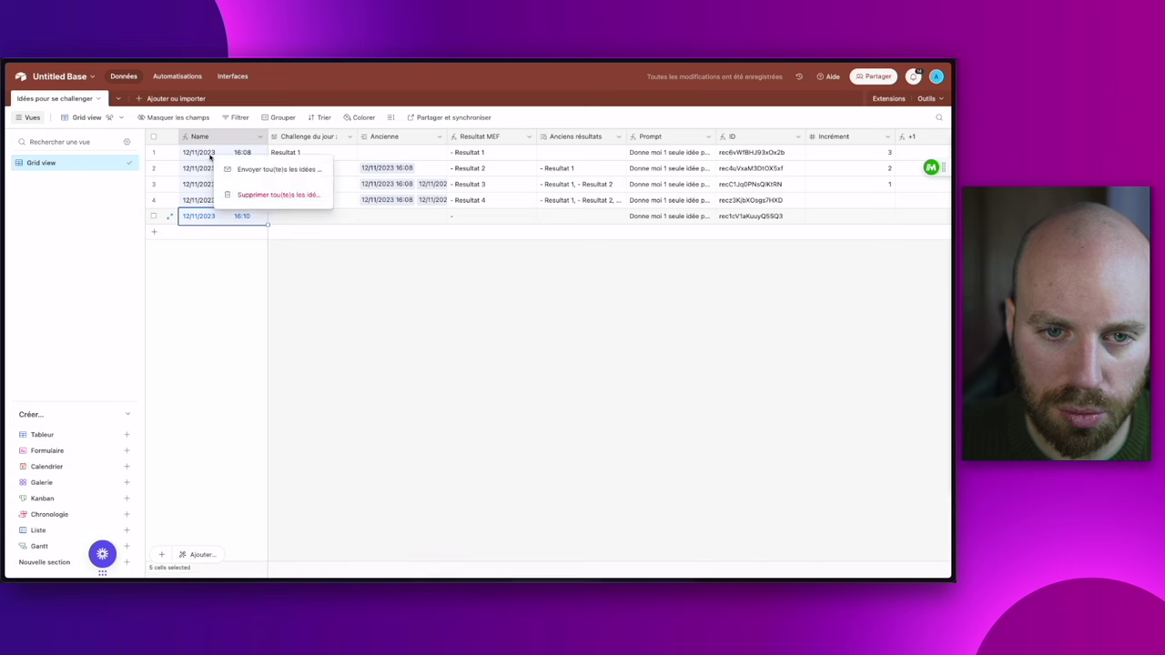
click(264, 194)
- Add a first new record to the emptied table and set its Challenge du jour to "Resultat 1"
click(211, 159)
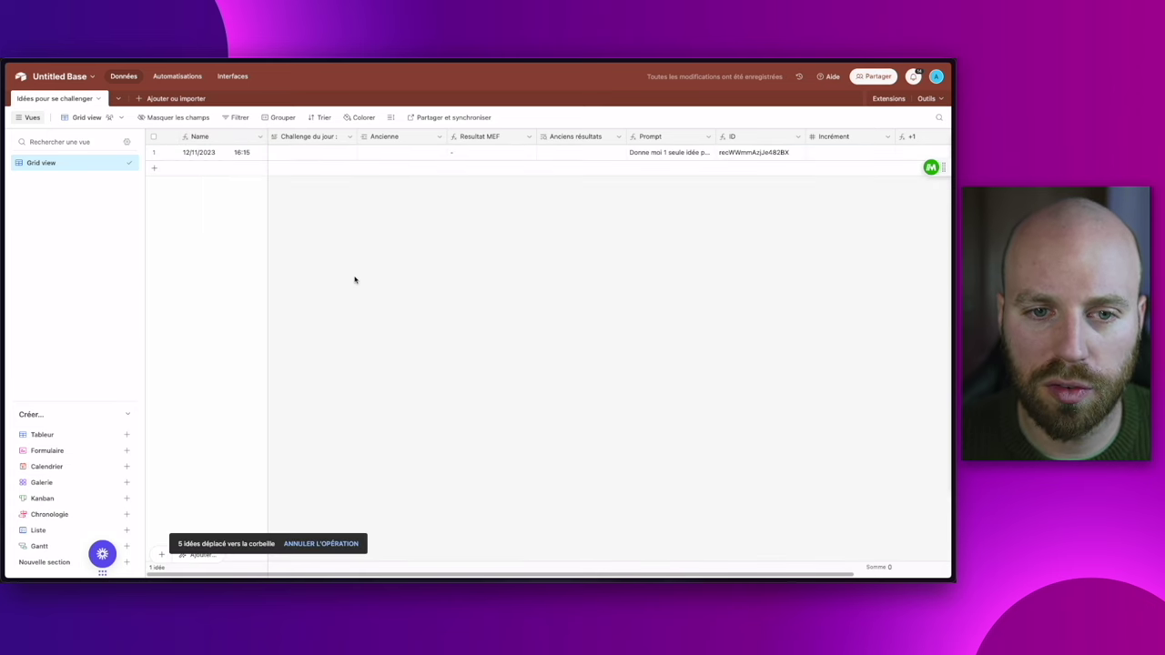
scroll(728, 203, right, 4)
scroll(711, 204, left, 4)
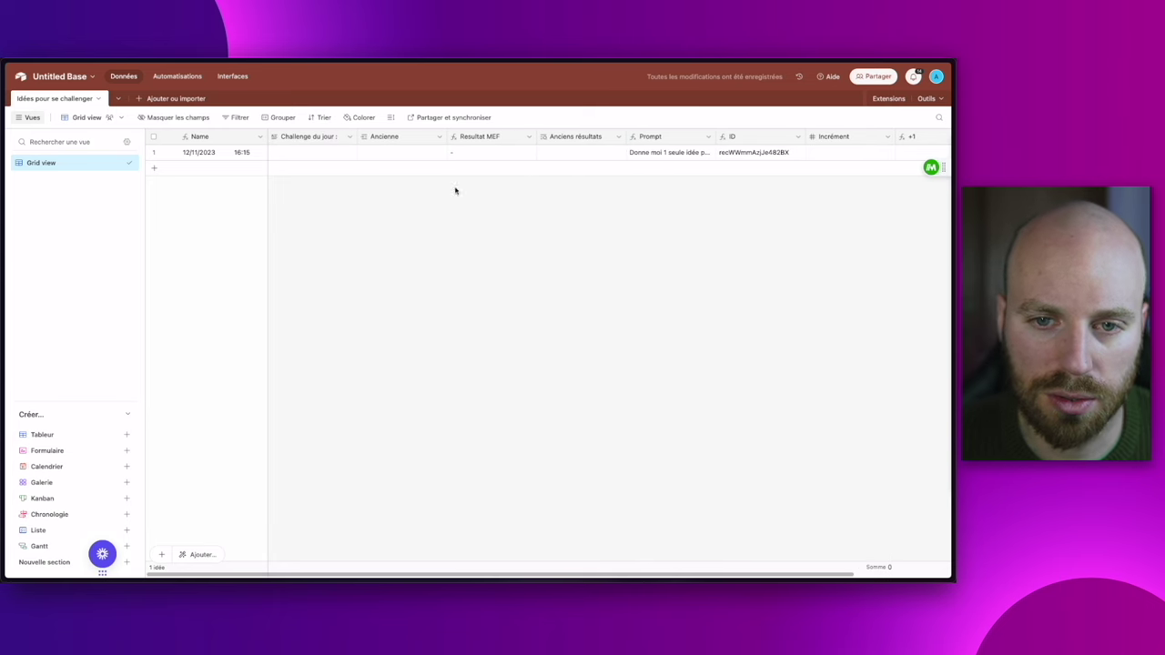
click(322, 156)
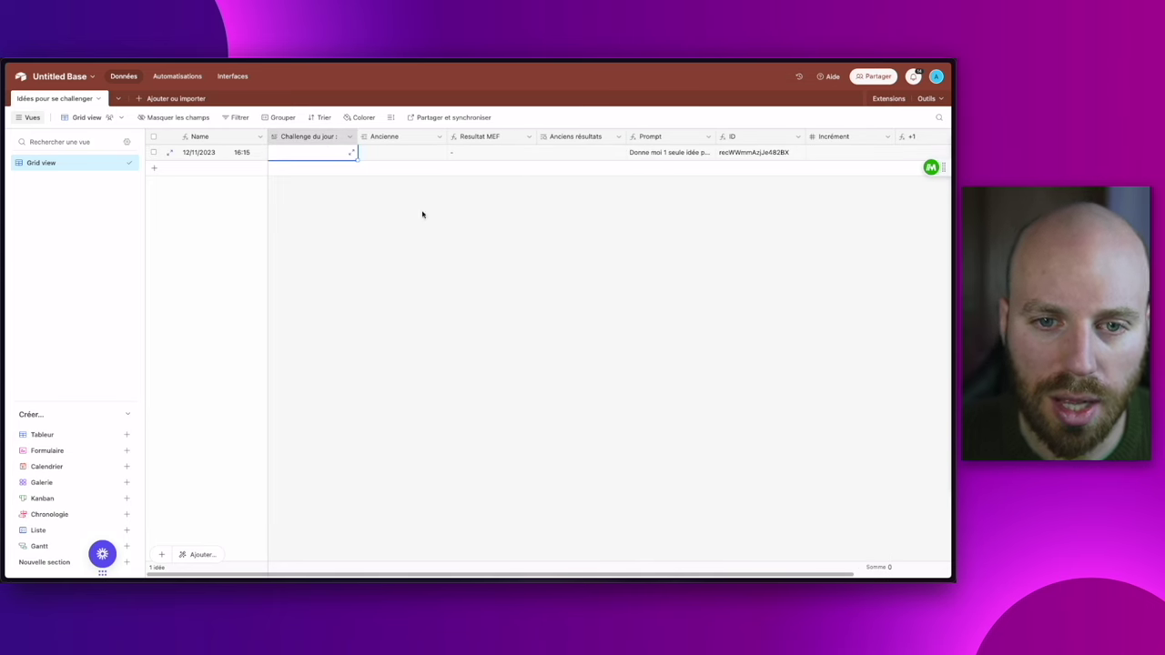
text(Resultat 1)
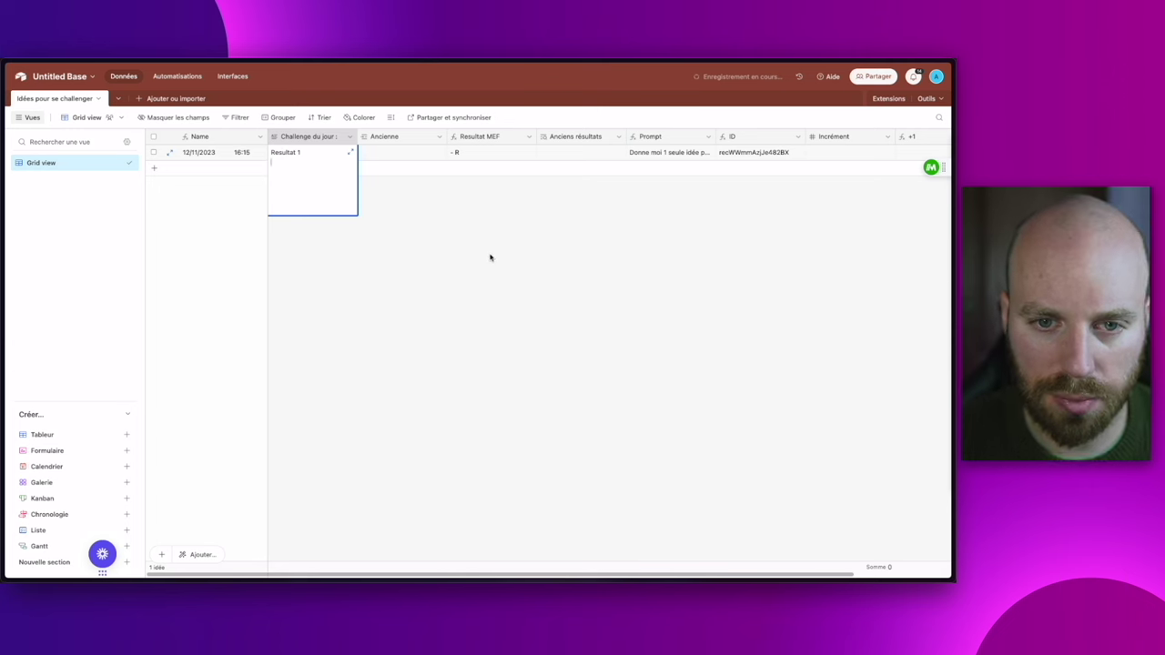
click(489, 269)
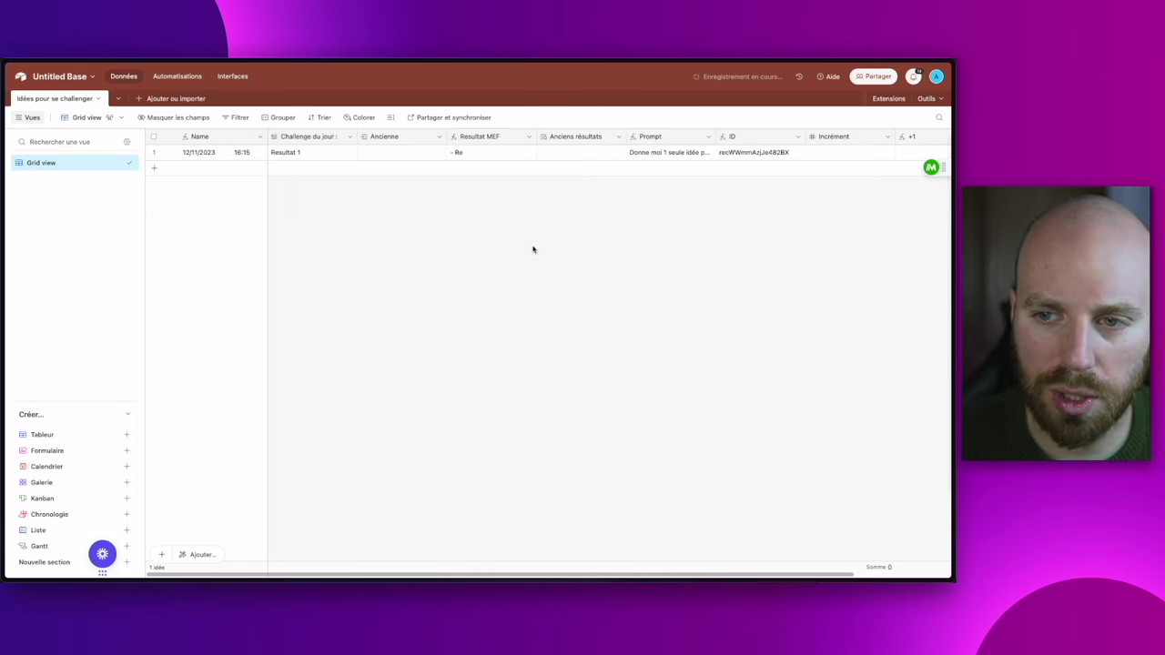
- Add two more records with an empty Challenge du jour, checking the Ancienne, Incrément and +1 fields after each
click(186, 173)
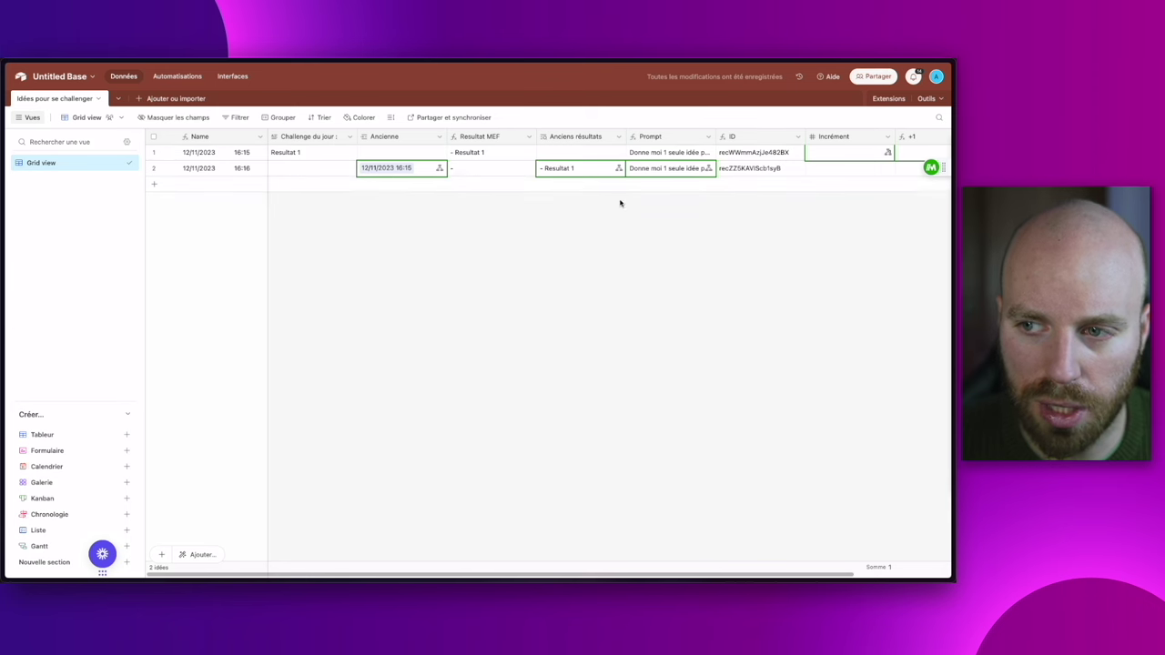
scroll(701, 173, right, 3)
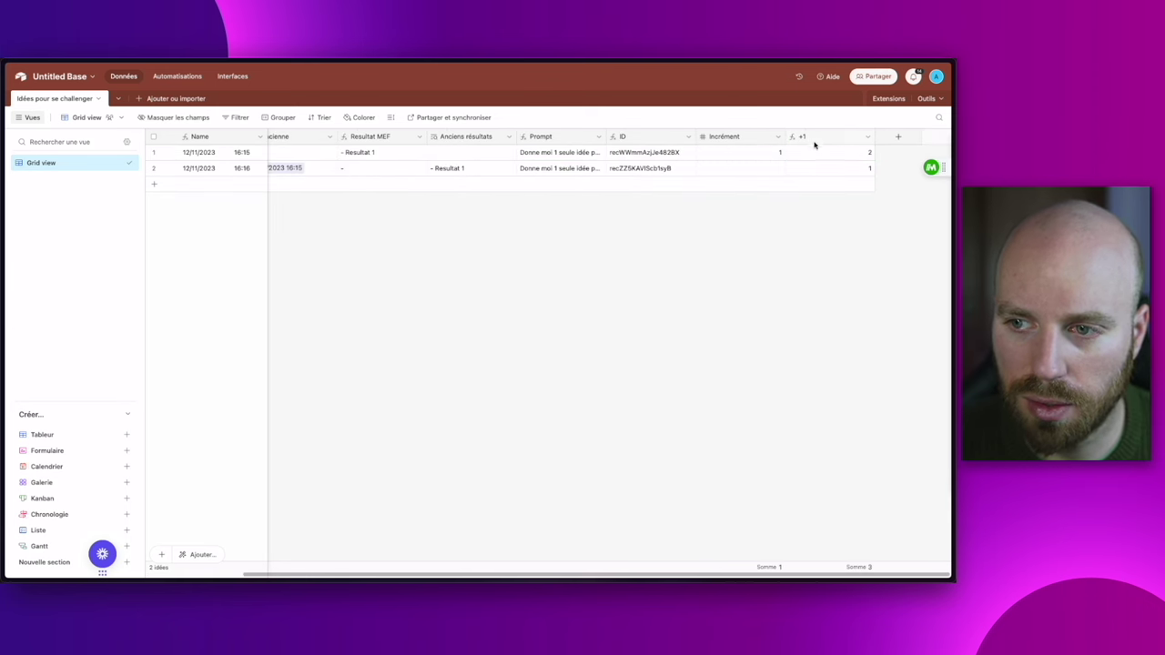
scroll(618, 162, left, 3)
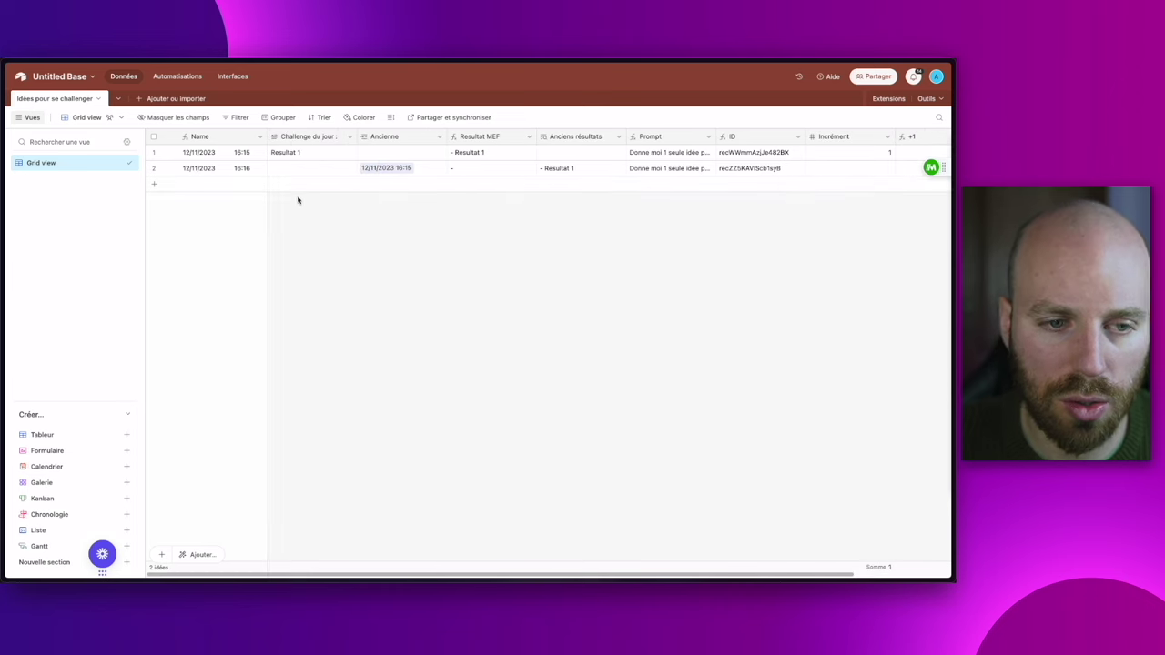
click(222, 185)
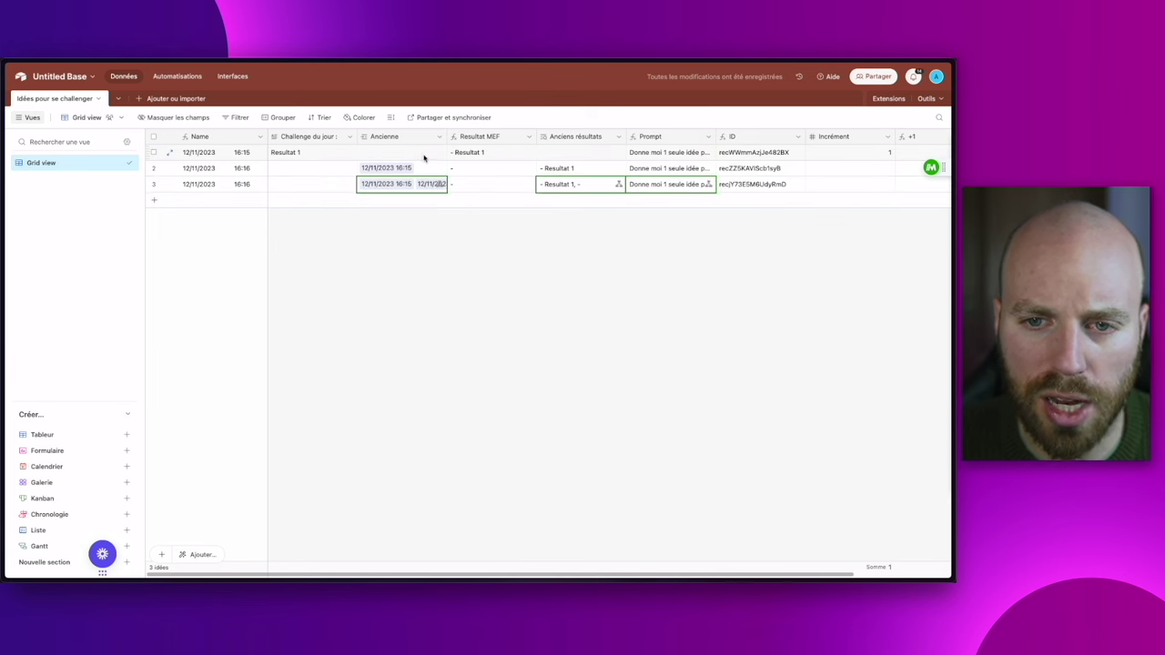
scroll(428, 209, right, 3)
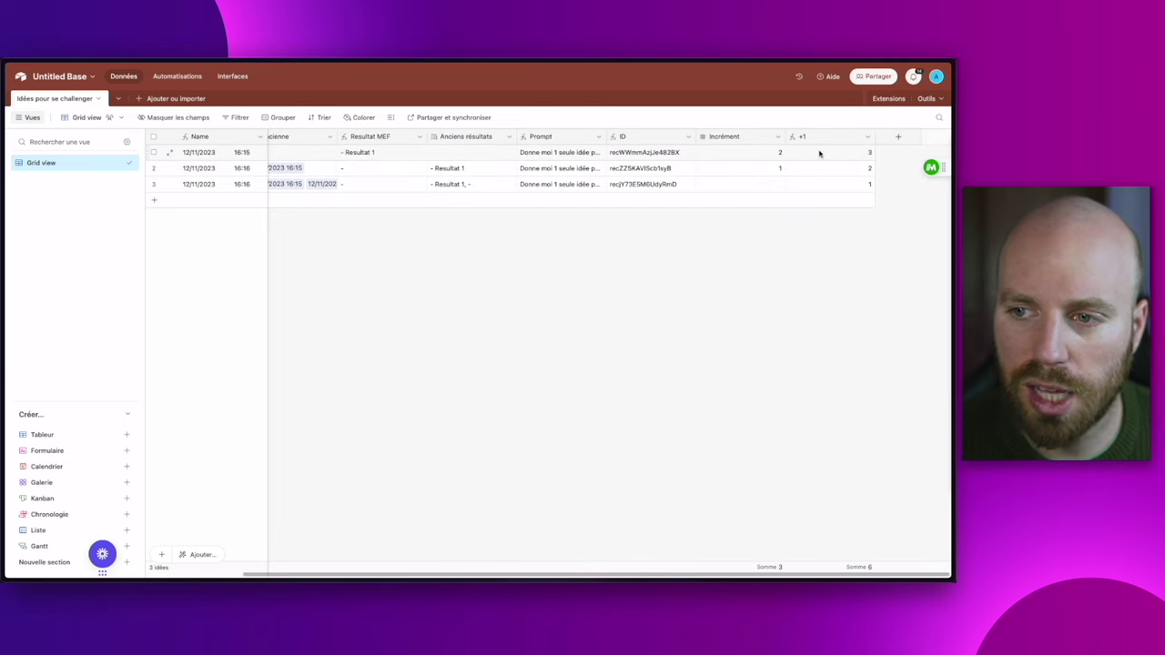
scroll(509, 327, left, 3)
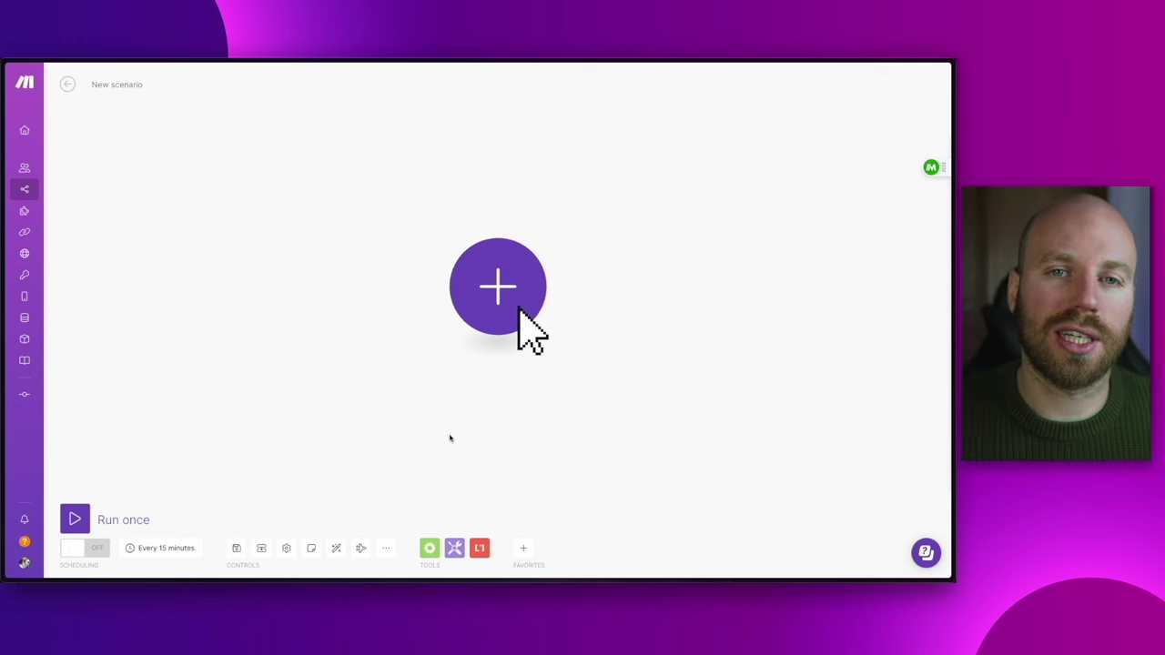
- Switch to Make and start a new scenario with a Webhooks Custom mailhook trigger using a new webhook named "My gateway-mailhook webhook"
click(458, 293)
text(w)
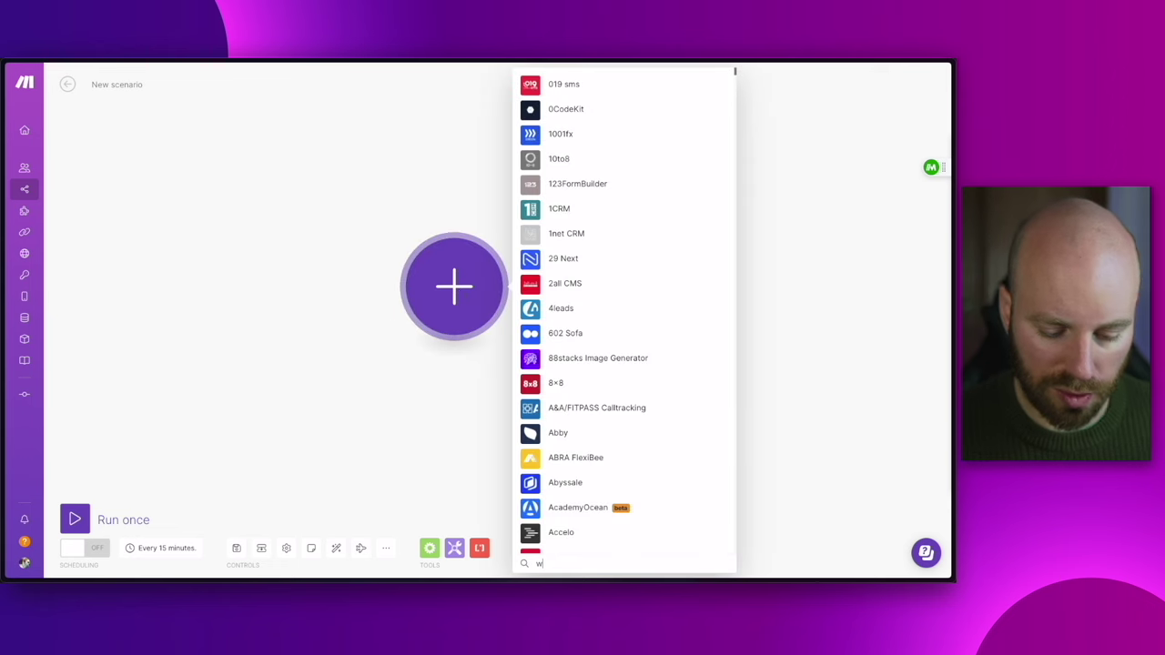
text(ebo)
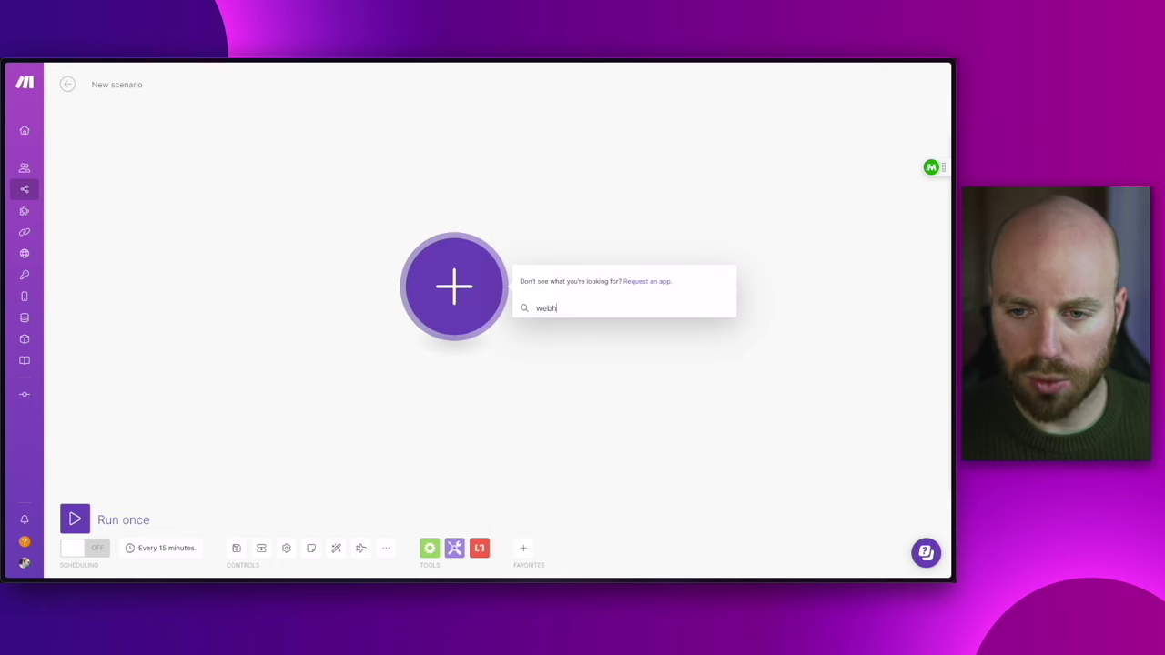
click(559, 86)
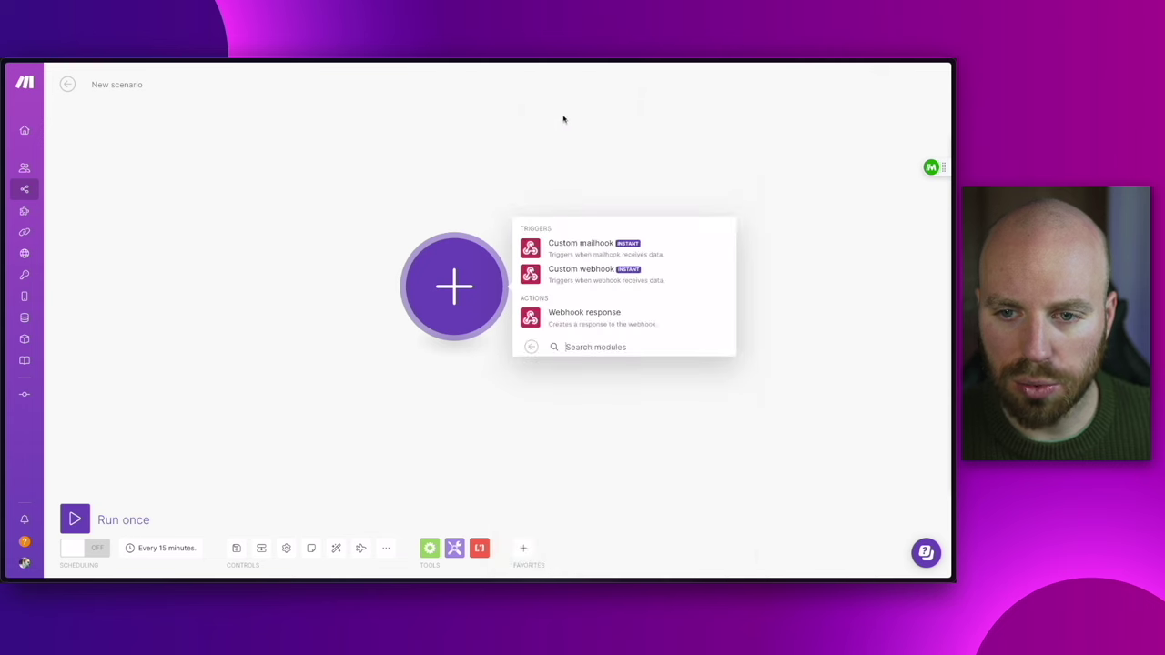
click(600, 254)
click(714, 283)
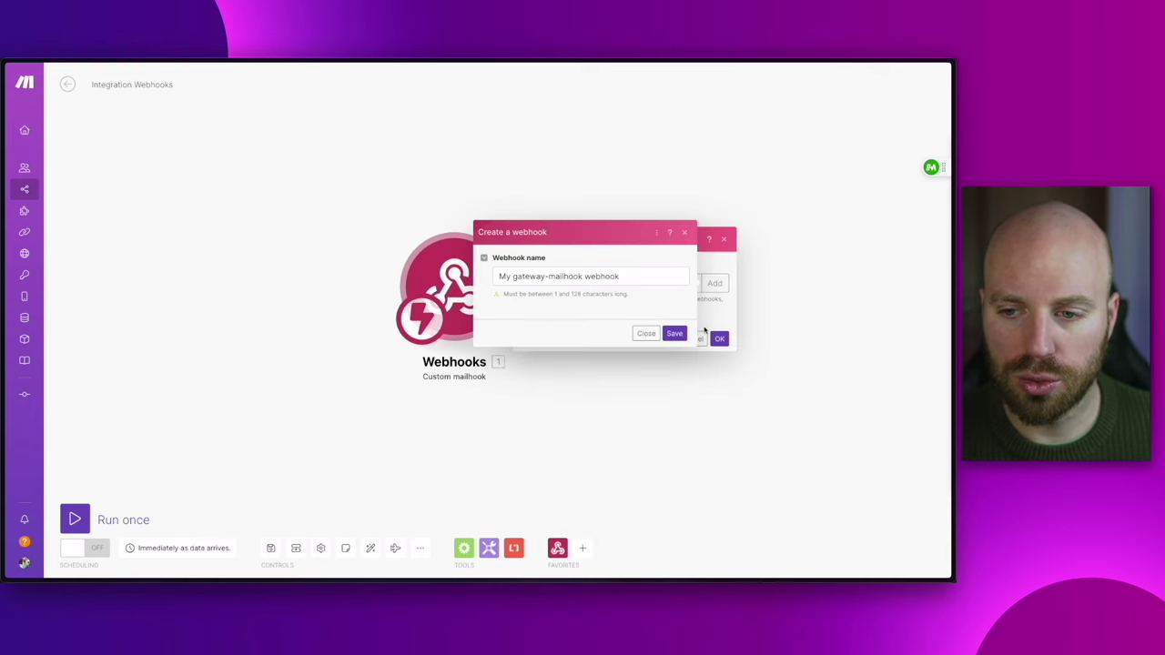
click(676, 333)
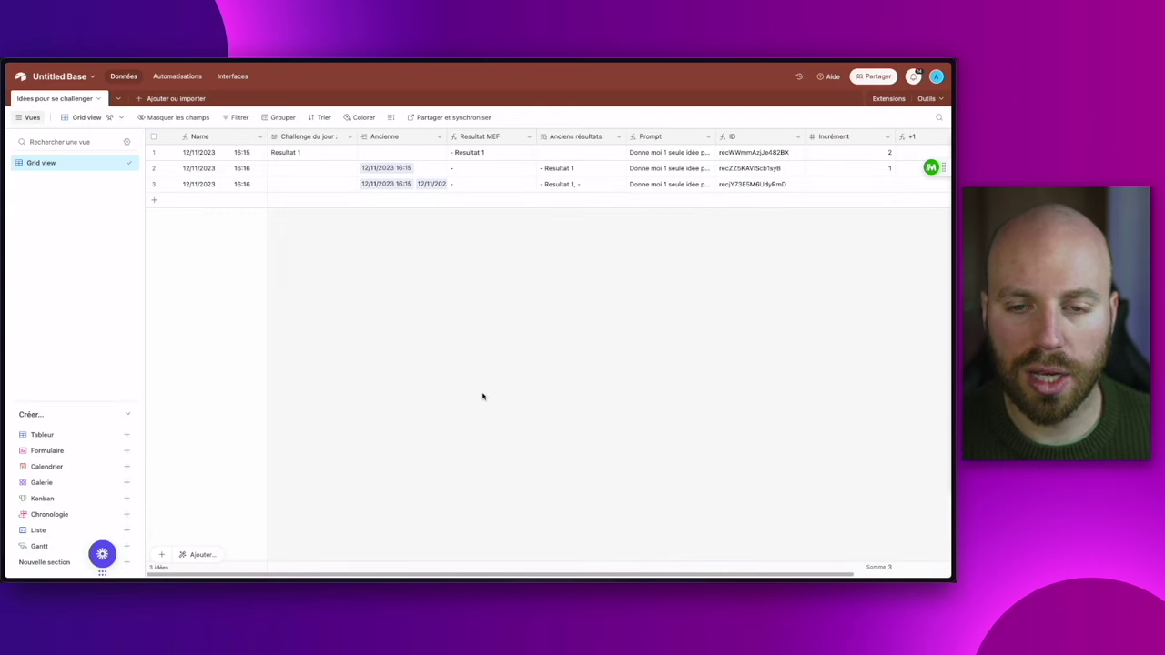
- Switch to Airtable and insert a Gmail send e-mail action in the Activation automation, between Mettre à jour l'entrée and the repeating group
click(179, 78)
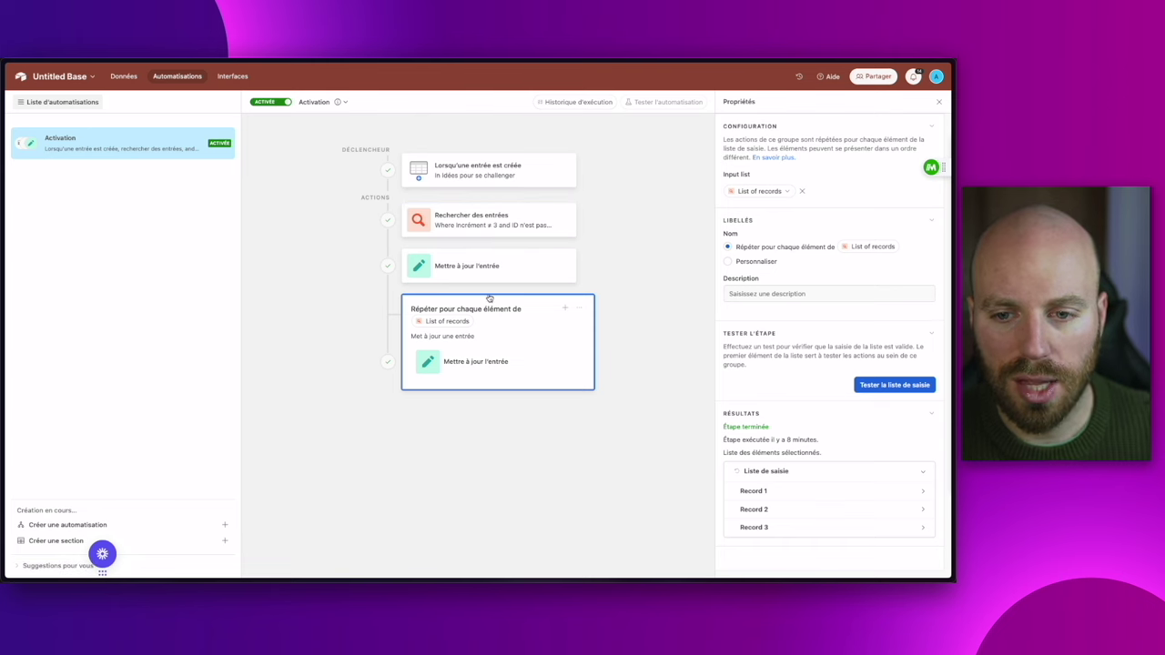
mouse_move(487, 289)
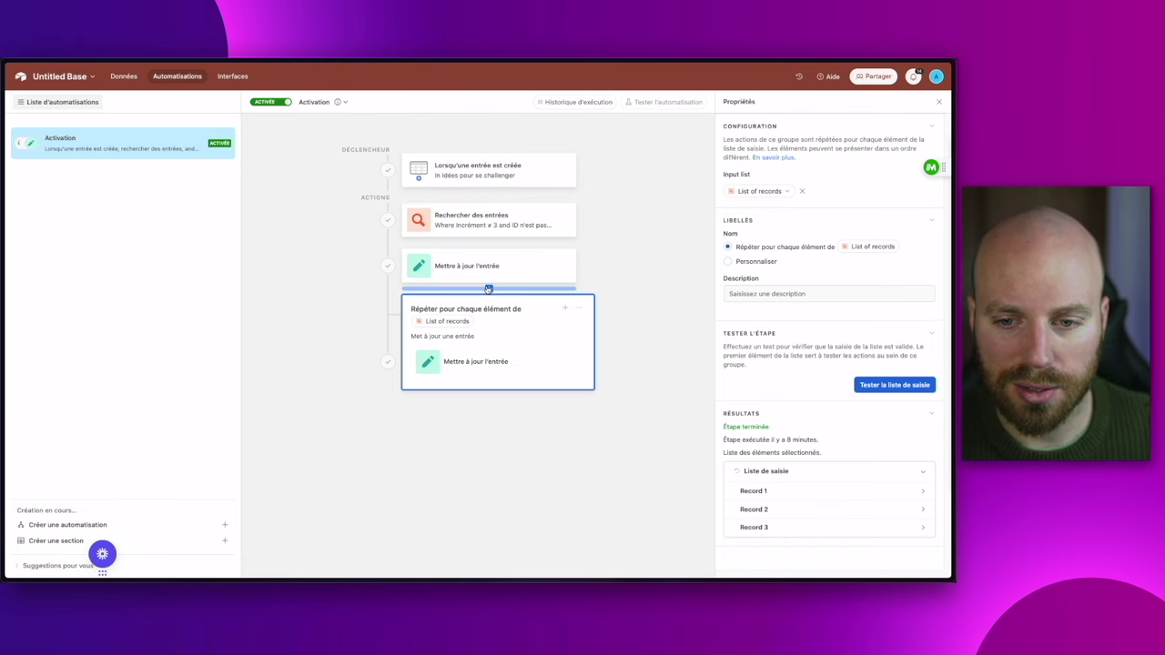
click(463, 290)
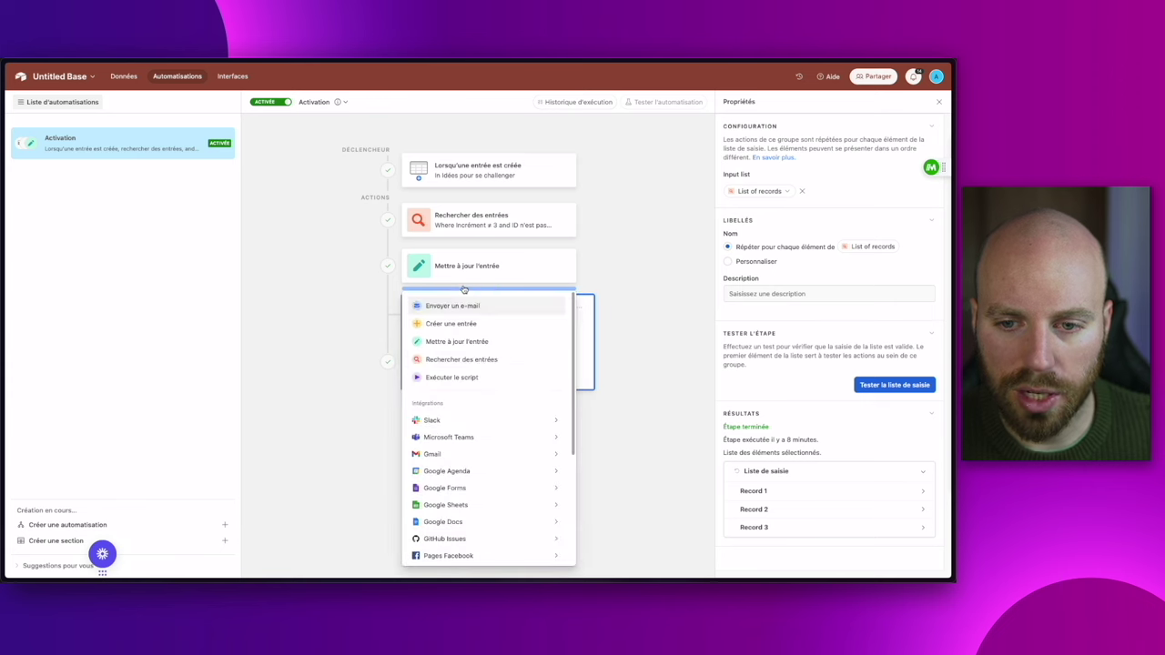
mouse_move(460, 452)
click(601, 457)
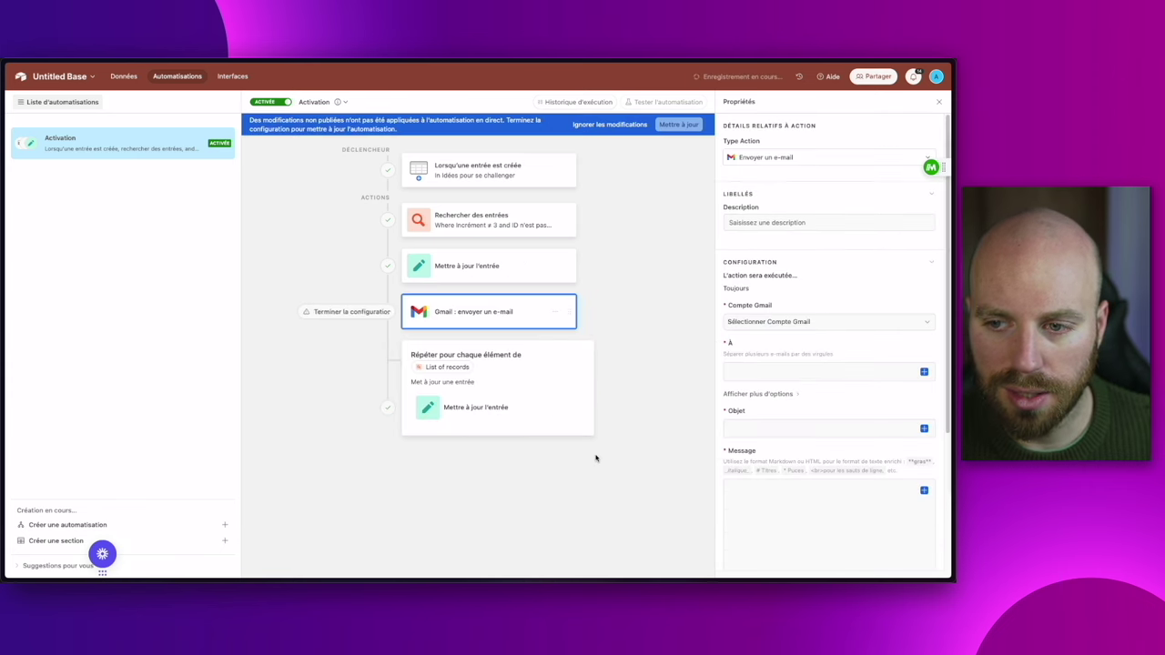
- Choose the connected Gmail account for the e-mail action and paste the mailhook's e-mail address as the recipient
click(772, 325)
click(779, 341)
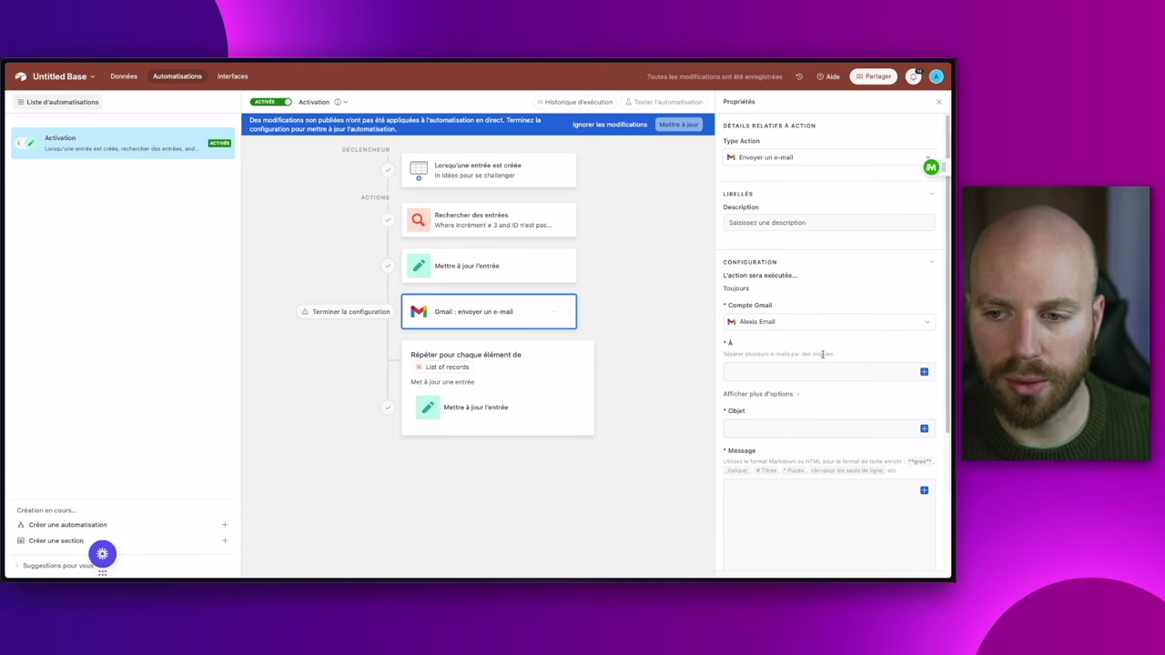
click(779, 371)
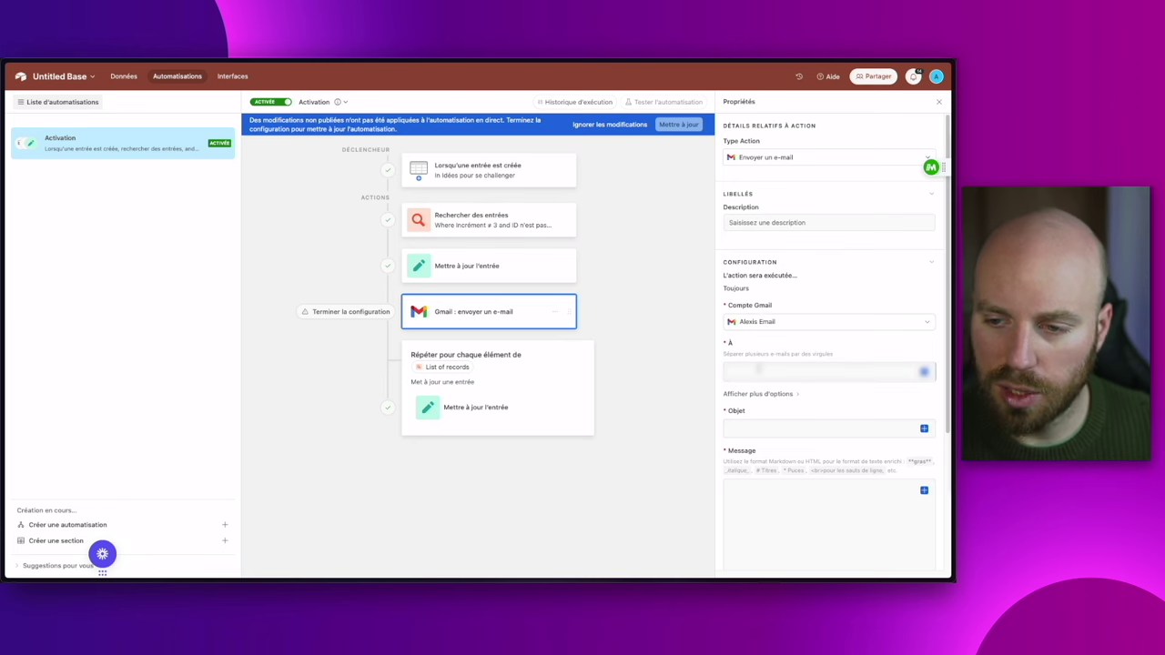
key(ctrl+v)
click(792, 350)
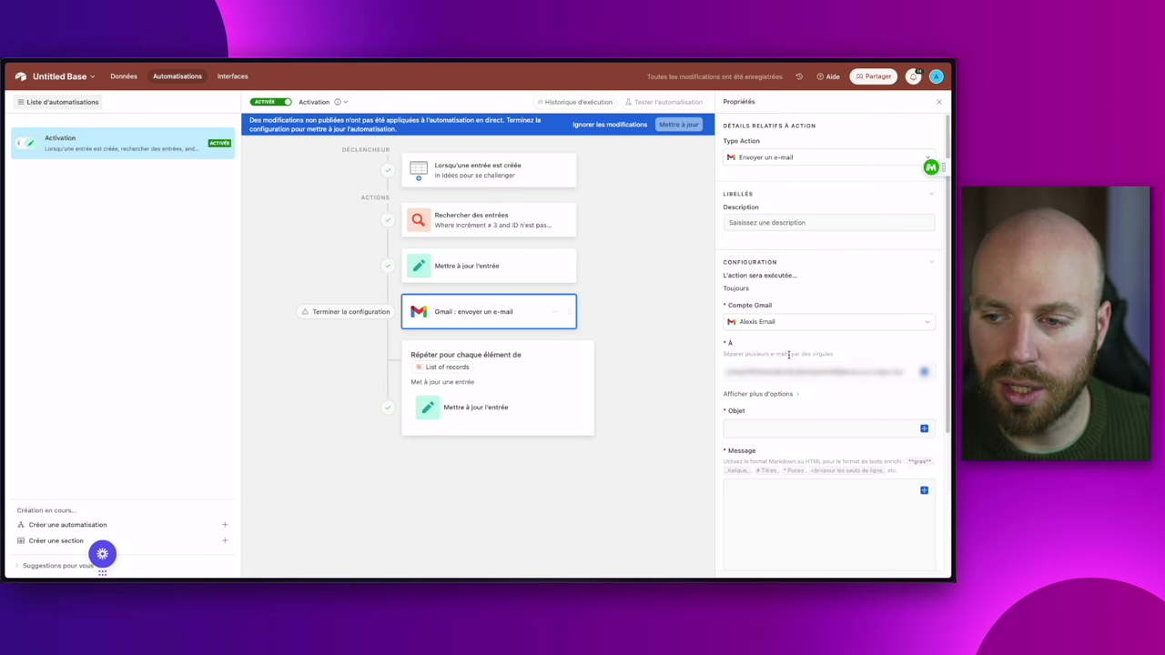
scroll(788, 353, down, 3)
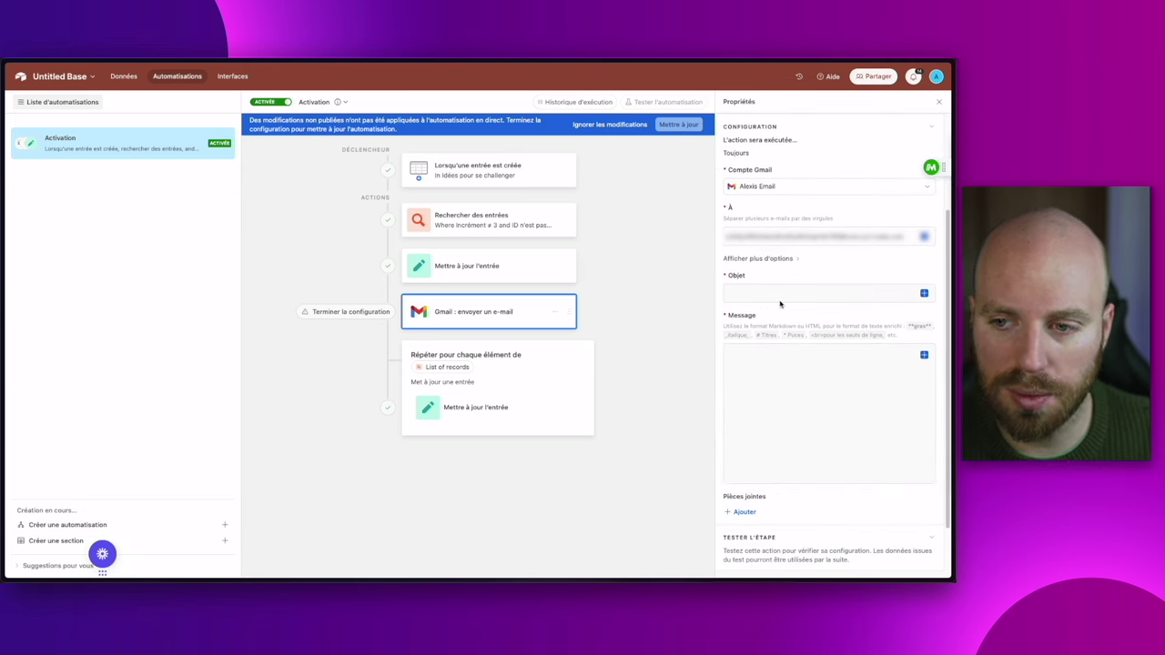
- Set the e-mail's subject to the new record's Airtable record ID and its message to the record's Prompt field
click(923, 293)
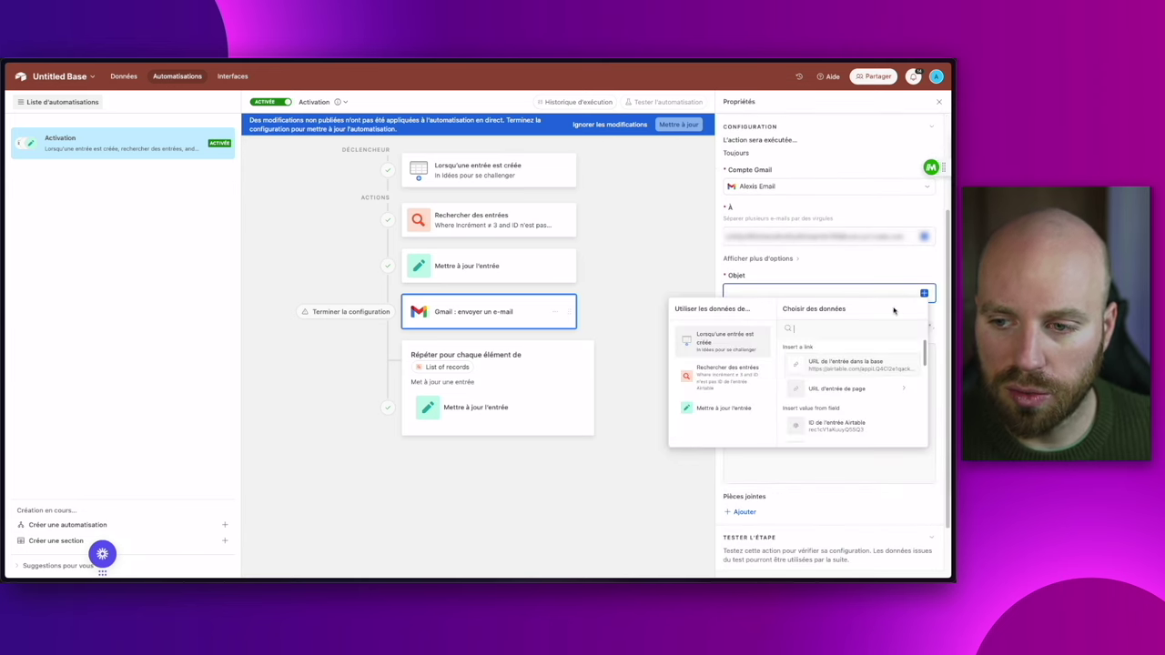
click(835, 424)
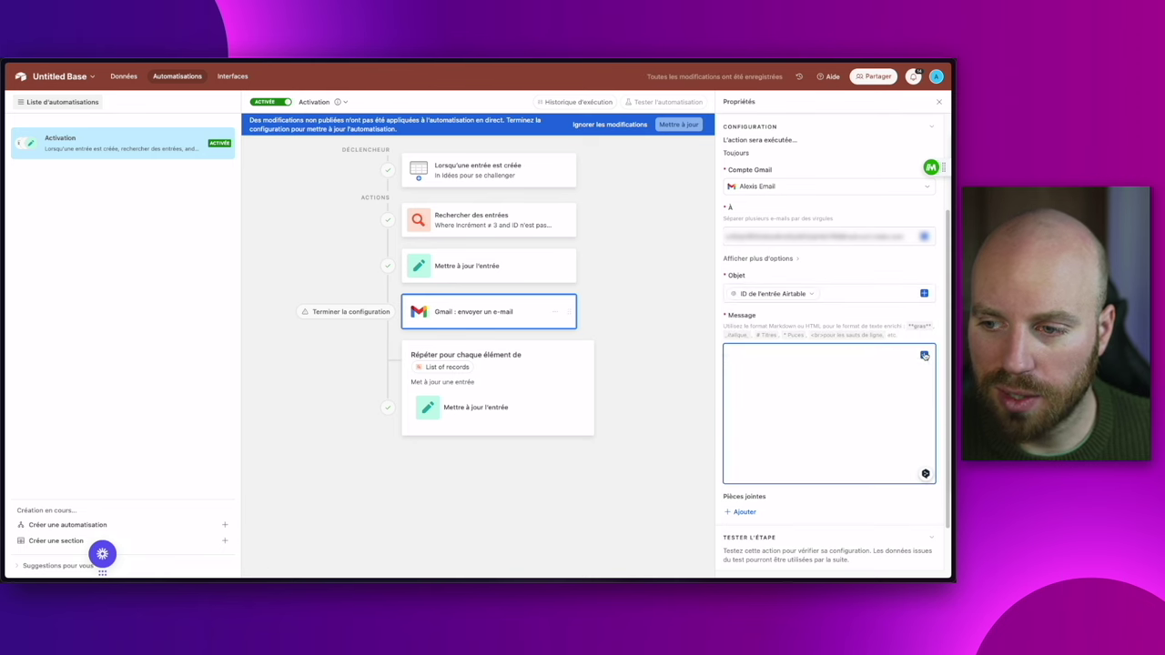
click(924, 355)
click(818, 422)
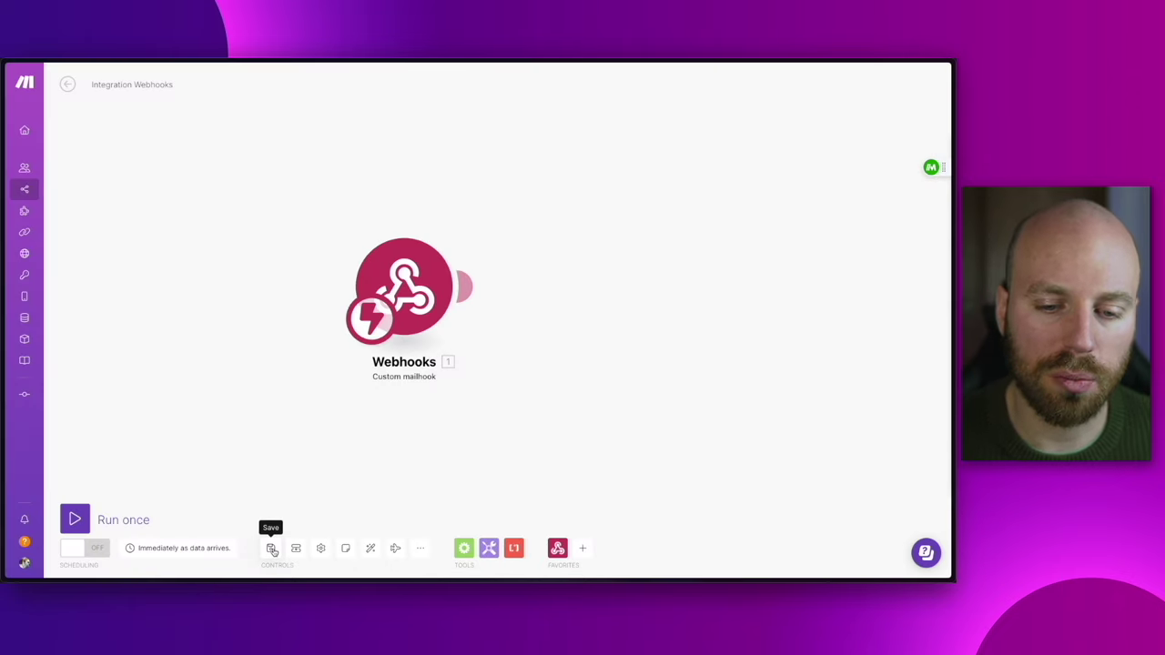
- Switch to Make, rename the scenario "Challenbge de vie", save it and turn its scheduling on
click(272, 549)
click(161, 84)
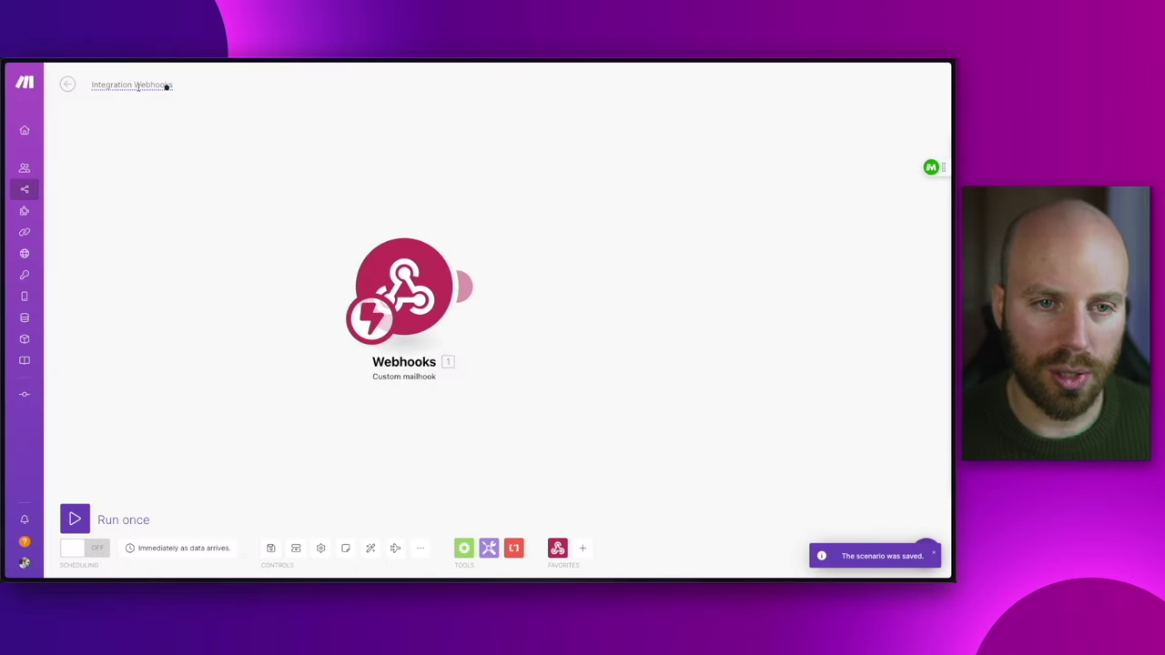
triple_click(167, 85)
text(Receive Email)
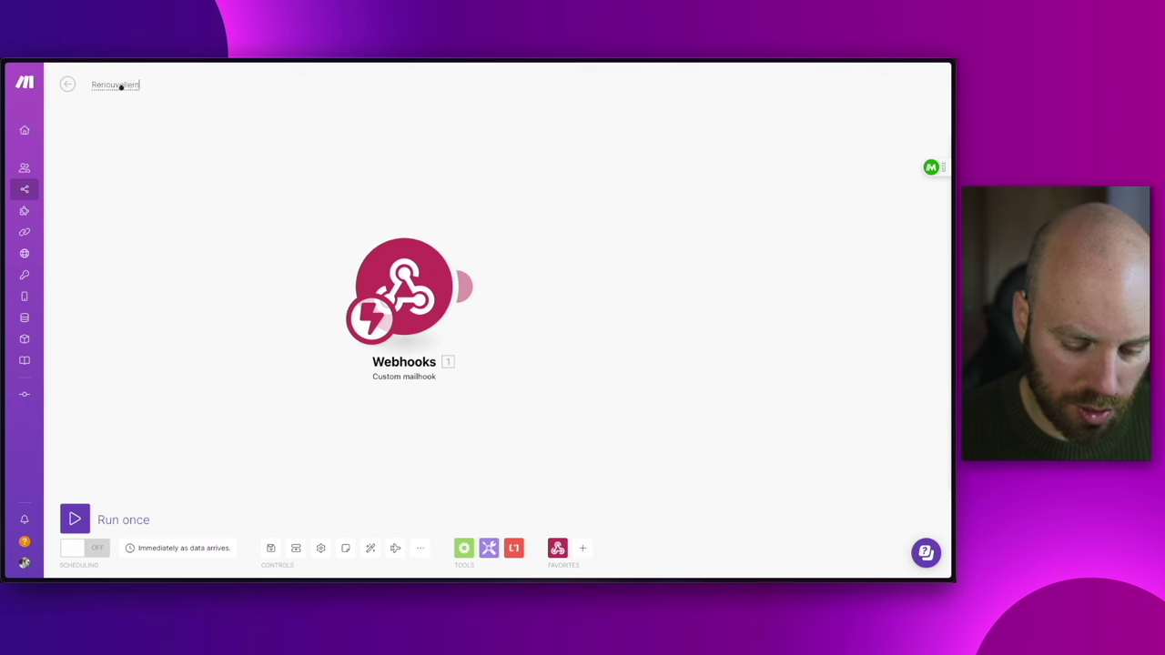
triple_click(119, 86)
text(Challenge Email)
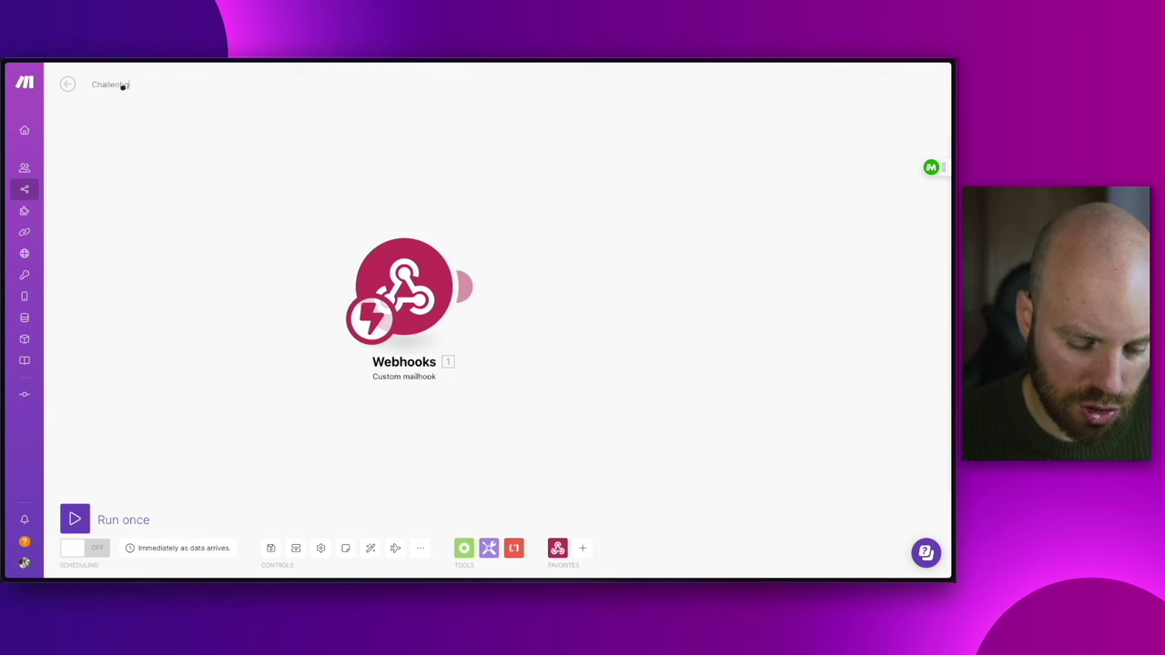
key(Return)
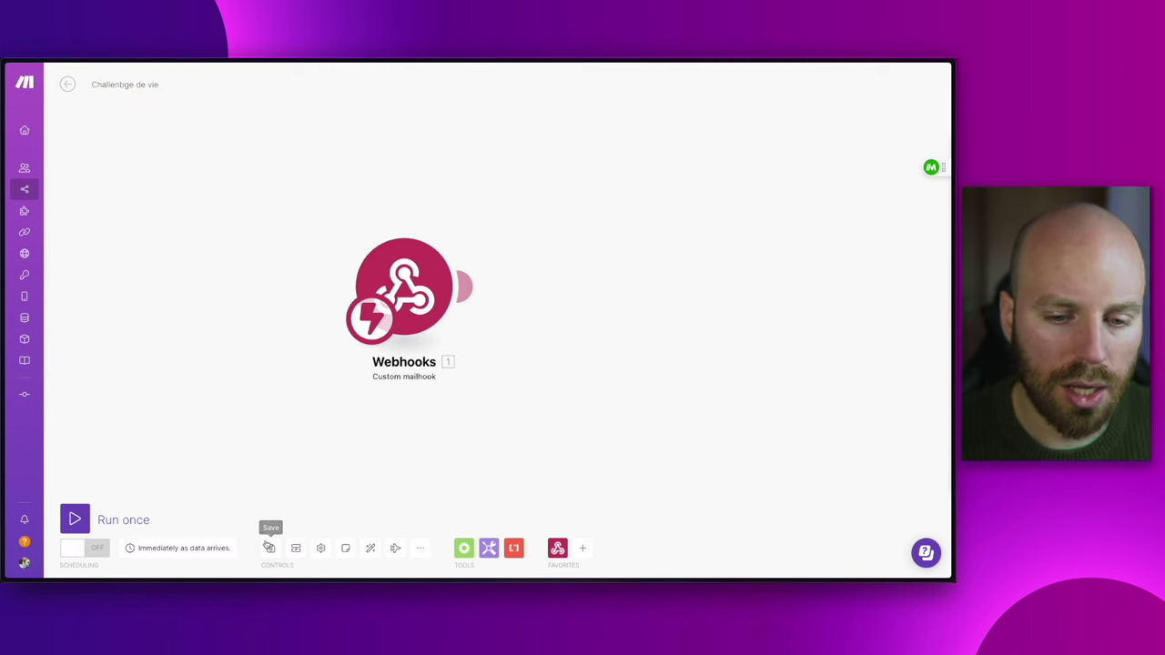
click(270, 548)
click(87, 548)
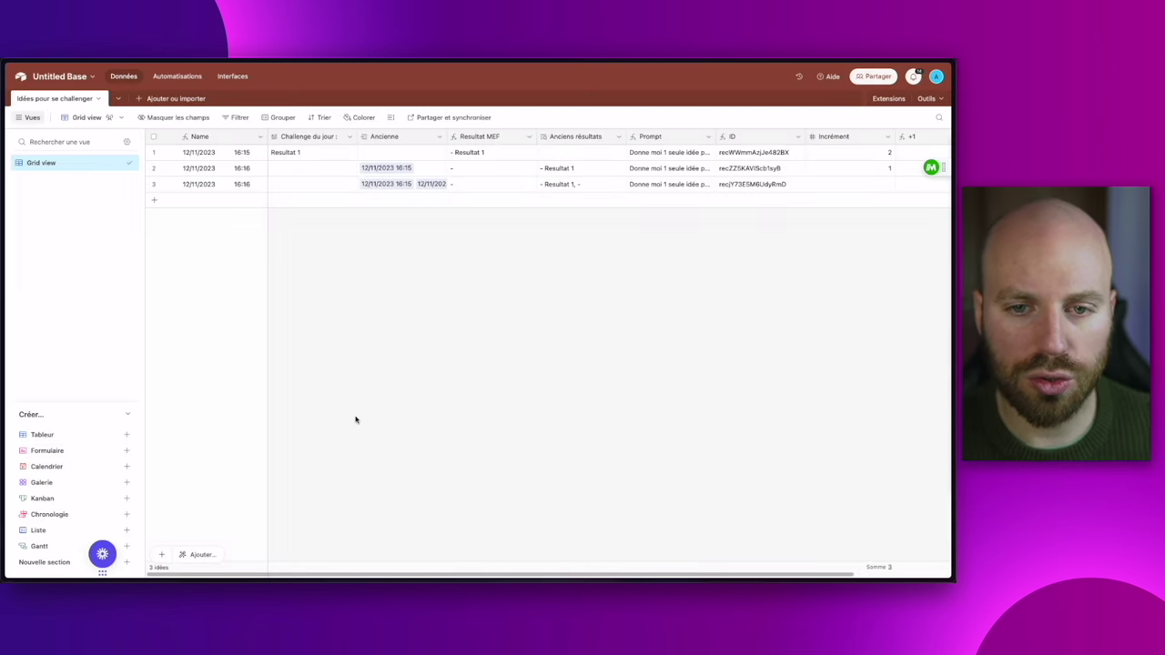
- Add a new record in Airtable and examine the subject and text received by the mailhook in the Make scenario's run history
click(190, 201)
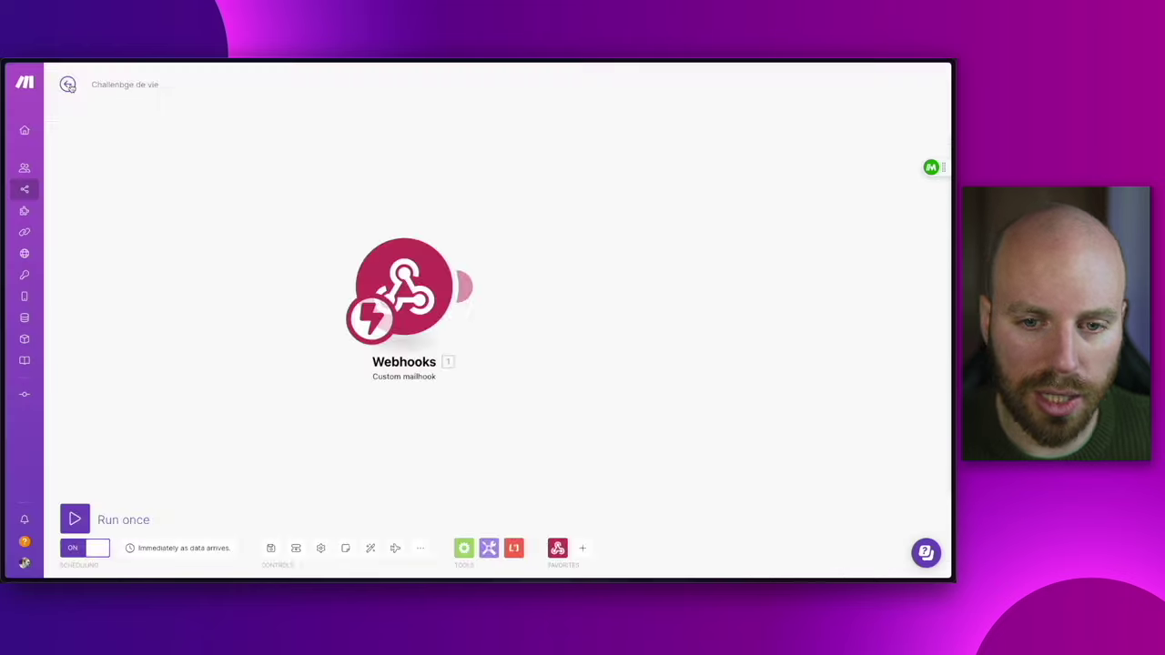
click(66, 83)
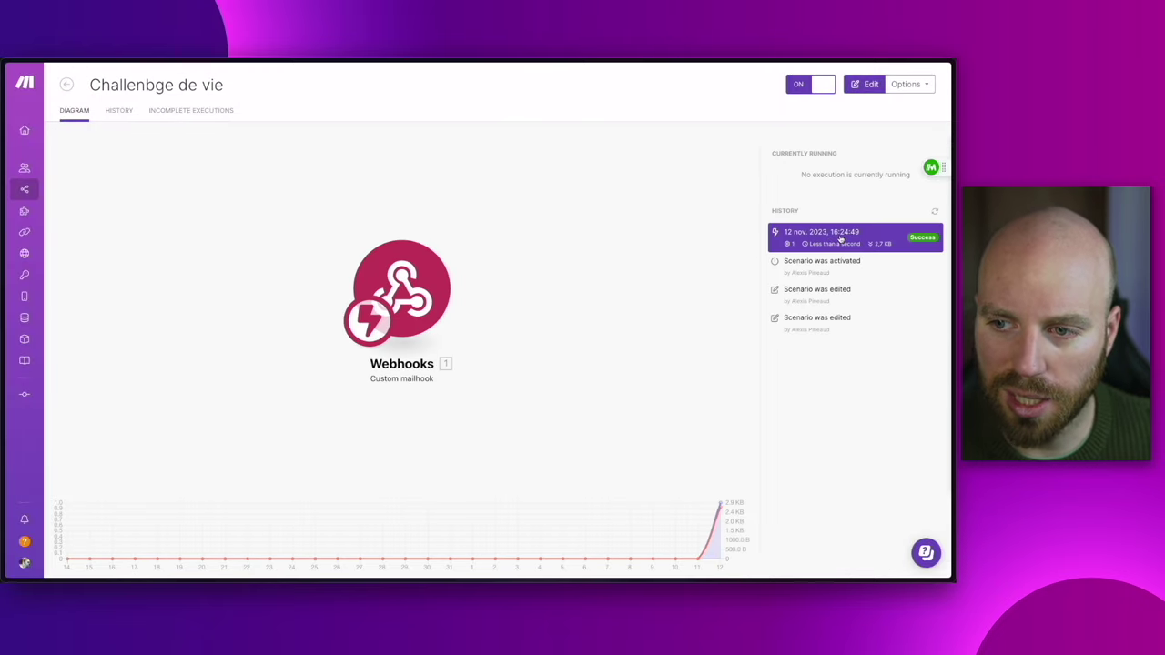
click(840, 239)
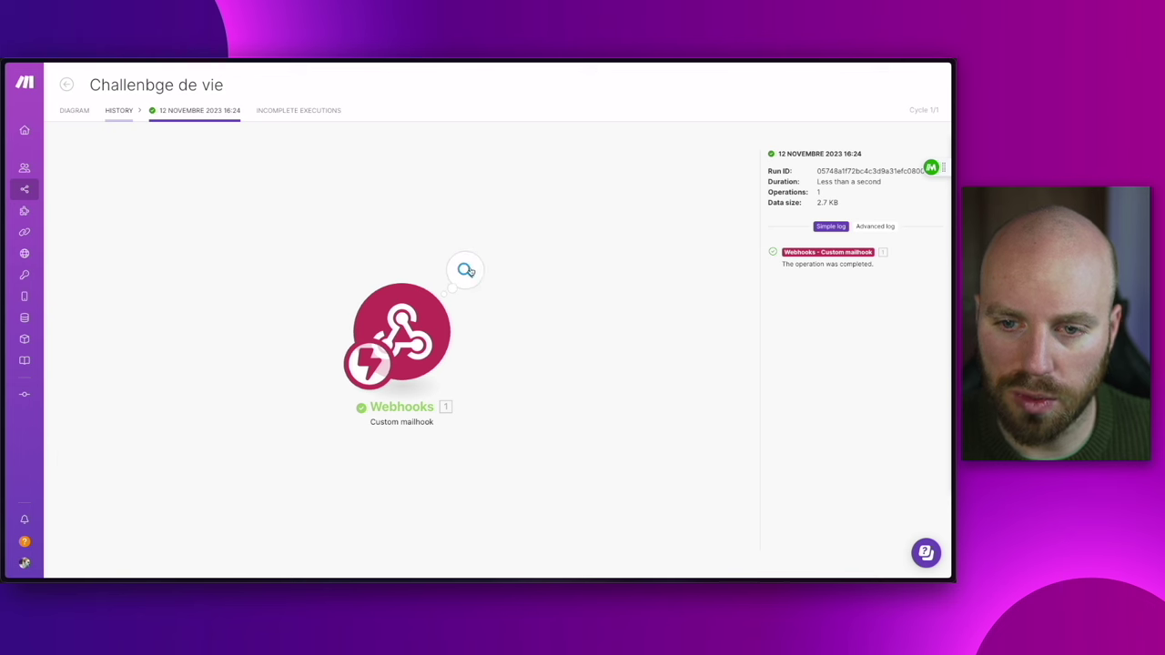
click(465, 270)
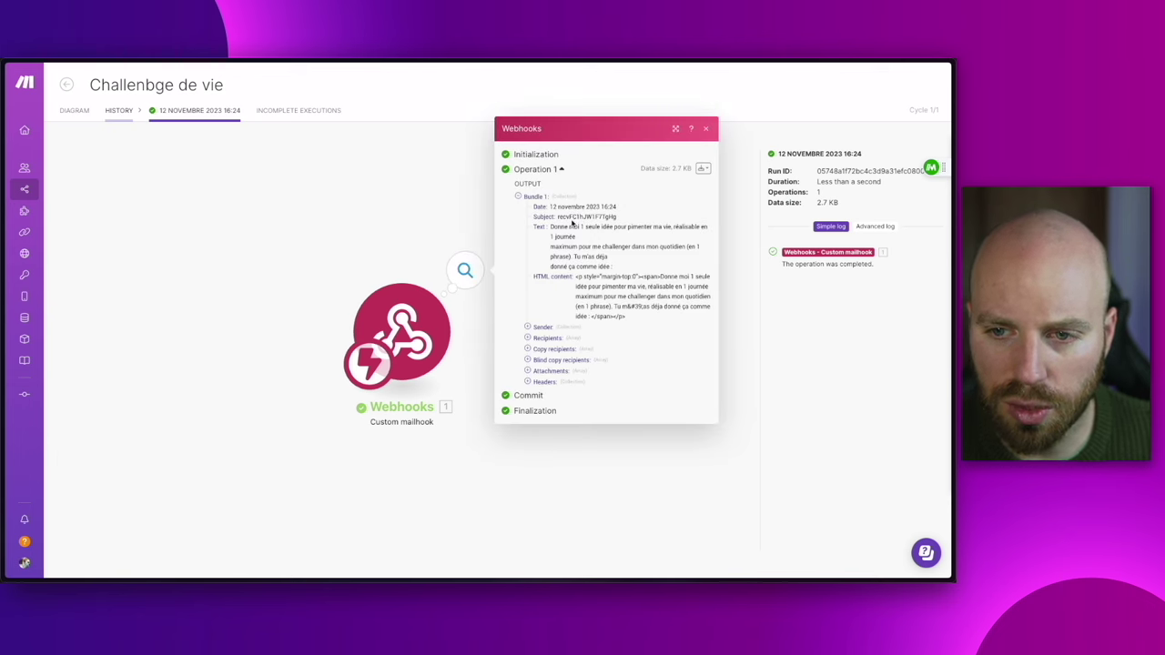
drag(558, 219, 617, 216)
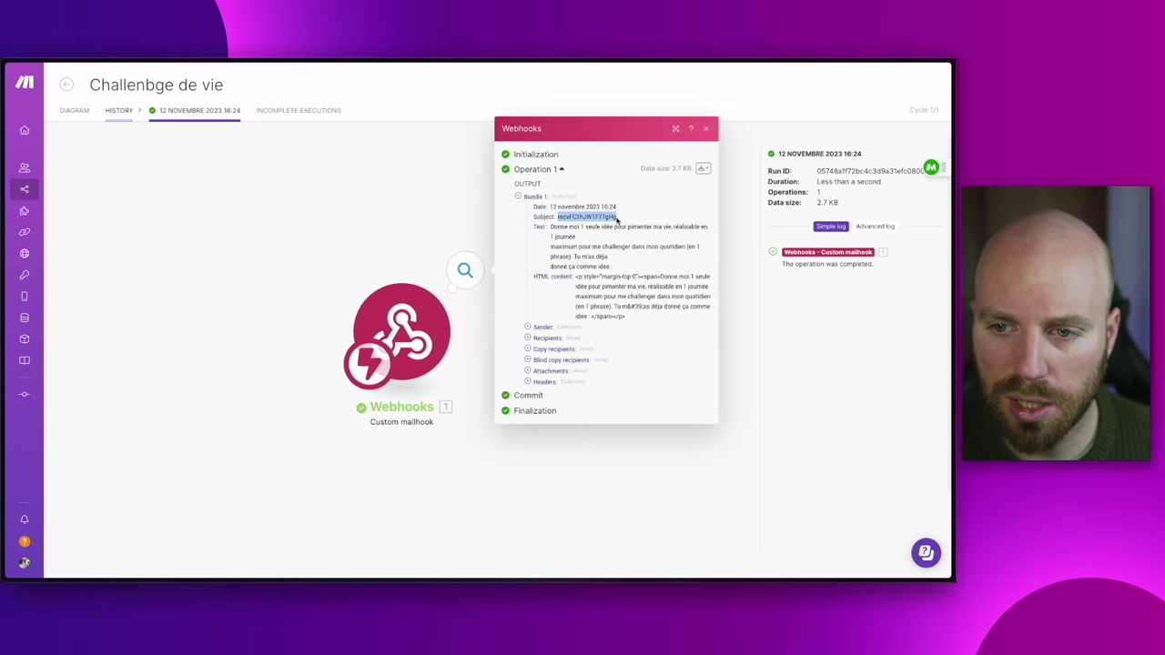
mouse_move(550, 227)
mouse_down()
mouse_move(701, 247)
mouse_move(620, 269)
mouse_move(549, 228)
mouse_up()
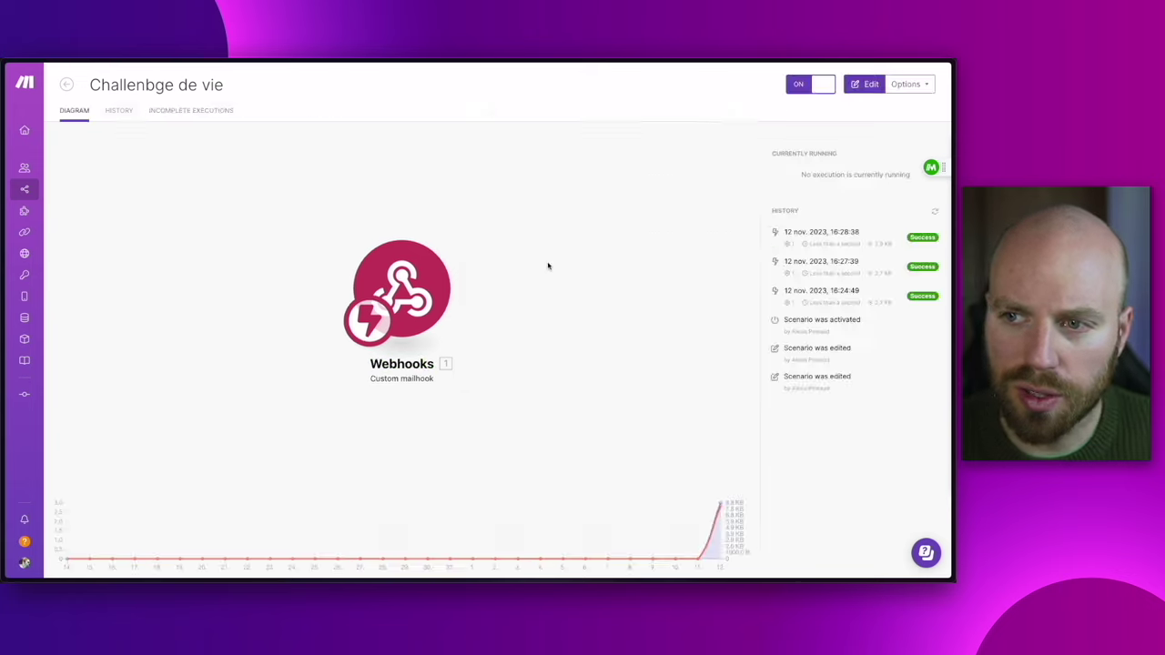
- Add an OpenAI Create a Completion module after the mailhook in the scenario, using the model GPT-4 Turbo: gpt-4-1106-preview
click(546, 263)
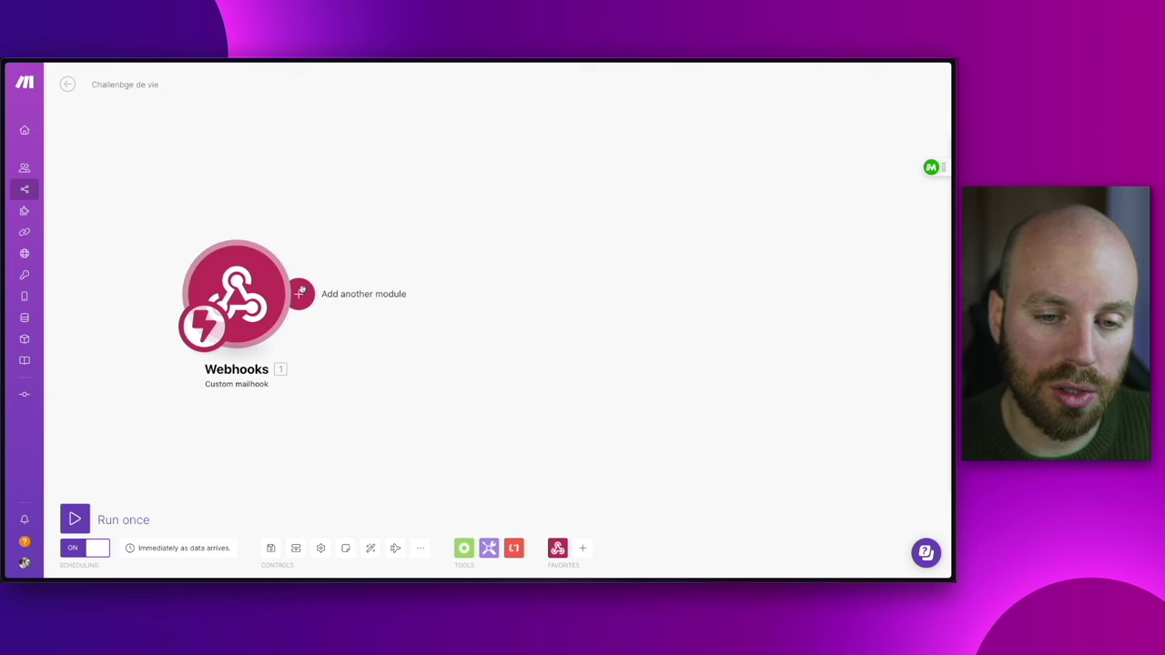
click(301, 292)
text(chat)
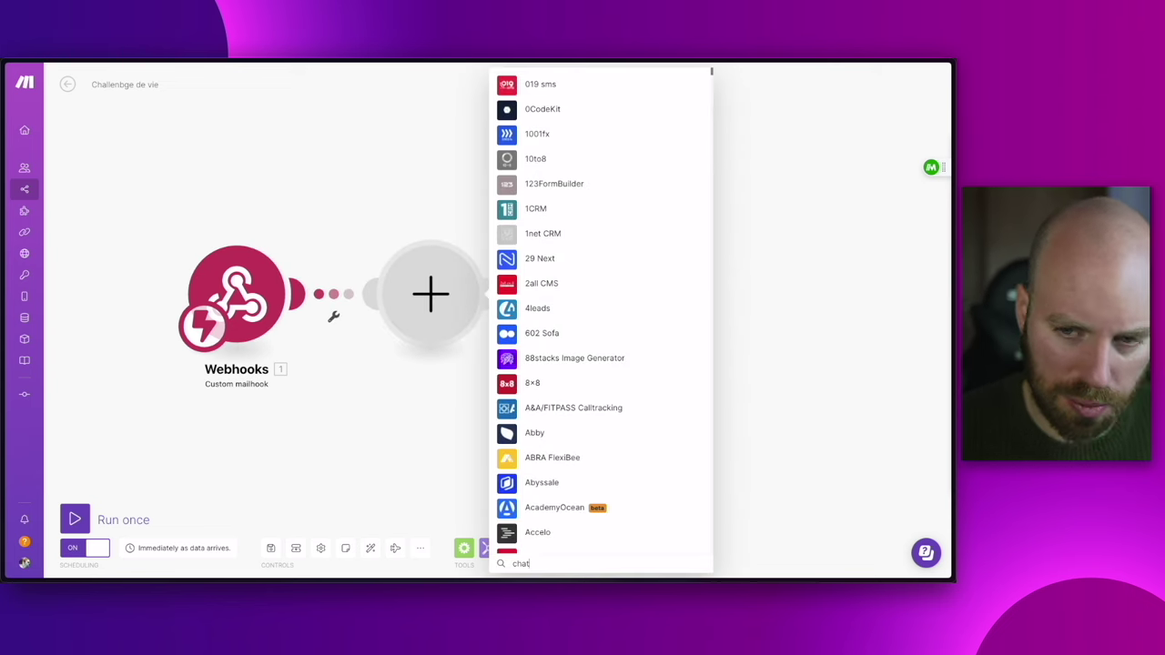
text( gpt)
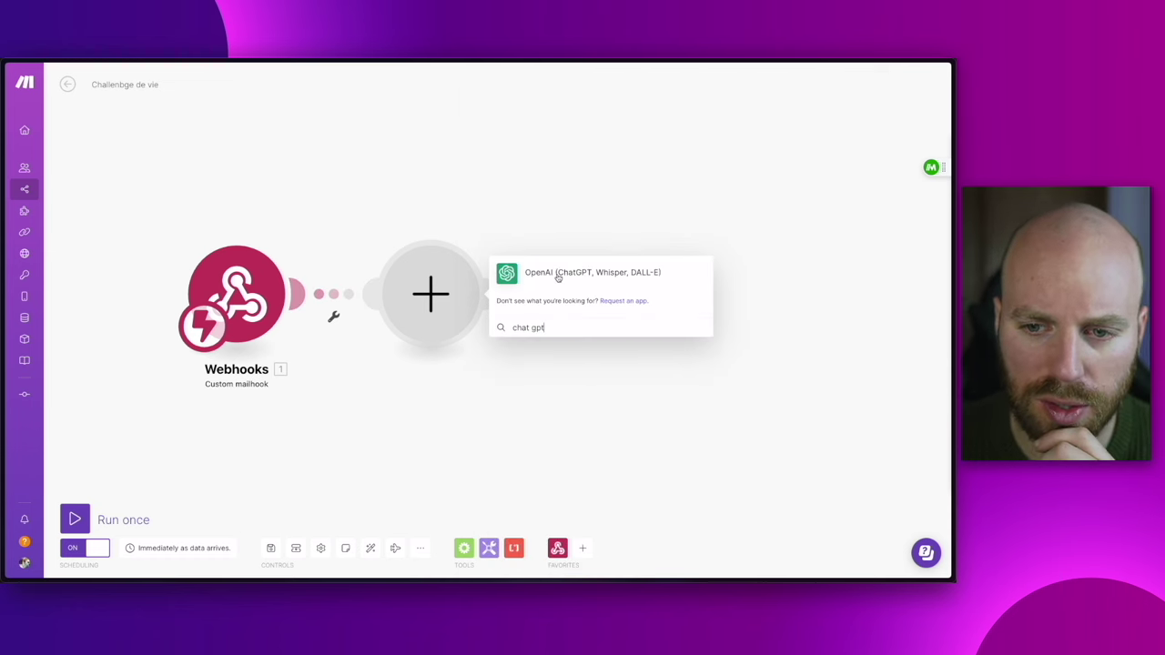
click(558, 276)
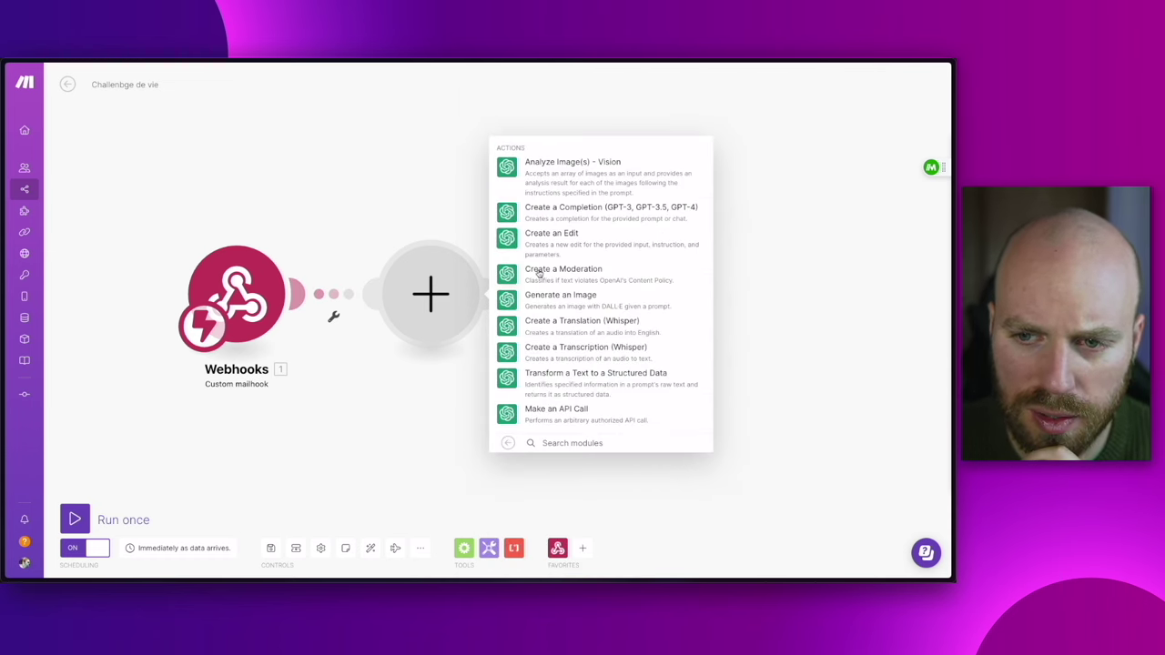
click(552, 211)
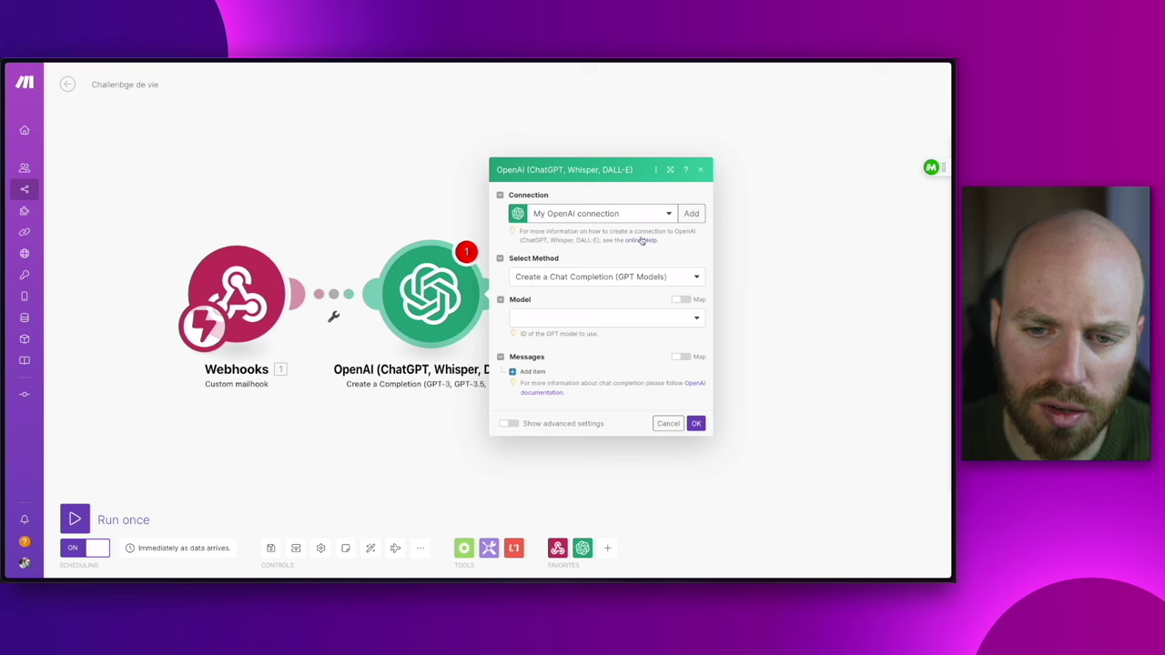
click(609, 322)
click(564, 355)
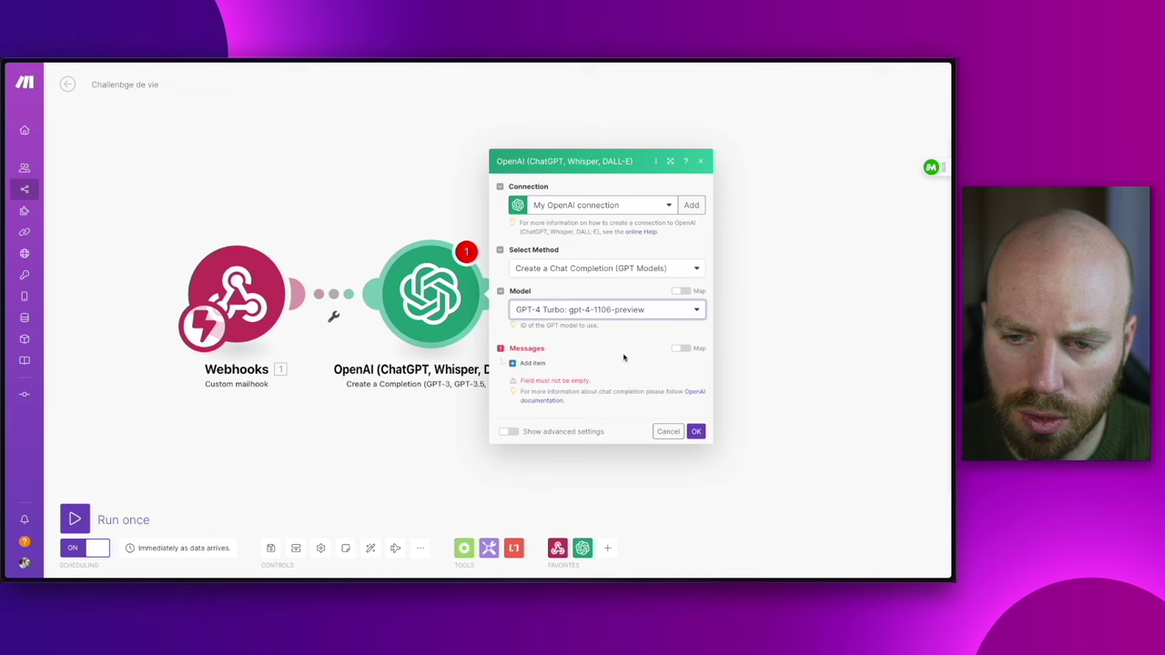
- Give the OpenAI module a message with the User role and the mailhook's Text as content, and save the scenario
click(532, 362)
click(571, 329)
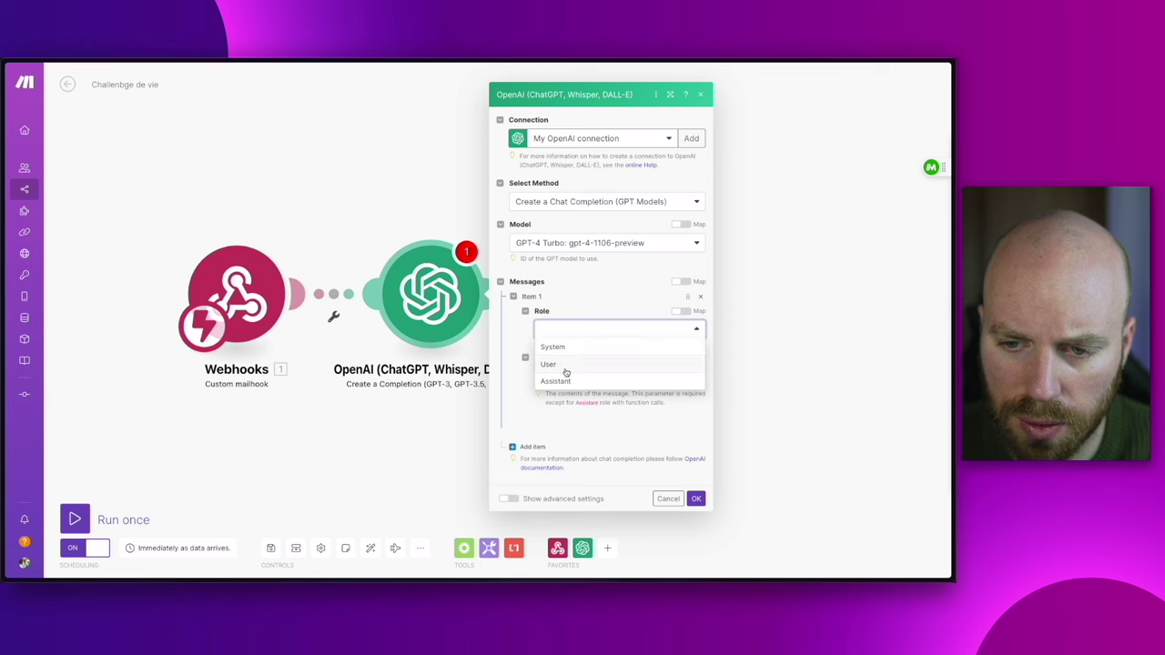
click(549, 364)
click(565, 369)
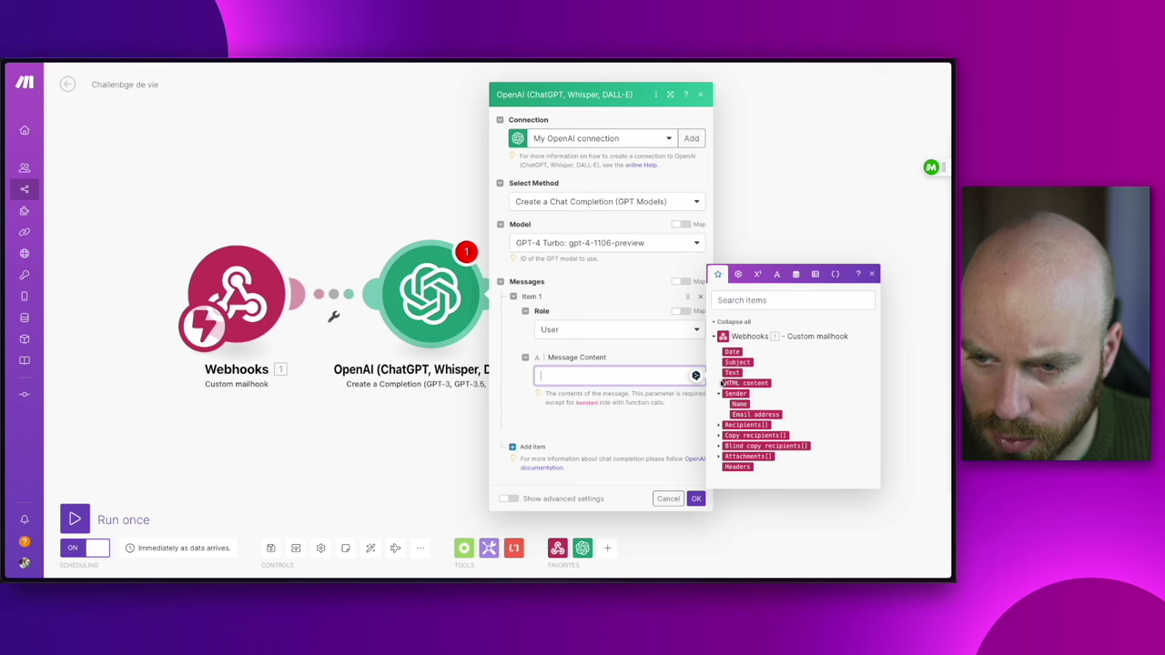
drag(732, 372, 684, 370)
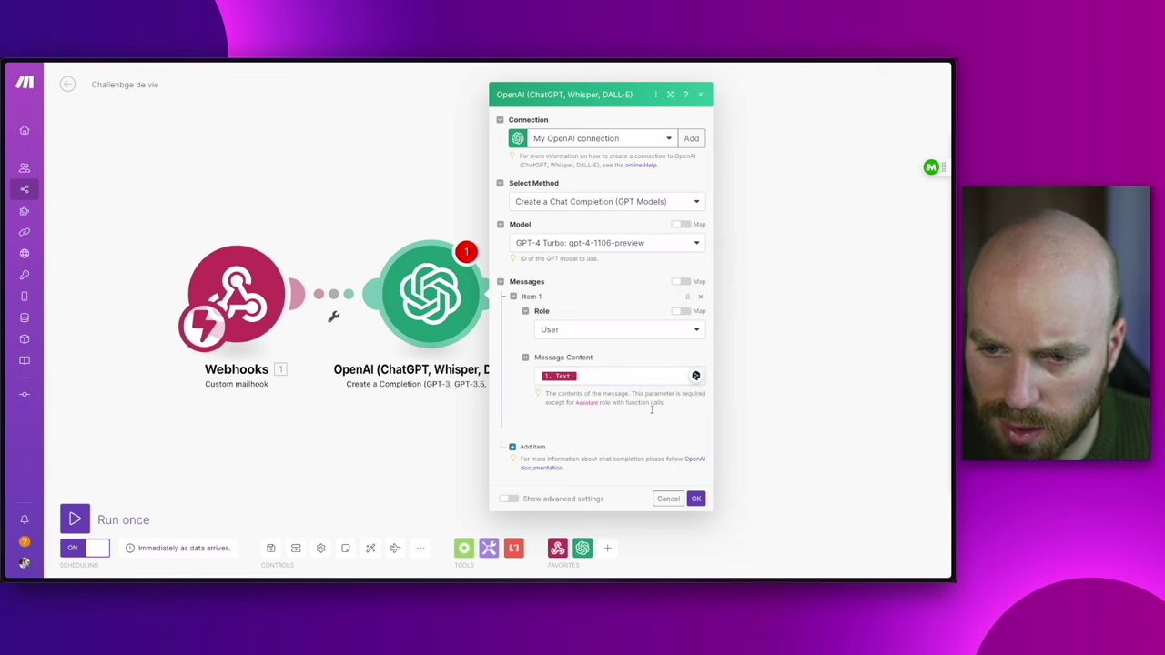
click(695, 498)
click(270, 548)
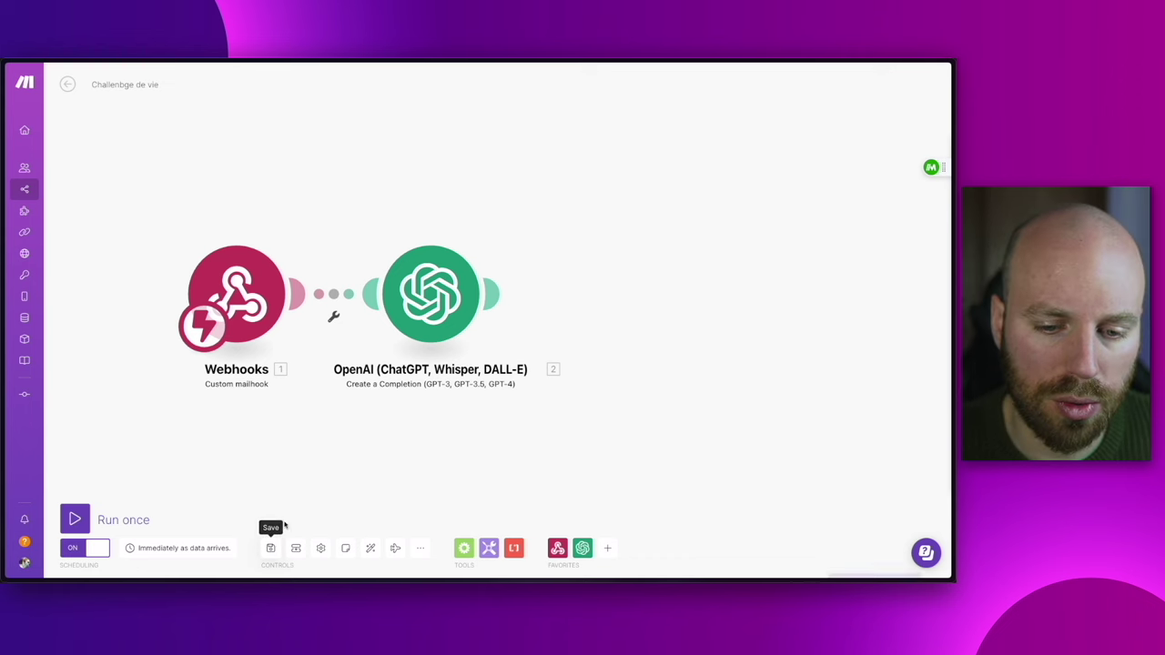
- Fill the empty Challenge du jour cells in Airtable with "Resultat 1" and examine the Webhooks and OpenAI outputs of a run in Make
click(70, 83)
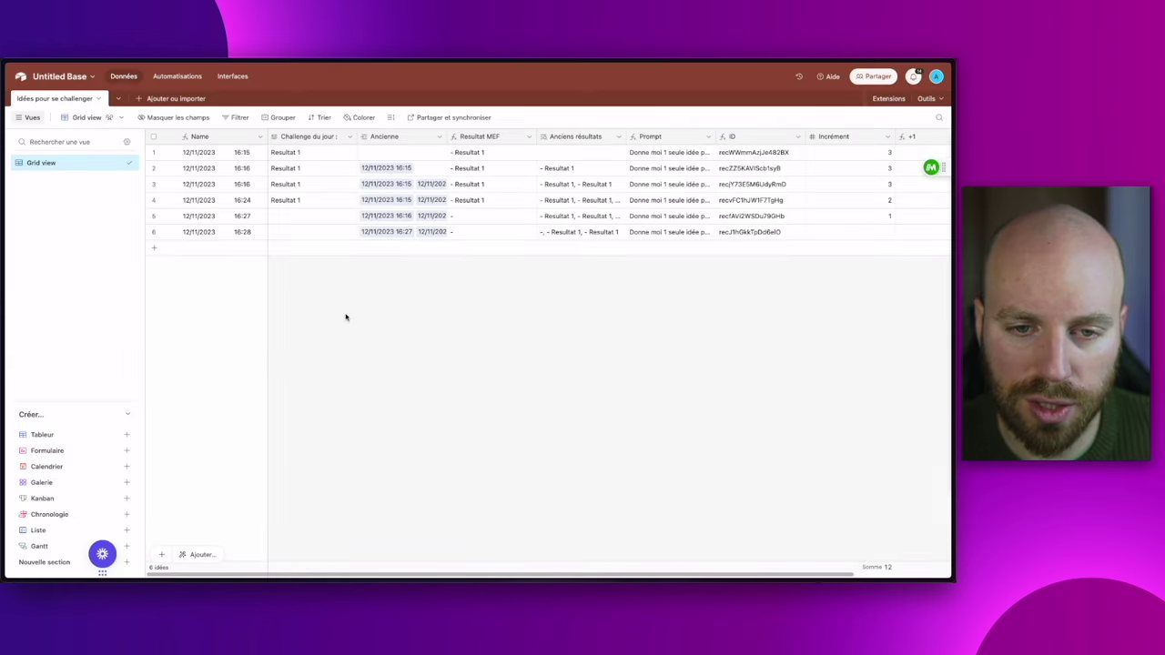
key(ctrl+v)
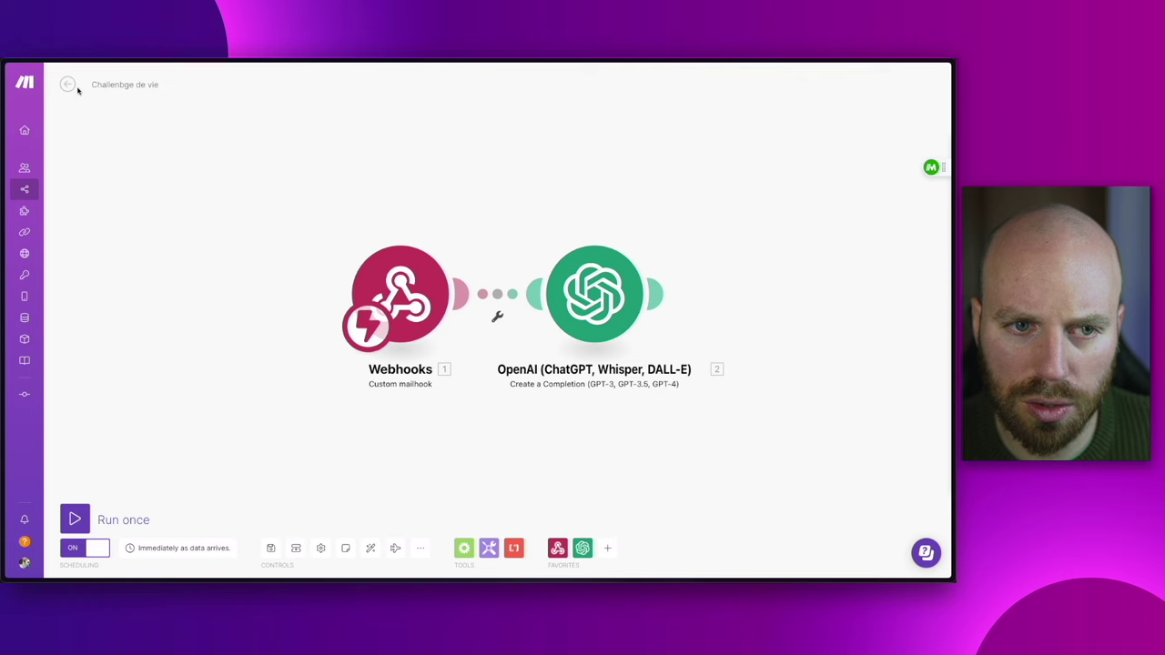
click(475, 241)
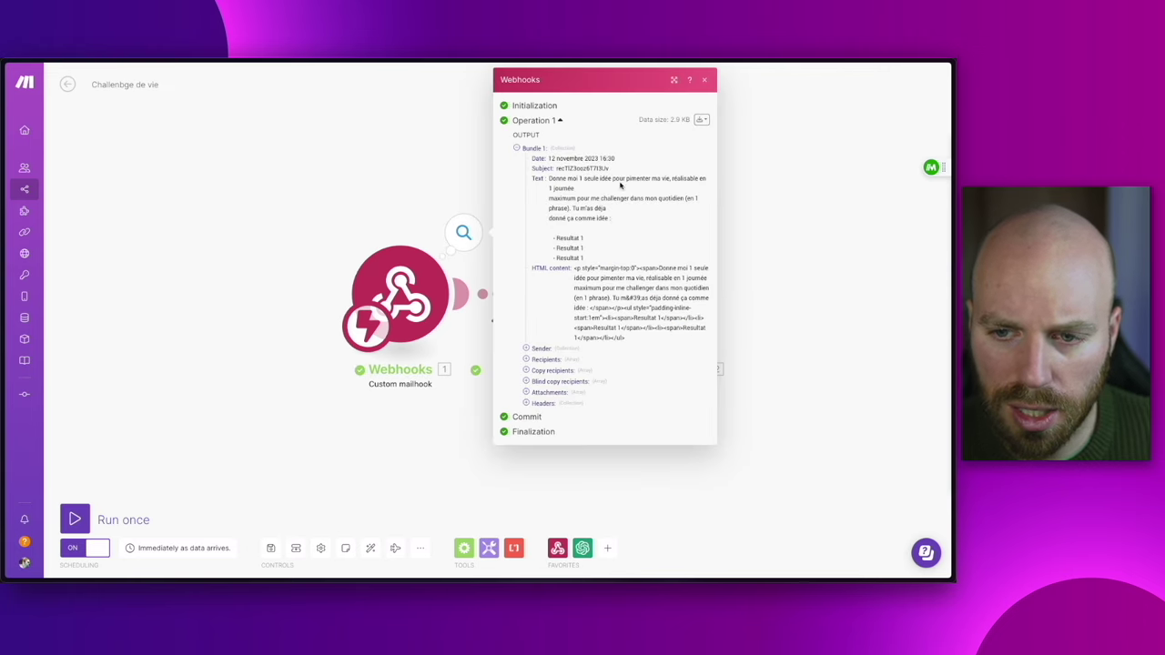
drag(550, 178, 603, 176)
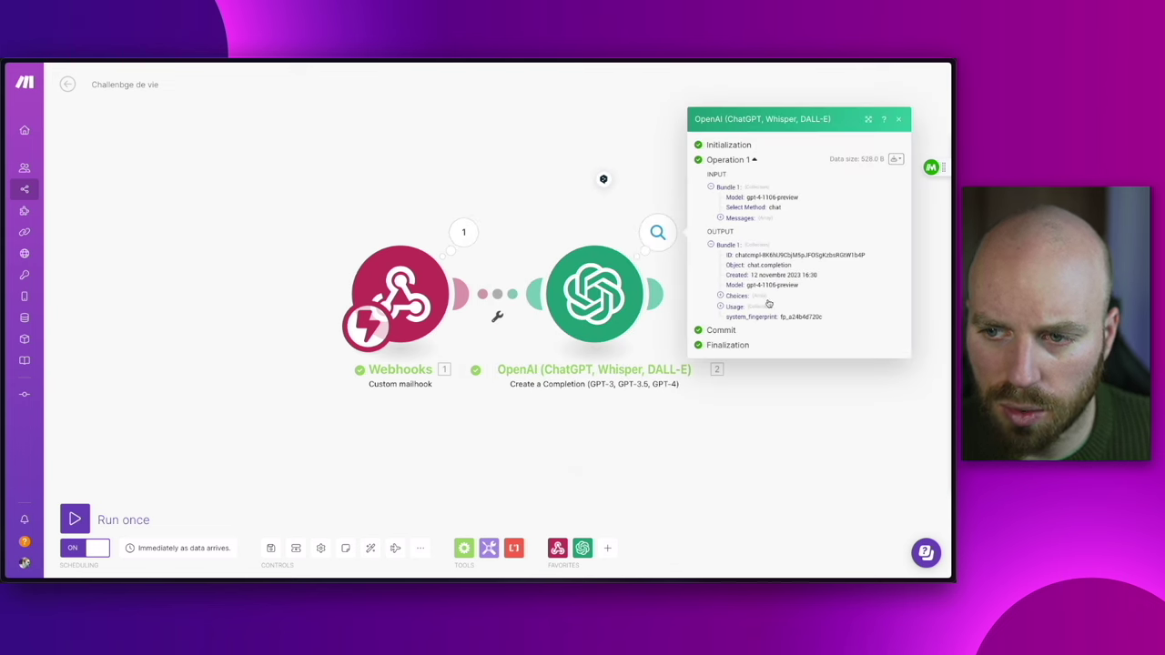
click(719, 296)
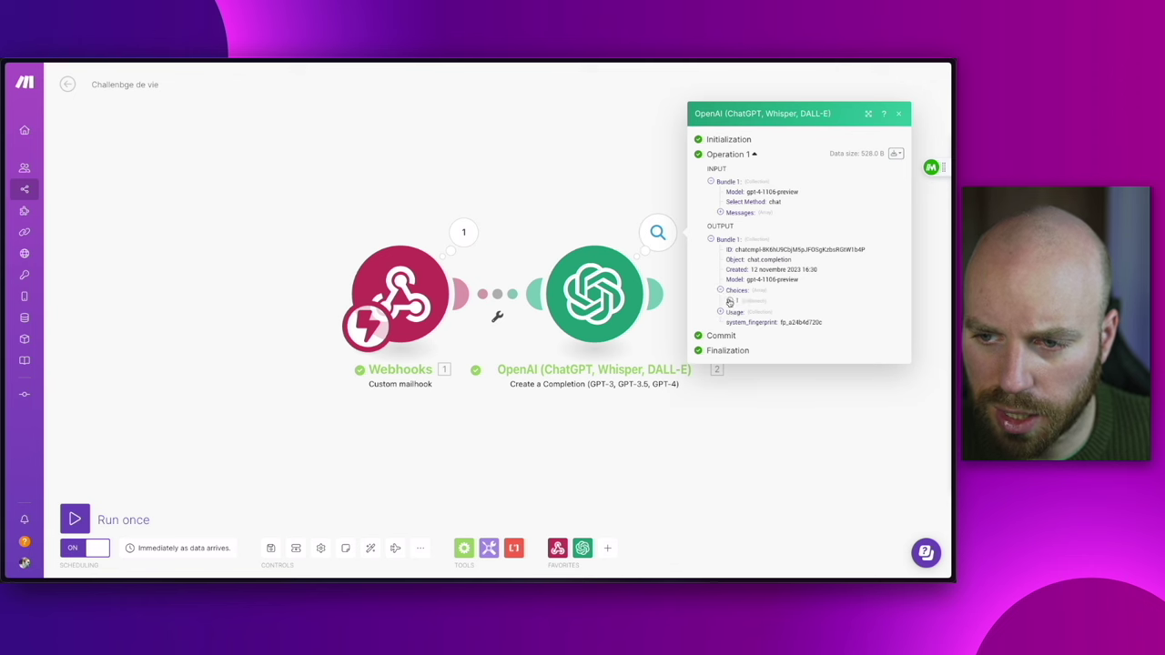
click(738, 308)
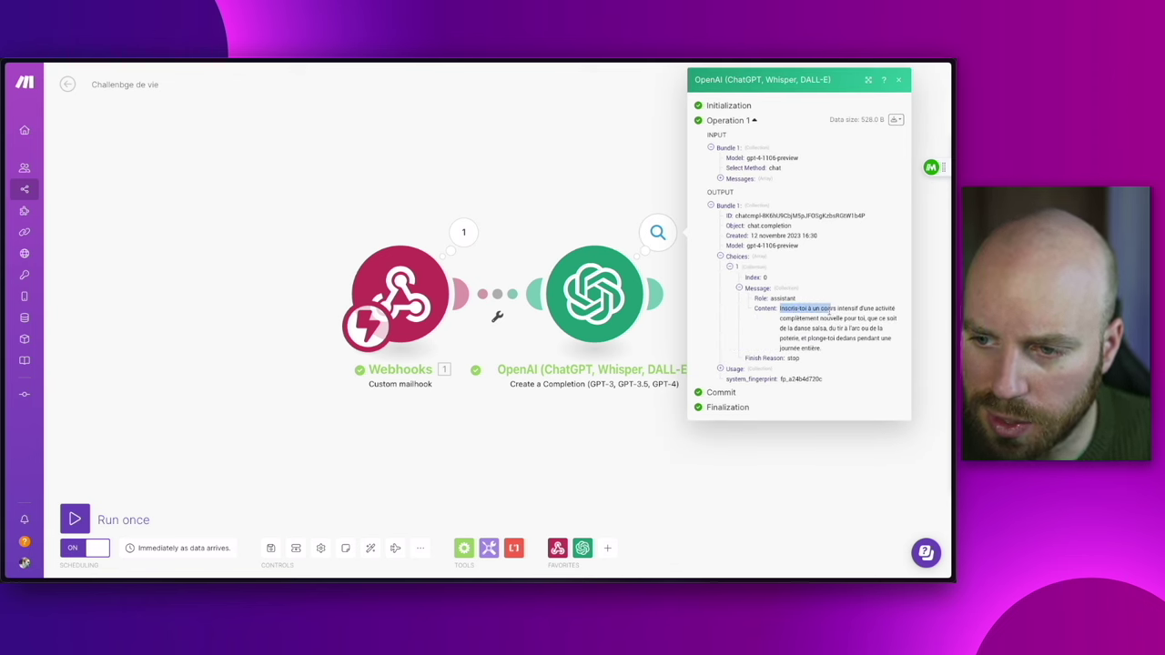
drag(887, 310, 830, 348)
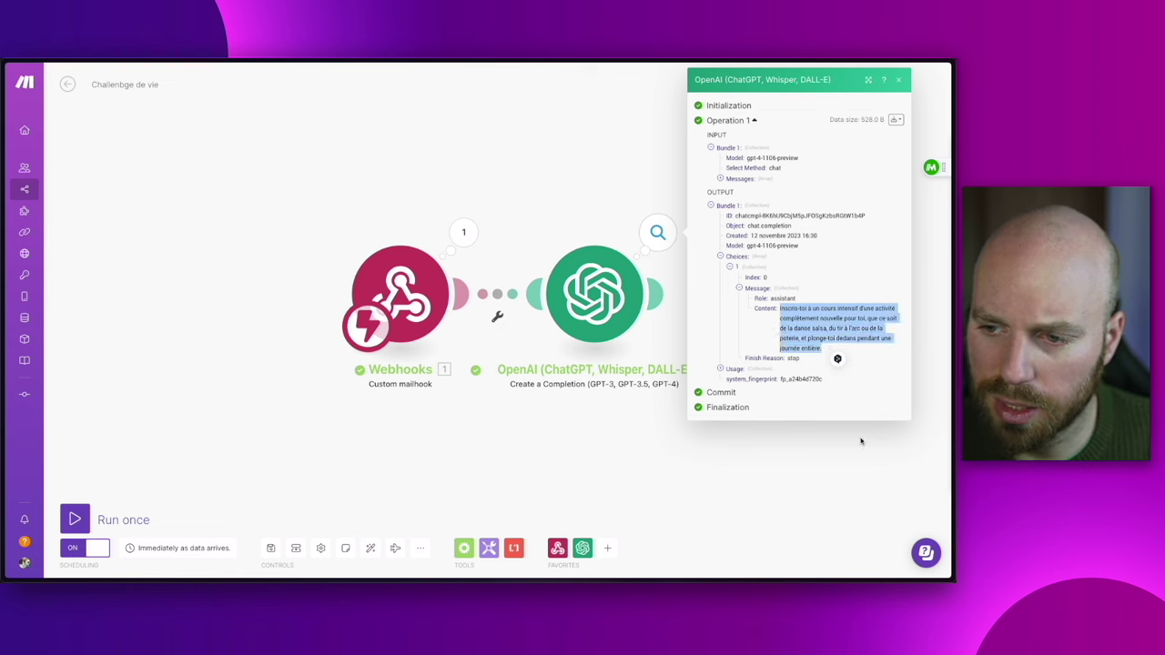
click(667, 426)
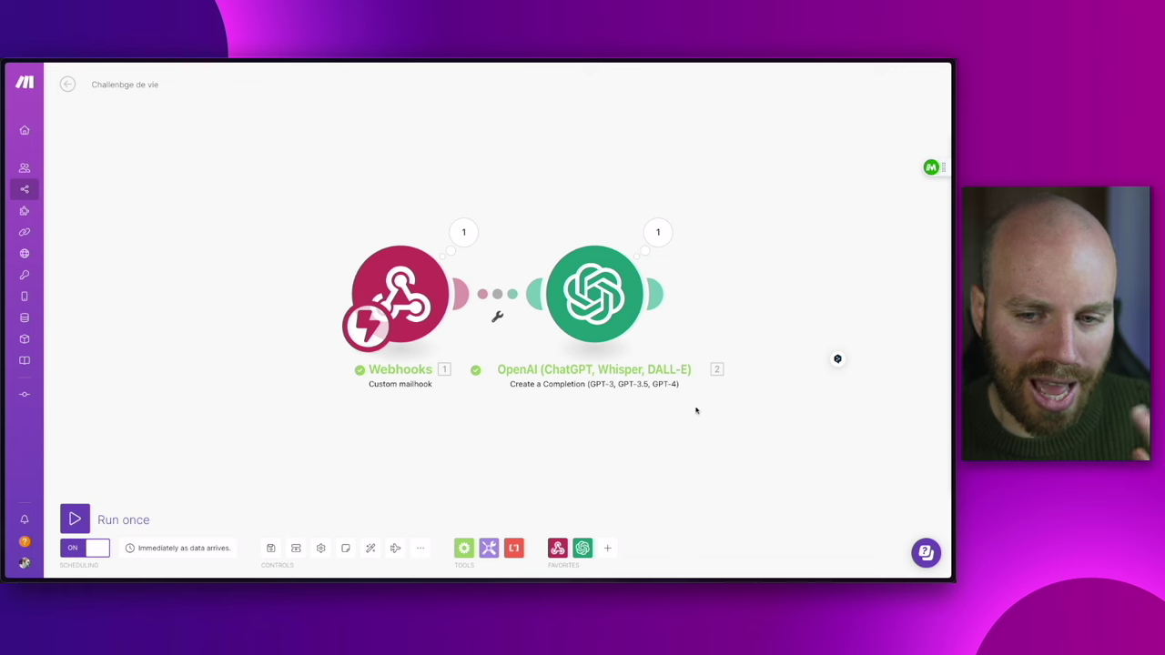
- Add an Airtable Update a Record module after the OpenAI module in the scenario
mouse_move(510, 291)
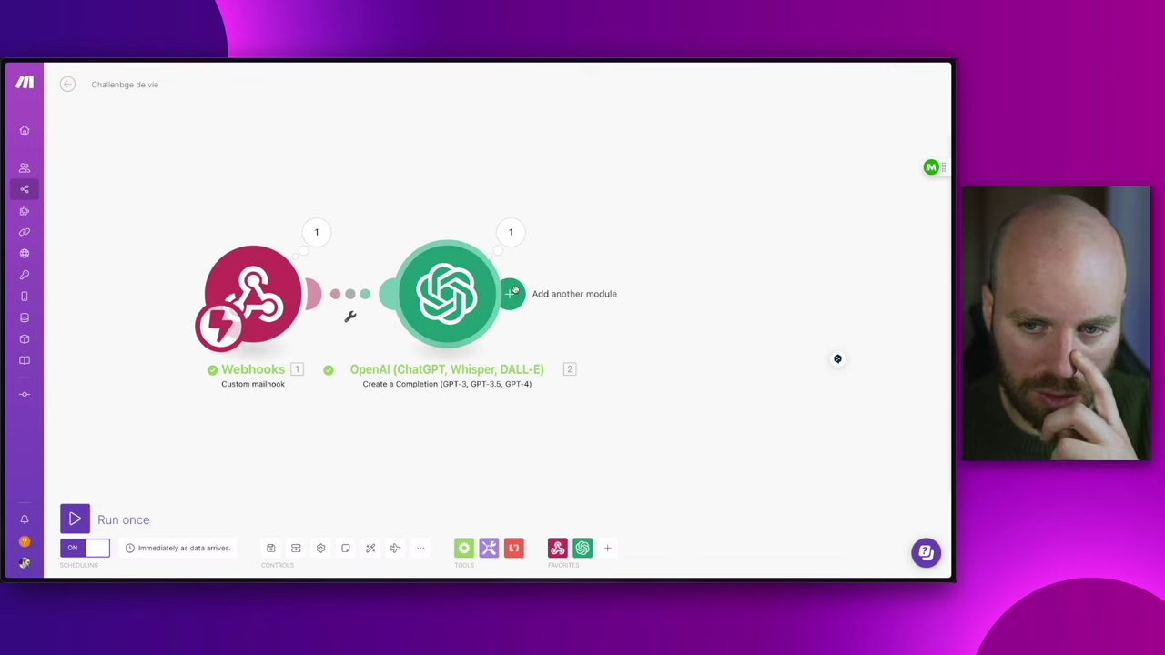
click(512, 292)
text(airt)
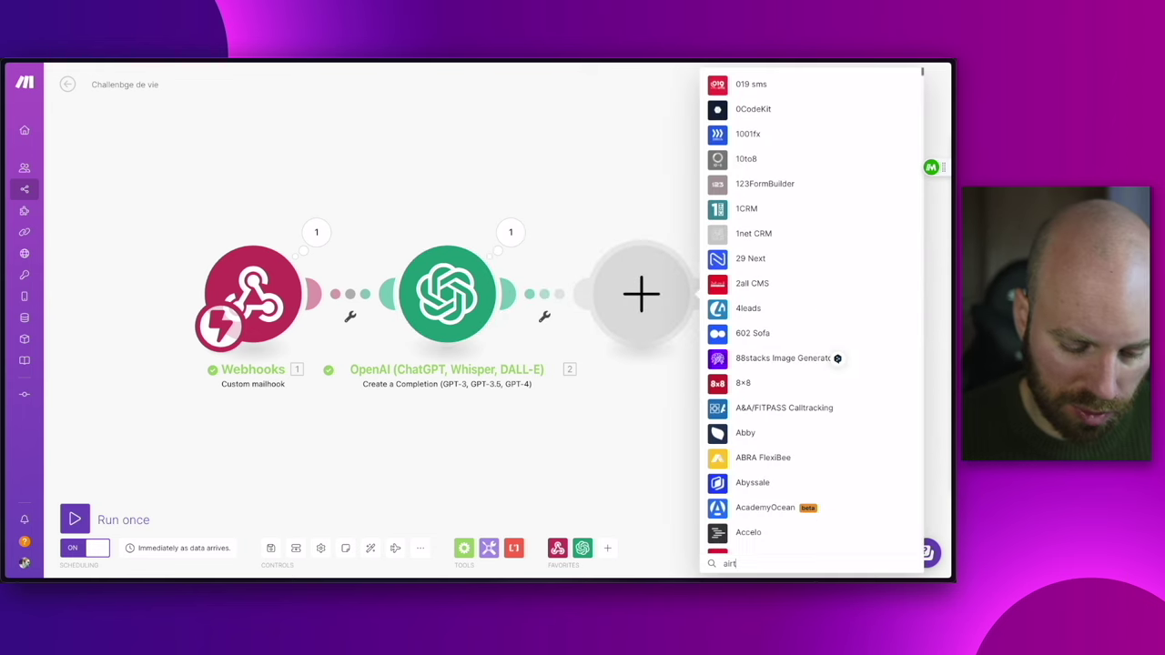
text(ab)
click(755, 271)
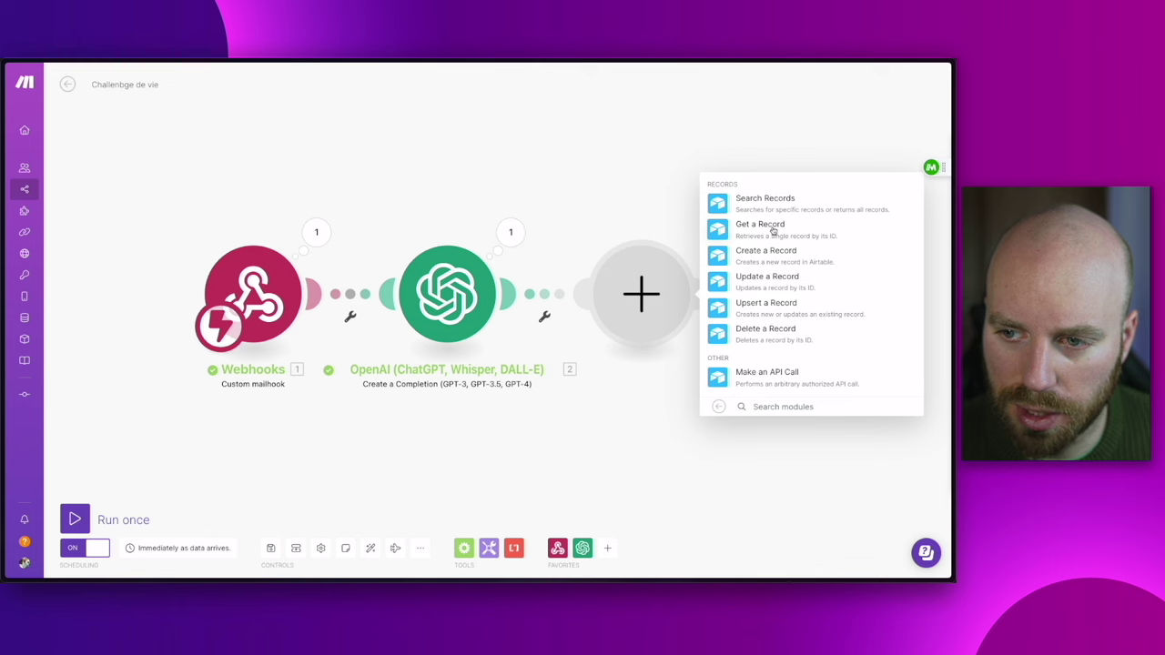
click(762, 285)
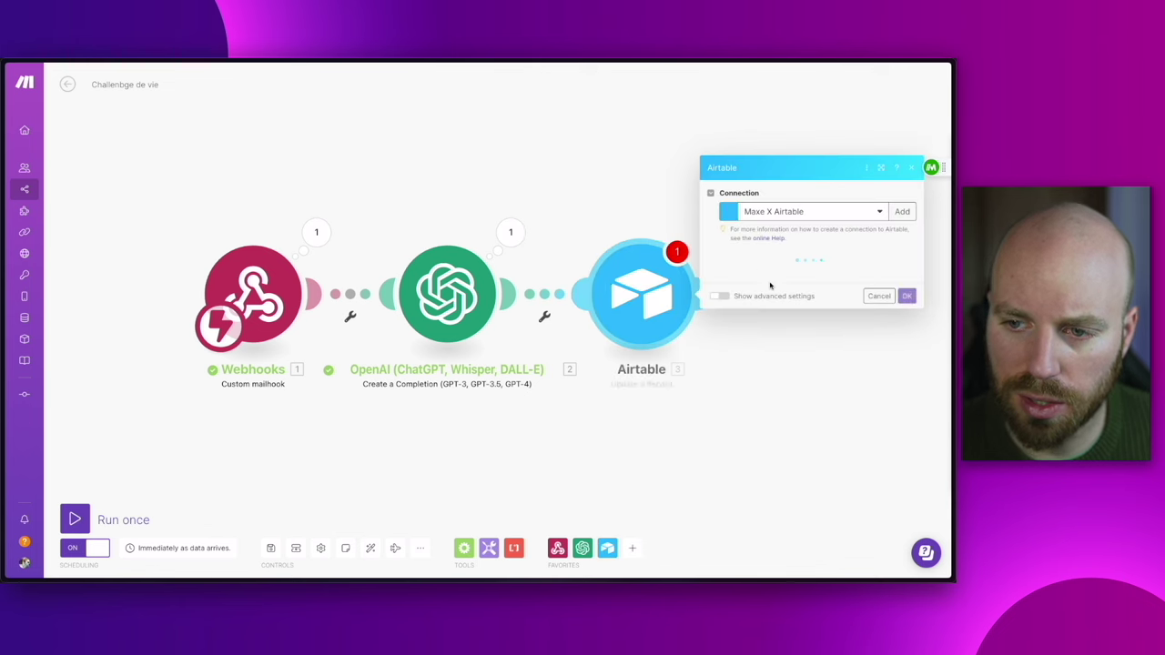
- Create an Airtable OAuth connection for the module and grant Make access to all current and future bases in all workspaces
click(901, 211)
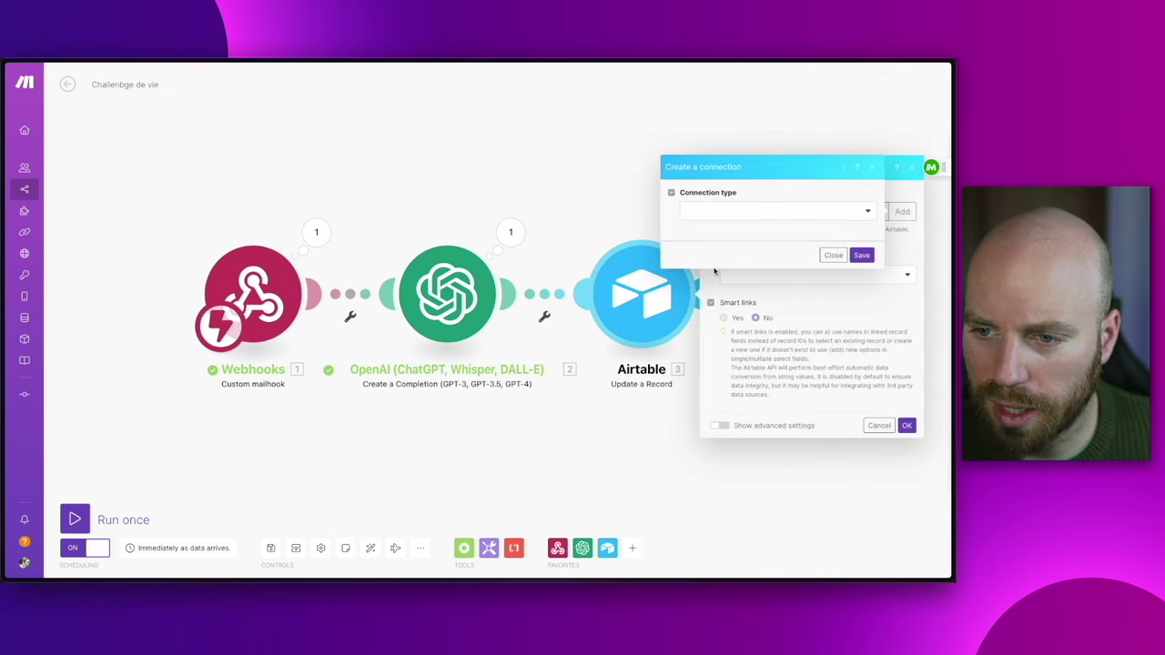
click(723, 212)
click(718, 245)
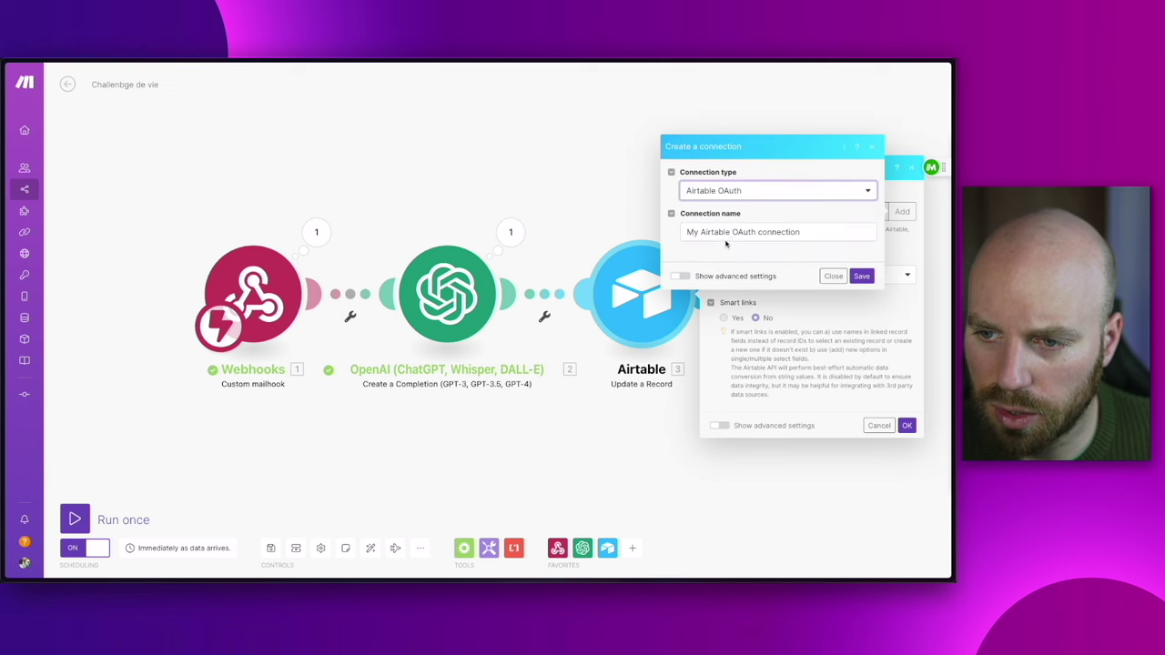
click(860, 276)
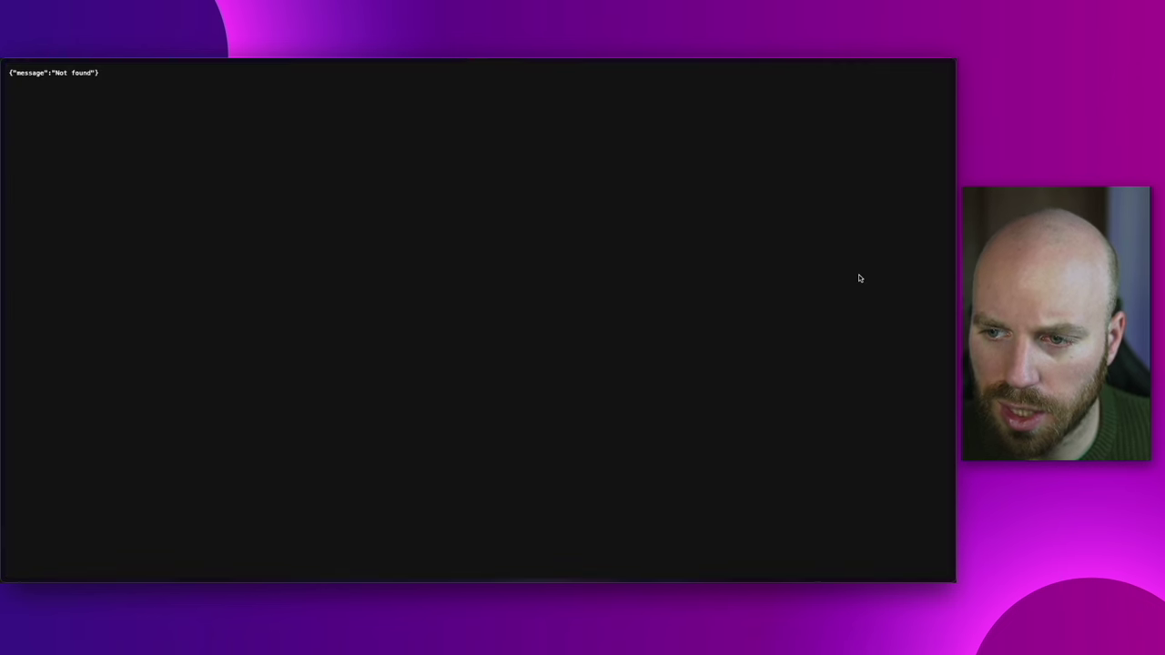
click(394, 304)
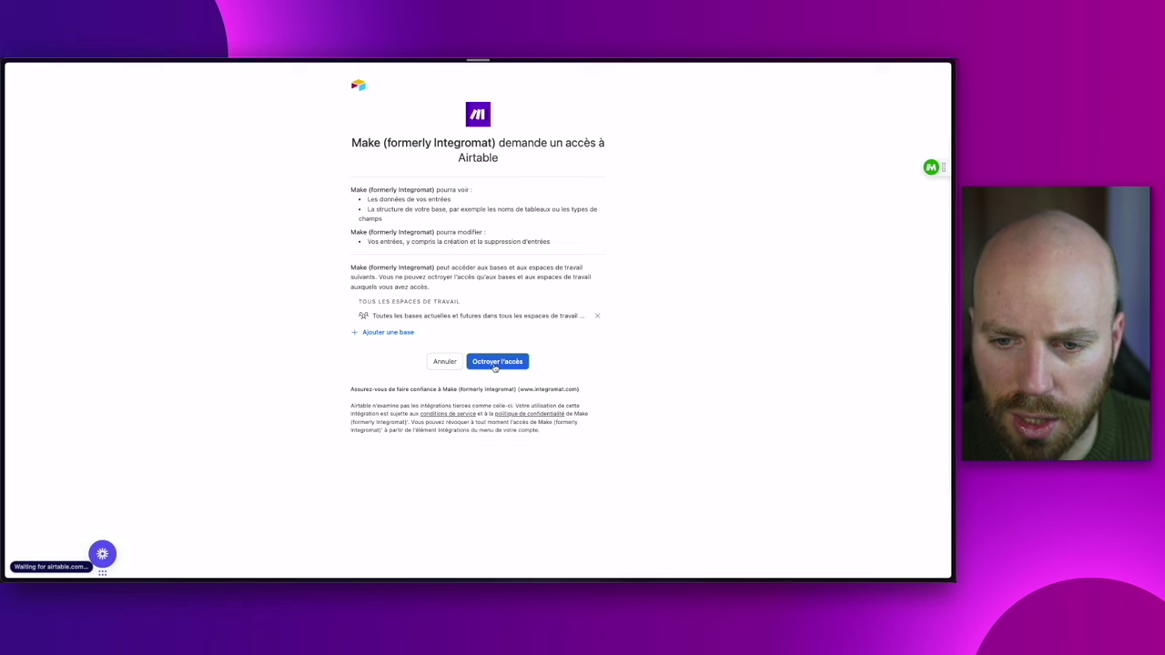
click(493, 364)
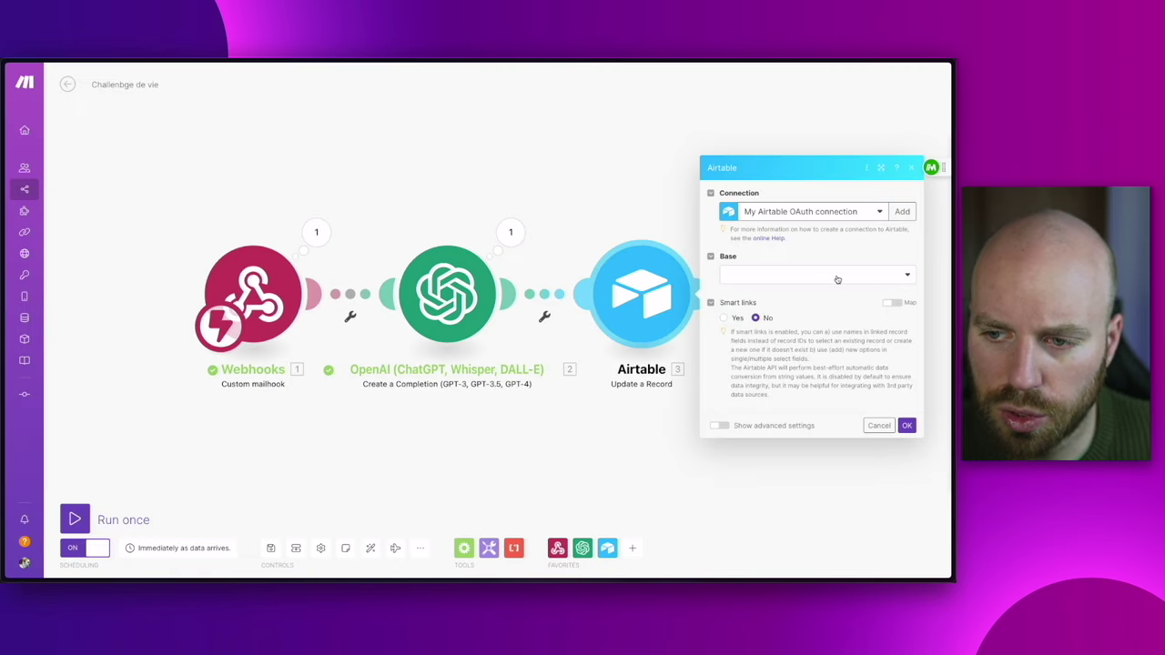
- Target the table "Idées pour se challenger" in Untitled Base and map the Record ID to the mailhook's Subject
click(837, 279)
click(755, 254)
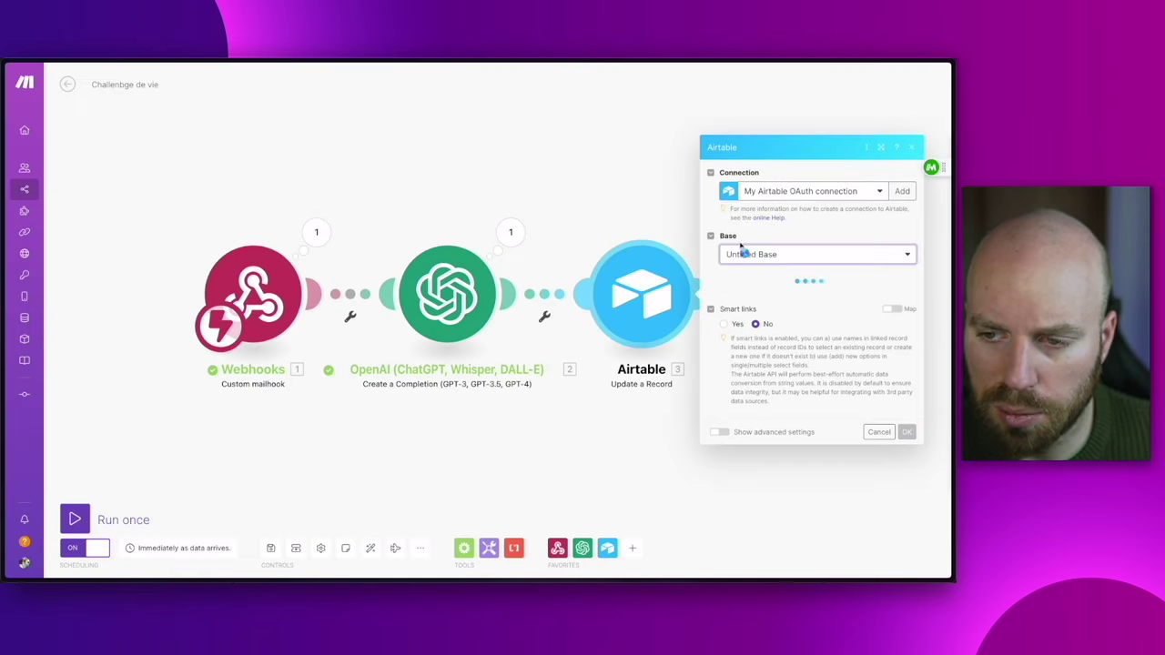
click(786, 296)
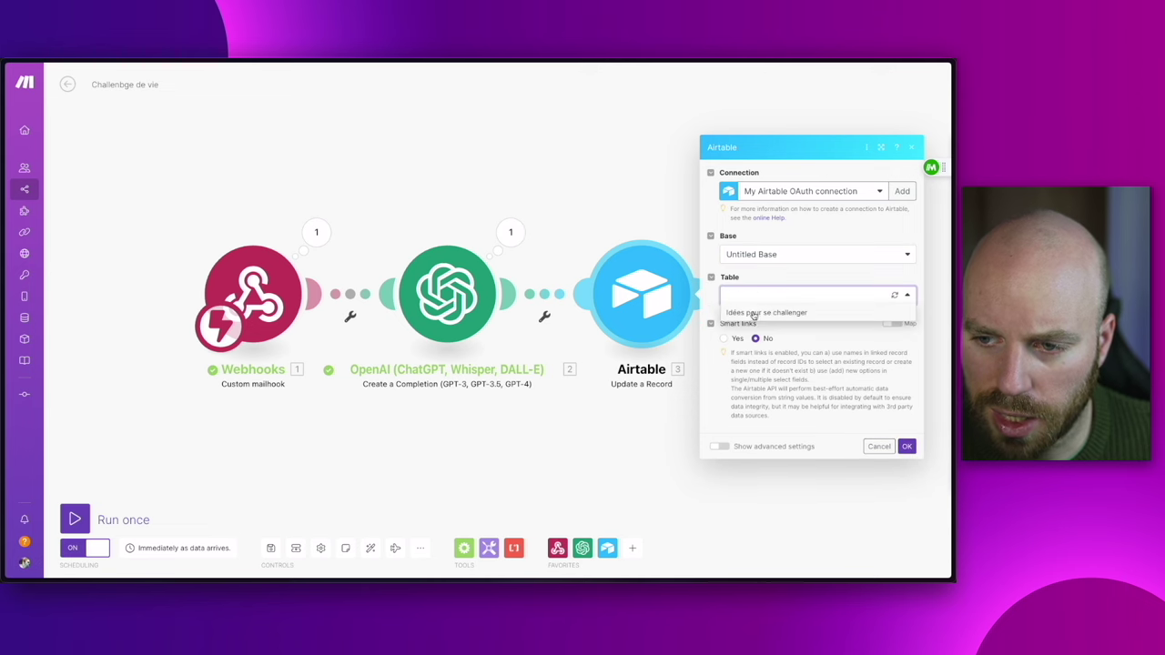
click(755, 313)
click(808, 269)
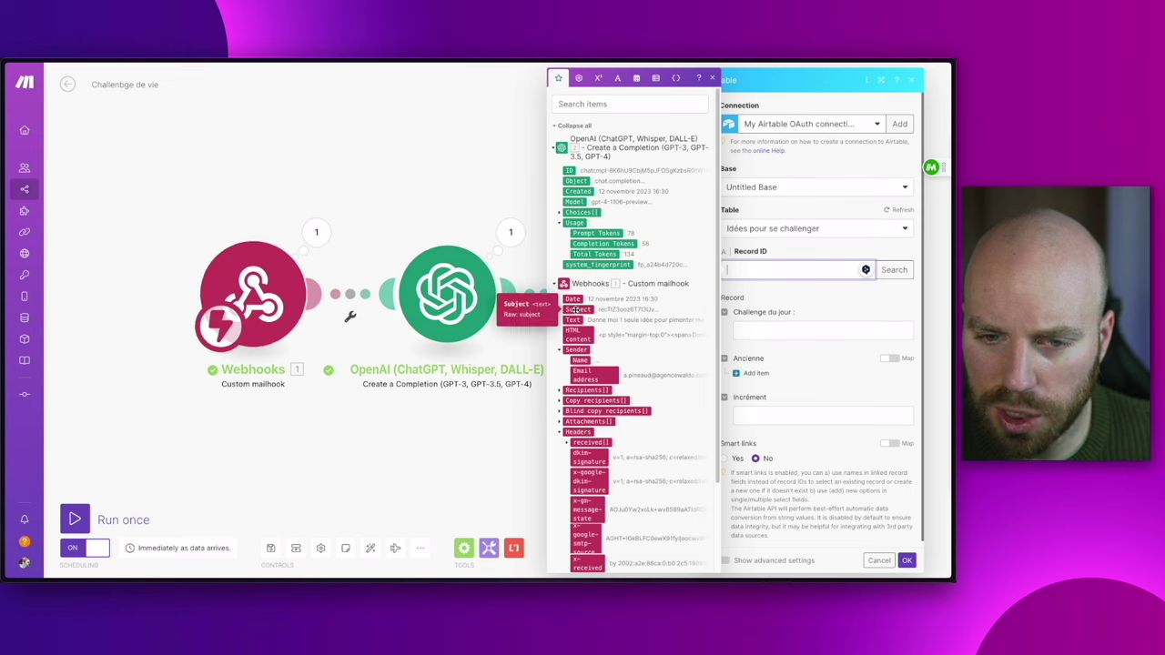
click(588, 310)
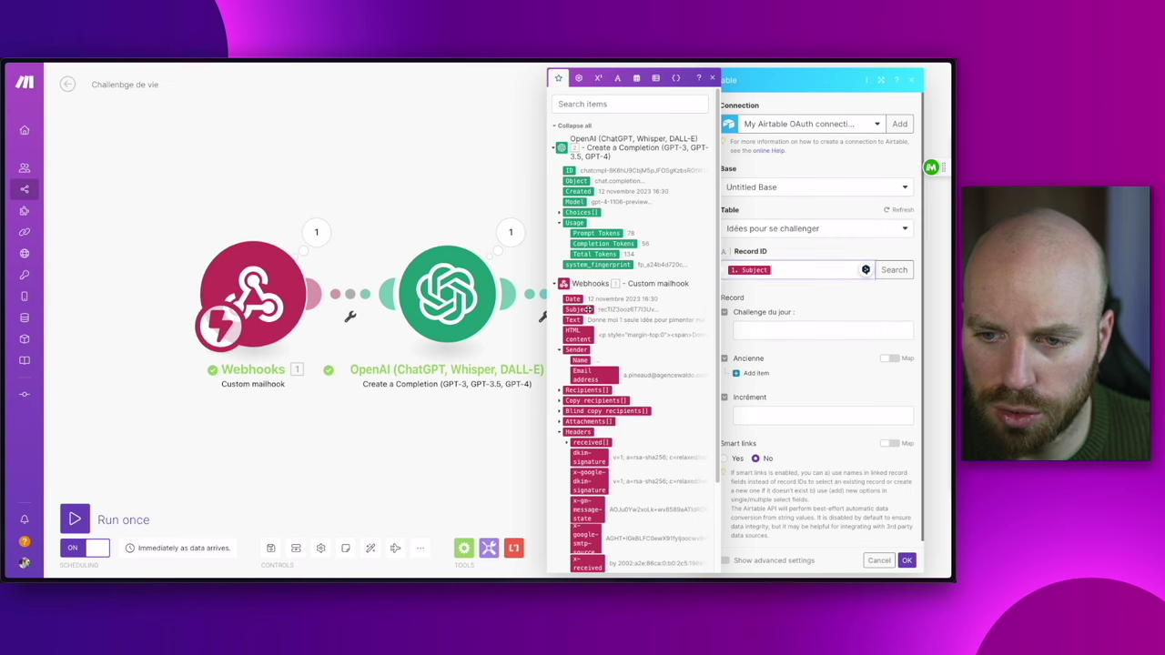
click(814, 293)
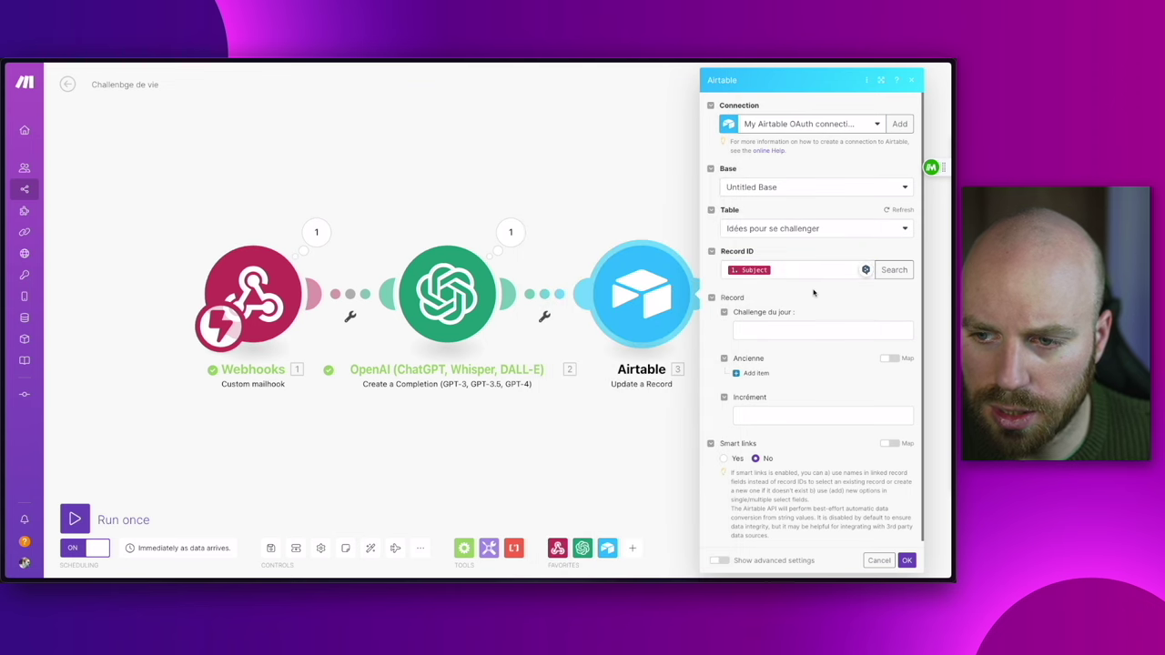
- Map the Challenge du jour field to the OpenAI Choices Message Content, confirm the module and save the scenario
click(768, 330)
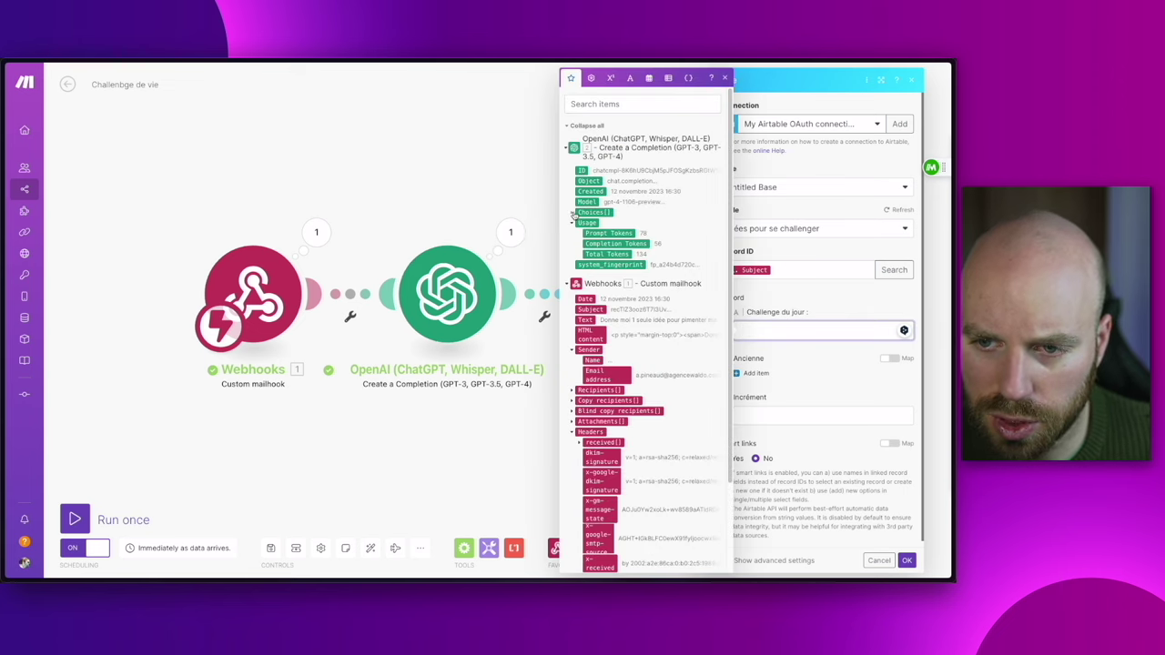
click(572, 214)
click(578, 264)
click(605, 285)
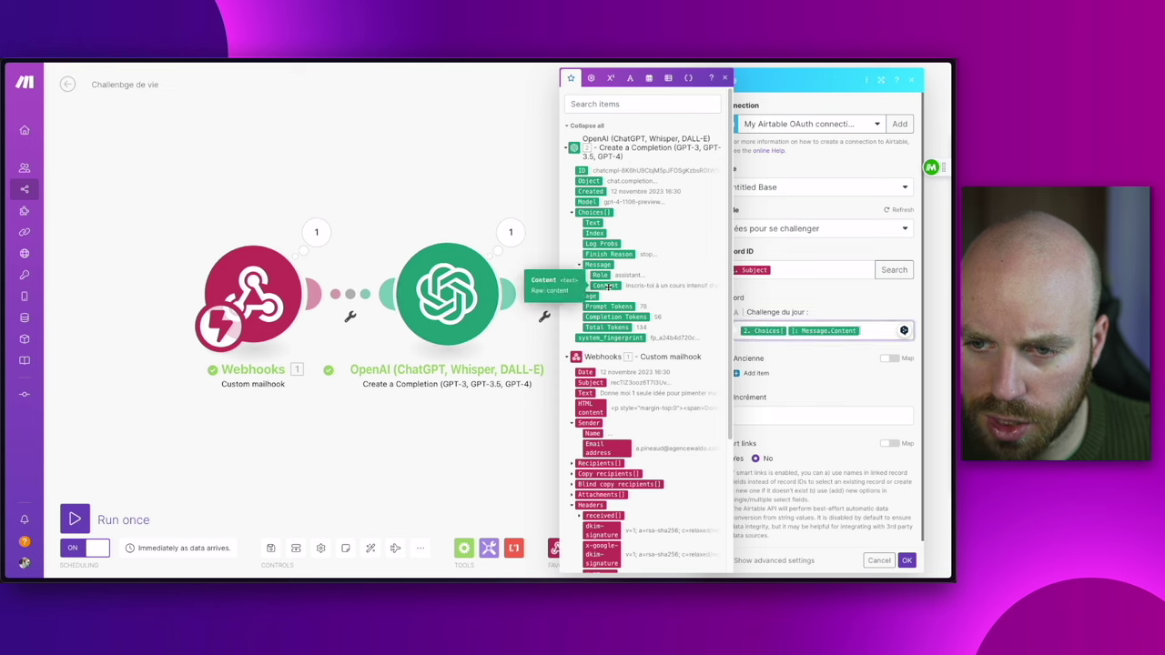
click(816, 349)
click(906, 559)
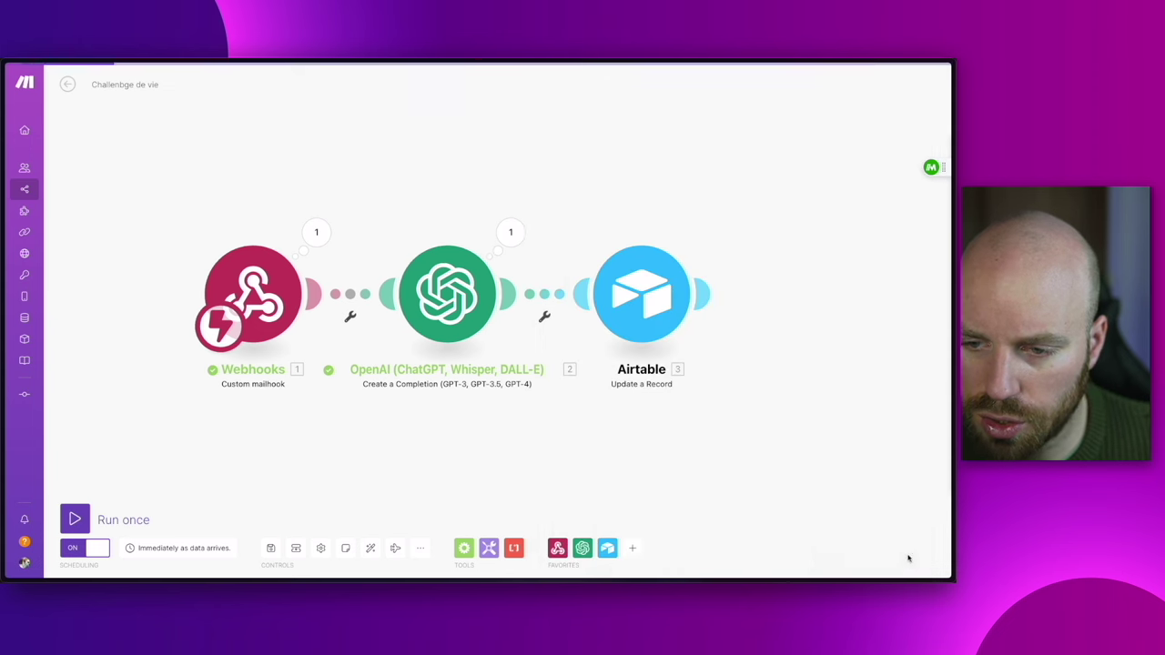
click(271, 549)
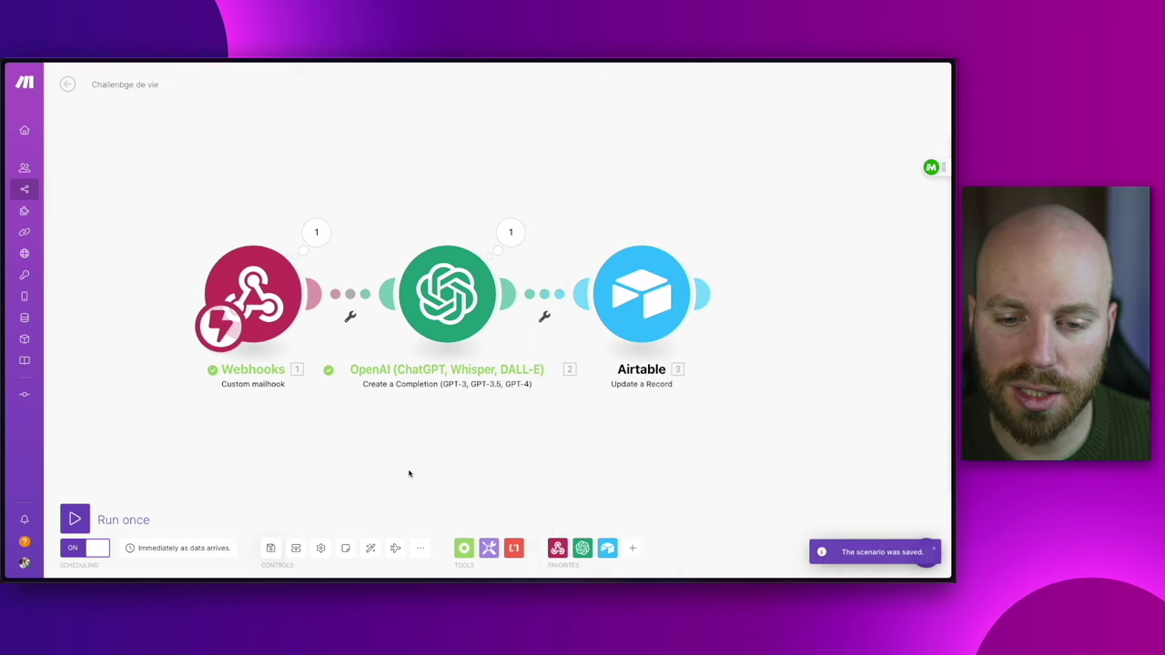
- Switch to Airtable, add a new record and examine its generated Challenge du jour text
key(super+Tab)
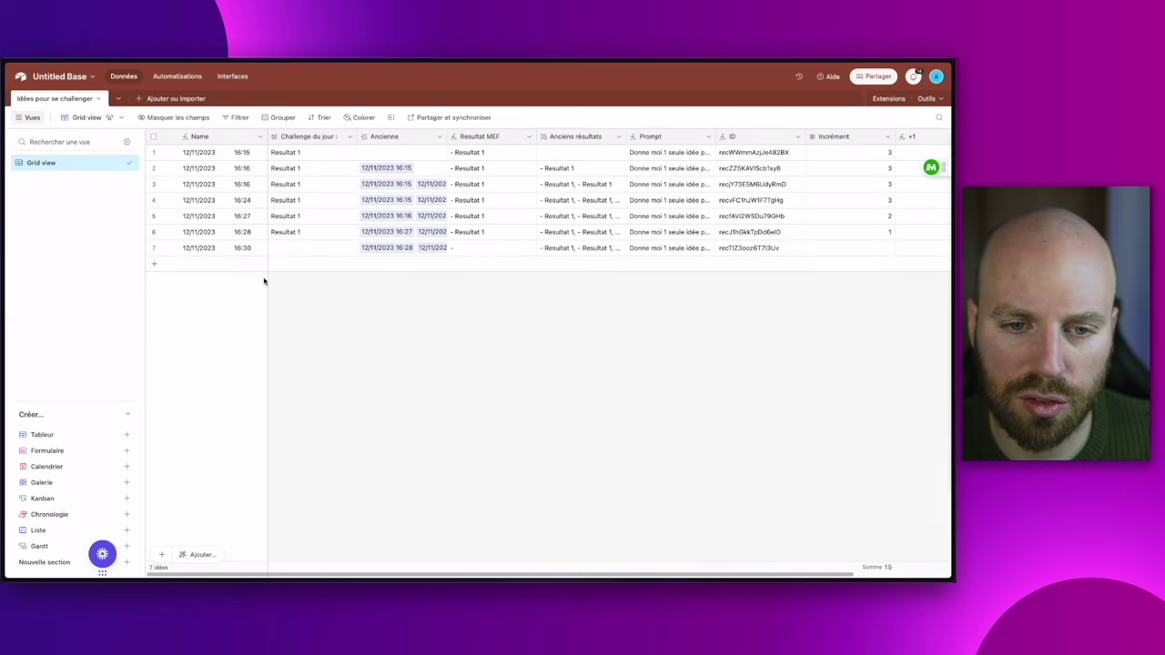
click(209, 268)
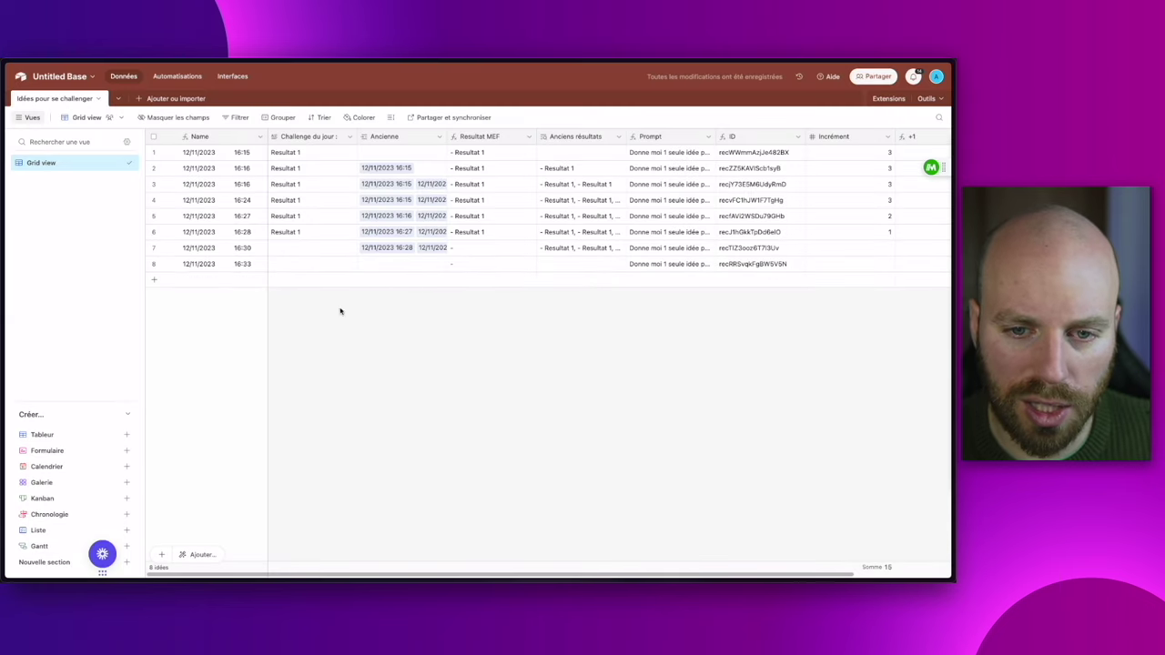
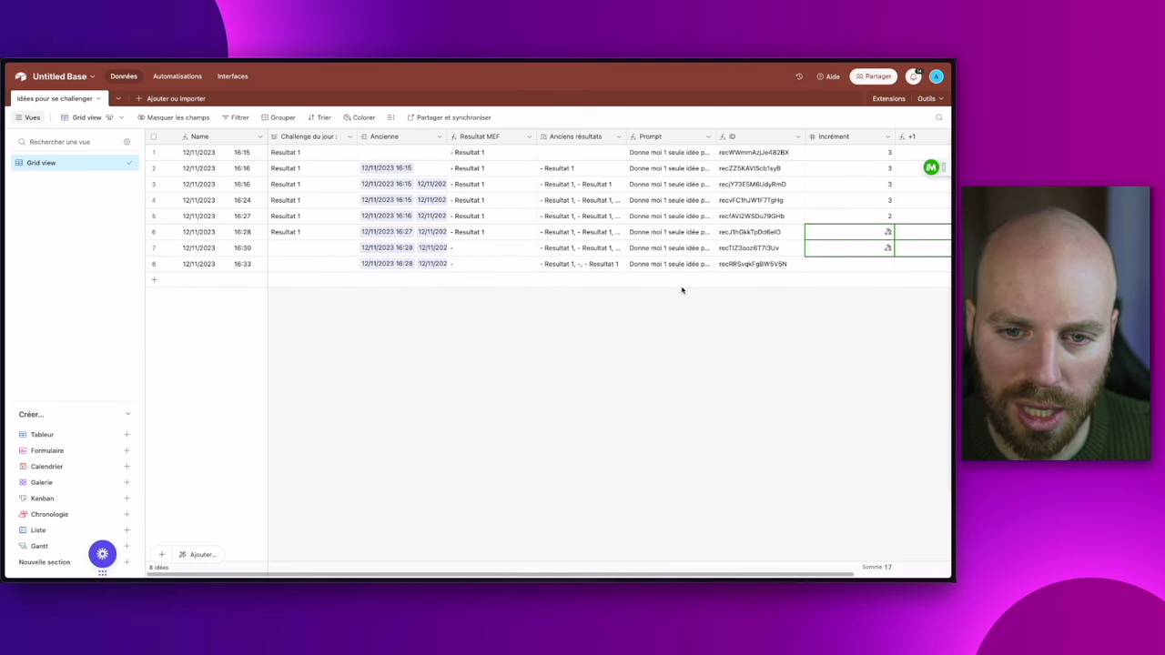
double_click(316, 264)
drag(473, 206, 366, 173)
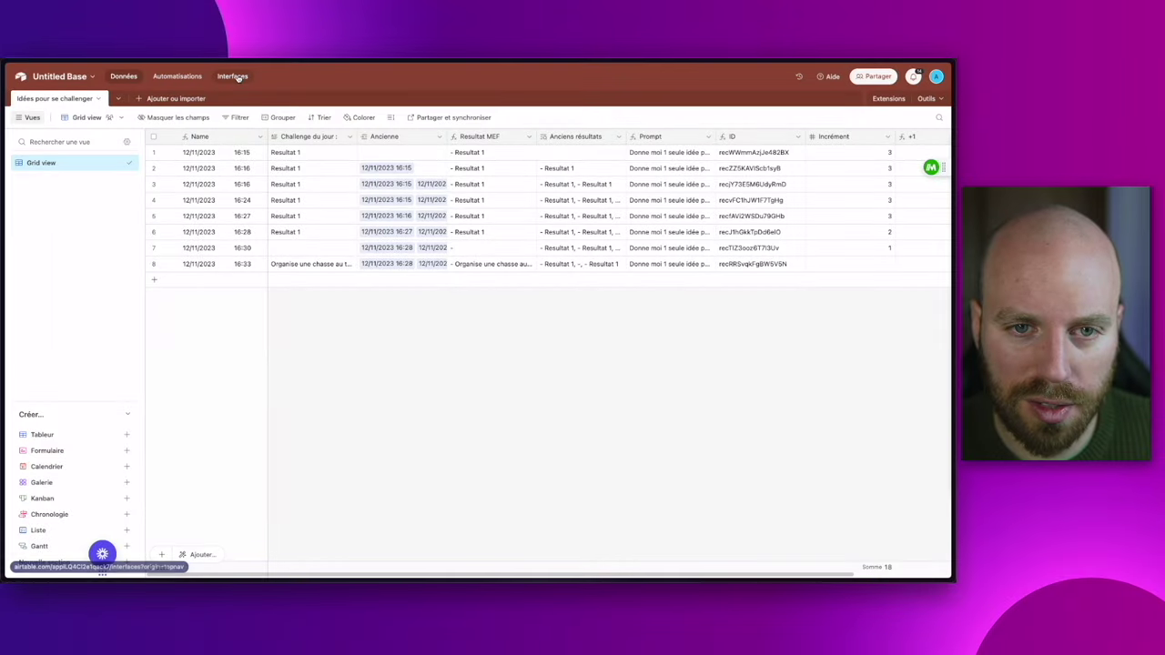
- Create an interface named "Challenge" with the lightning bolt icon and the blank Vide layout
click(233, 76)
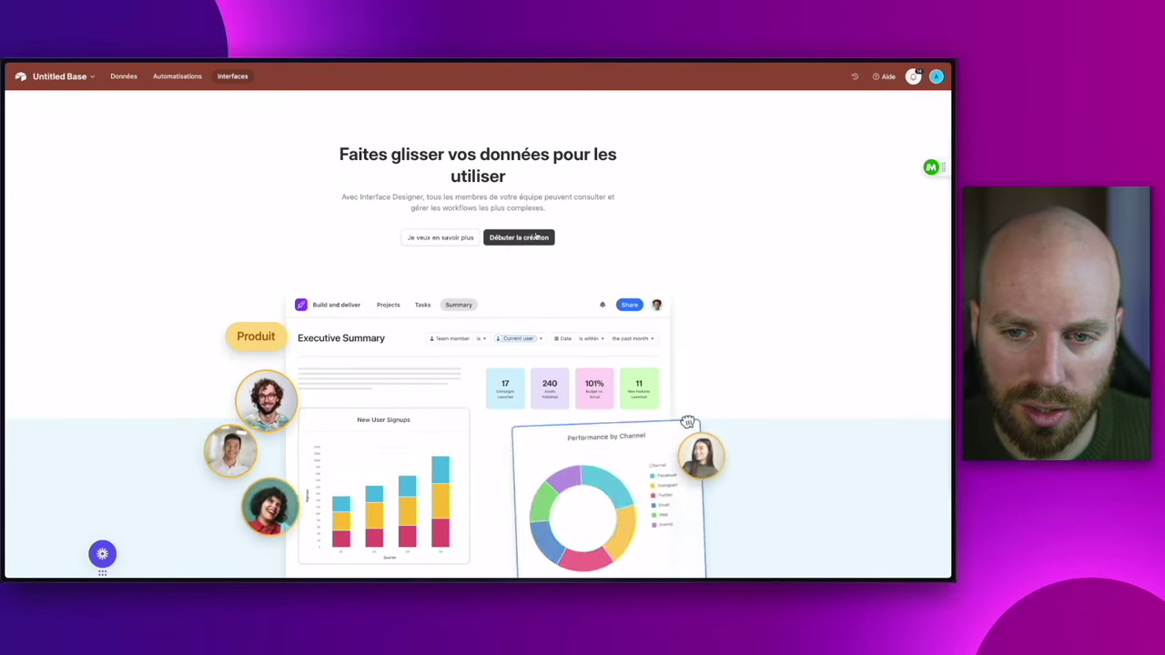
click(512, 238)
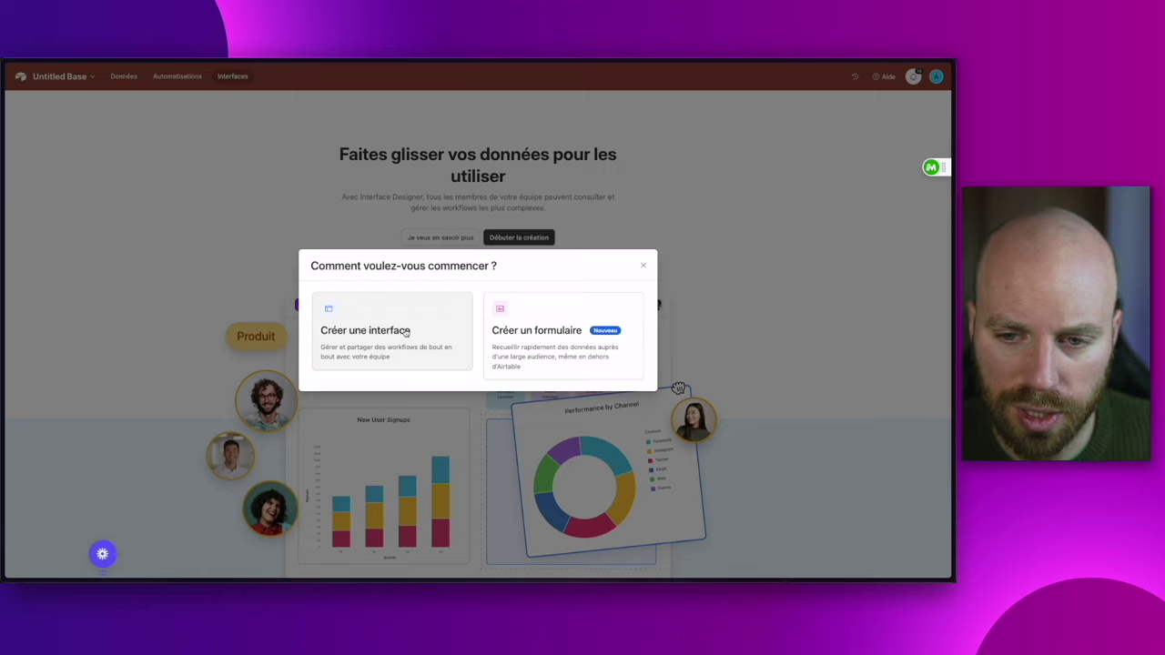
click(406, 333)
text(Challenge)
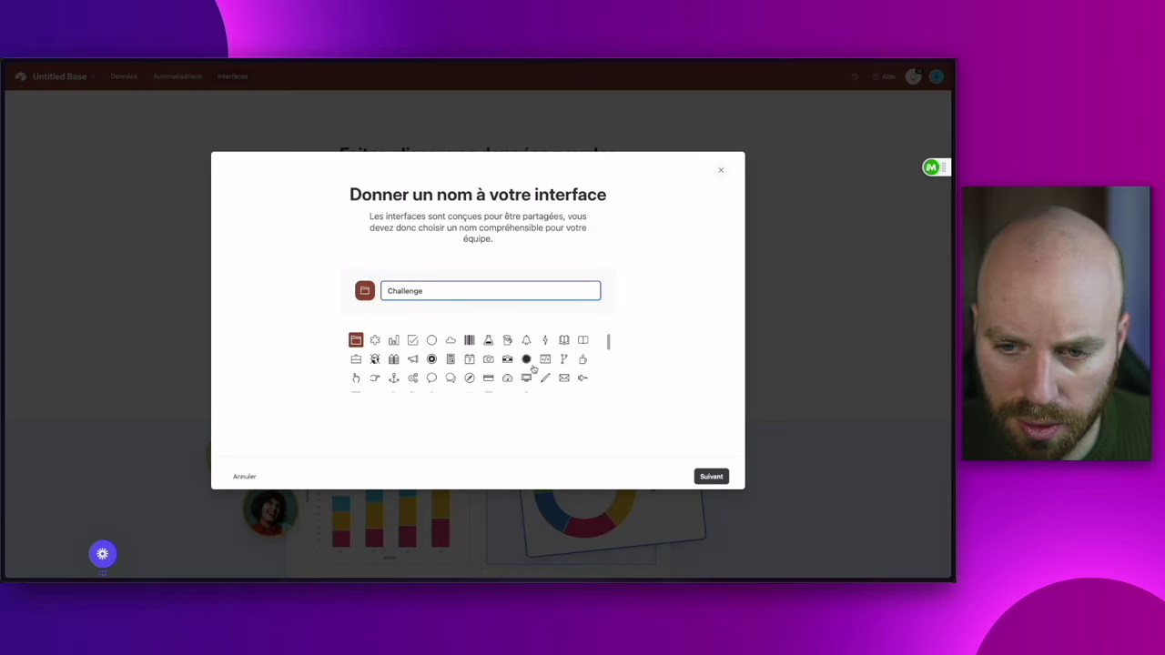
click(545, 340)
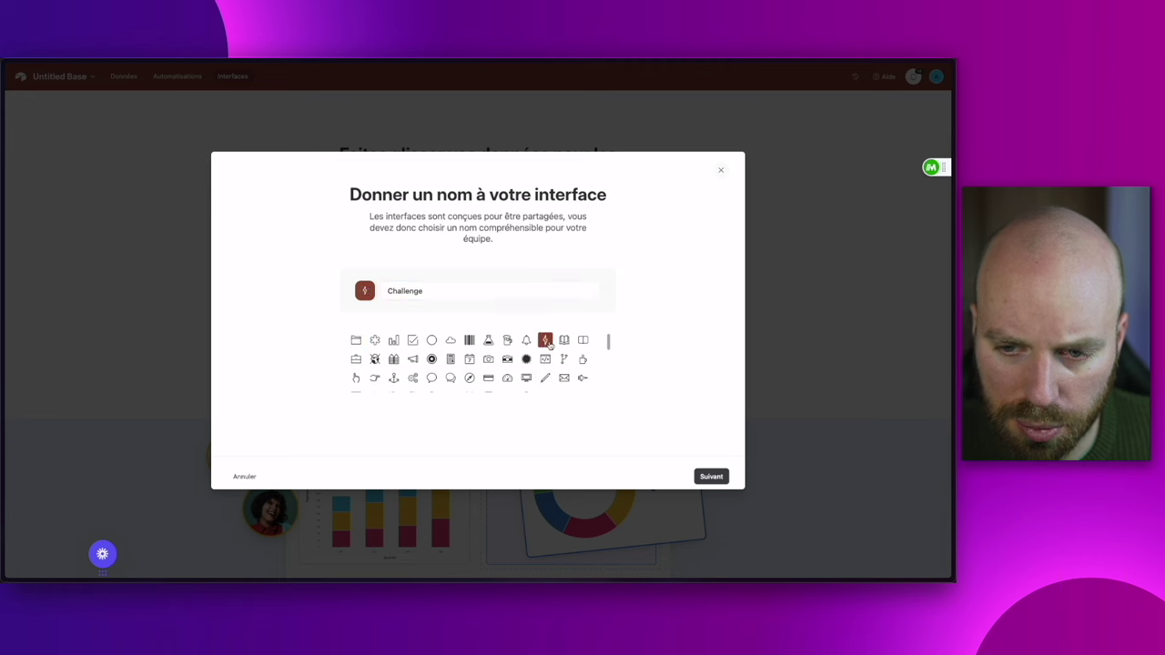
click(711, 475)
scroll(259, 425, down, 3)
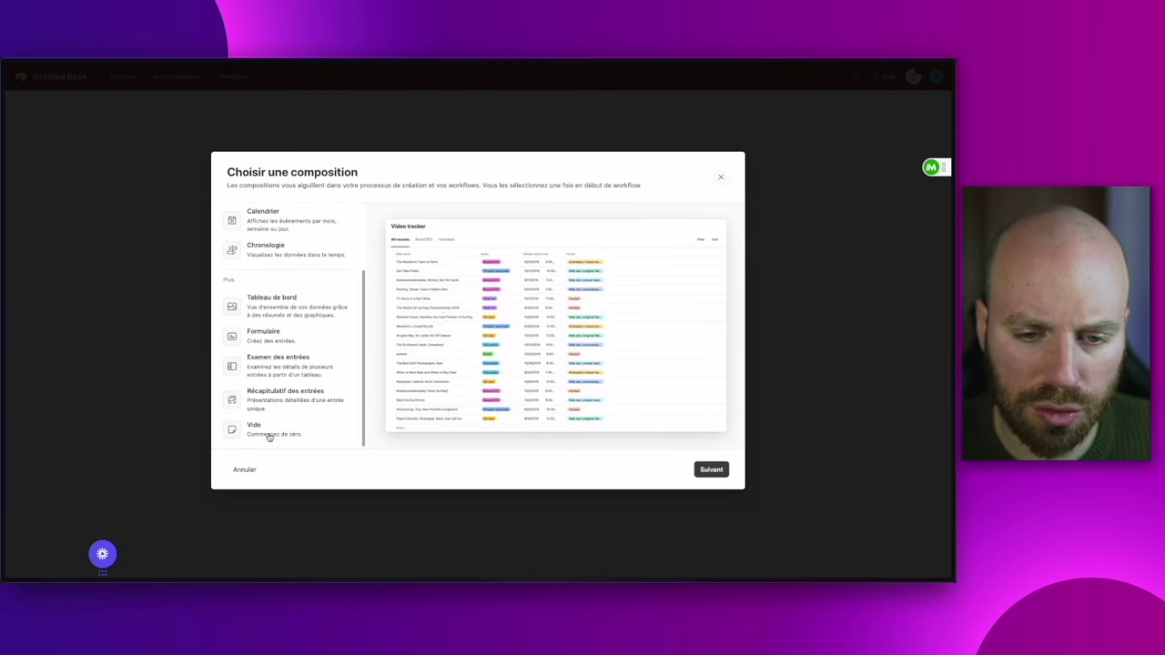
click(269, 434)
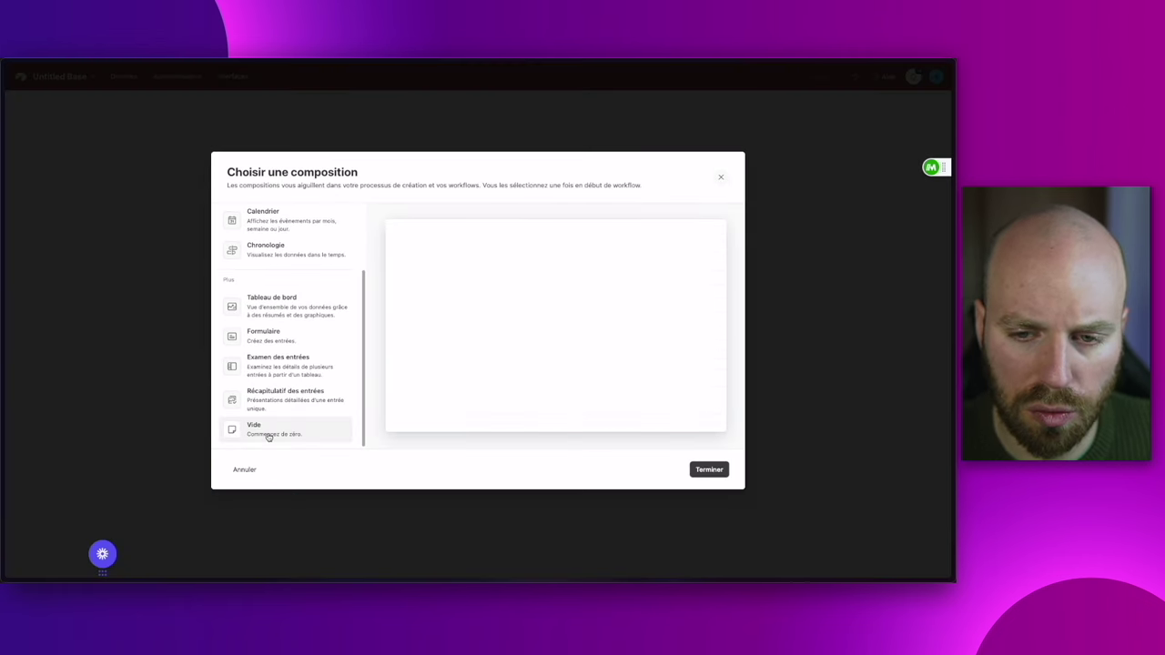
click(710, 469)
- Add a Galerie element to the blank interface page
scroll(286, 486, down, 5)
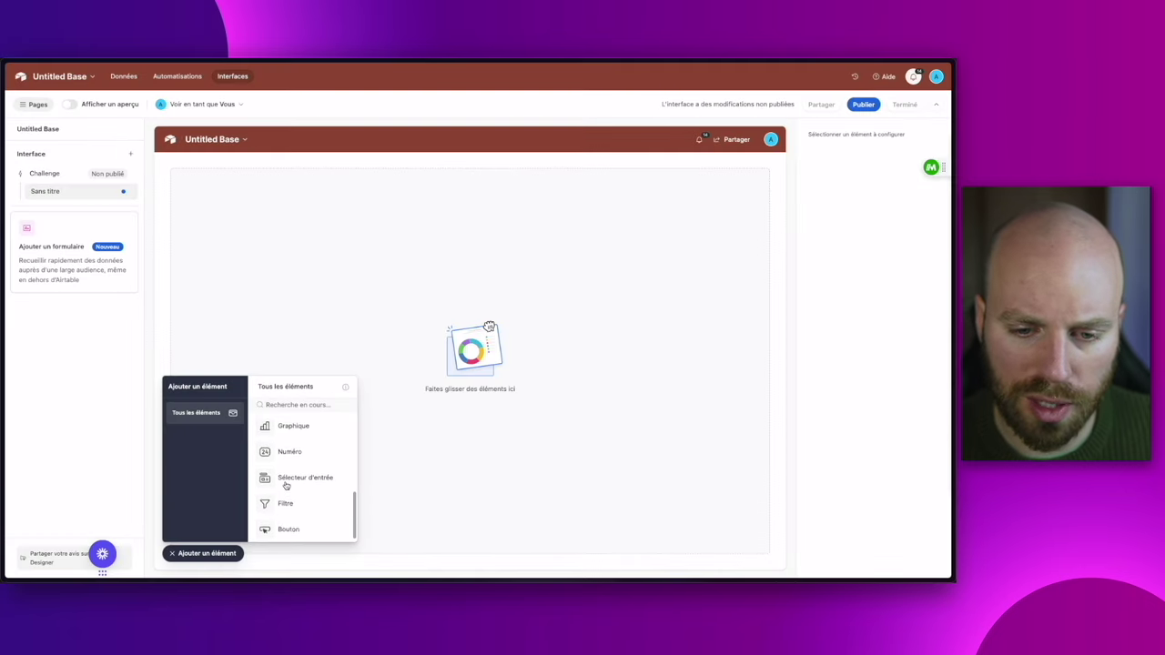
scroll(301, 510, up, 3)
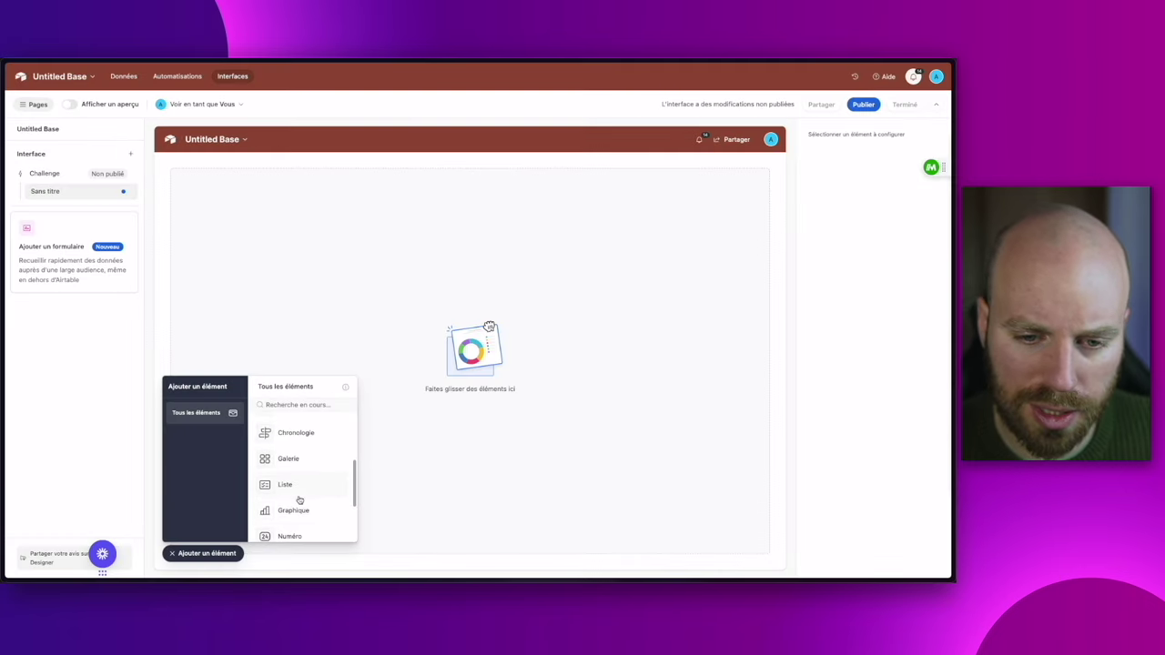
drag(287, 468, 353, 281)
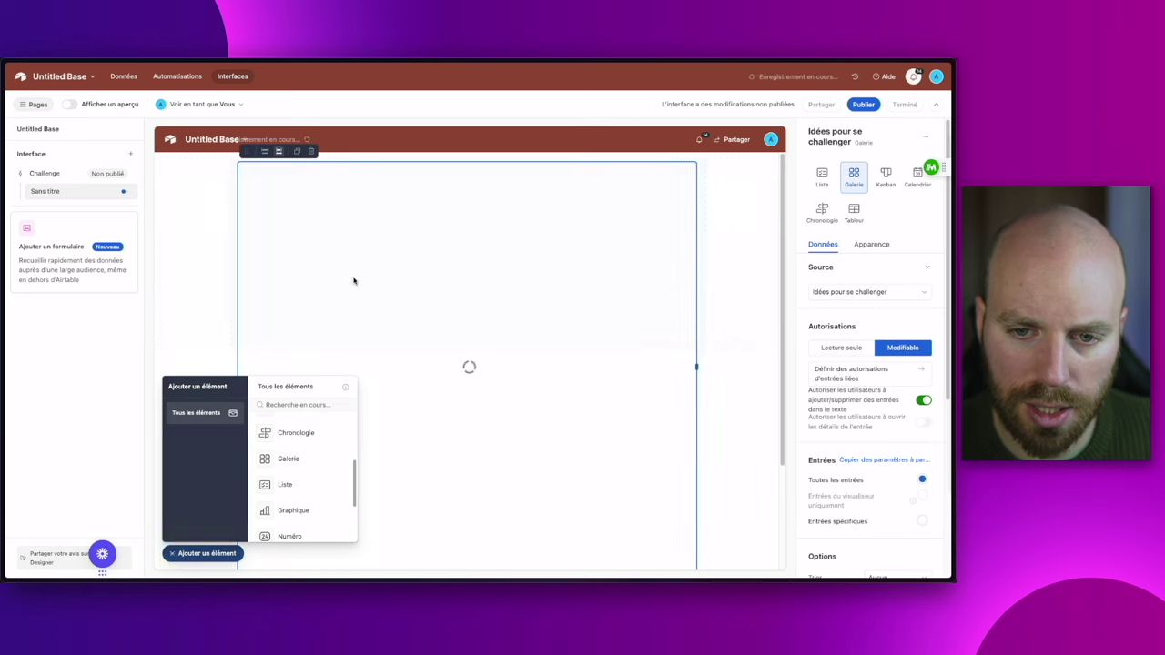
click(182, 553)
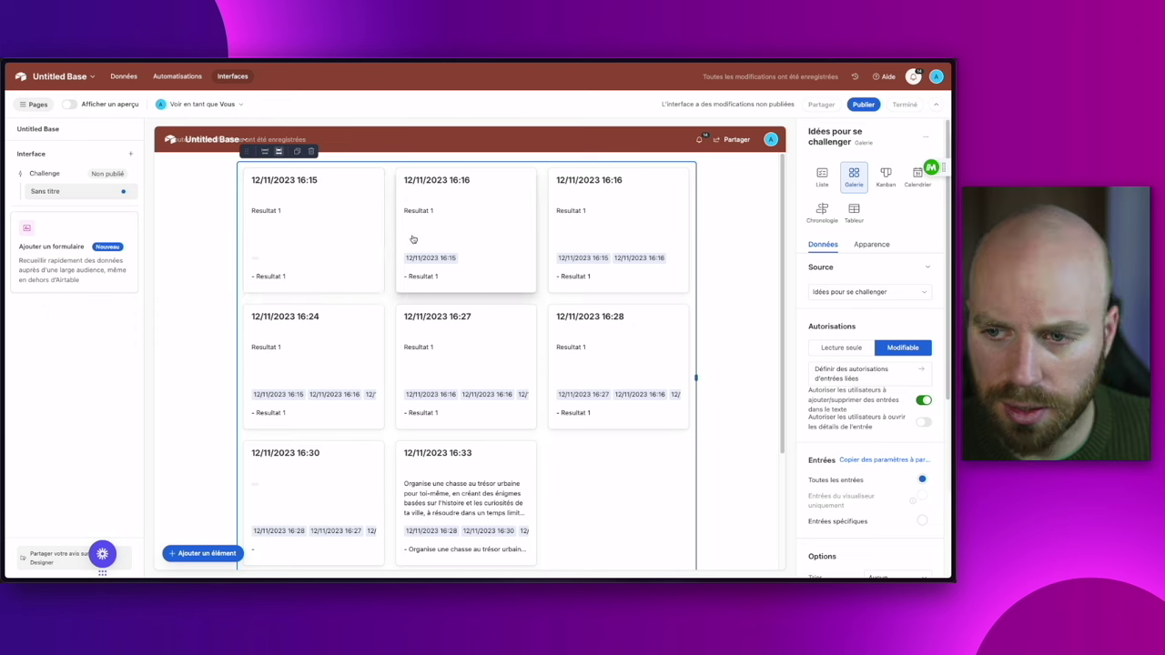
- Hide the Ancienne field on the gallery's cards
scroll(619, 355, down, 3)
scroll(583, 364, up, 3)
scroll(853, 399, down, 2)
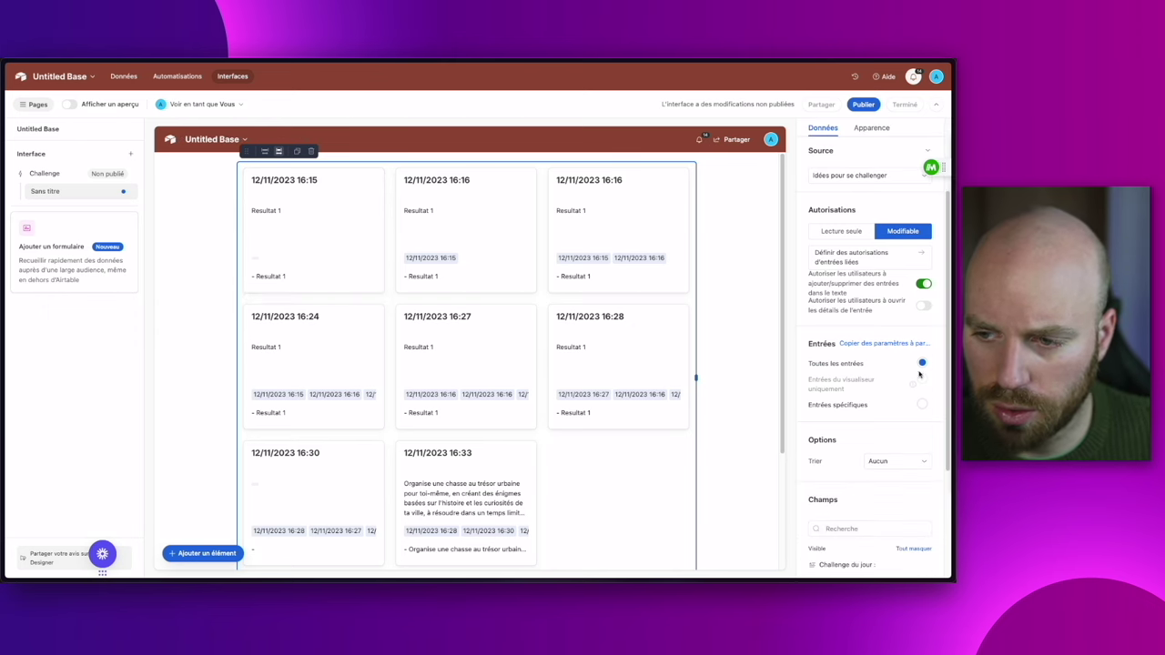
scroll(839, 390, down, 3)
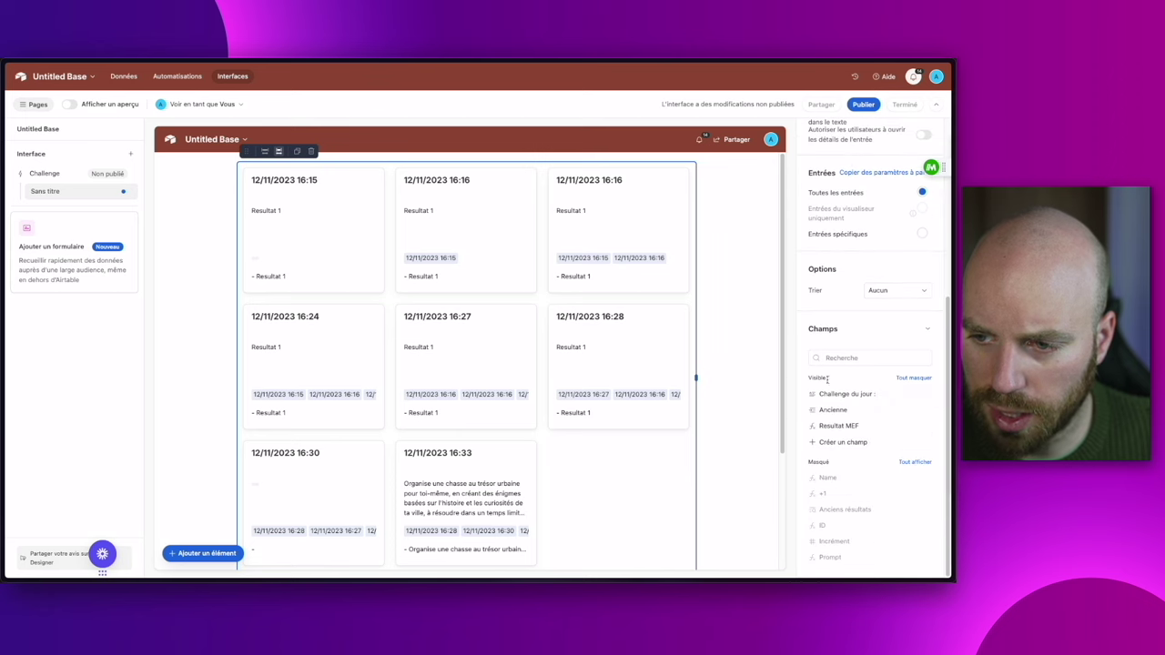
click(909, 411)
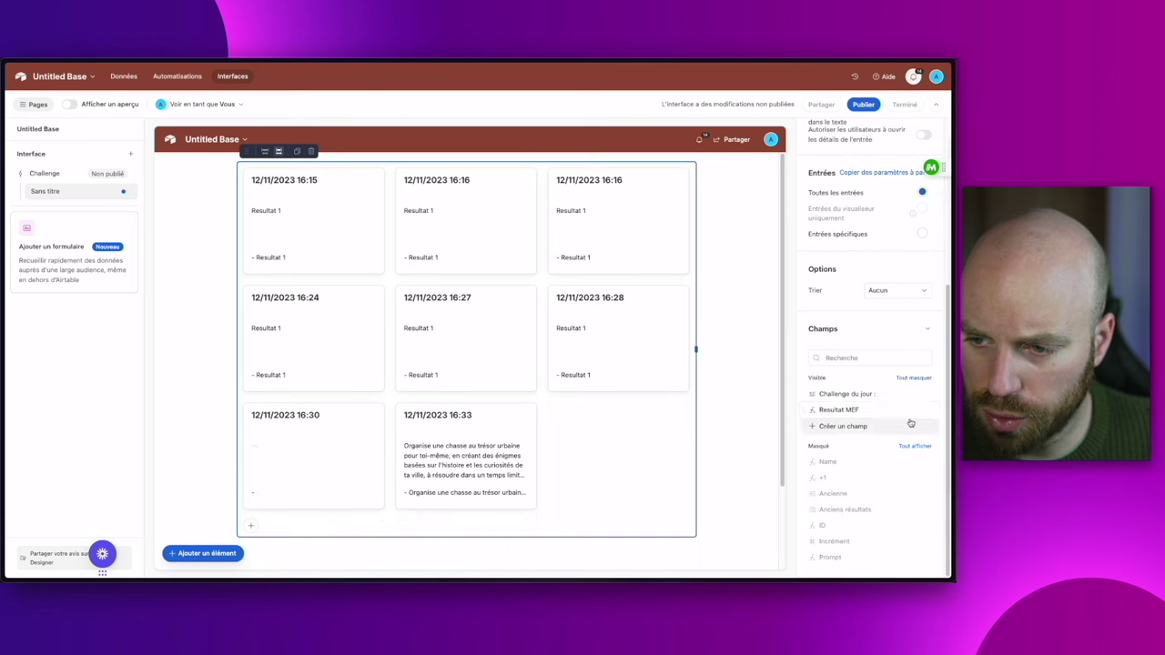
- Hide the Resultat MEF field on the gallery's cards and limit the gallery to 1 row per page
click(910, 414)
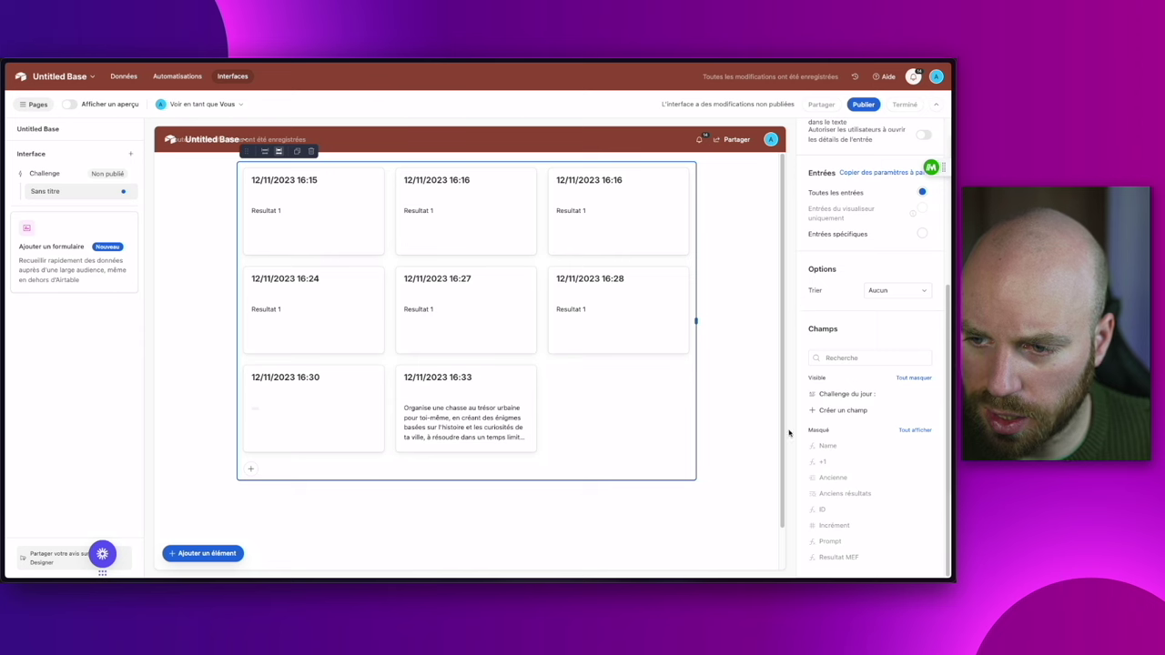
scroll(905, 510, up, 5)
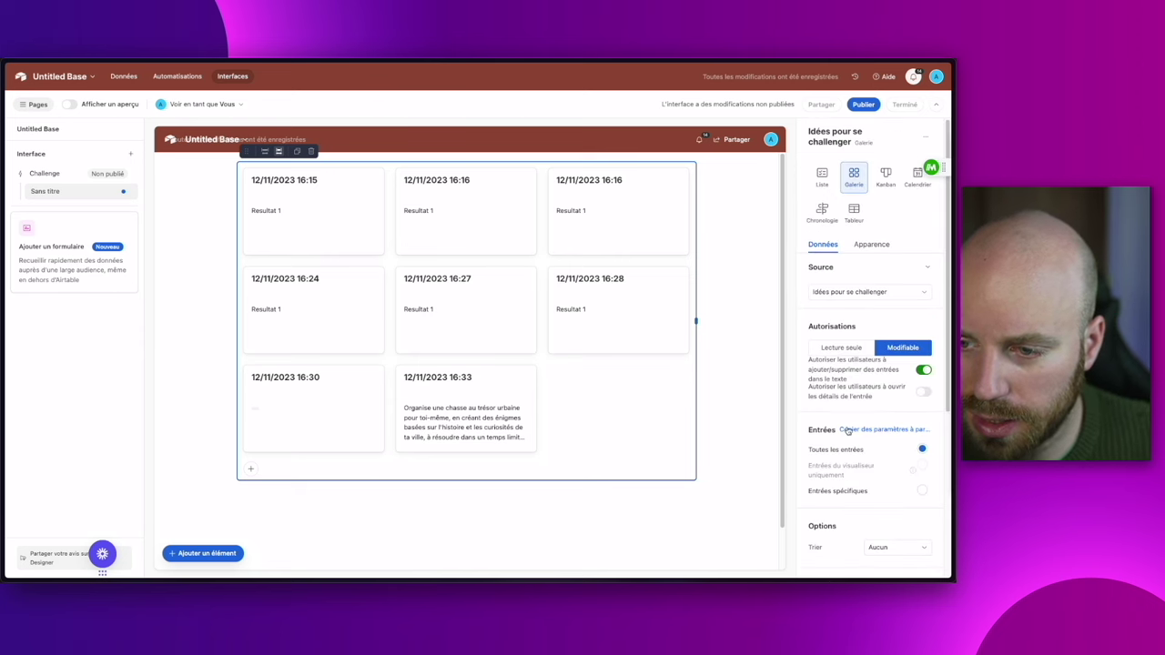
click(871, 244)
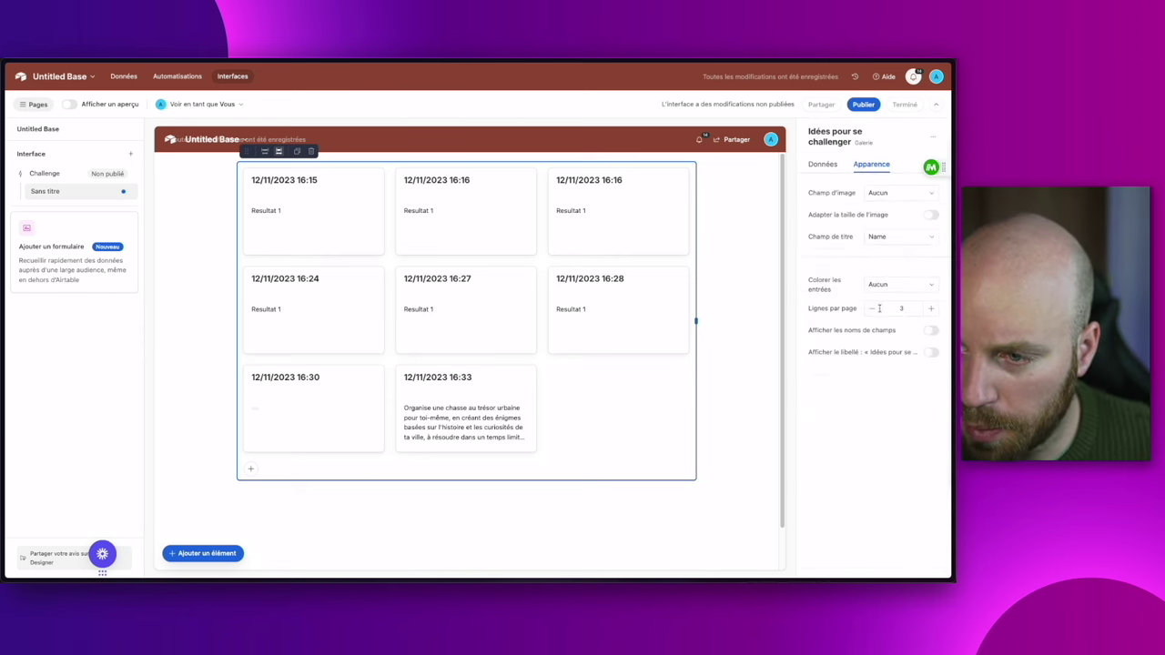
click(872, 309)
click(872, 309)
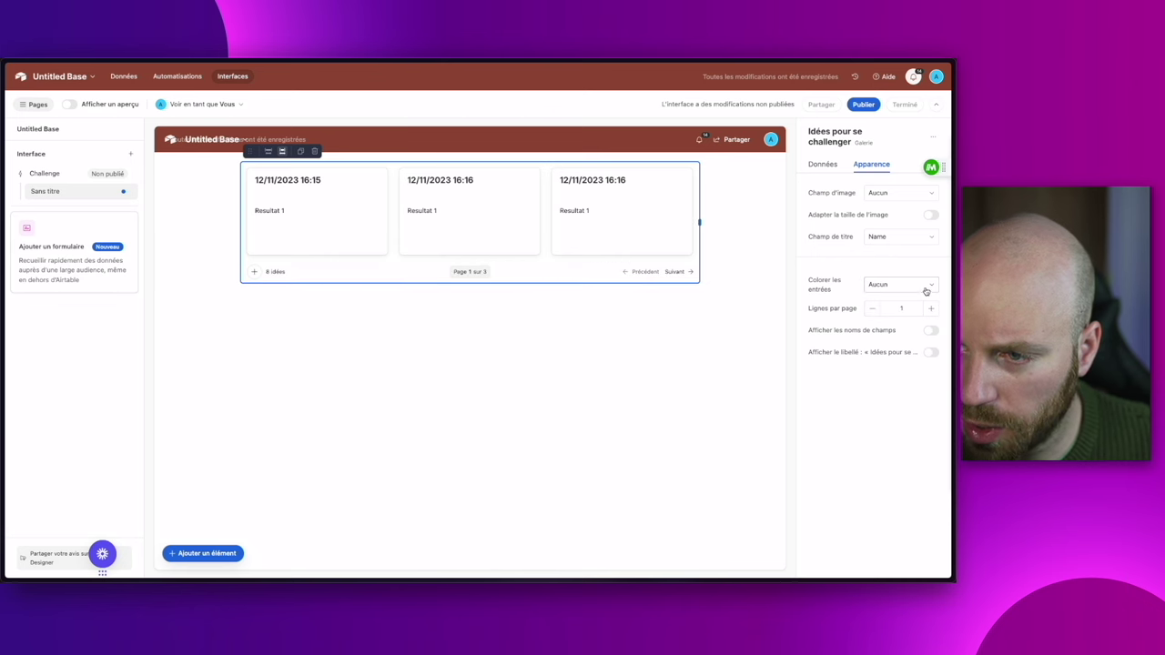
click(597, 314)
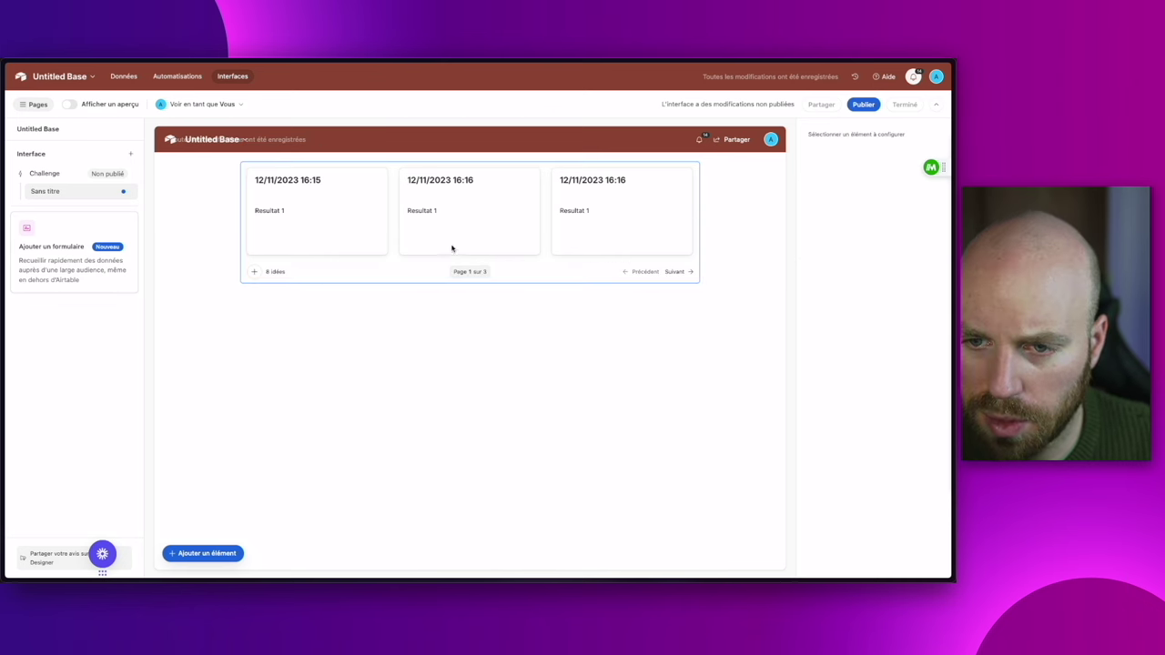
- Sort the gallery's entries so that the most recent challenge comes first
click(618, 279)
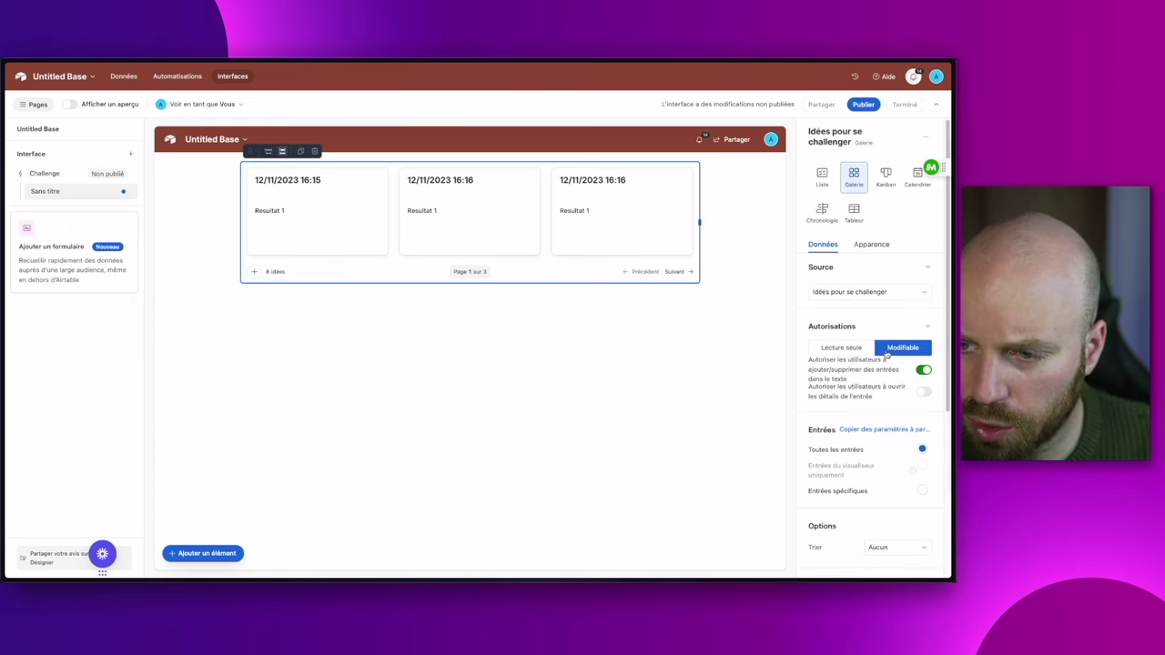
scroll(845, 437, down, 2)
click(895, 477)
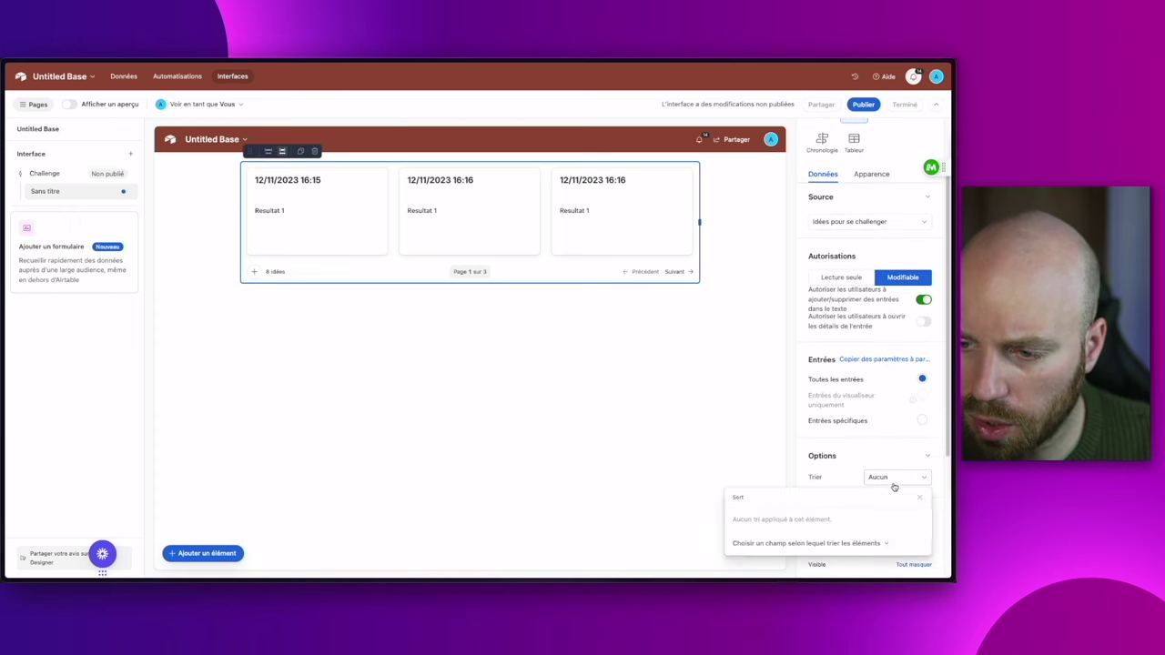
click(783, 543)
click(775, 519)
click(482, 366)
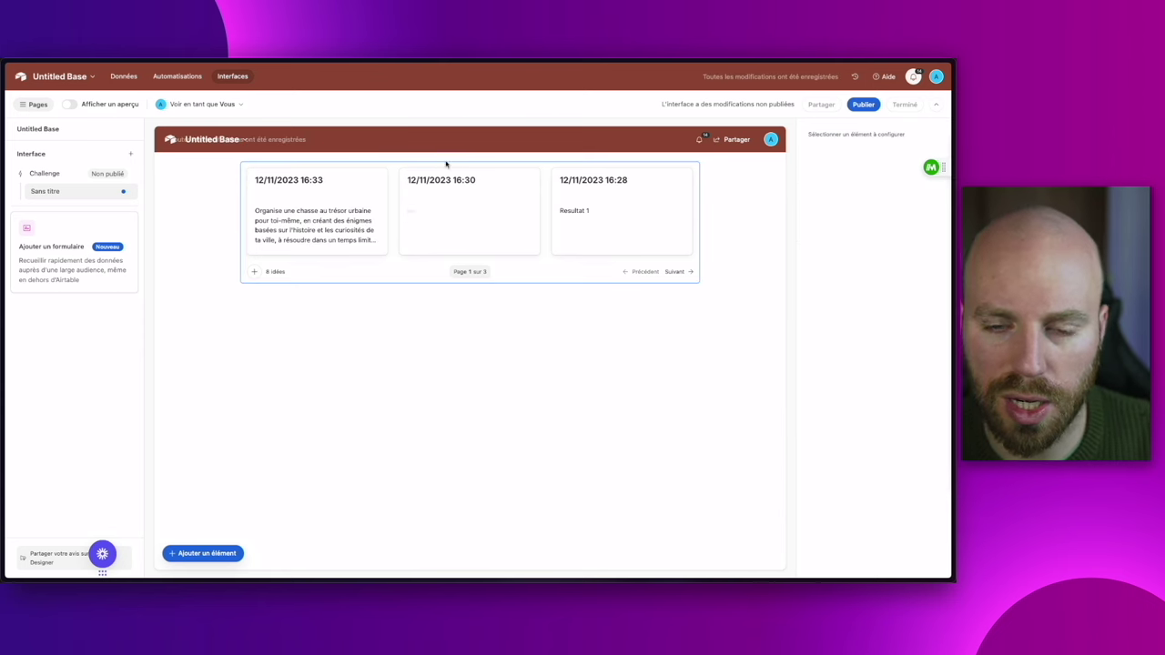
- Allow users to open entry details and remove every field except Challenge du jour from below the detail page's title
click(469, 214)
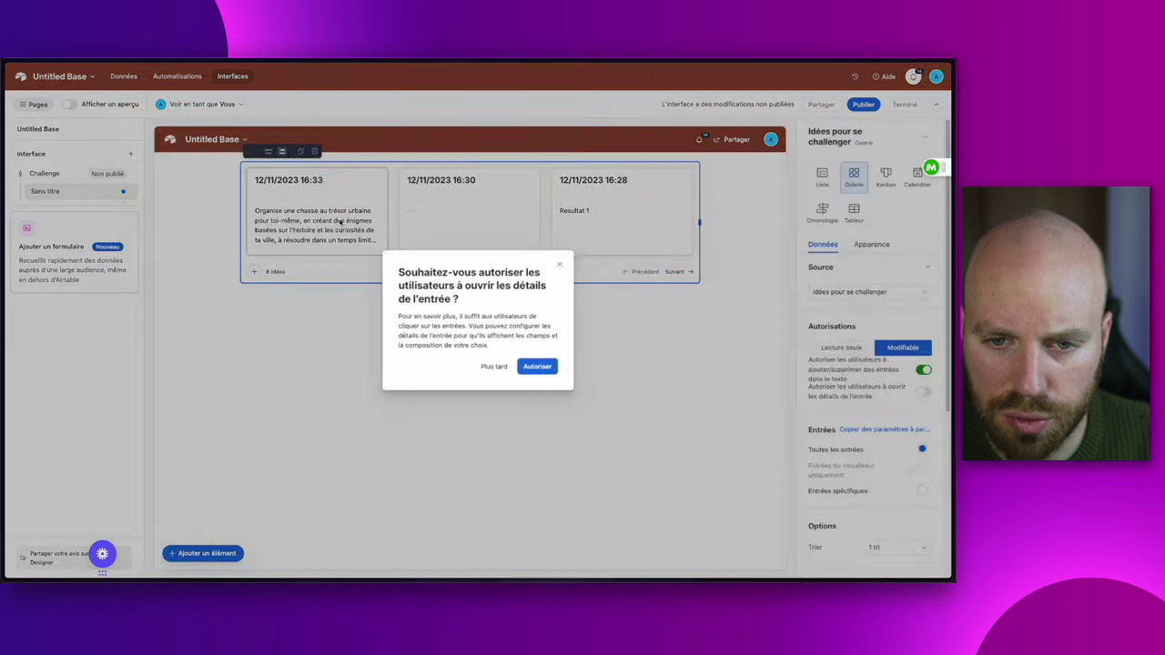
click(533, 366)
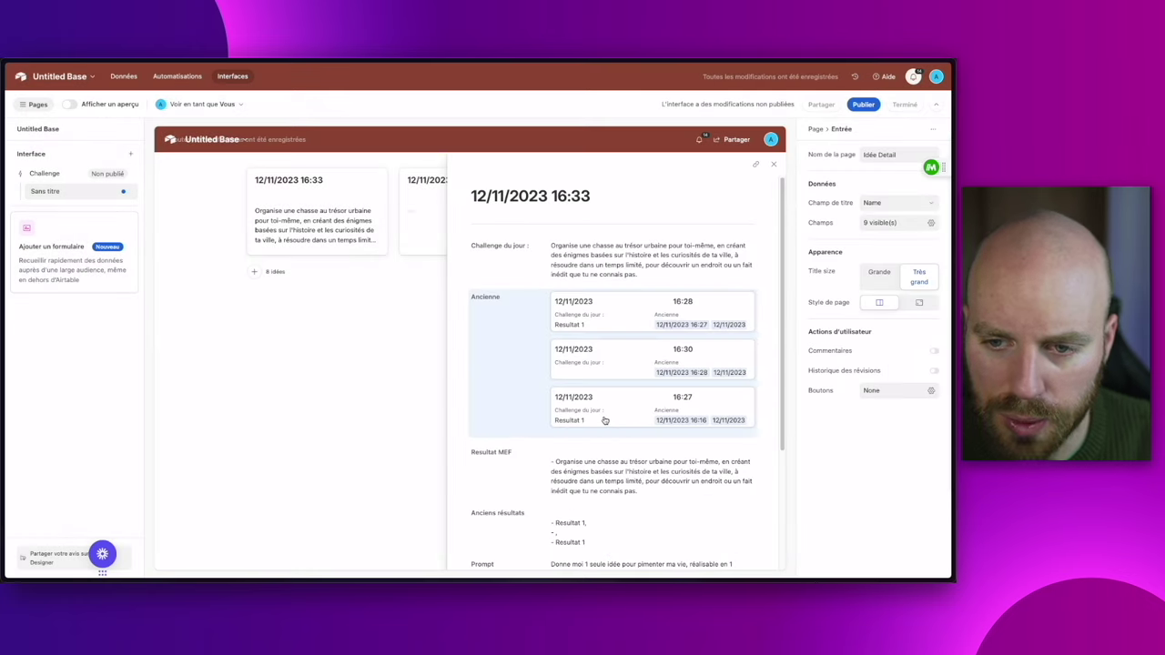
click(501, 315)
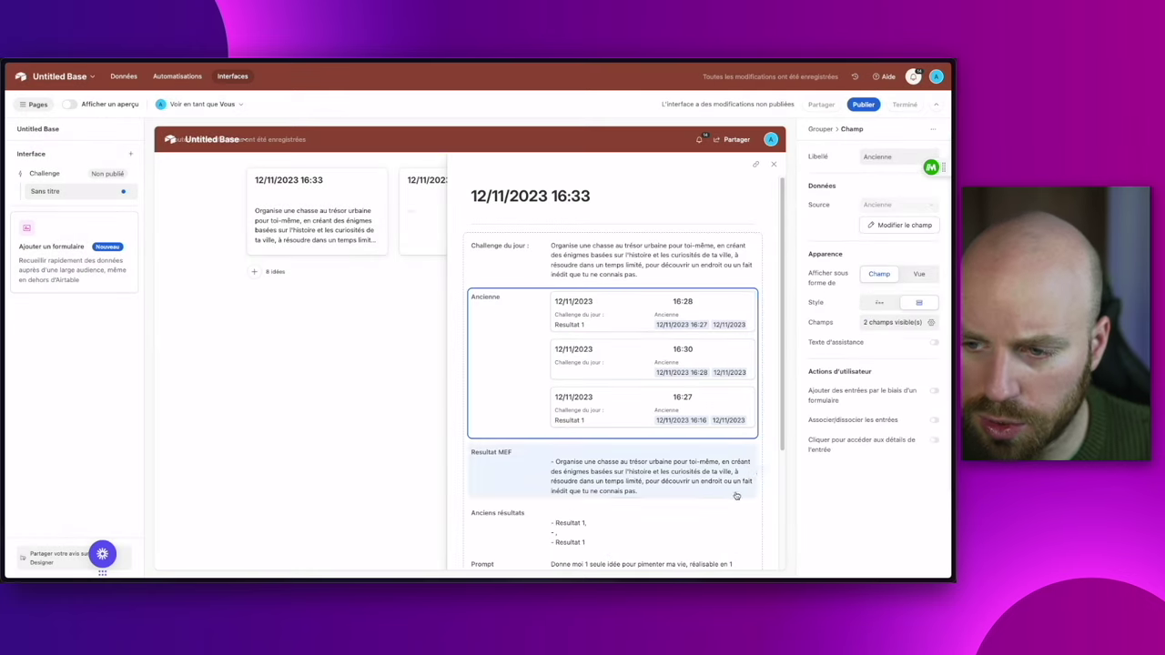
click(713, 204)
click(625, 306)
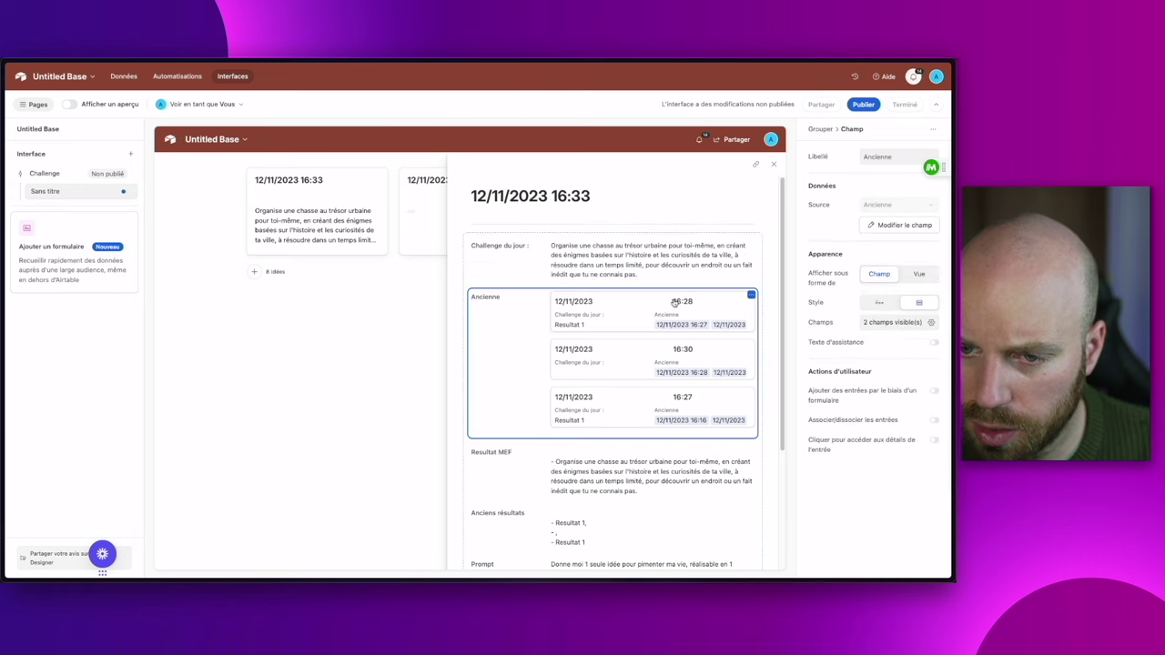
click(752, 296)
click(692, 350)
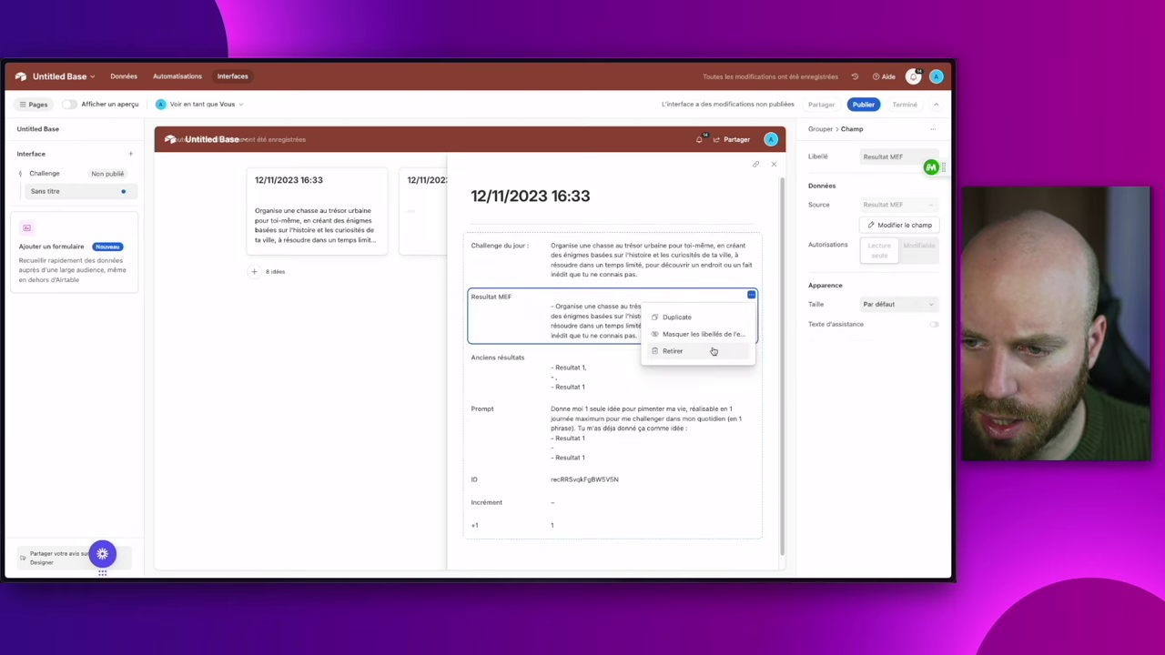
click(692, 350)
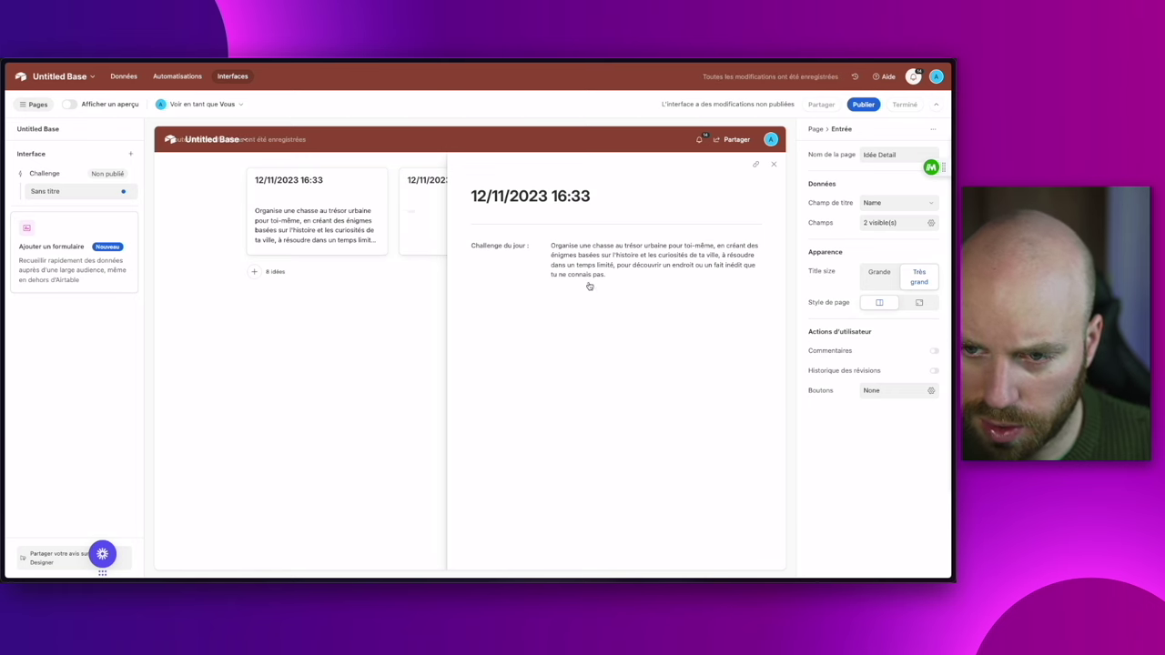
- In the base's data table, set up a new Sélection unique field named Validation with the options OUI and NON
click(124, 76)
scroll(682, 200, right, 3)
click(898, 136)
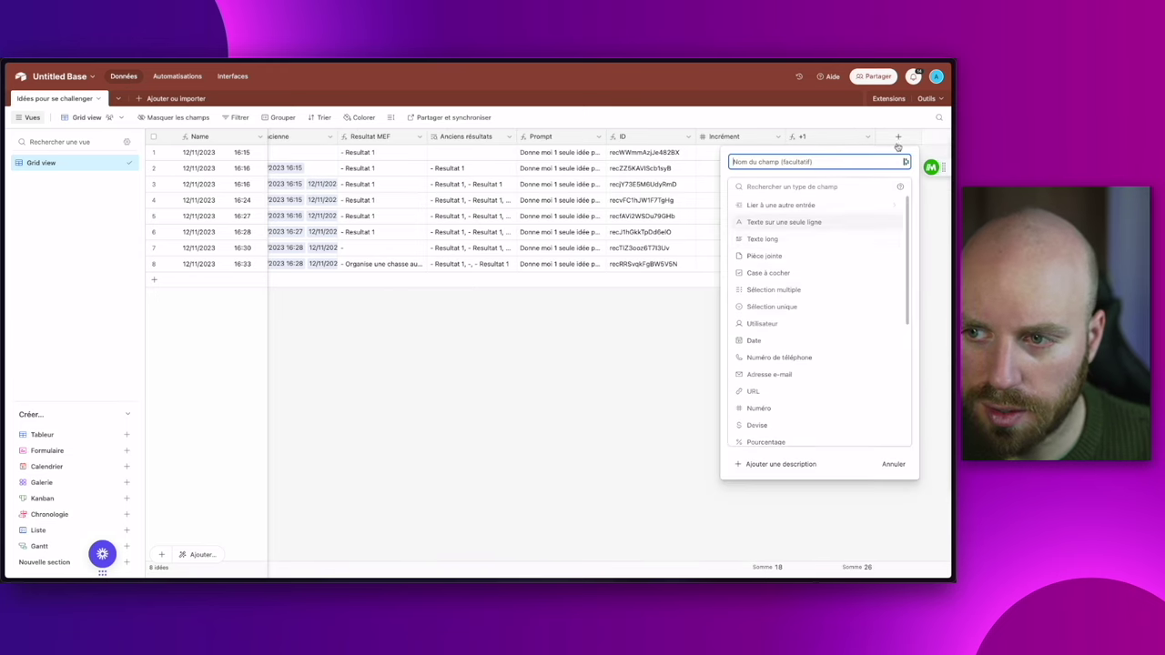
click(772, 307)
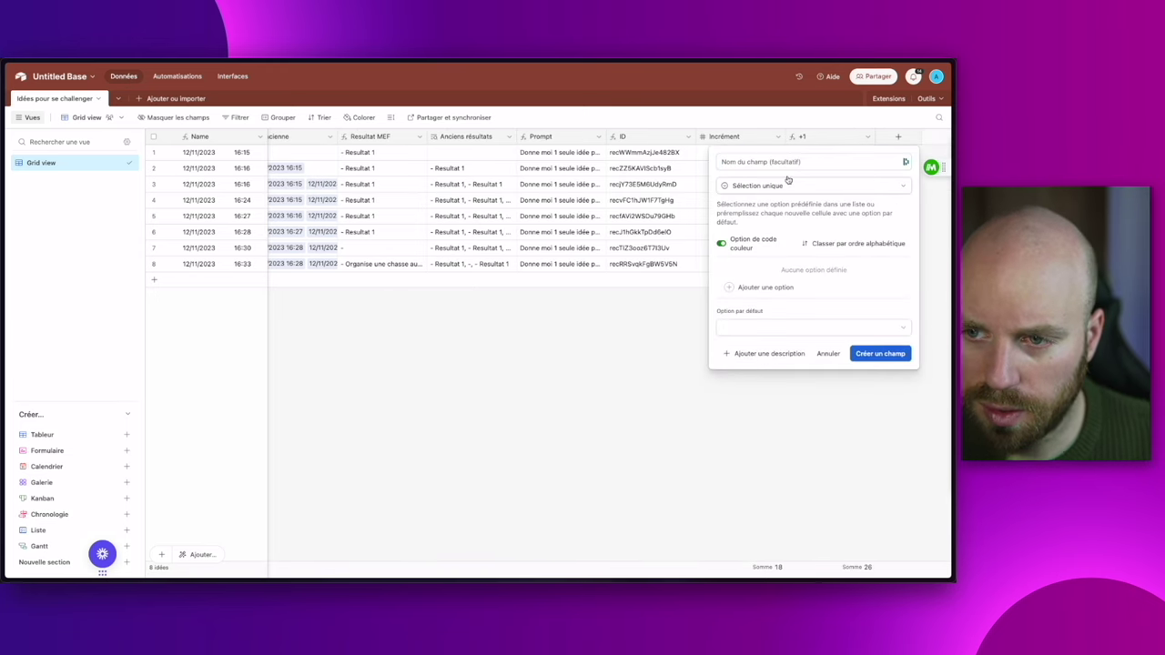
text(Valida)
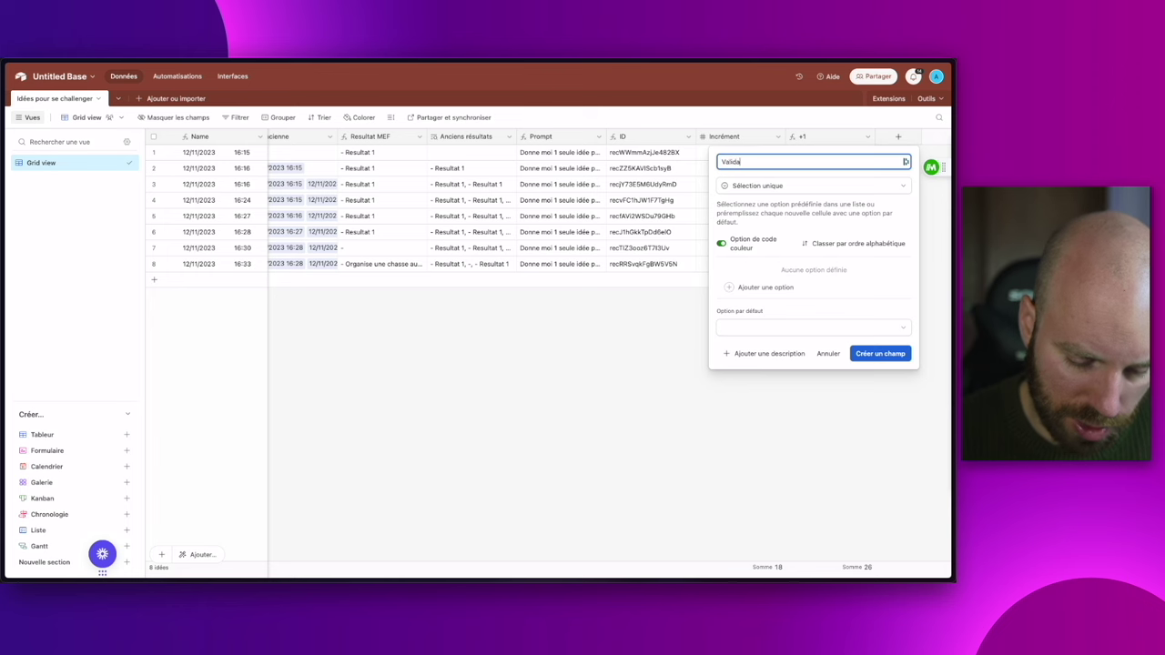
text(tion)
click(753, 289)
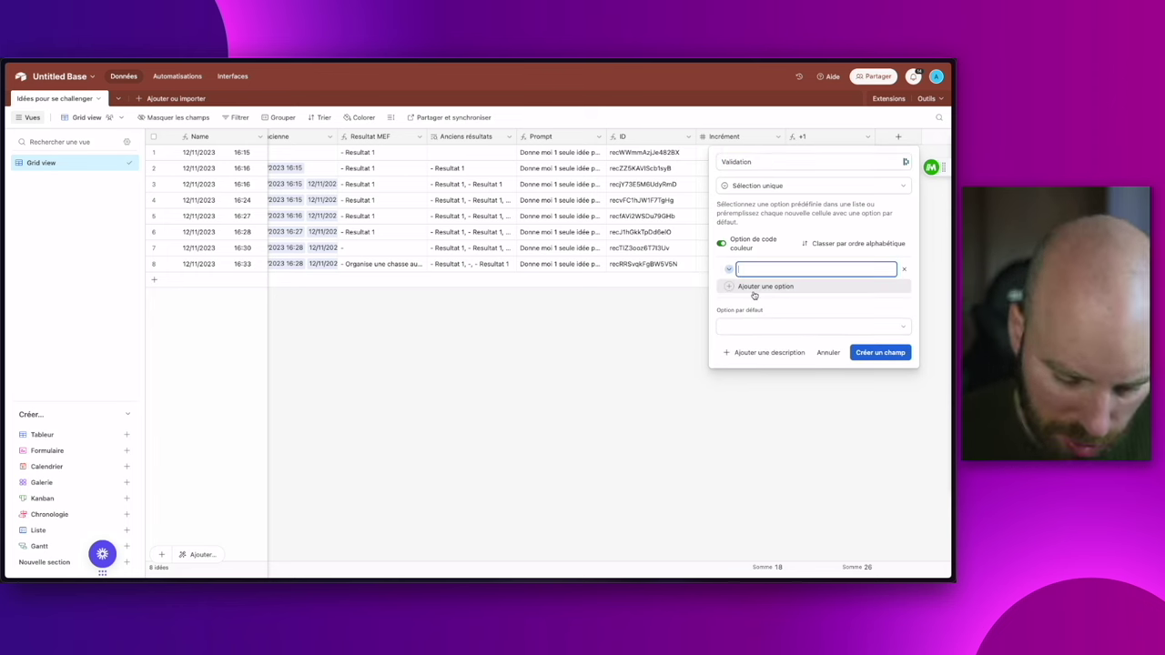
text(OUI)
key(Return)
text(NON)
- Colour the NON option red and the OUI option green, and create the Validation field
click(728, 285)
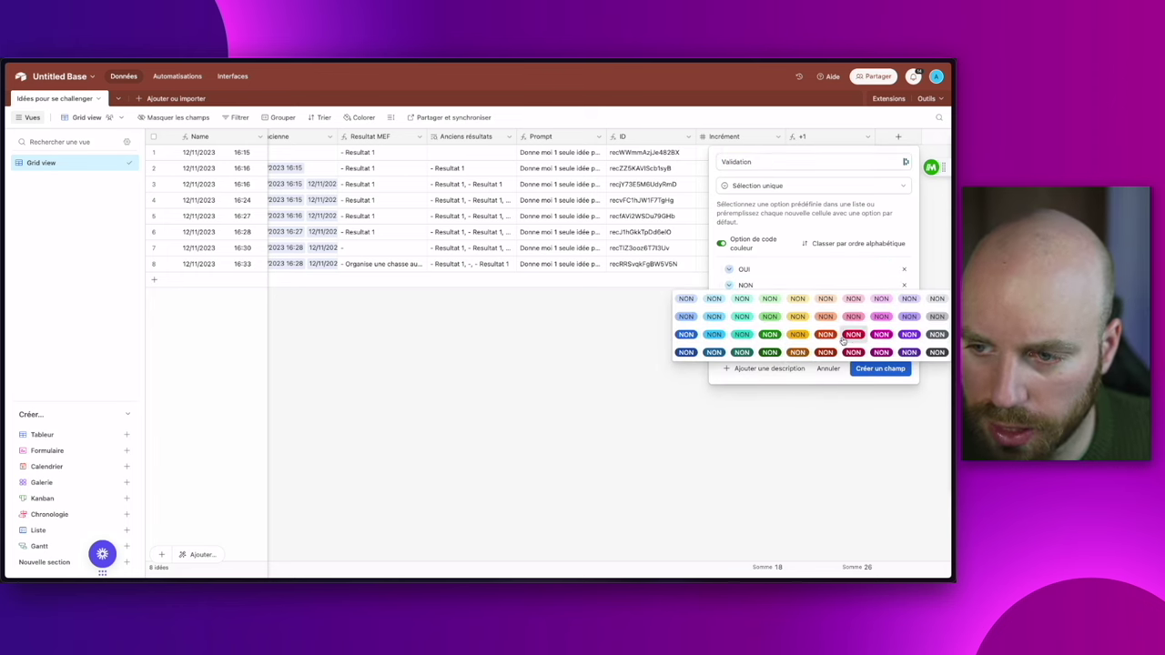
click(853, 334)
click(728, 269)
click(773, 319)
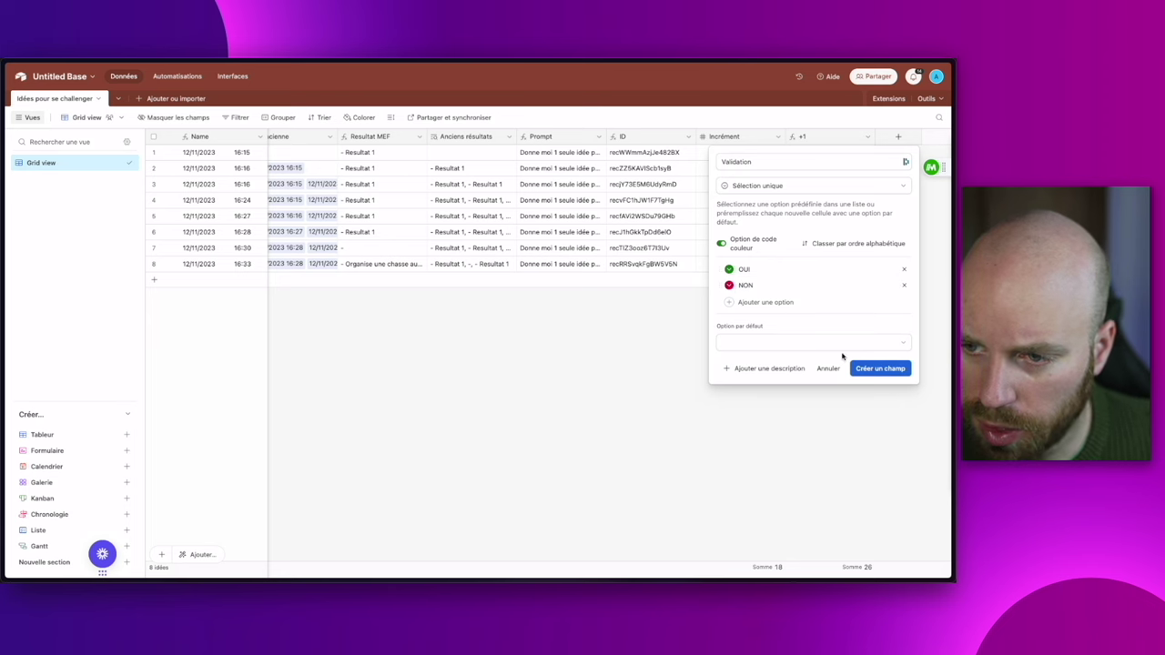
click(873, 368)
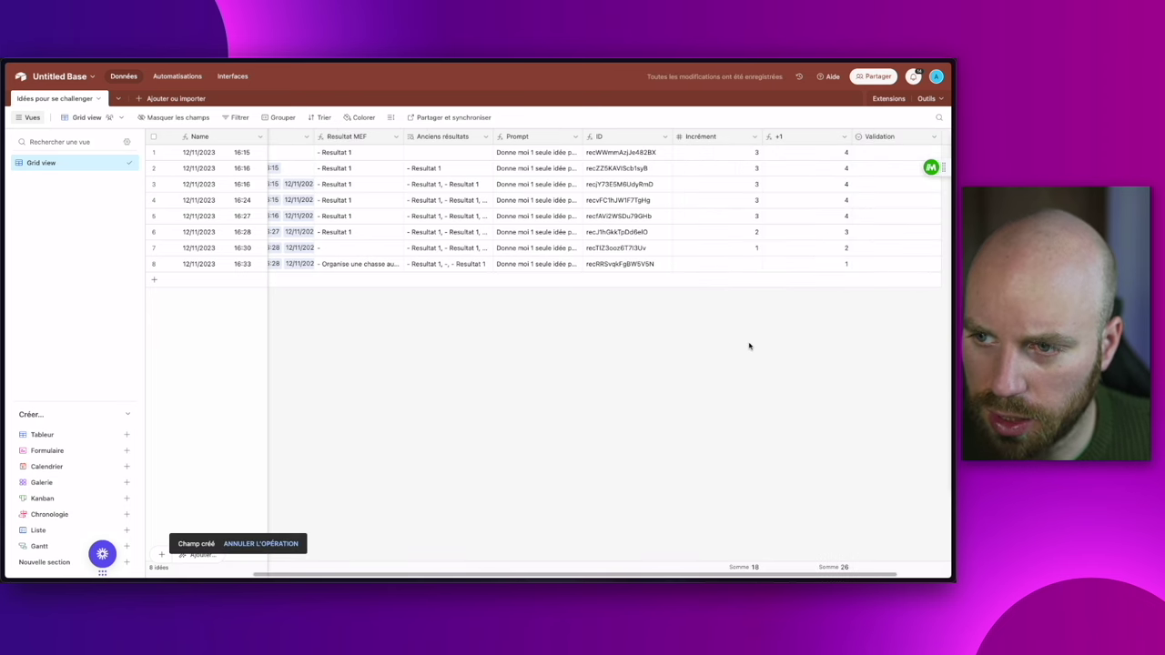
- Try OUI and NON in the Validation cells of rows 5 and 6, and clear both cells
click(822, 219)
click(821, 220)
click(799, 266)
click(816, 235)
click(817, 234)
click(801, 303)
click(819, 218)
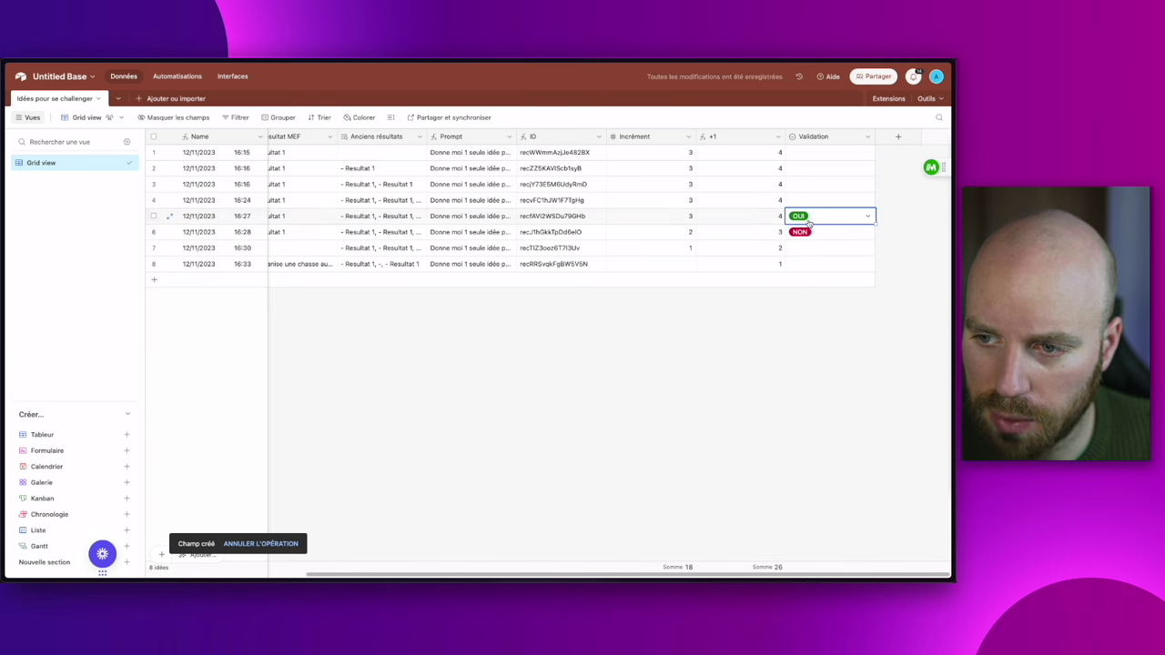
shift+click(807, 235)
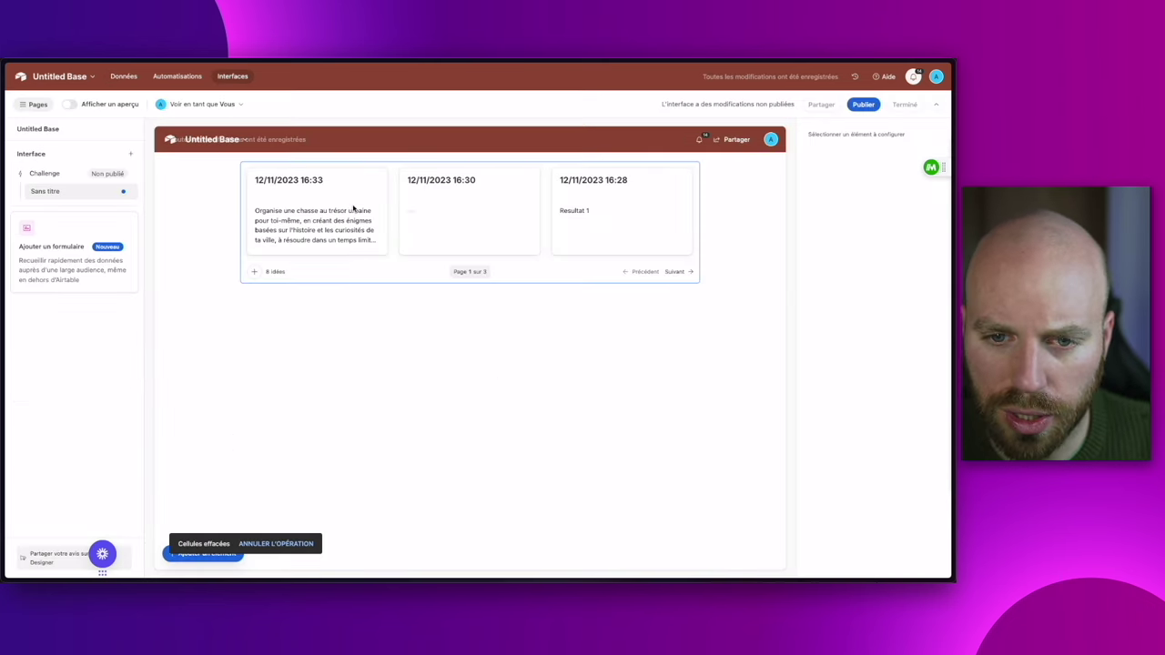
- Return to the Challenge interface and show the Validation field on the gallery's cards
click(353, 210)
scroll(905, 485, down, 3)
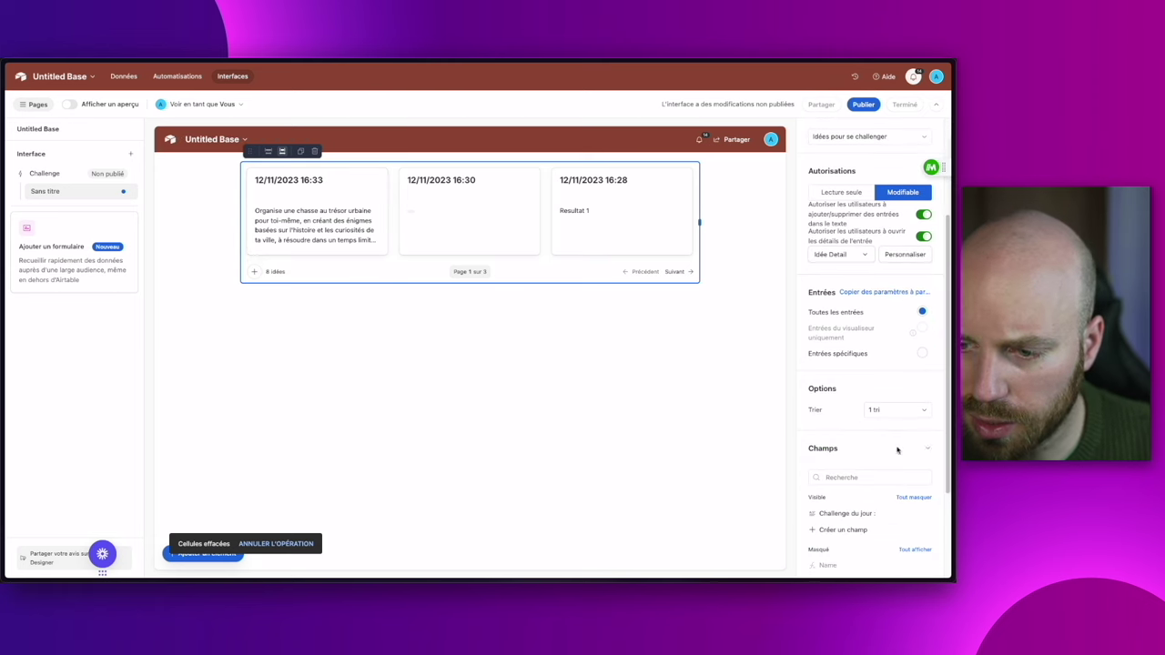
scroll(875, 421, down, 3)
click(915, 554)
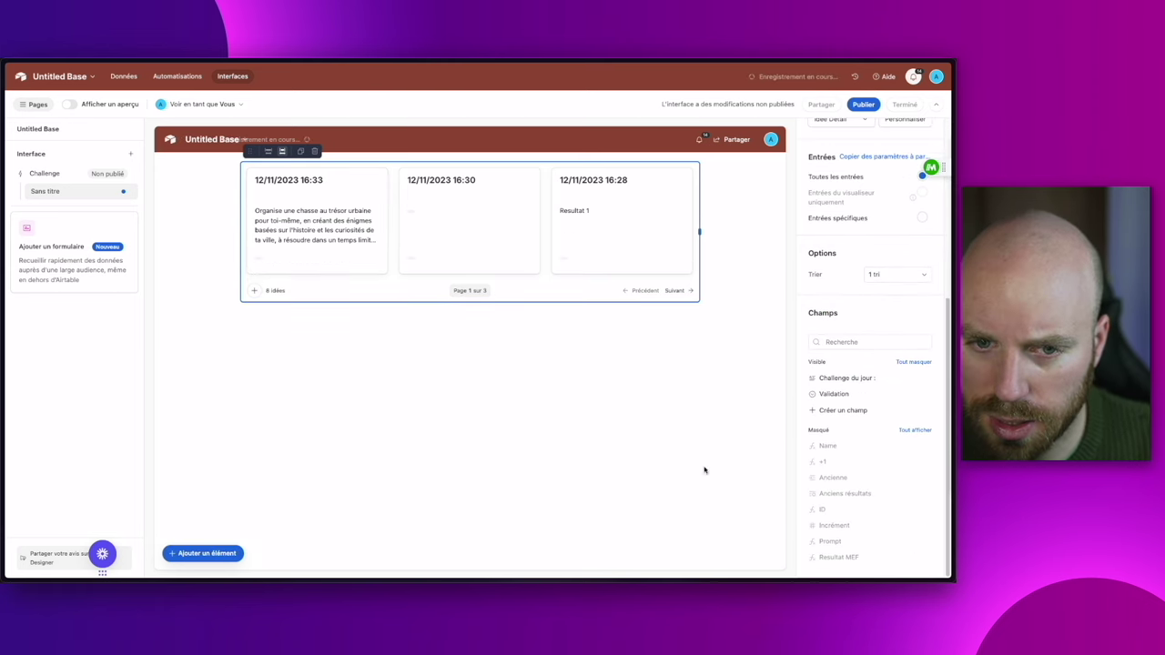
click(605, 355)
- Show the Validation field on the detail page of the gallery's entries
click(351, 234)
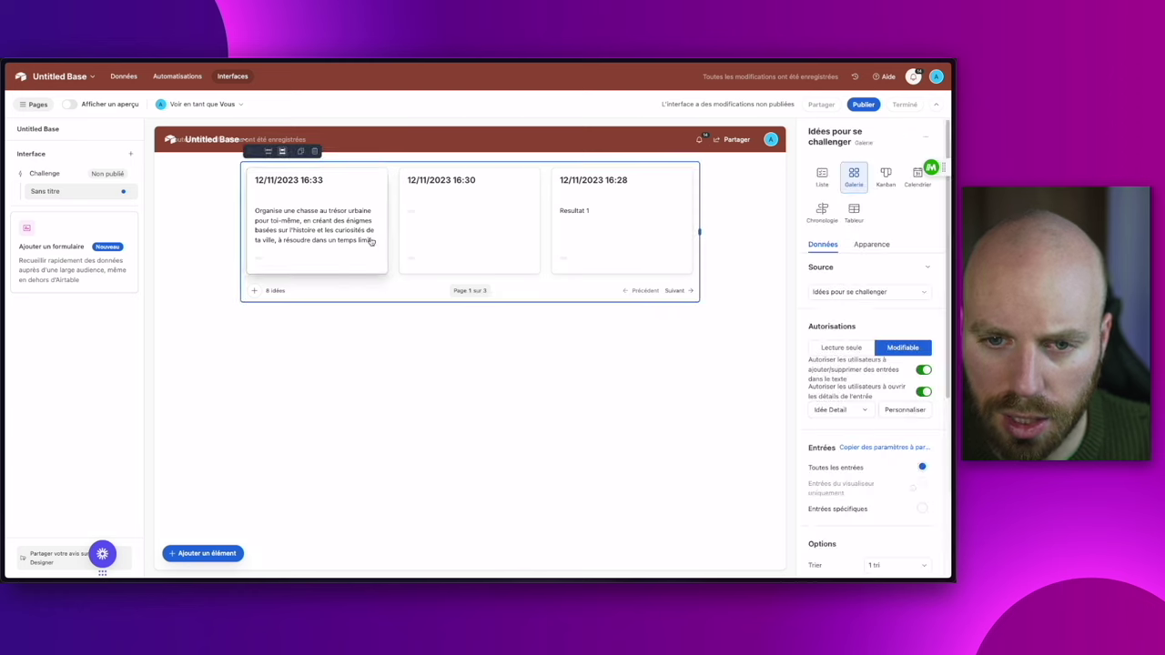
click(352, 234)
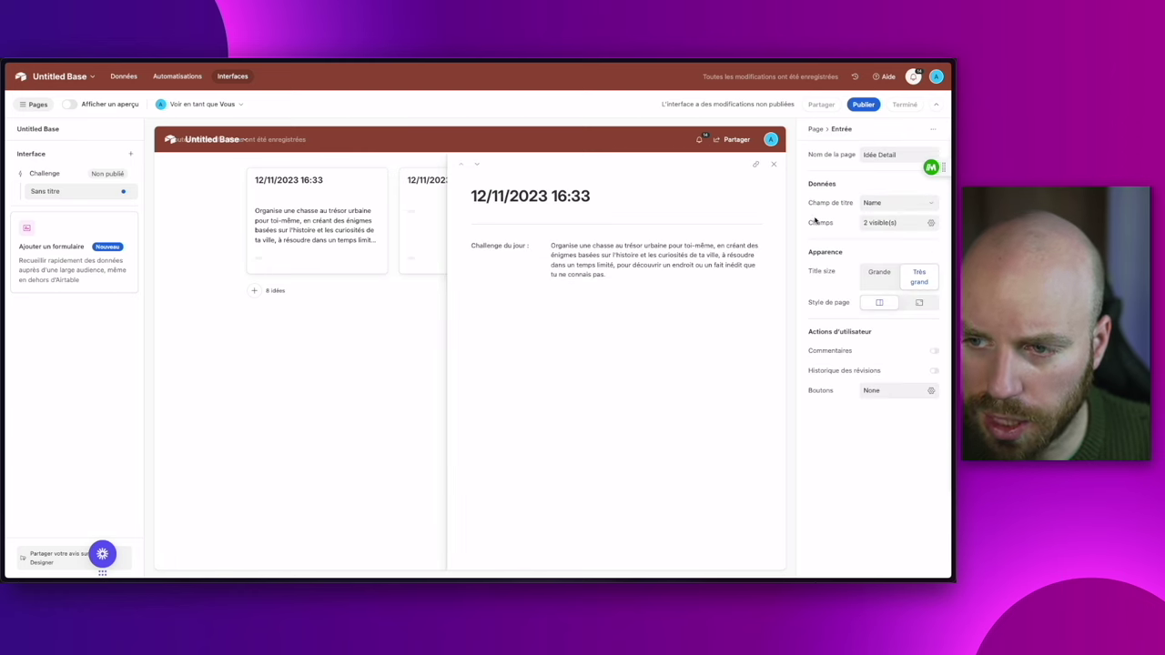
click(896, 222)
scroll(892, 410, down, 1)
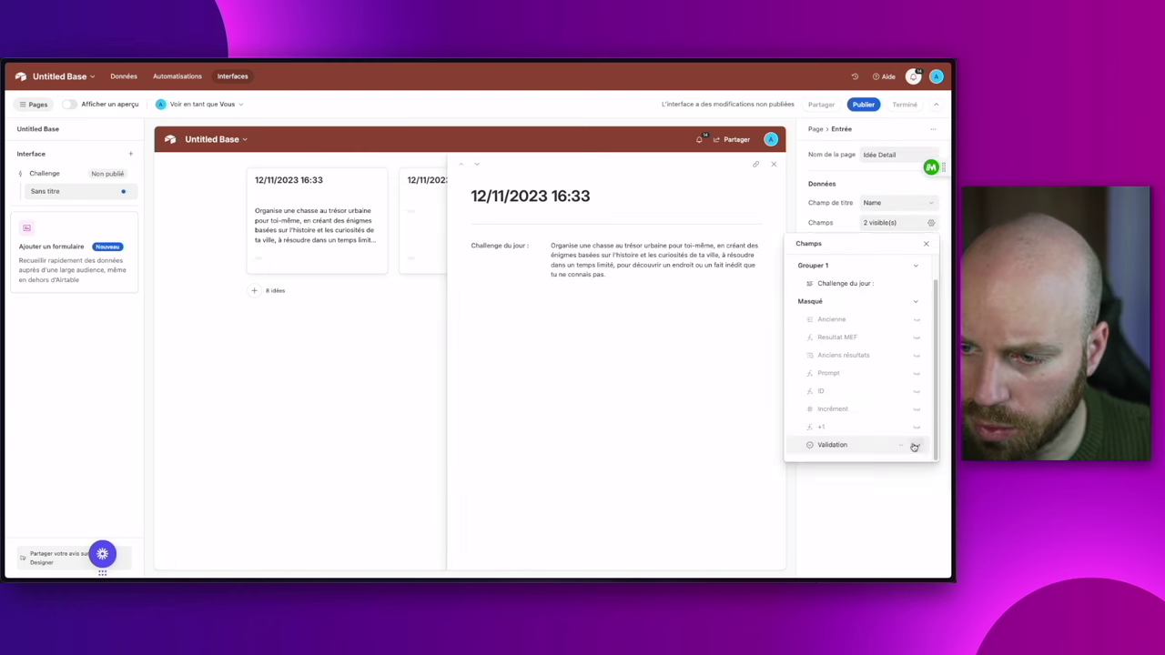
click(917, 447)
- Make the Validation field editable on the detail page and place it above Challenge du jour
click(522, 301)
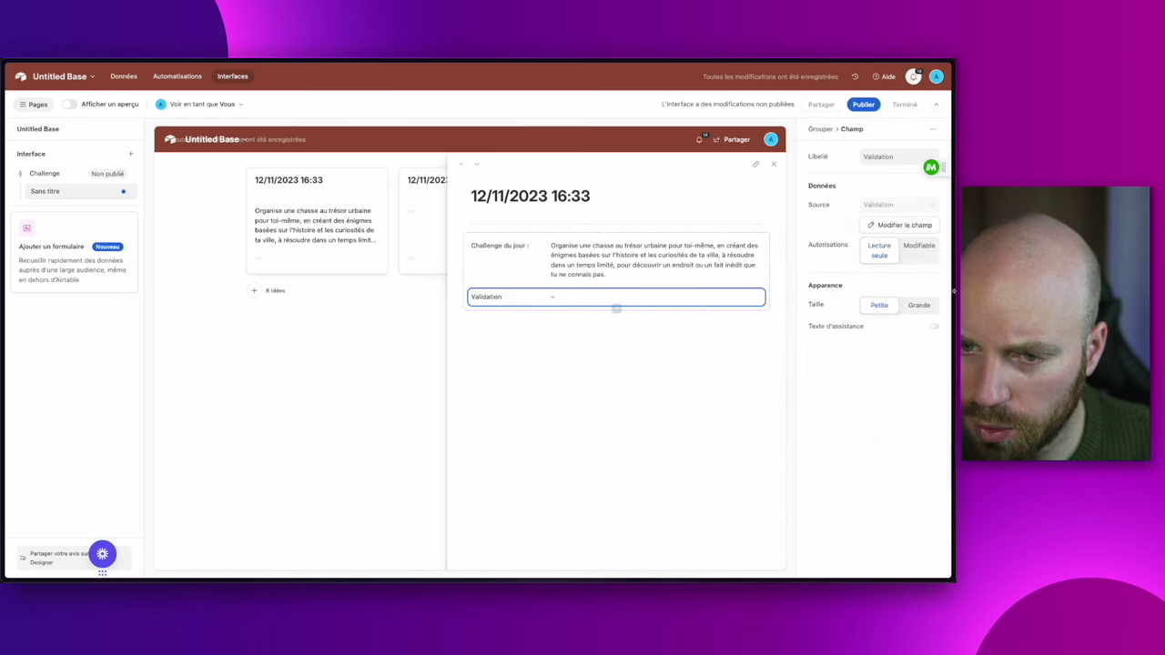
click(935, 258)
drag(496, 299, 676, 244)
click(660, 252)
click(616, 260)
click(720, 249)
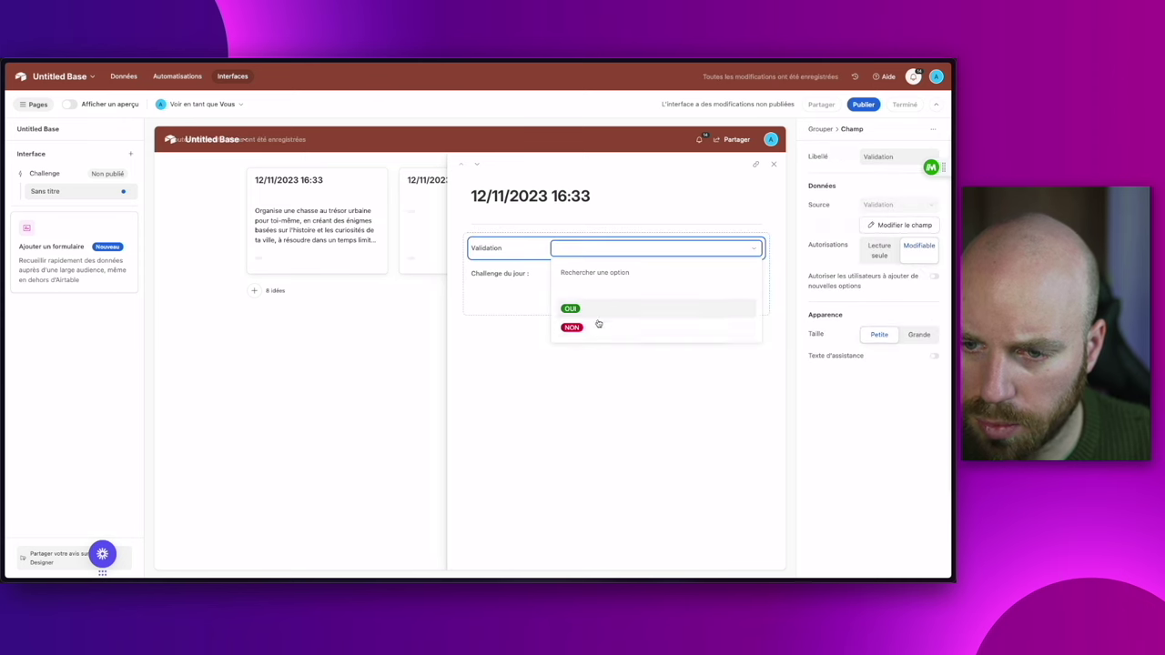
click(649, 397)
click(395, 374)
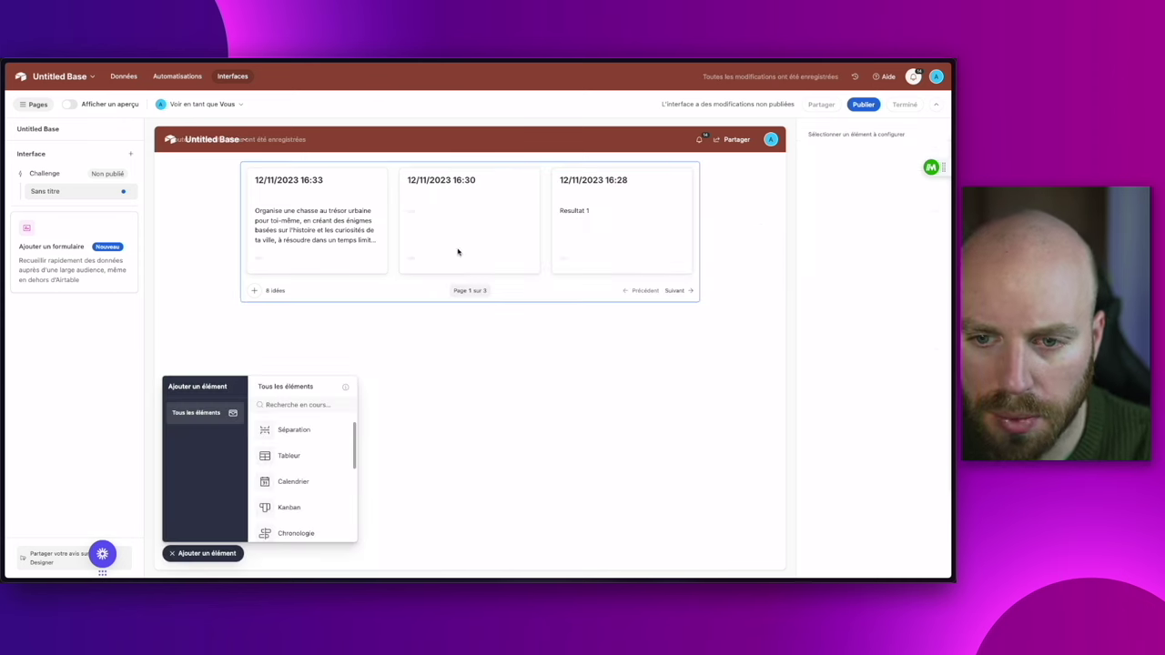
- Add a Graphique element to the interface page below the gallery
click(256, 294)
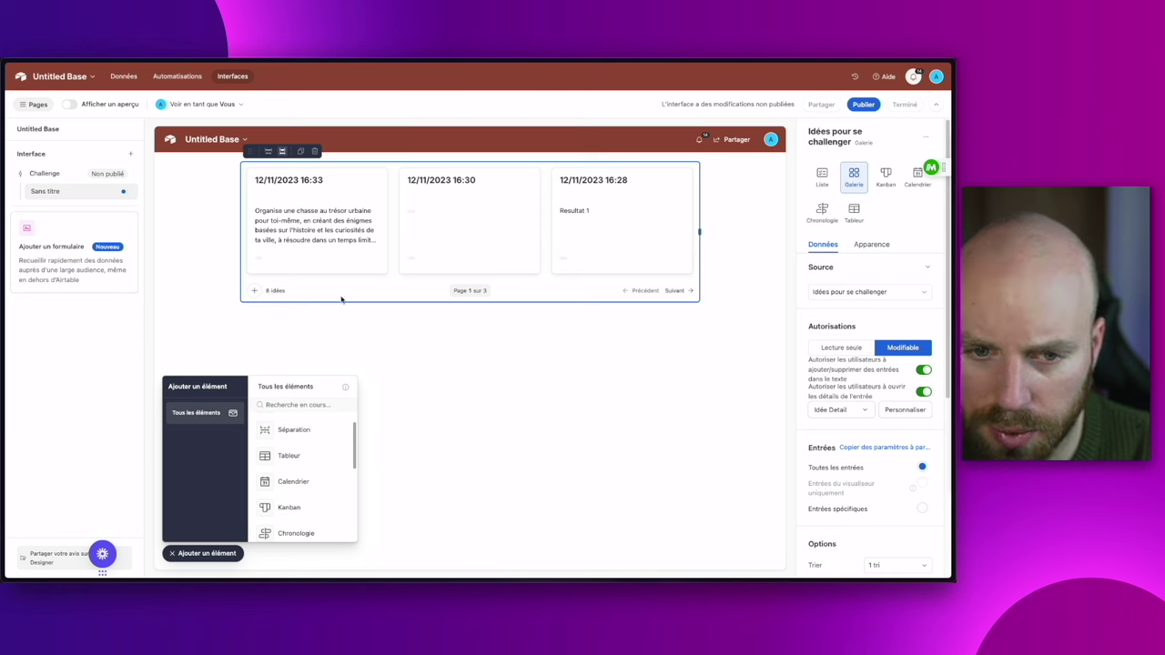
key(Escape)
scroll(289, 499, down, 5)
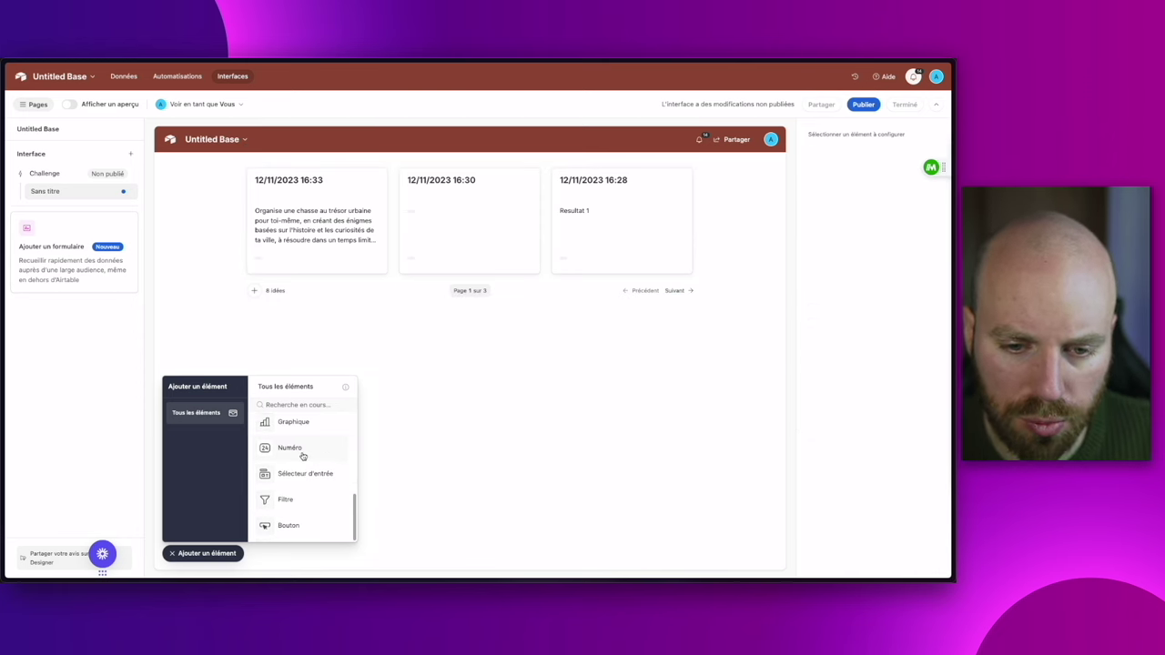
drag(300, 431, 468, 411)
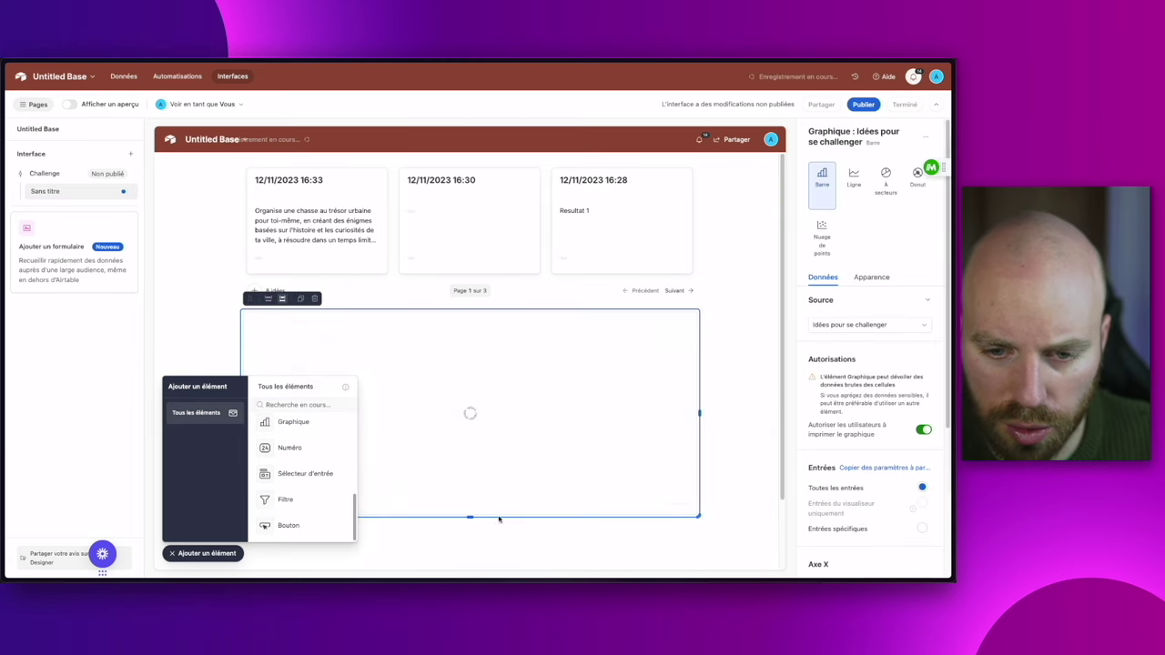
click(204, 553)
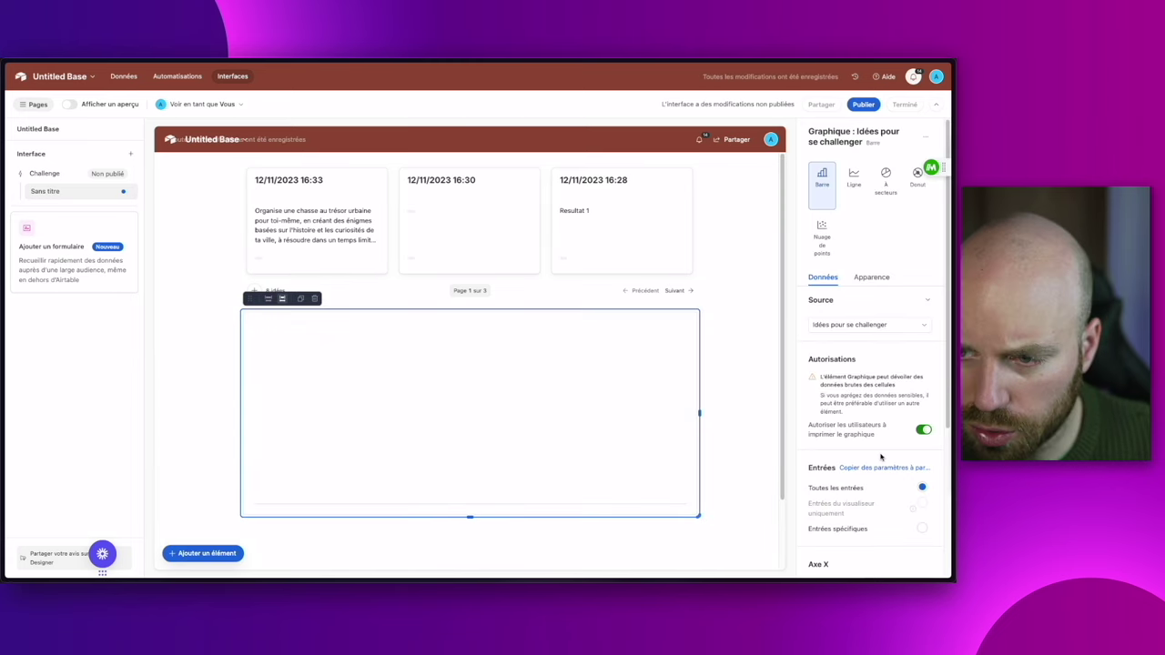
- Set Validation to OUI on the 12/11/2023 16:30 entry and to NON on the 12/11/2023 16:28 entry
scroll(871, 416, down, 3)
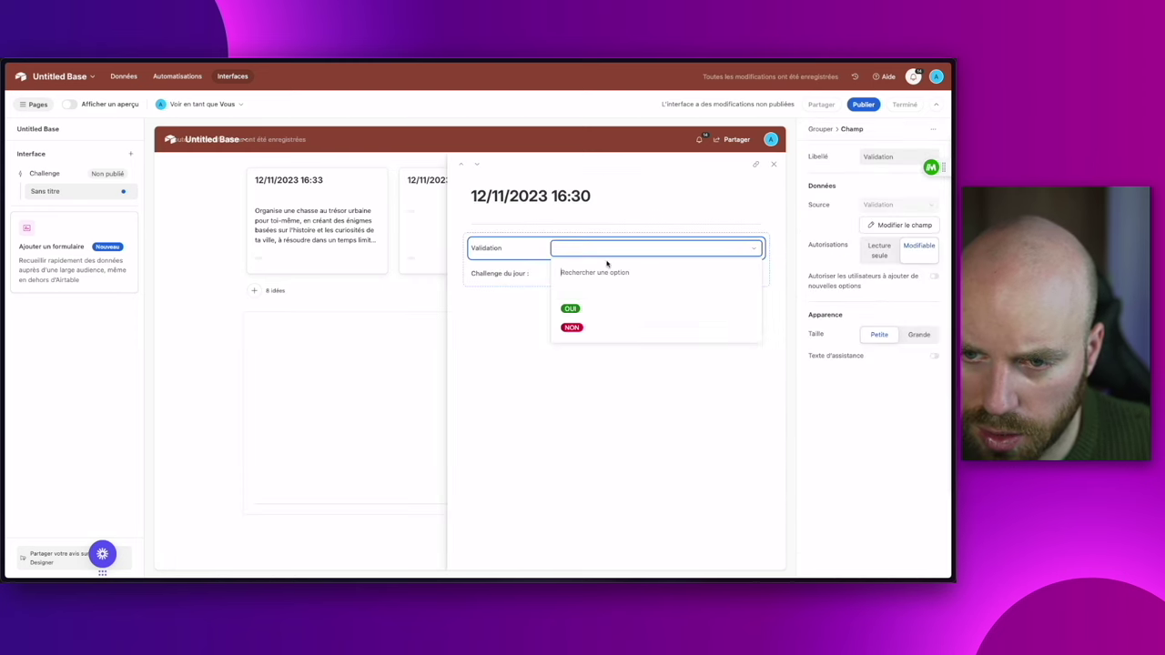
click(592, 309)
click(362, 284)
click(637, 248)
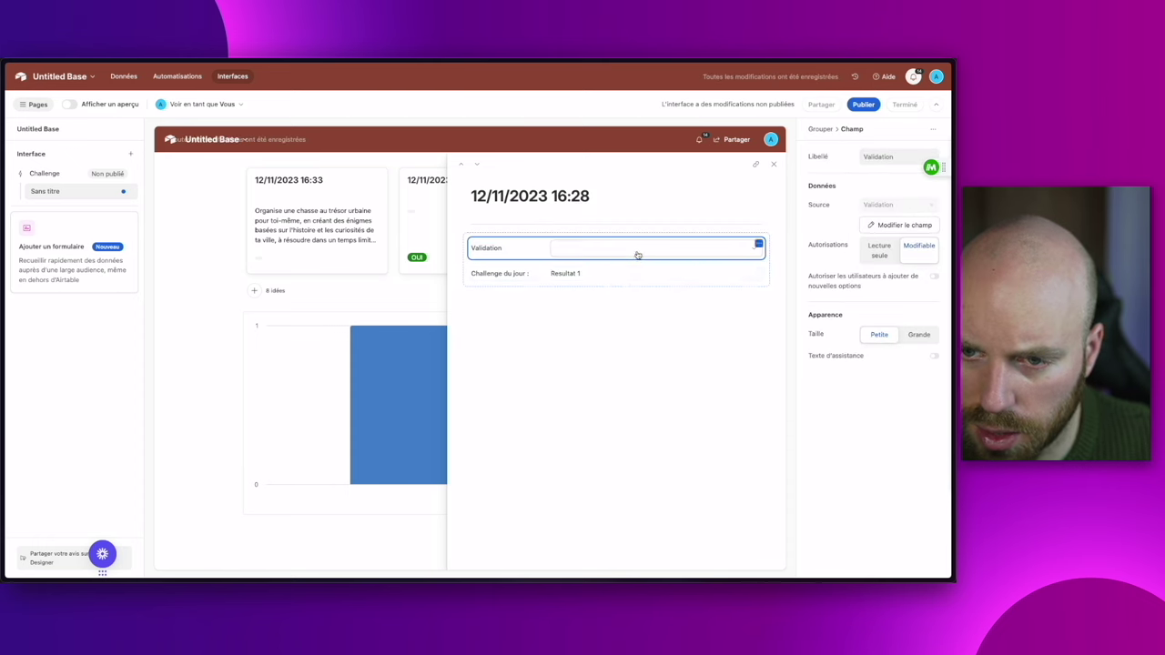
click(596, 251)
click(581, 327)
click(429, 300)
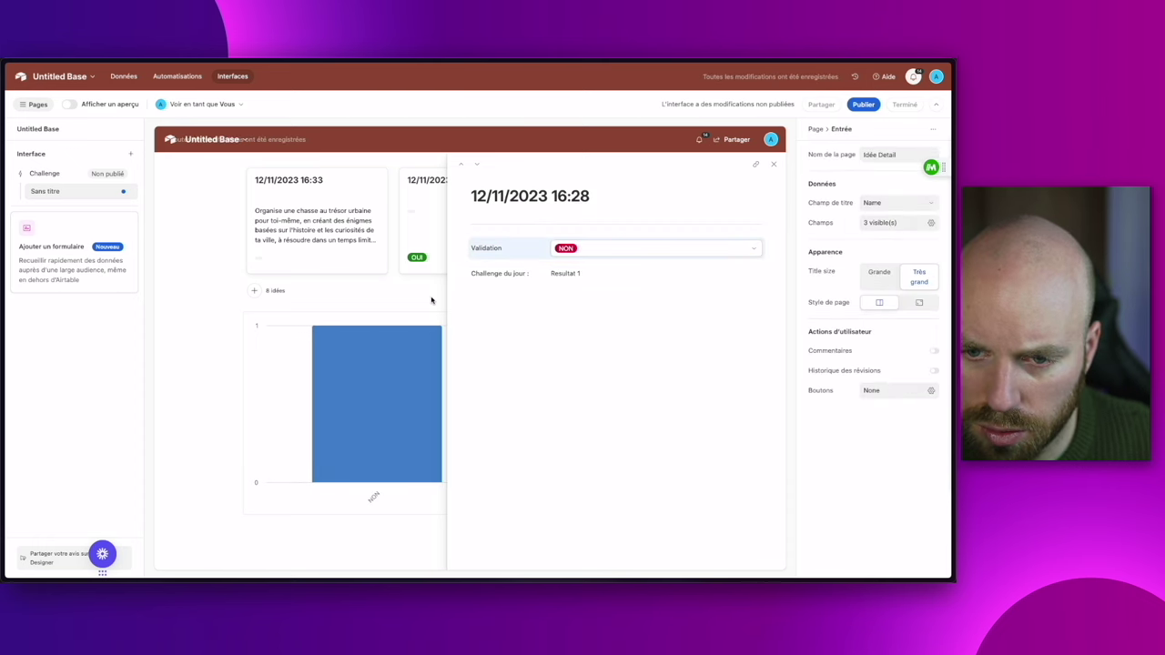
- Group the bar chart's Y axis by the Validation field
click(430, 286)
scroll(875, 492, down, 5)
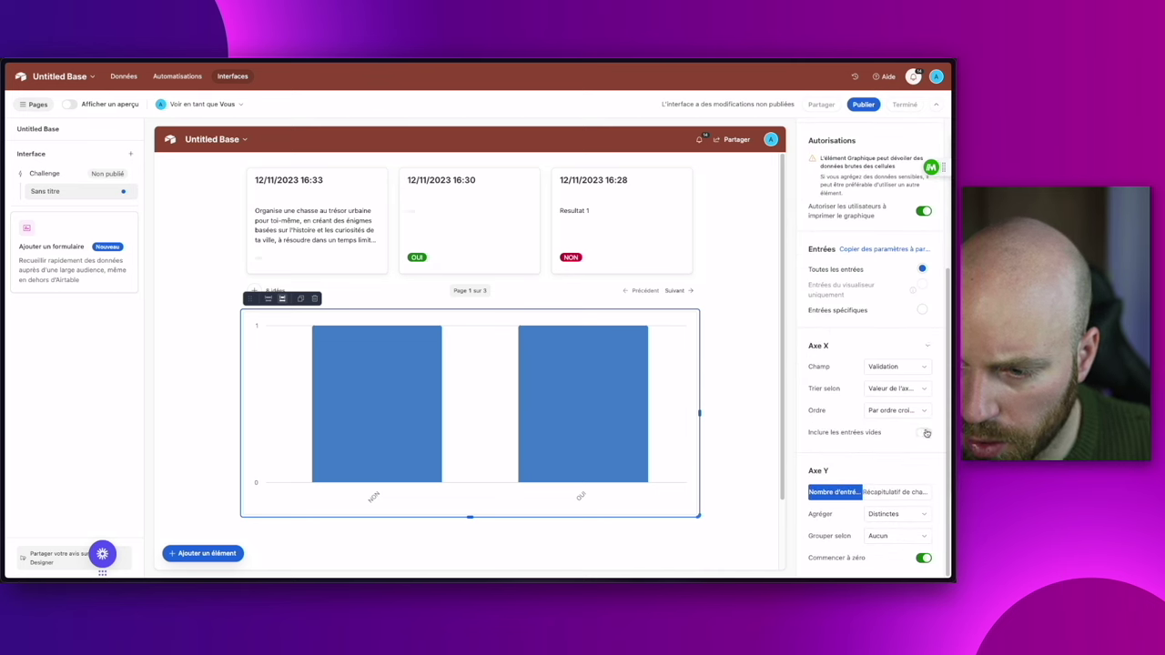
click(896, 535)
click(837, 418)
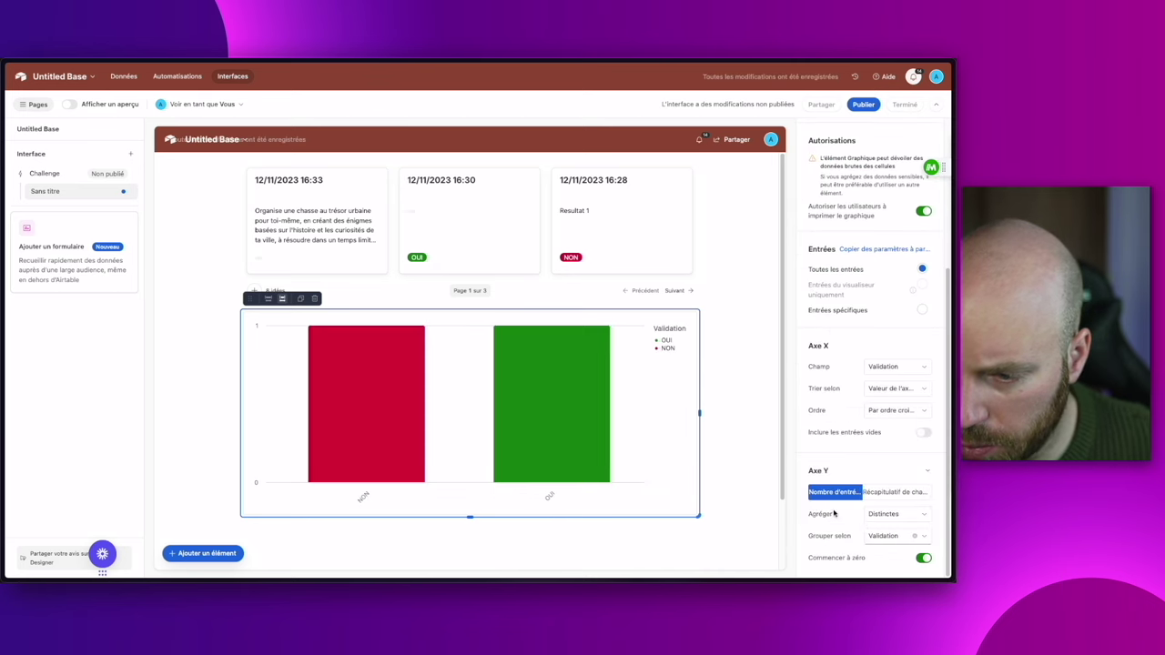
click(739, 441)
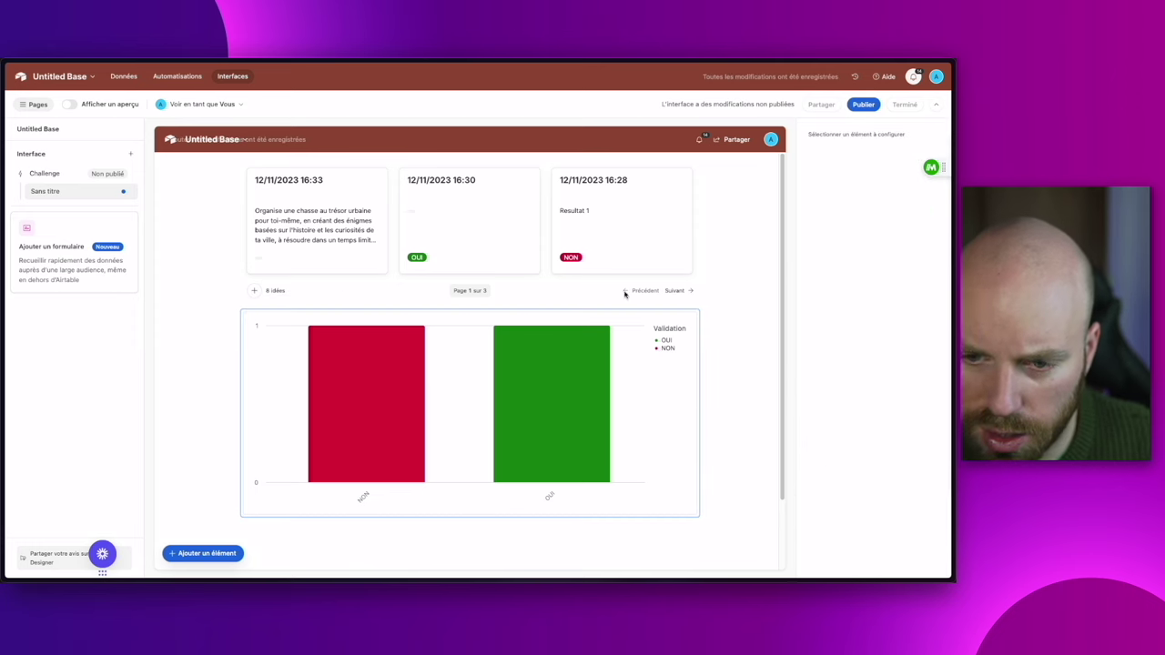
- Publish the Challenge interface without sharing it with other users for now
click(860, 104)
click(574, 368)
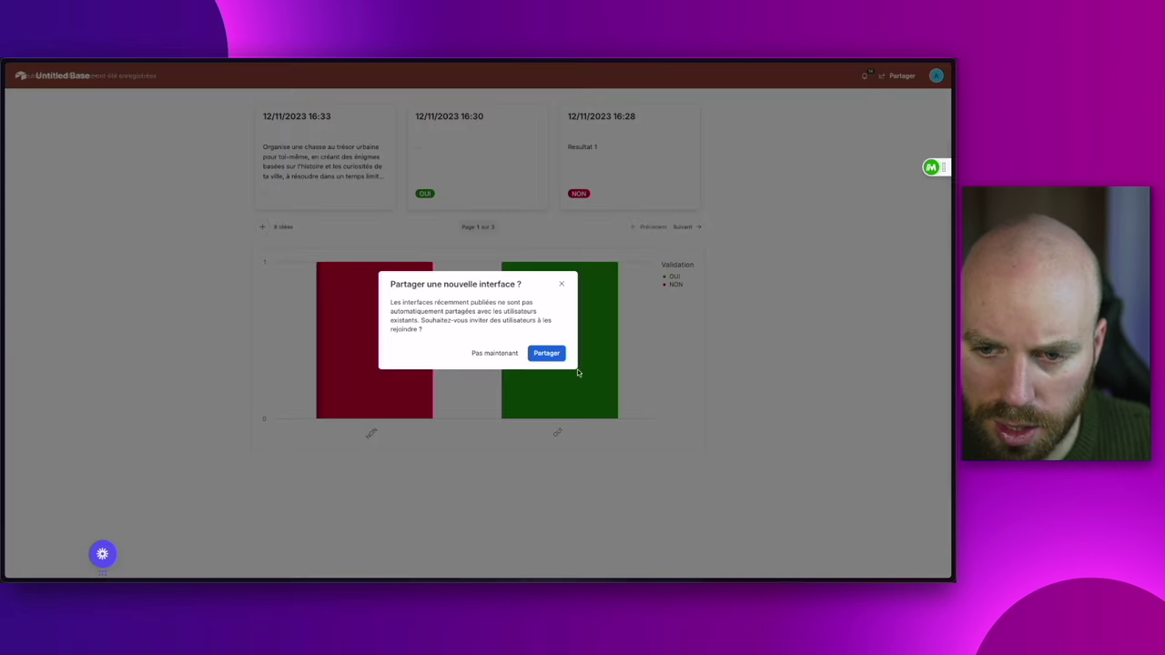
click(492, 354)
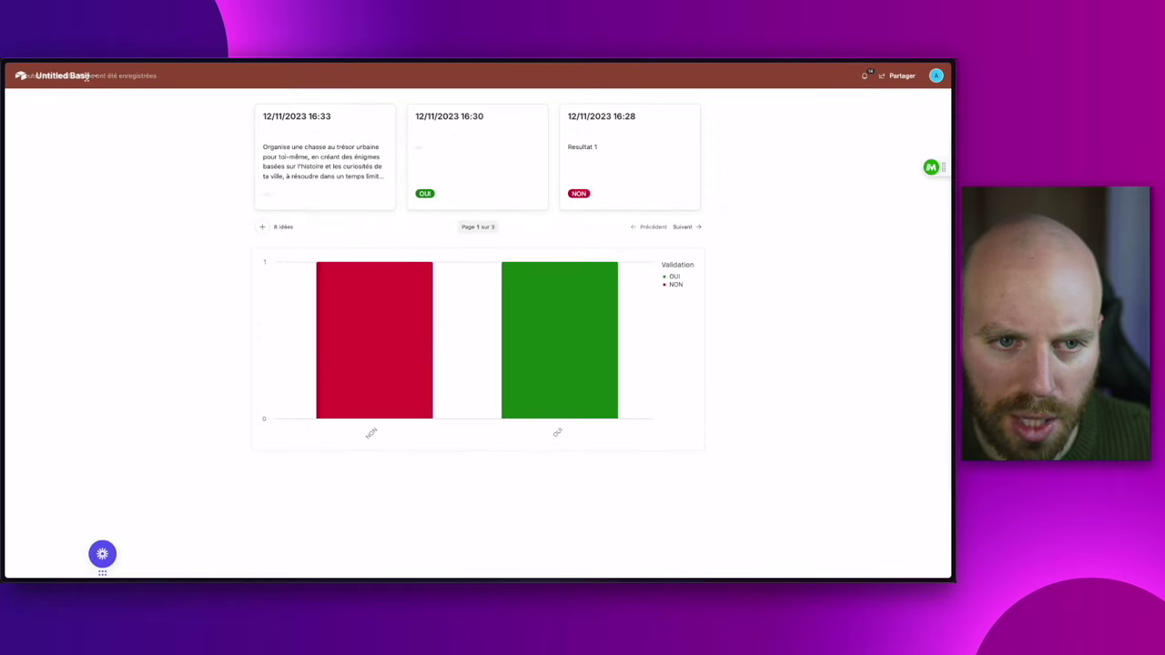
- Return to the base's data and delete all the entries in the Idées pour se challenger table
click(20, 76)
click(205, 255)
right_click(206, 264)
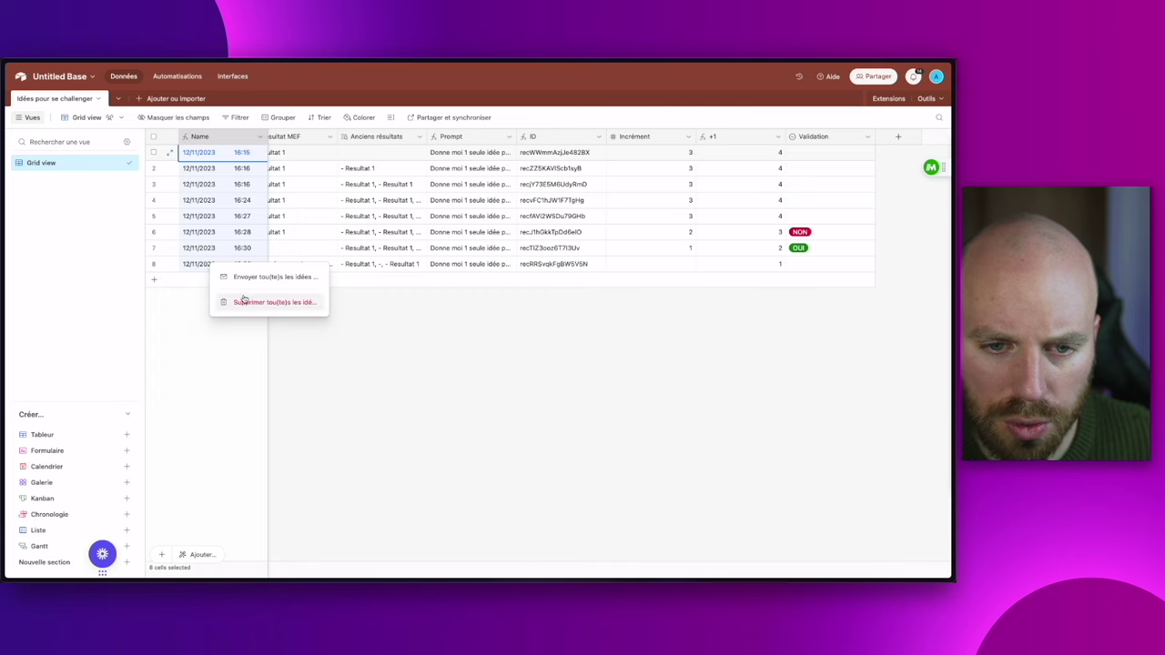
click(242, 300)
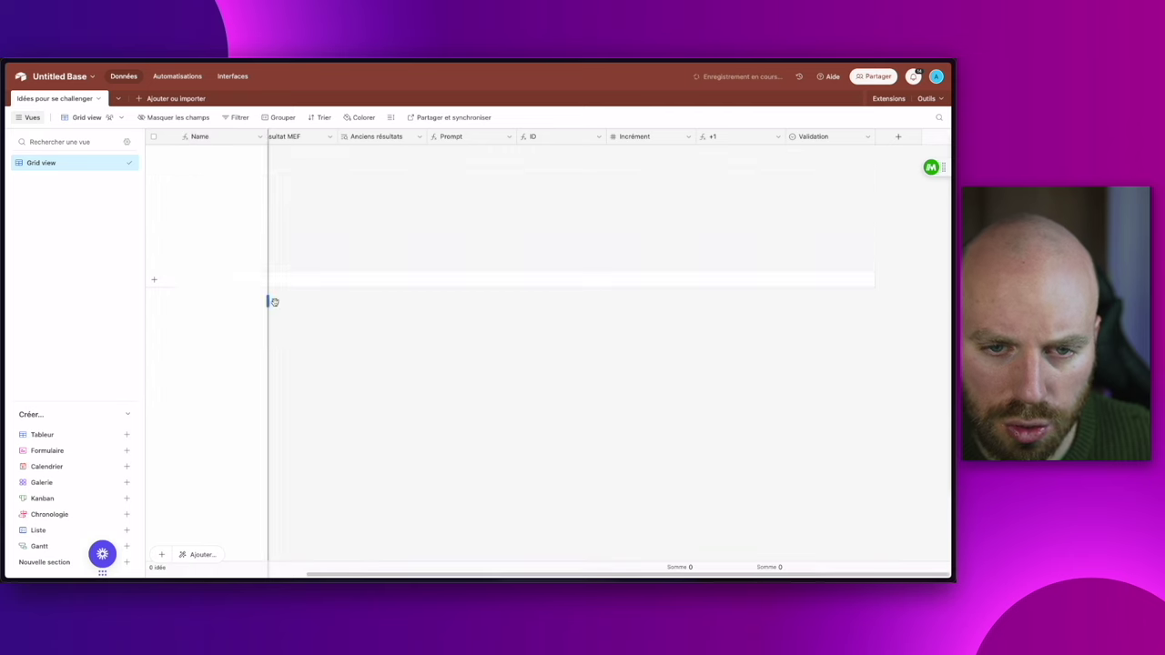
- Open the published Challenge interface and add a first new idea to the empty gallery
click(232, 77)
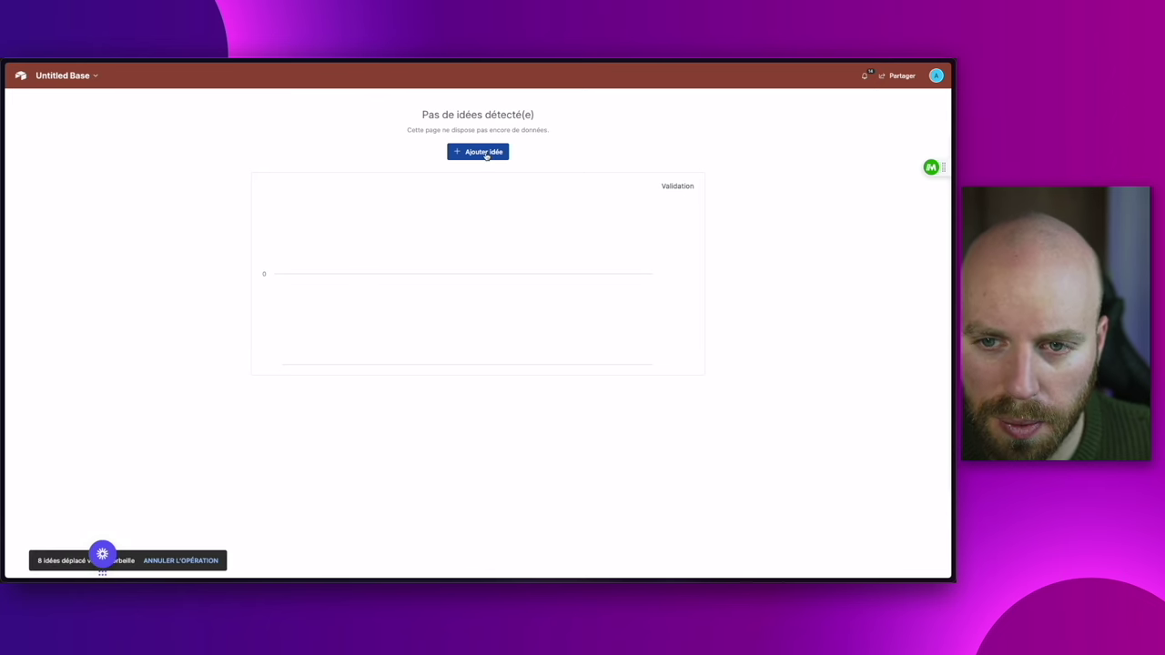
click(487, 153)
click(733, 224)
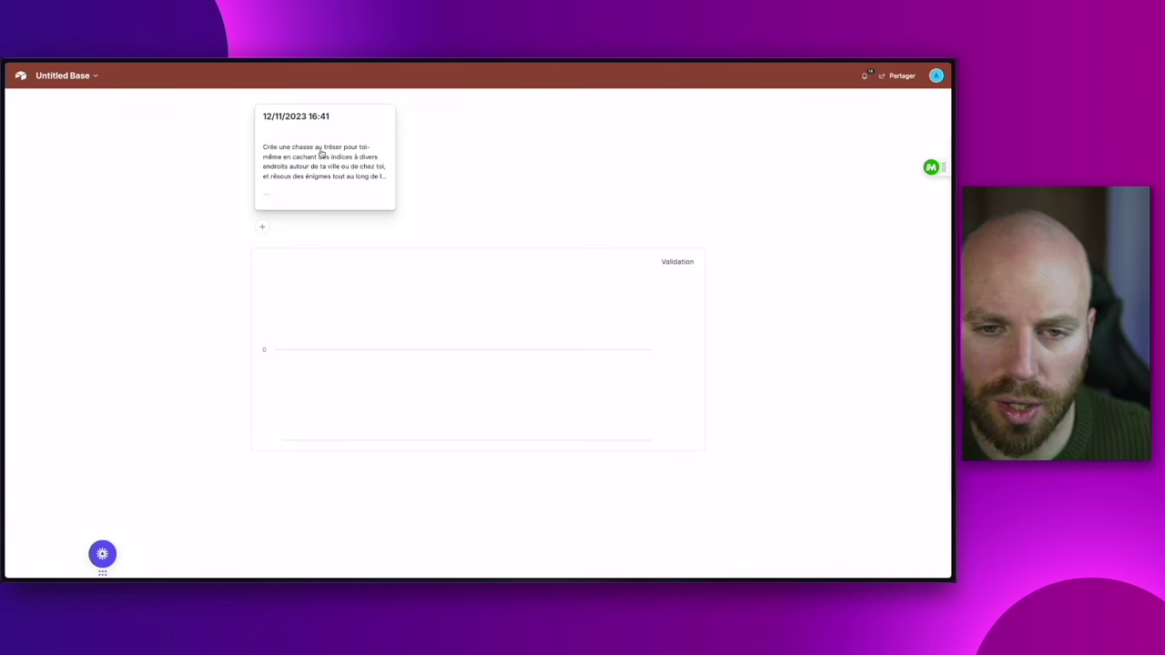
- Read the new treasure-hunt challenge in its detail page and set its Validation to OUI
click(321, 166)
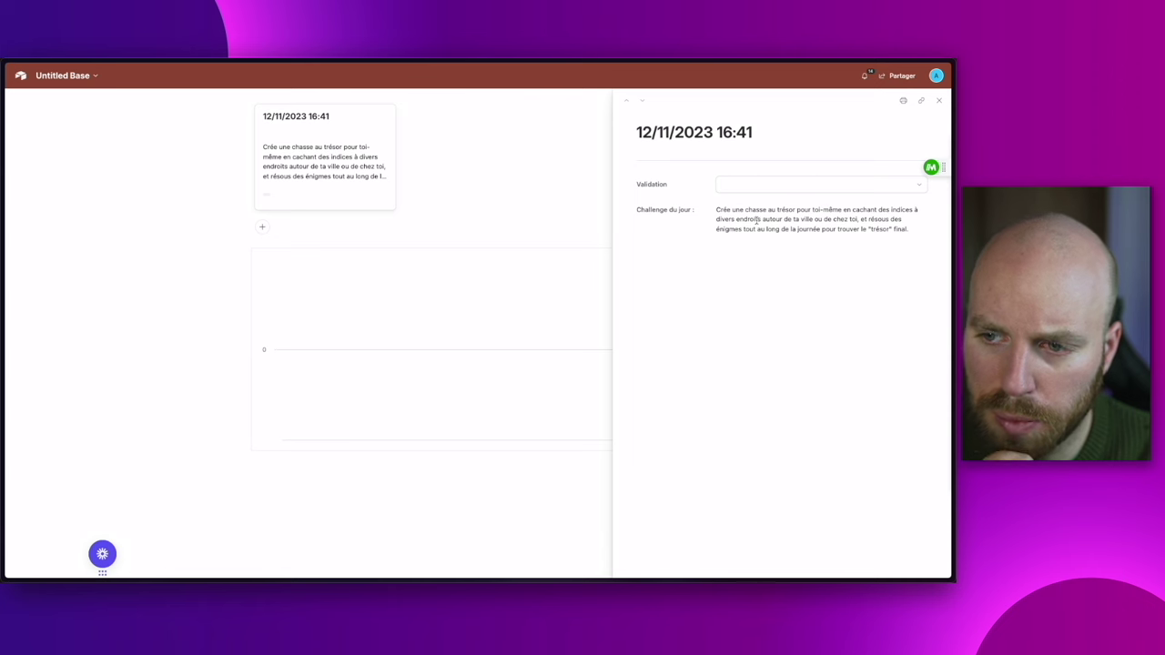
click(613, 219)
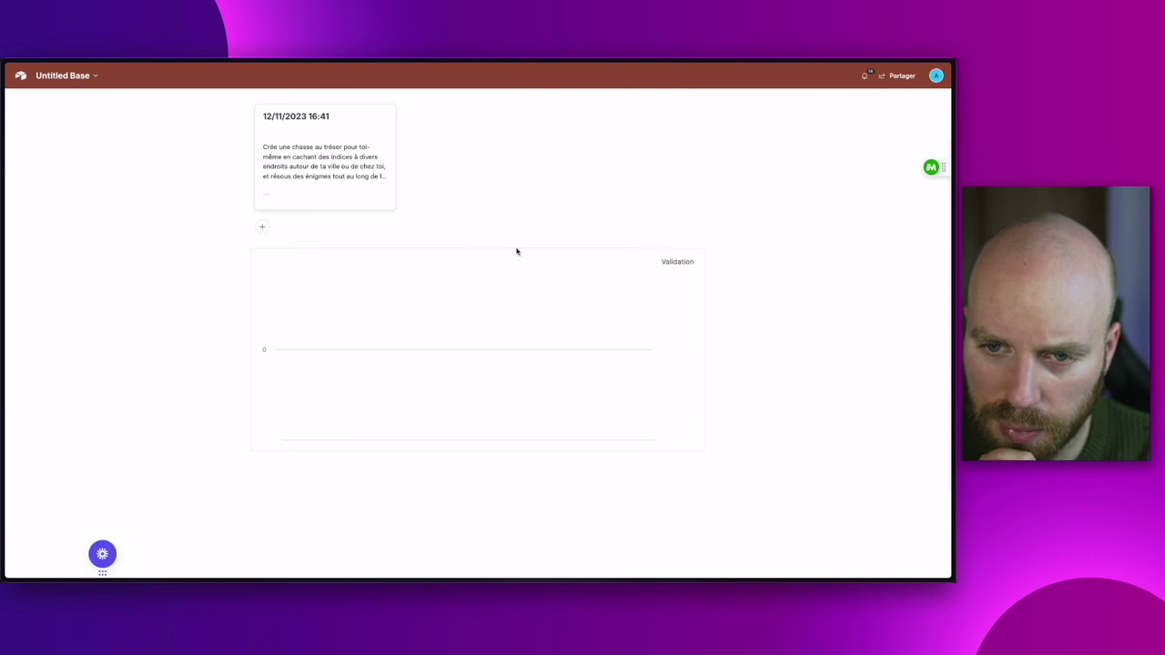
click(356, 176)
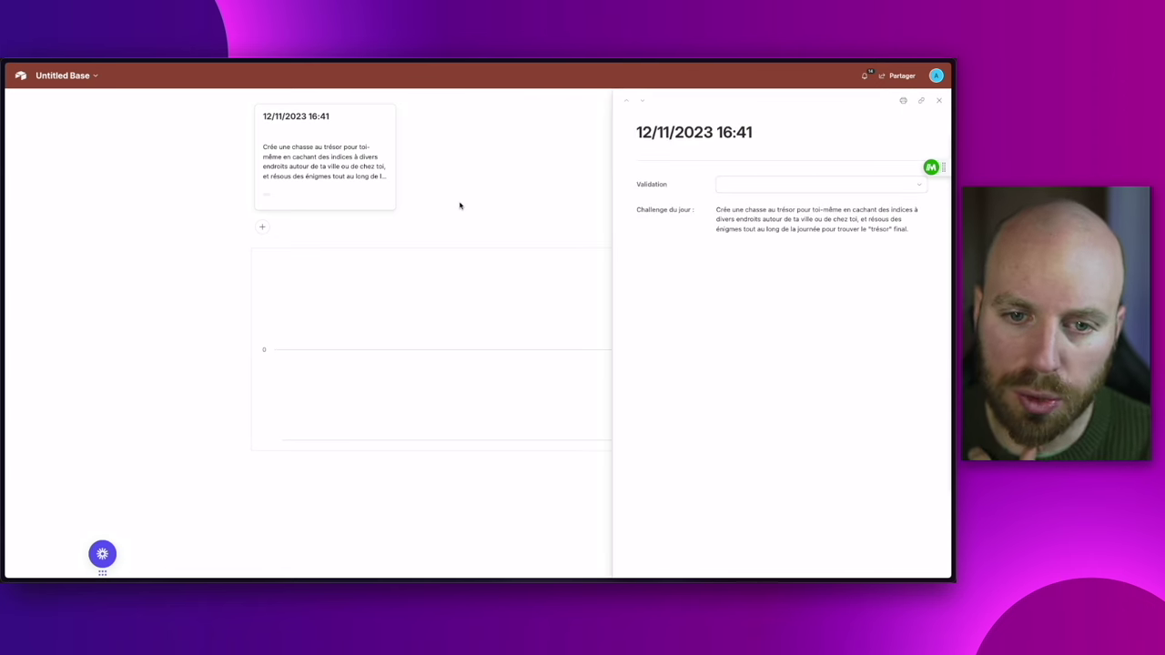
click(805, 186)
click(735, 242)
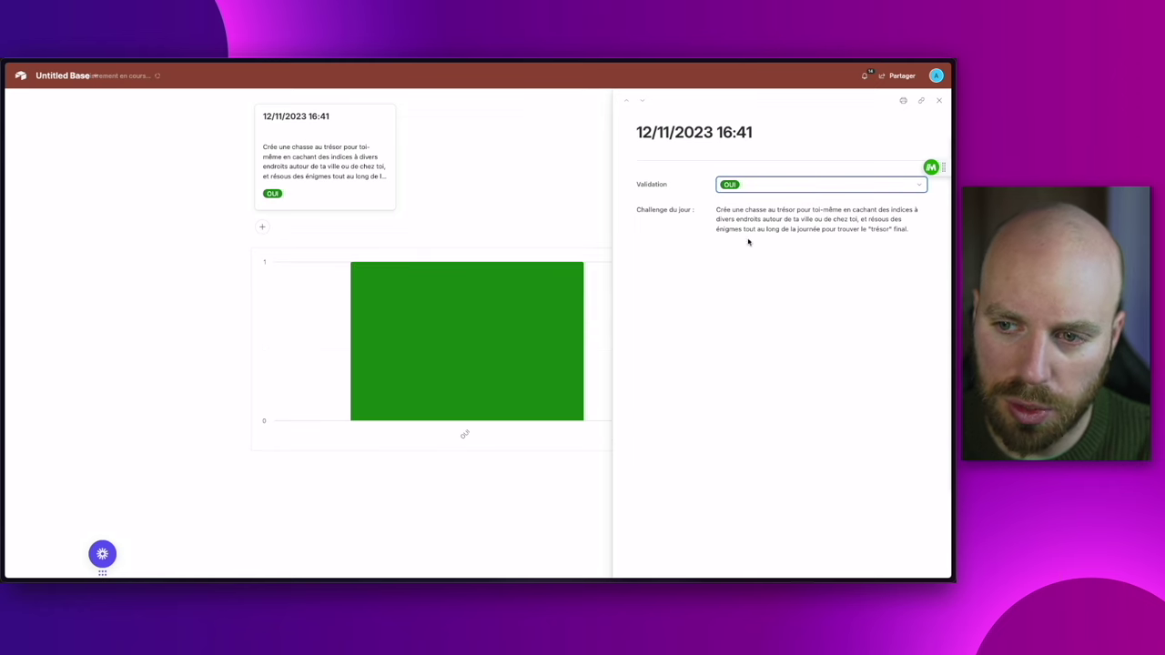
click(531, 288)
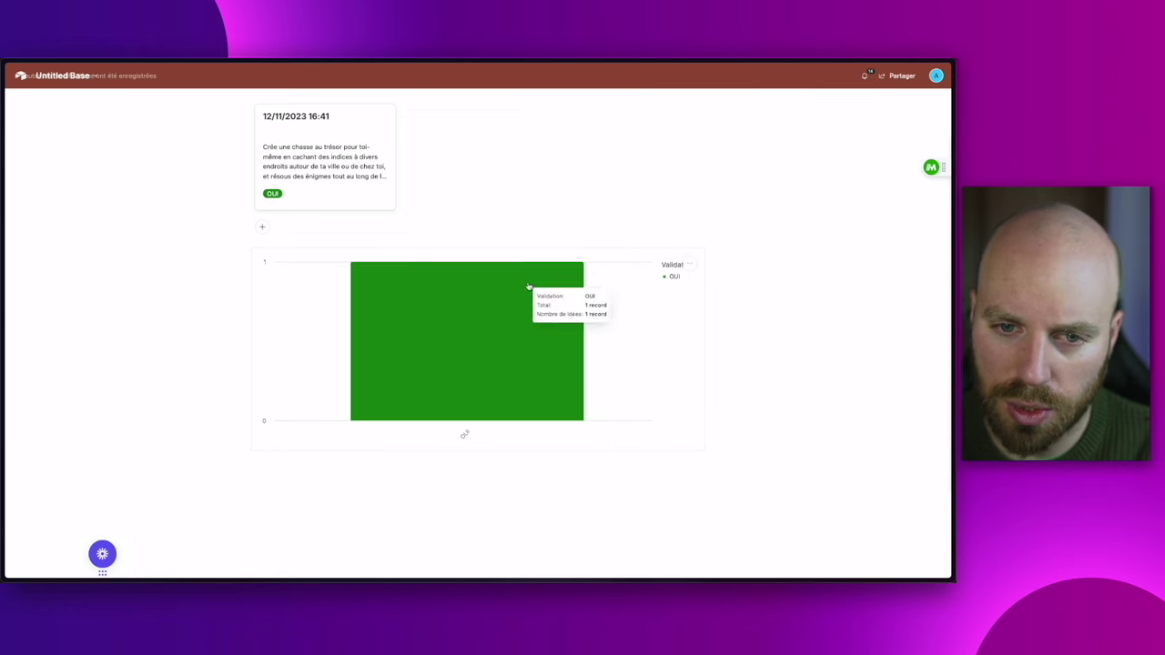
- Add a second idea to the gallery and set its Validation to NON on the detail page
click(260, 228)
click(147, 291)
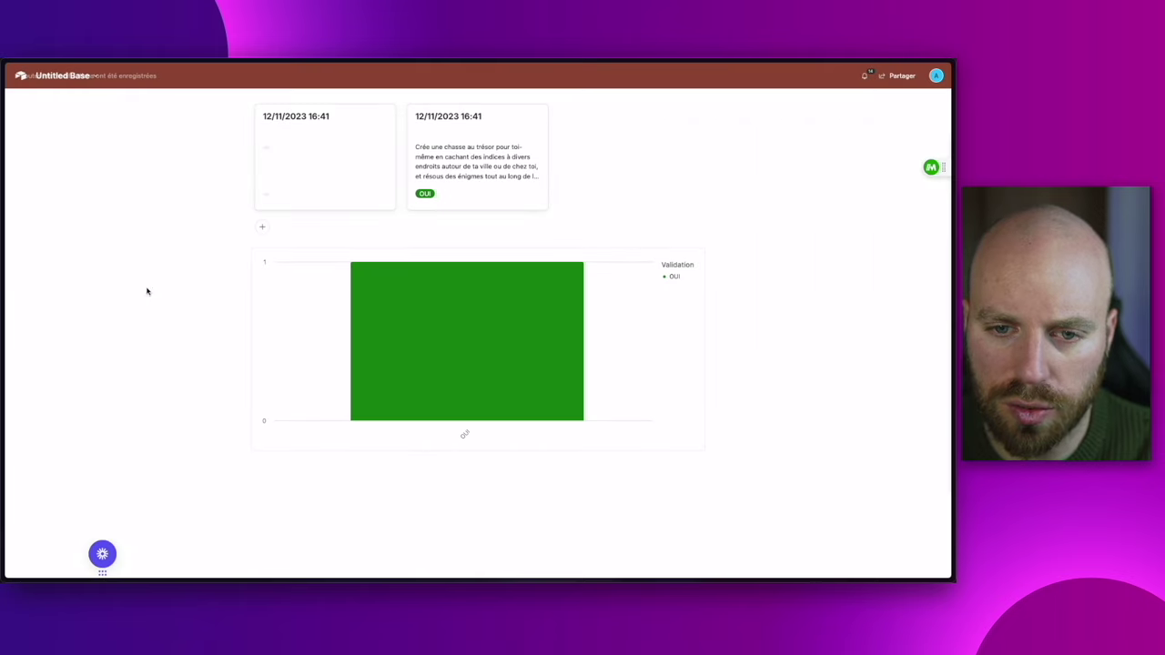
click(324, 159)
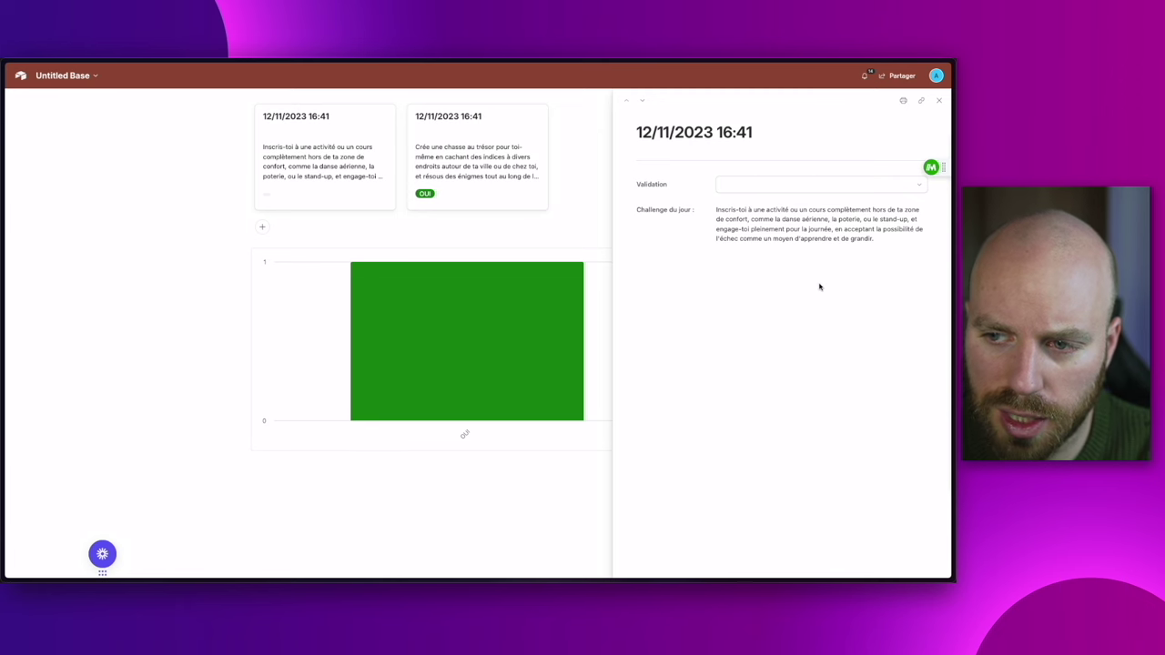
click(752, 184)
click(736, 264)
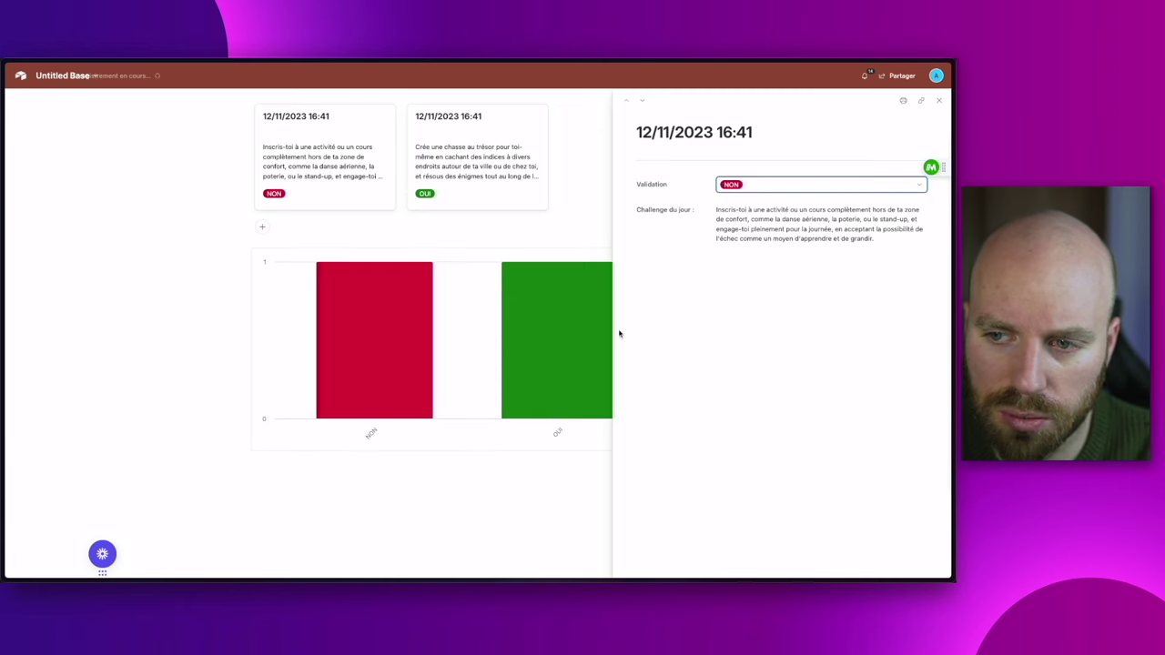
click(483, 236)
- Add a third idea to the gallery and set its Validation to OUI on the detail page
click(262, 227)
click(219, 263)
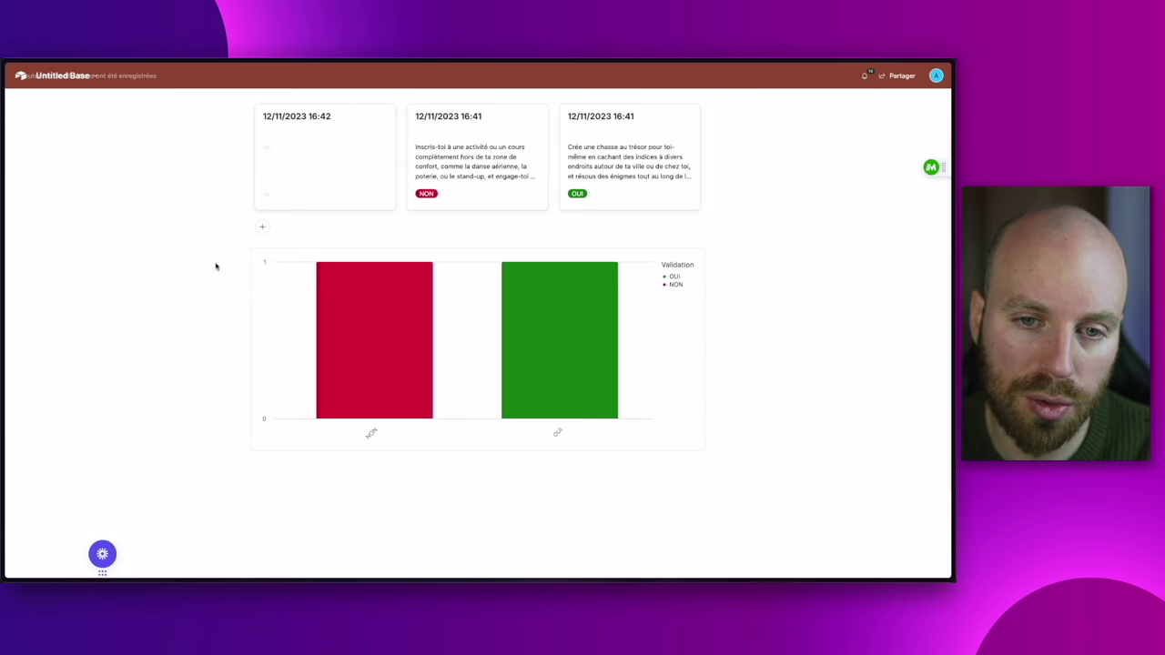
click(305, 167)
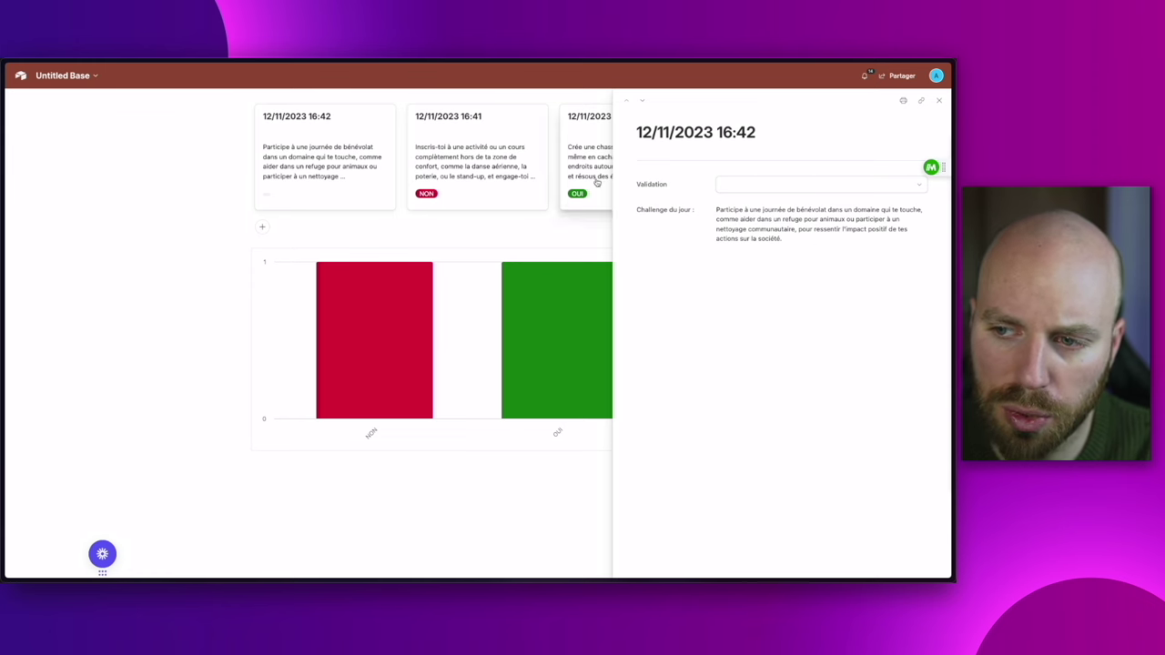
click(749, 188)
click(735, 245)
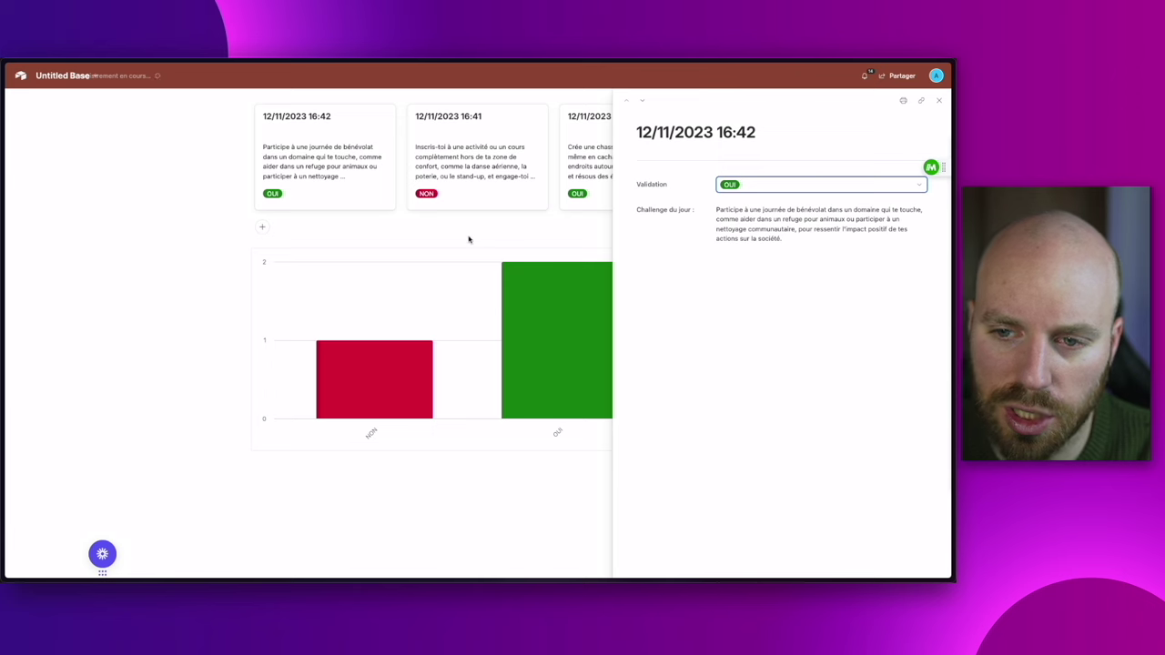
click(468, 239)
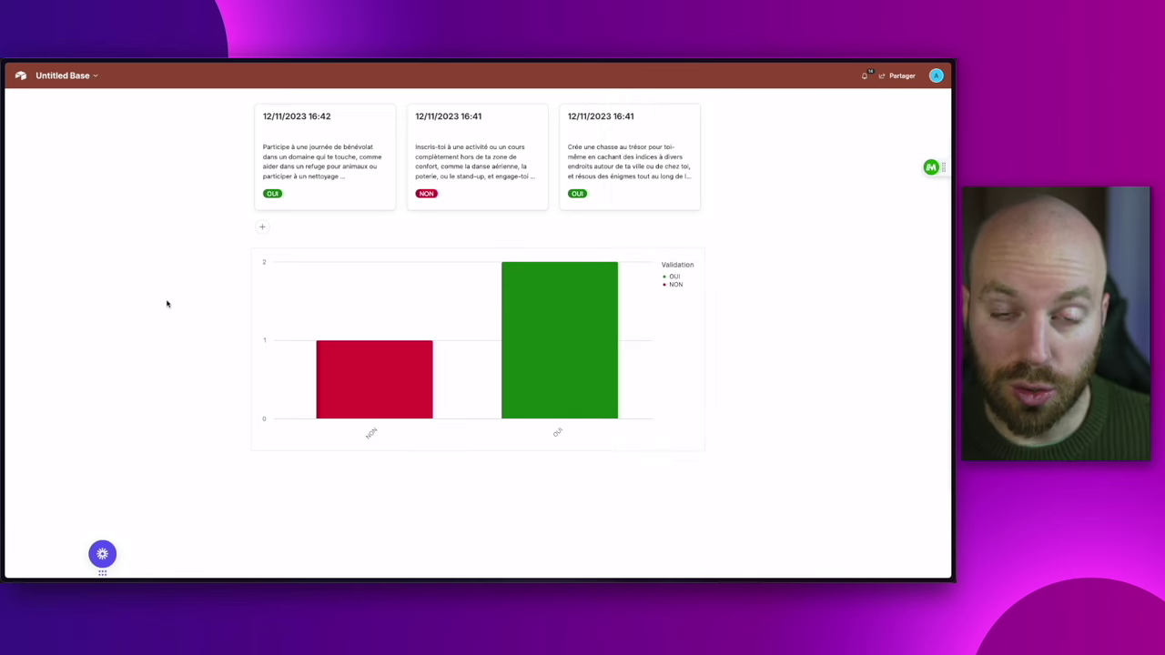